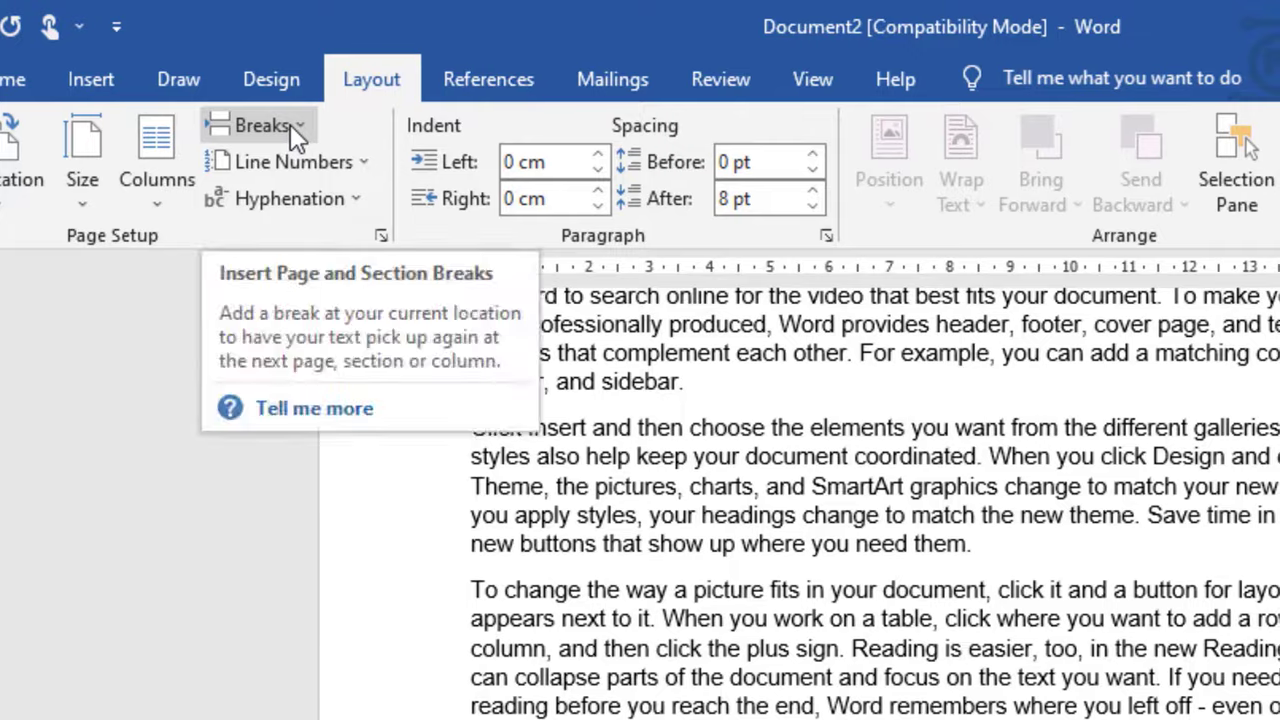
- Subscribe to the YouTube channel and set its notification bell to All uploads
left_click(290, 124)
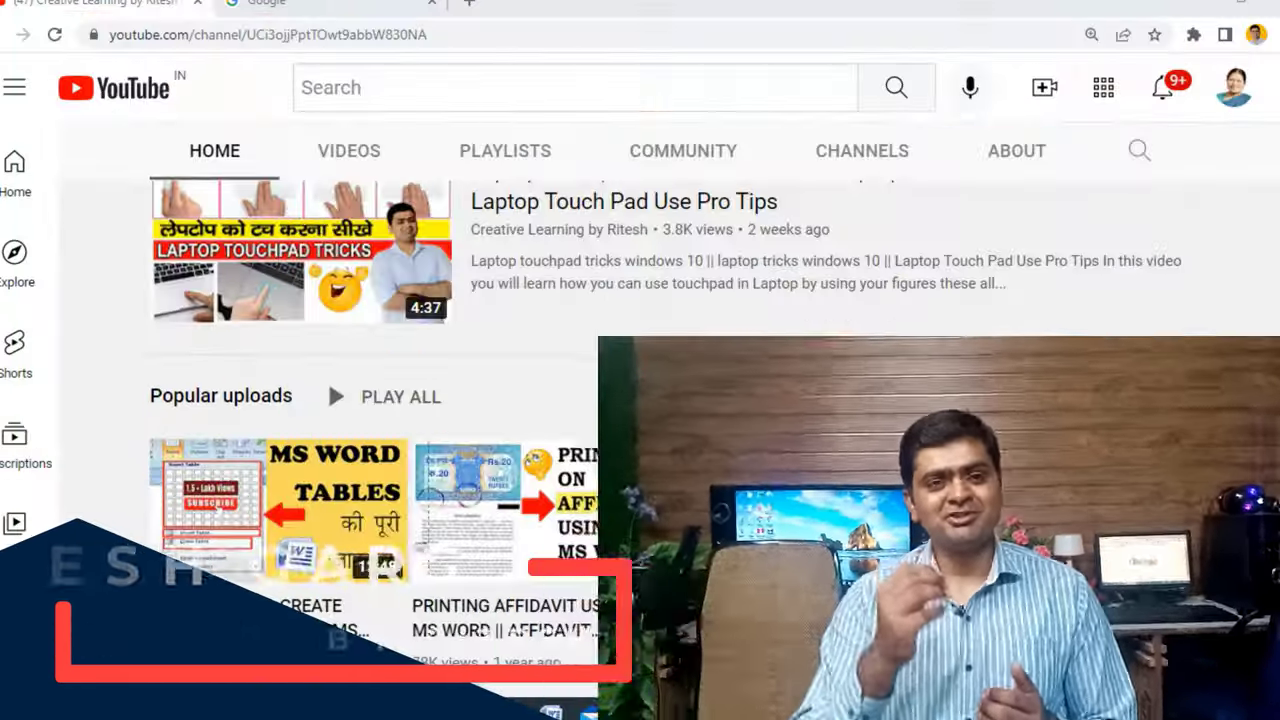
scroll(598, 395, "down", 4)
scroll(598, 395, "down", 2)
scroll(595, 405, "down", 4)
scroll(592, 420, "down", 5)
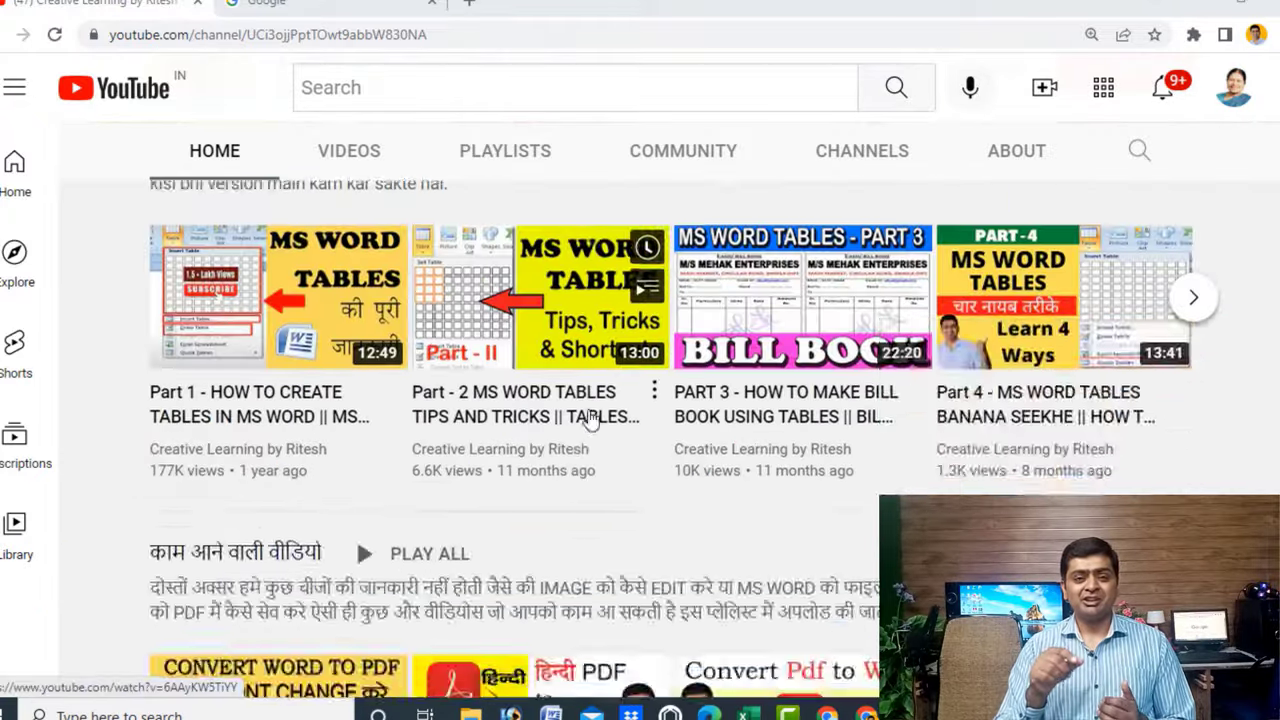
scroll(600, 430, "up", 5)
scroll(640, 449, "up", 4)
scroll(644, 455, "up", 4)
scroll(644, 455, "up", 2)
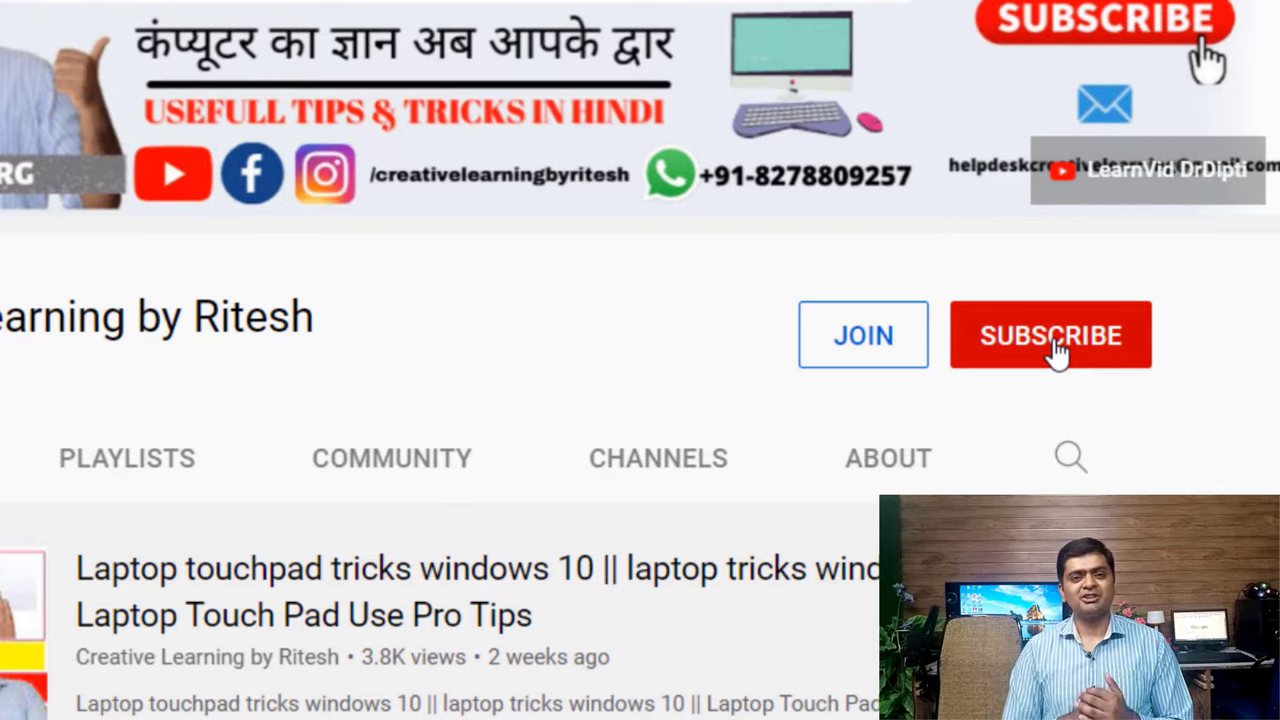
left_click(1055, 345)
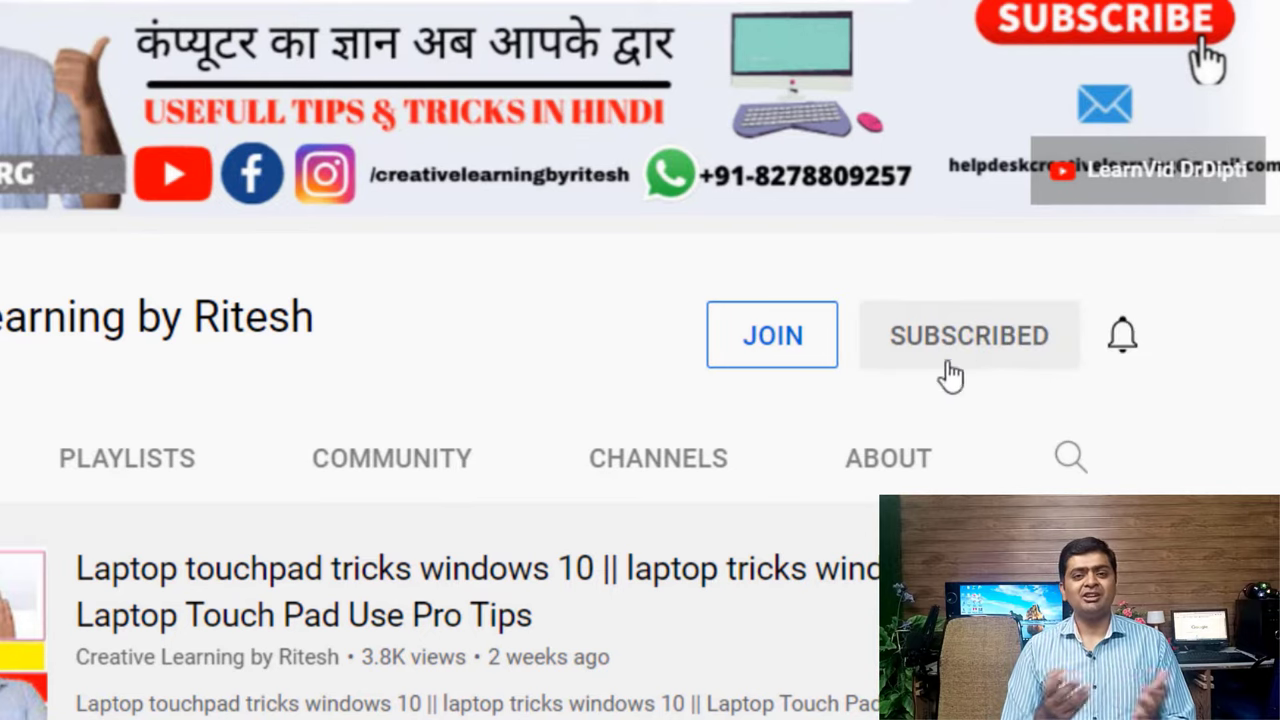
left_click(1122, 343)
left_click(1000, 417)
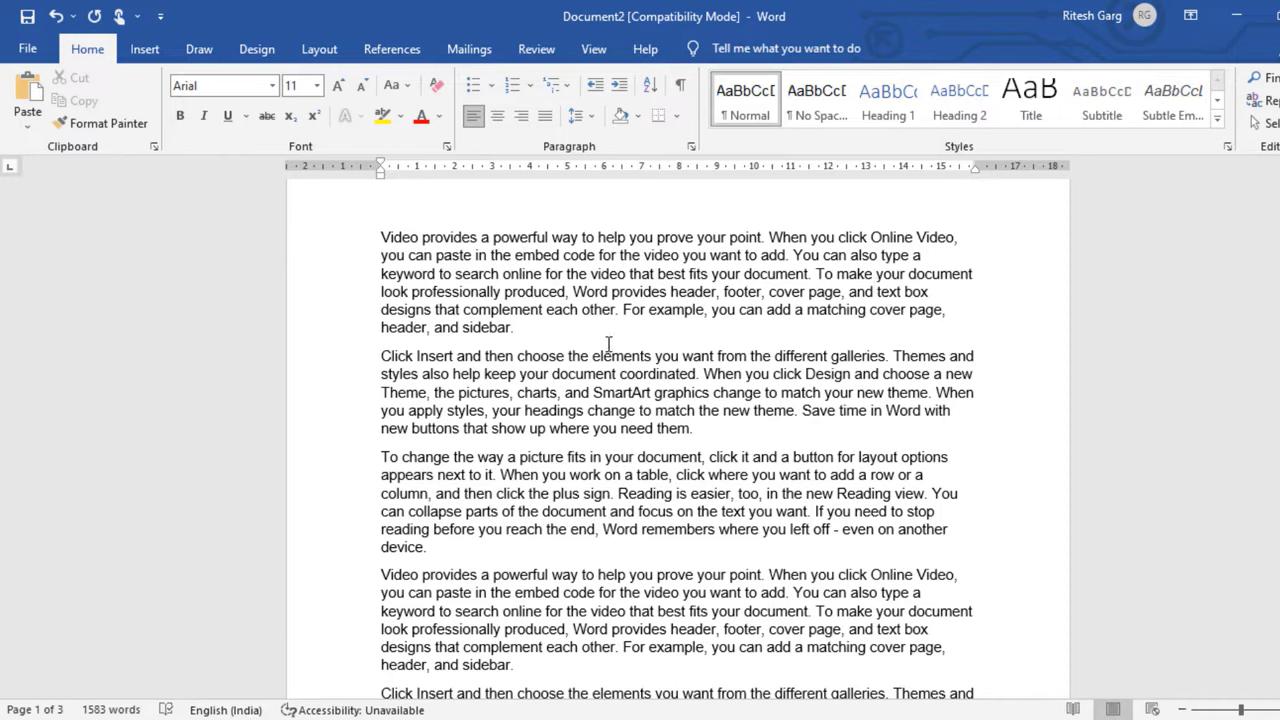
- Scroll the sample document and switch to the Insert tab to reach Page Break
scroll(551, 366, "down", 3)
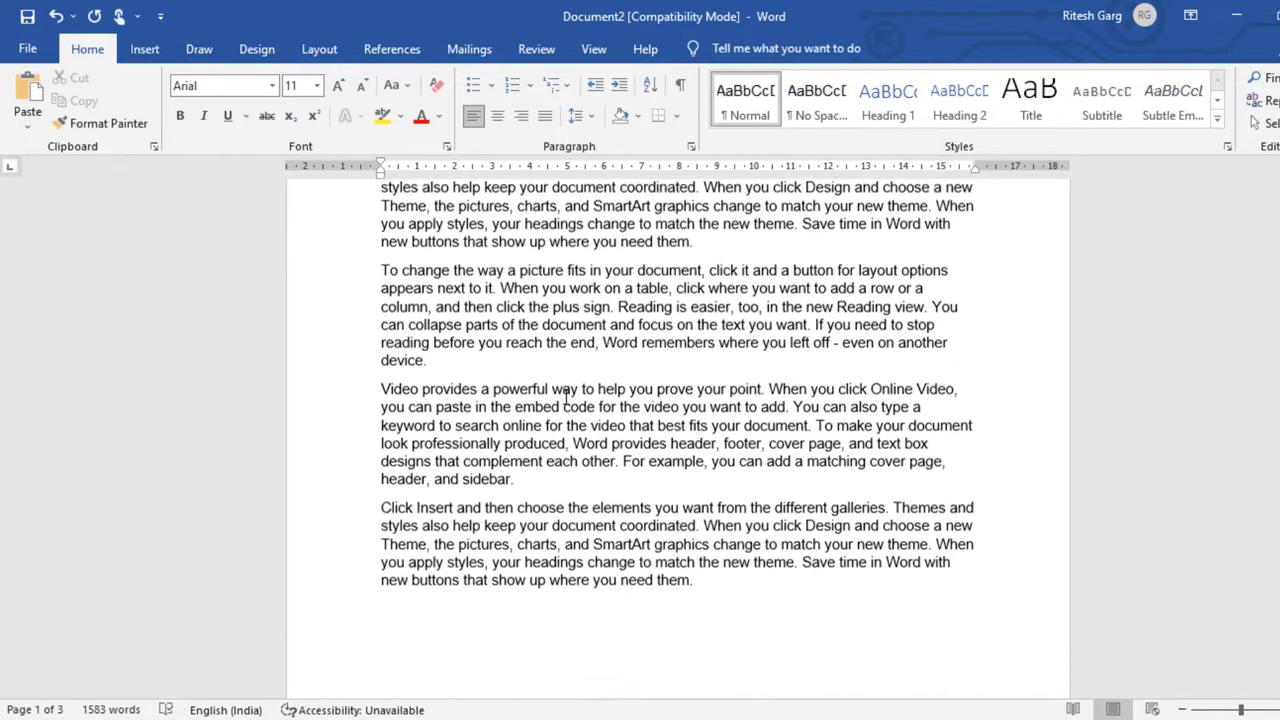
scroll(567, 395, "down", 2)
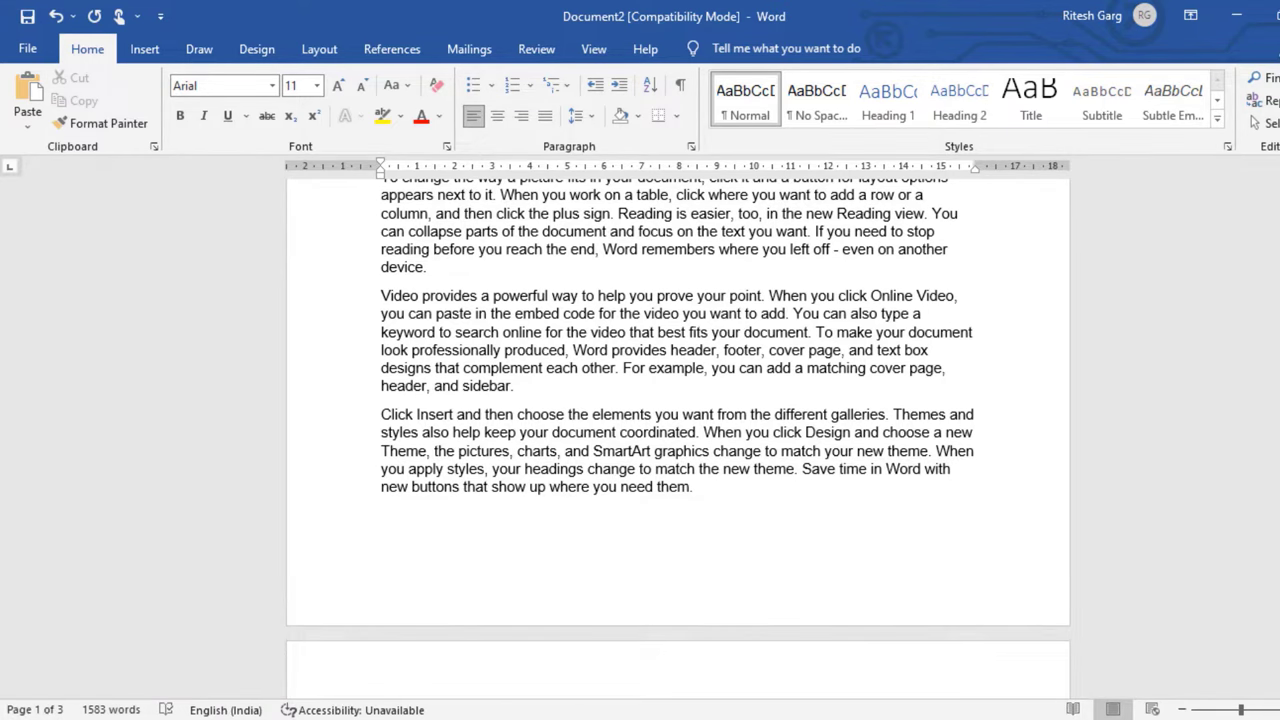
scroll(428, 425, "up", 4)
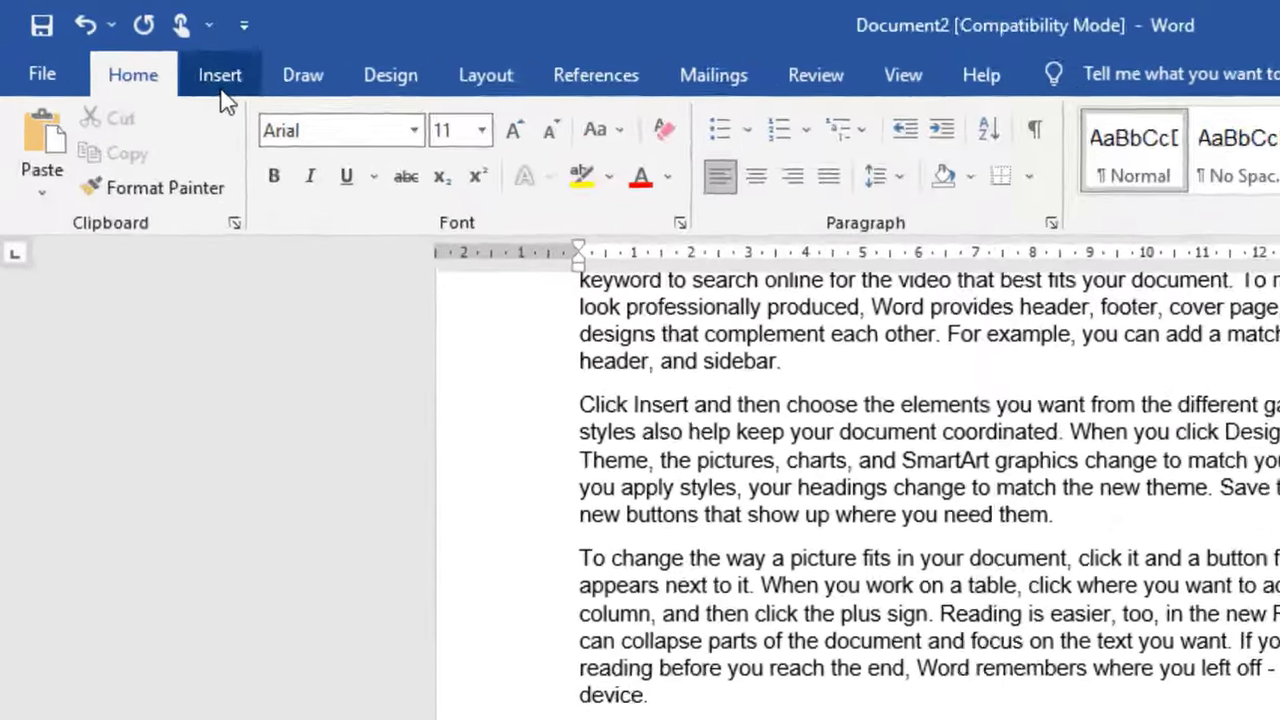
left_click(156, 58)
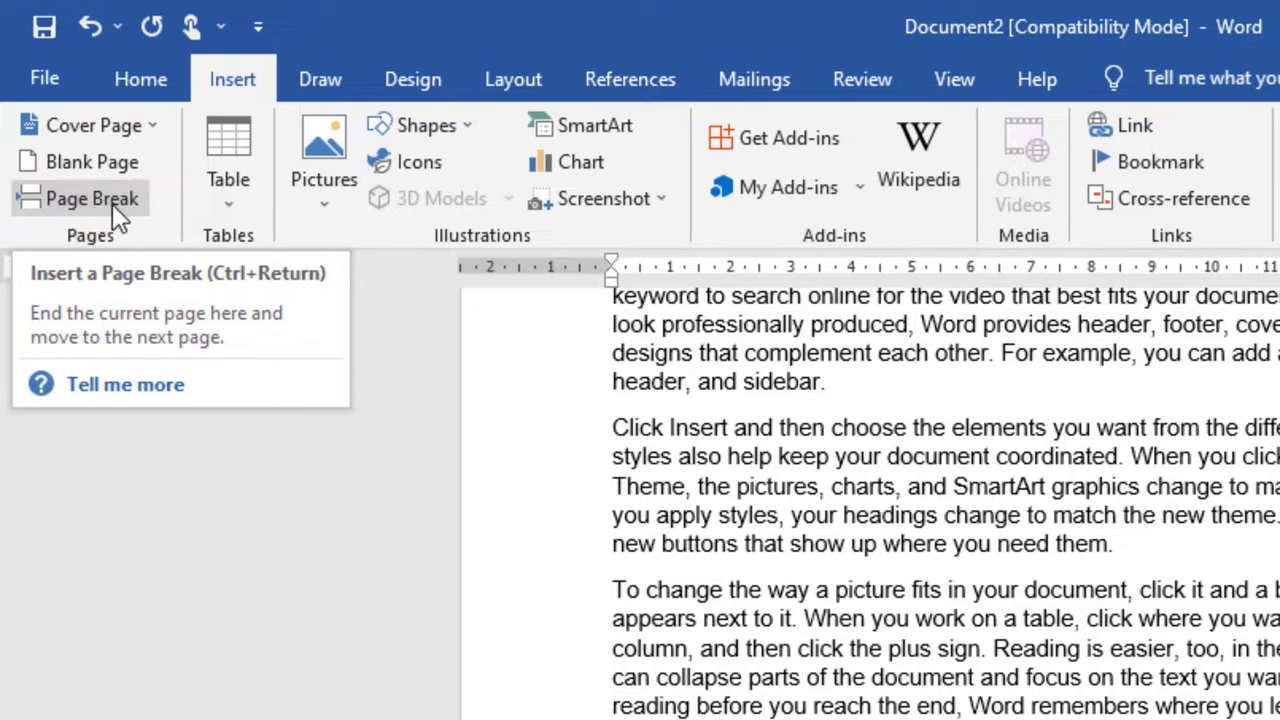
- Open the Layout tab's Breaks dropdown to view the available break types
left_click(510, 82)
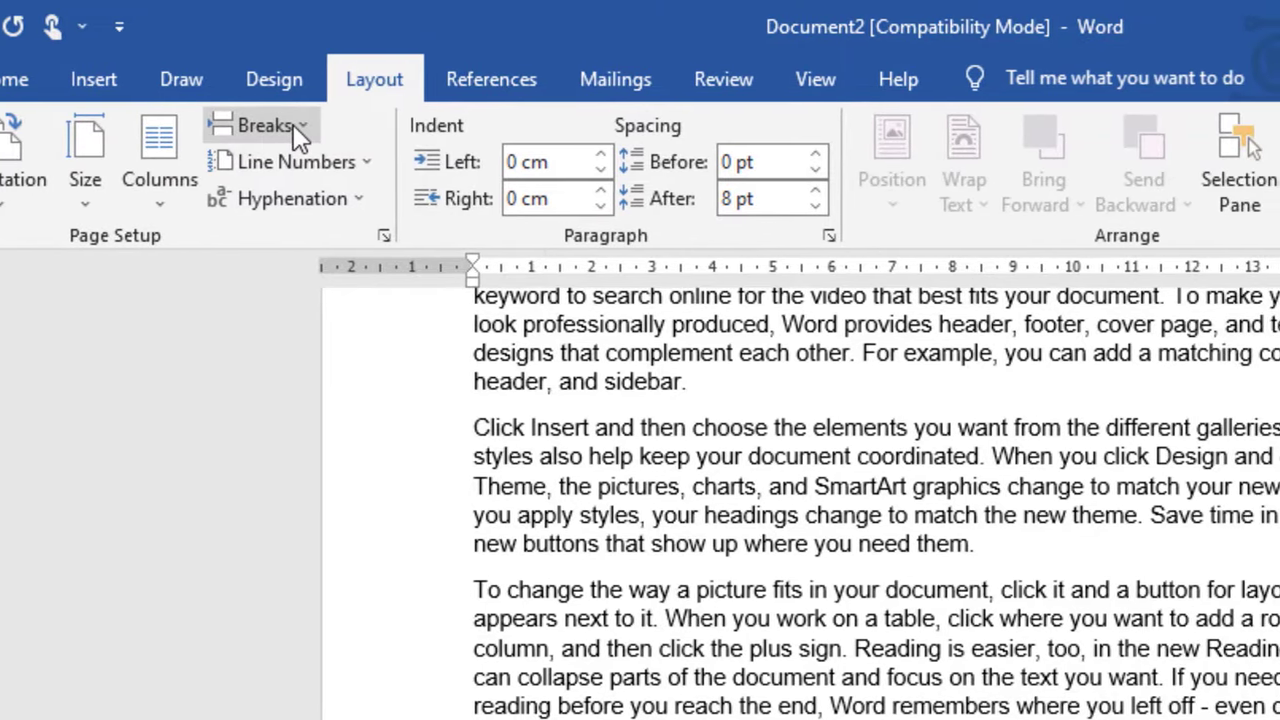
left_click(290, 124)
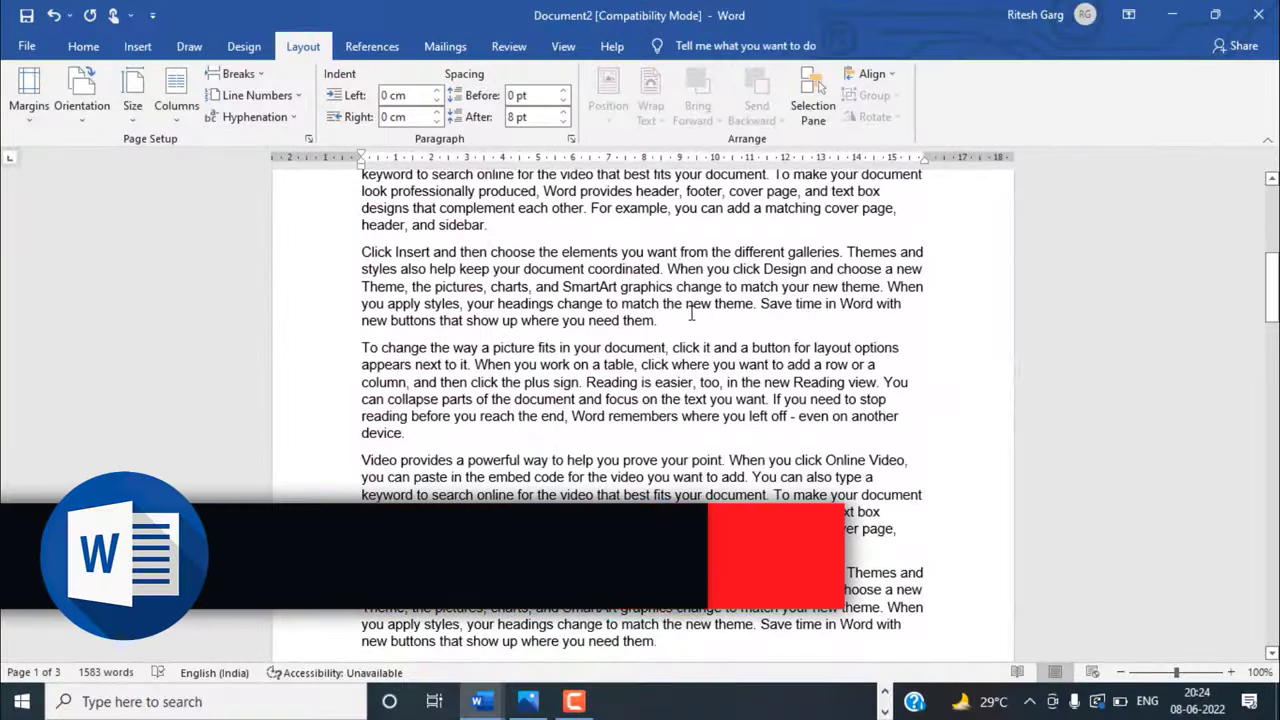
- Place the cursor right after 'device.' ending the 'To change the way a picture fits' paragraph
scroll(703, 308, "up", 5)
scroll(700, 310, "up", 5)
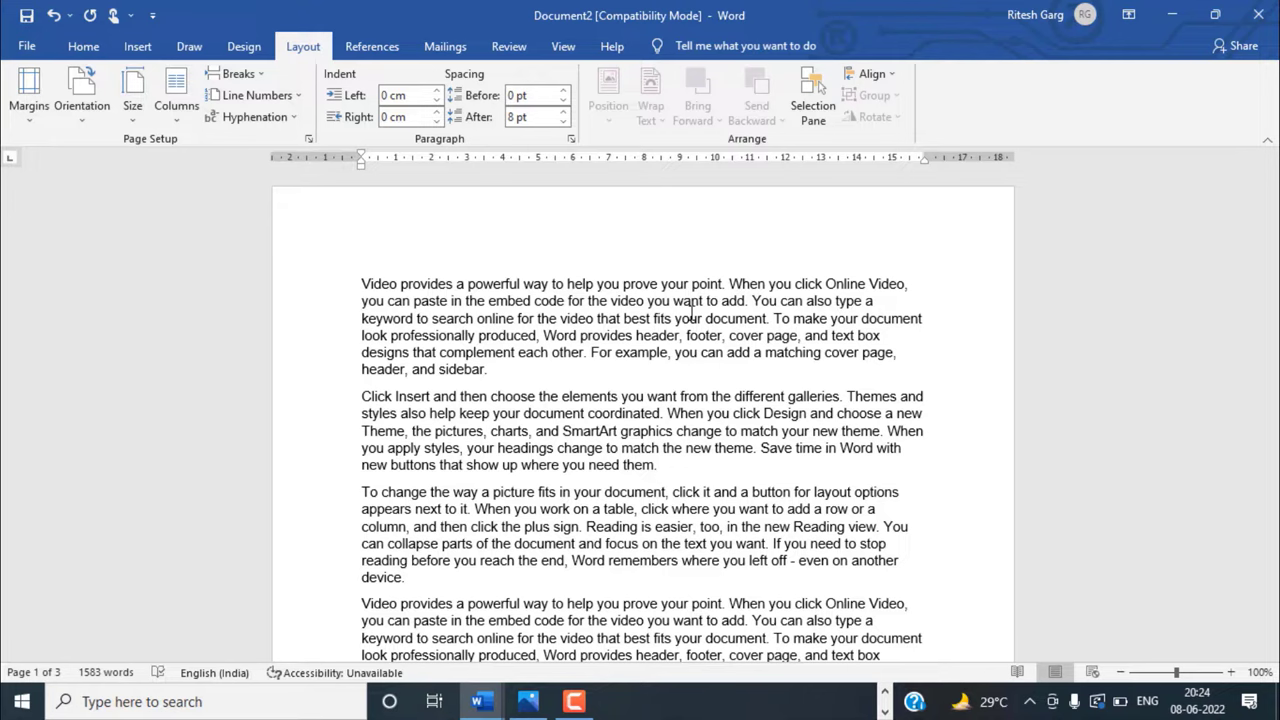
scroll(685, 320, "down", 2)
scroll(680, 325, "down", 3)
scroll(672, 335, "down", 3)
scroll(664, 343, "down", 2)
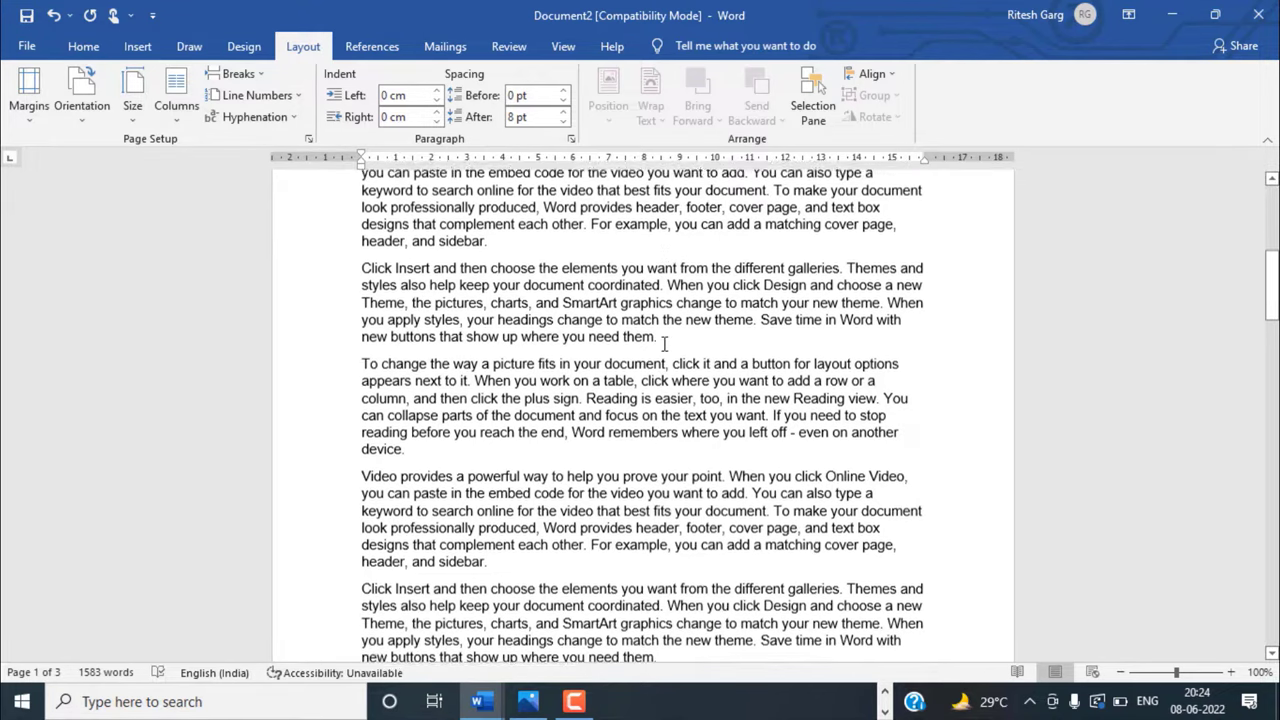
scroll(664, 343, "down", 3)
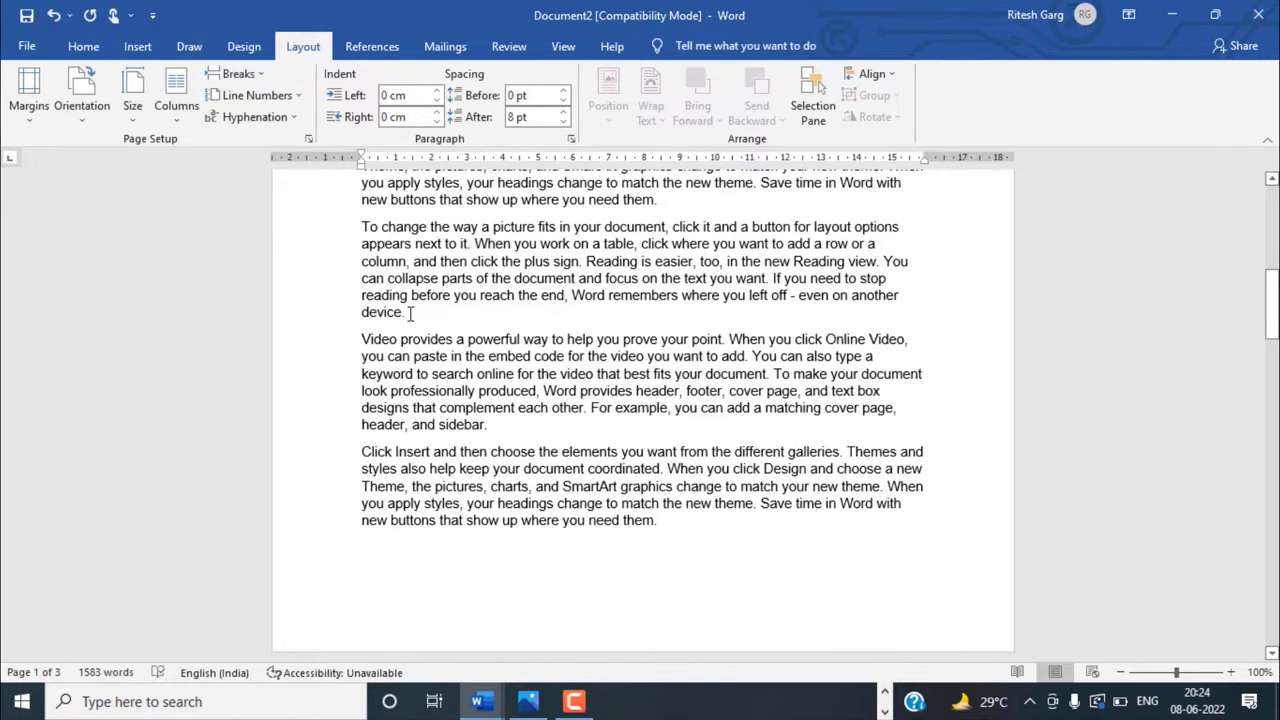
left_click(410, 313)
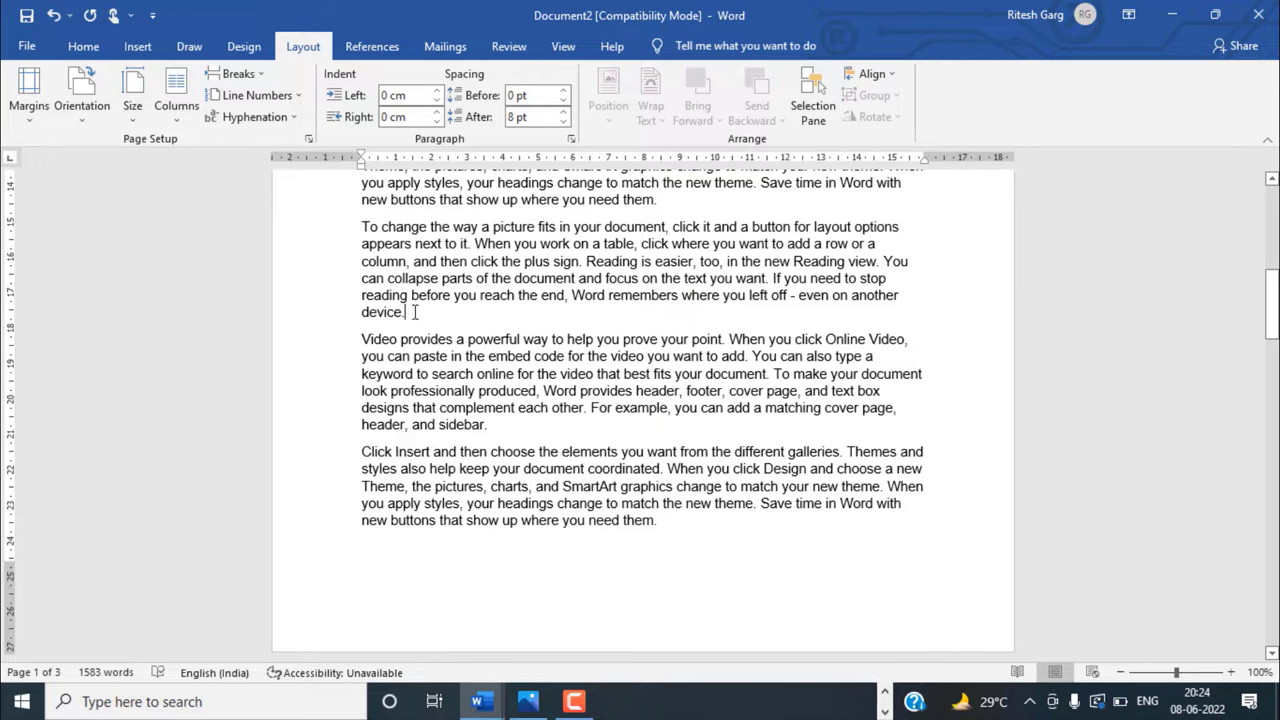
- Push the text after 'device.' onto the next page with blank lines and a 'sdfsdfsdf' placeholder
key("Return")
key("Return")
key("Return")
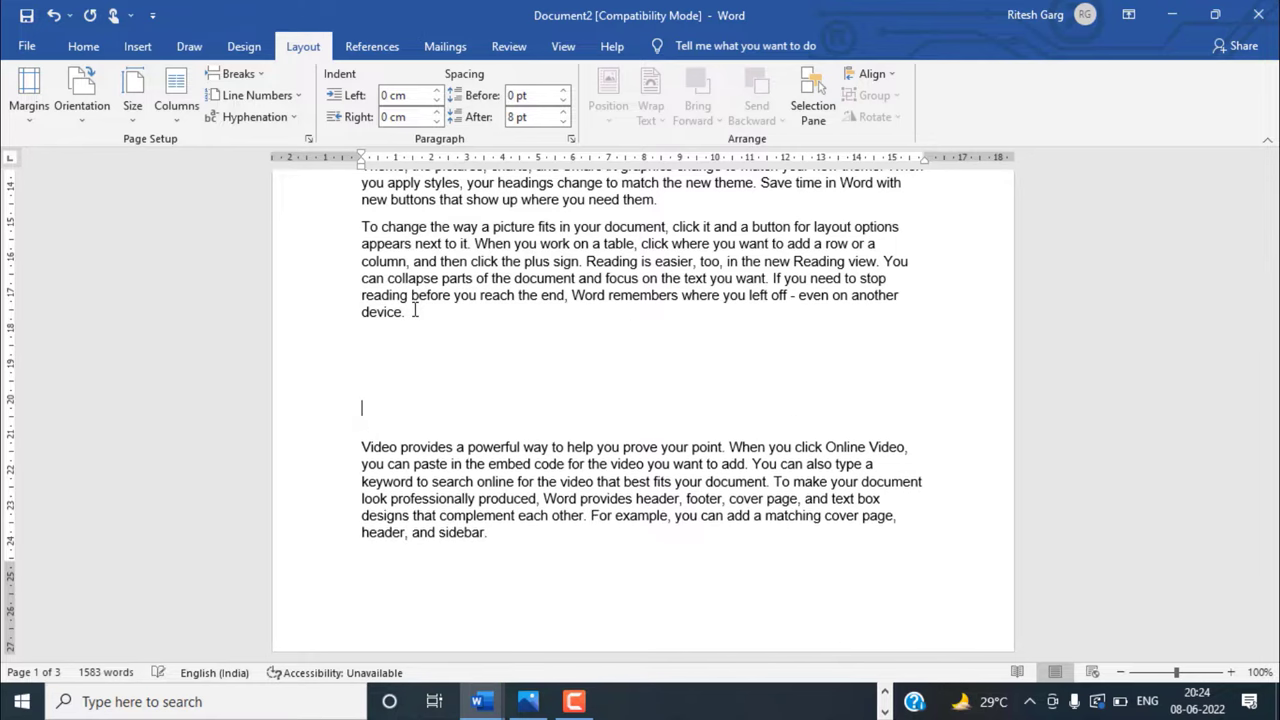
key("Return")
key("Return")
key("Return")
key("Return")
key("Return")
key("Return")
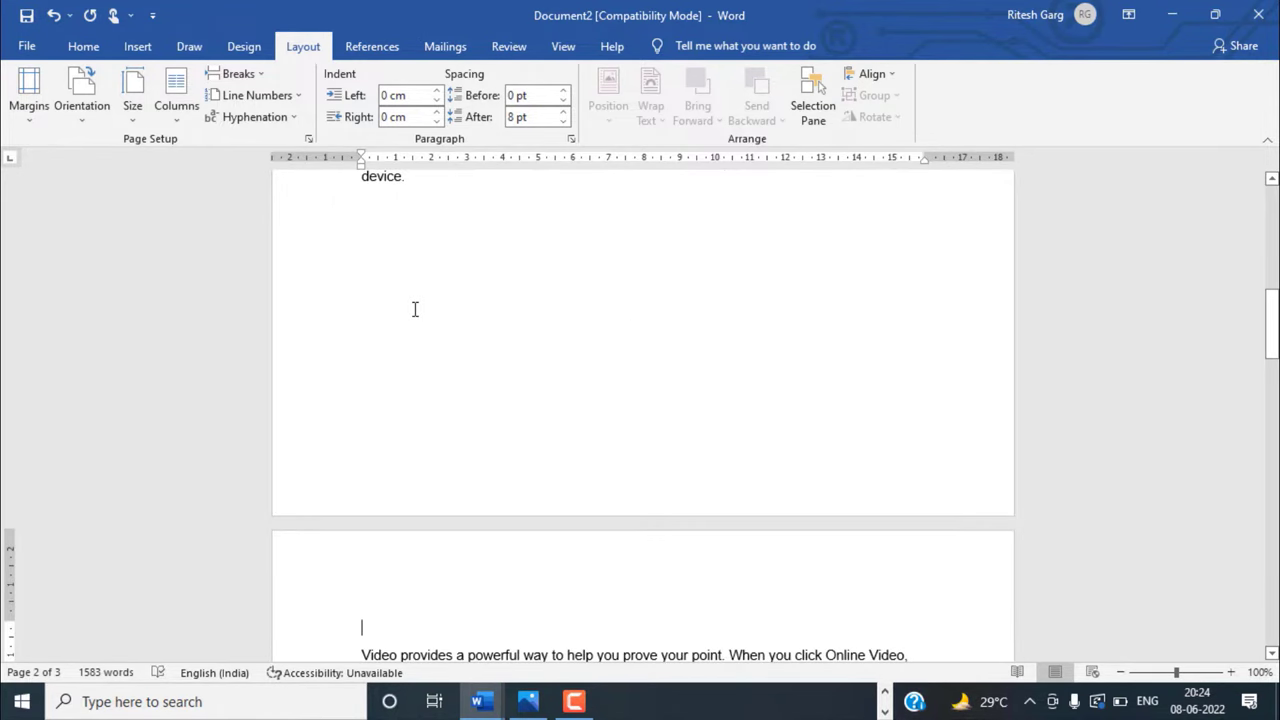
scroll(415, 309, "up", 3)
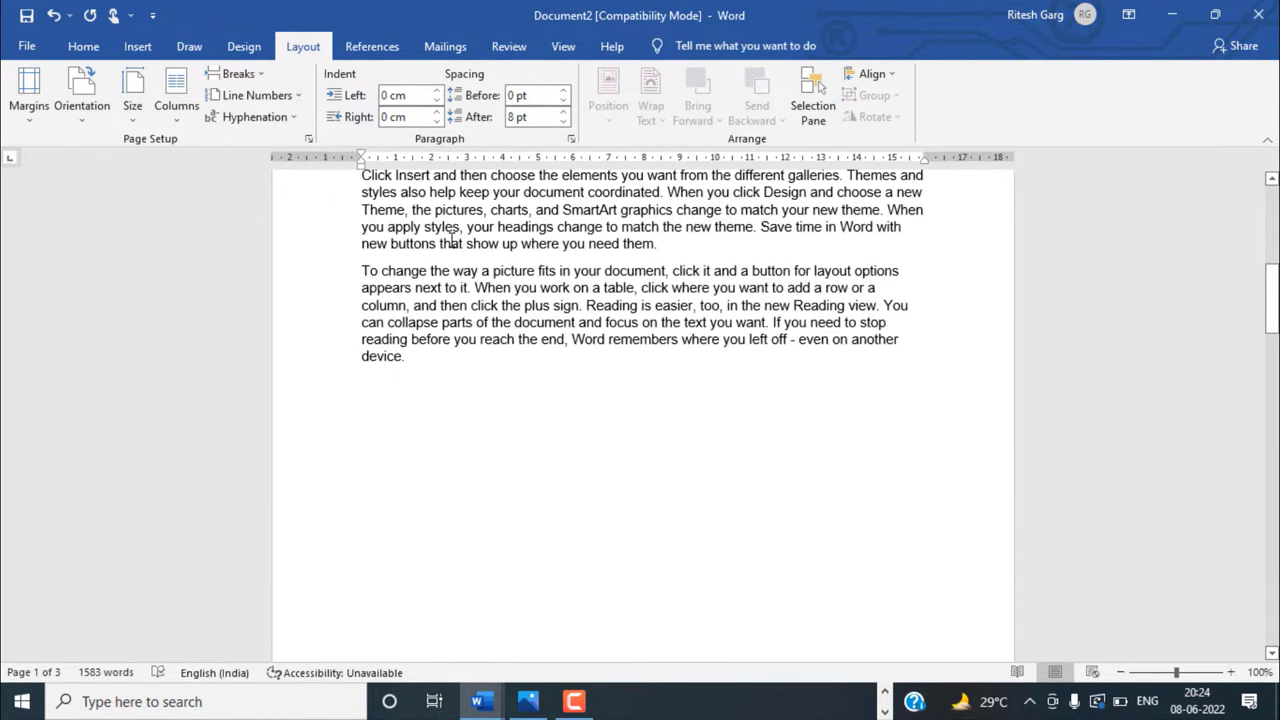
scroll(373, 460, "down", 3, "ctrl")
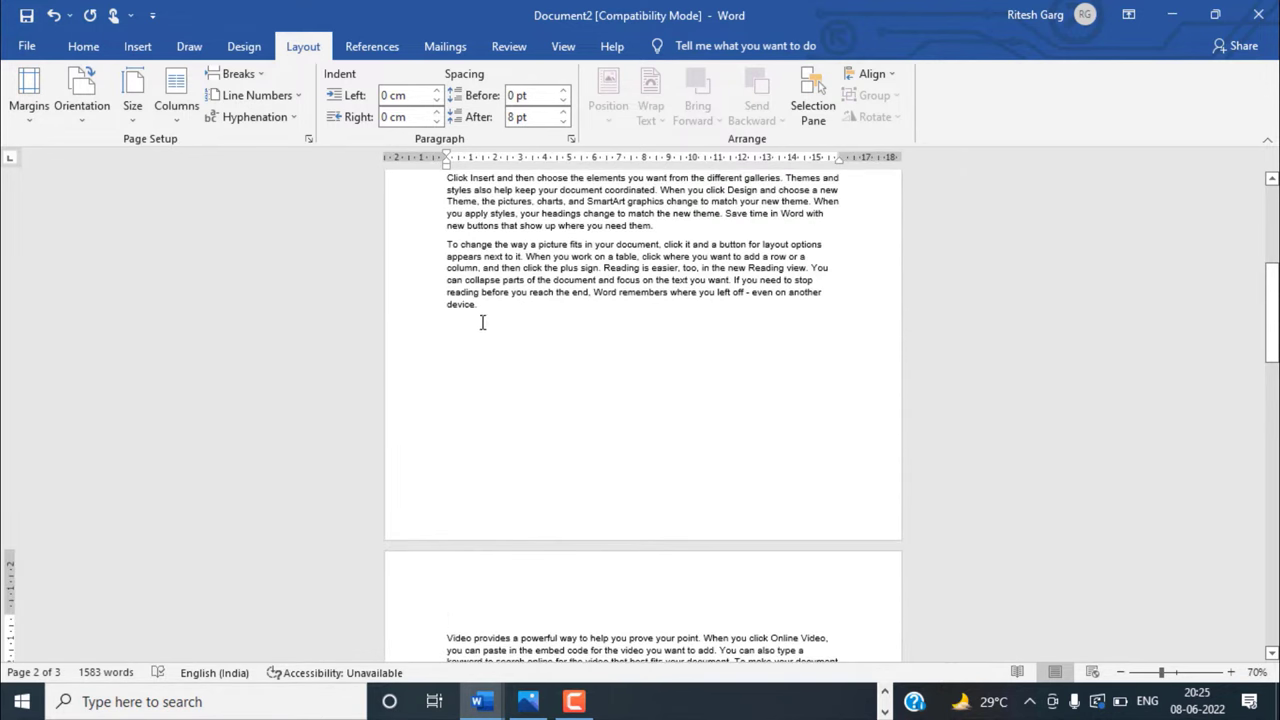
scroll(488, 553, "down", 1)
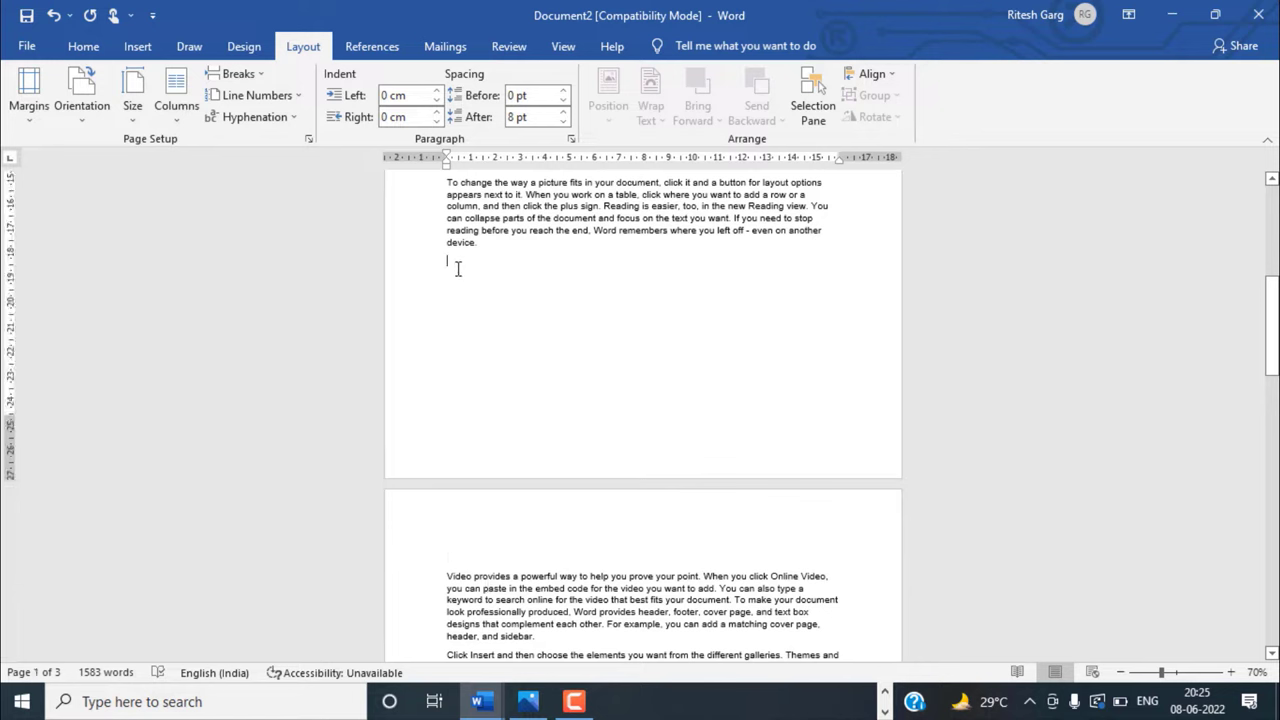
key("Return")
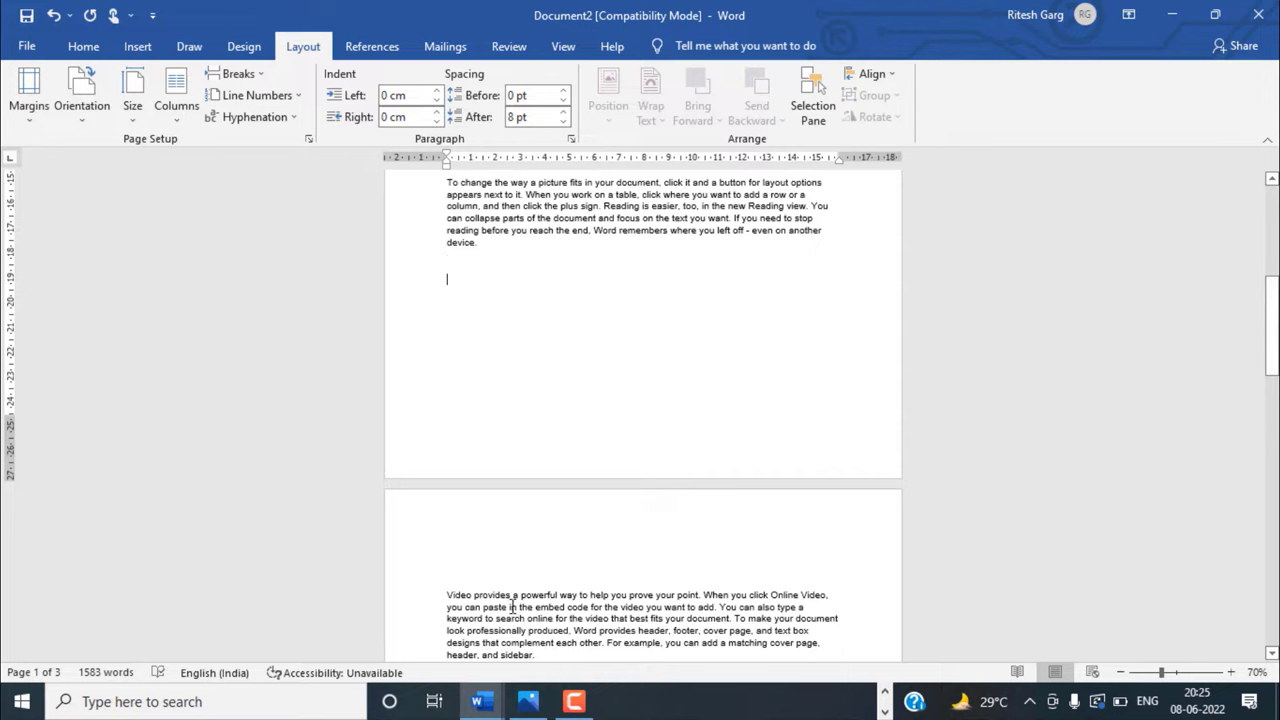
type("sdfsdfsdf")
key("Return")
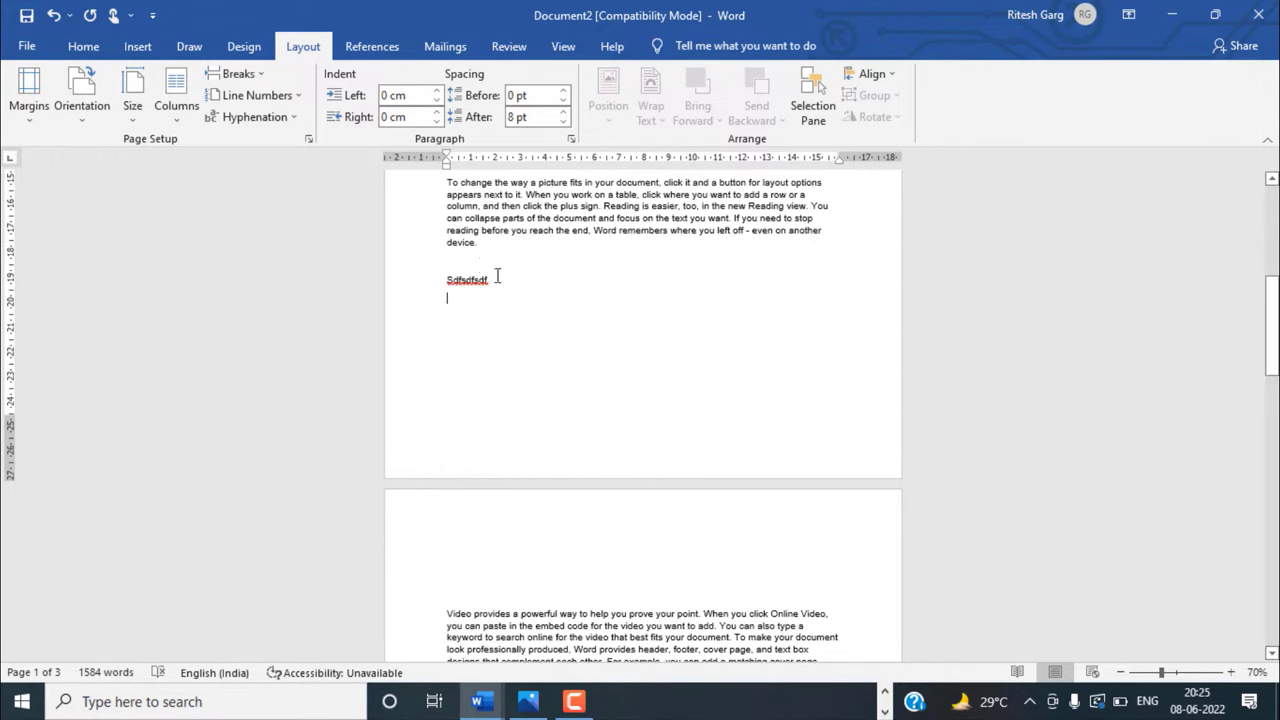
- Select the empty lines on both sides of the page gap, then deselect them
scroll(497, 277, "up", 1)
left_click(466, 279)
left_click_drag(518, 296, 531, 374)
scroll(525, 420, "down", 3)
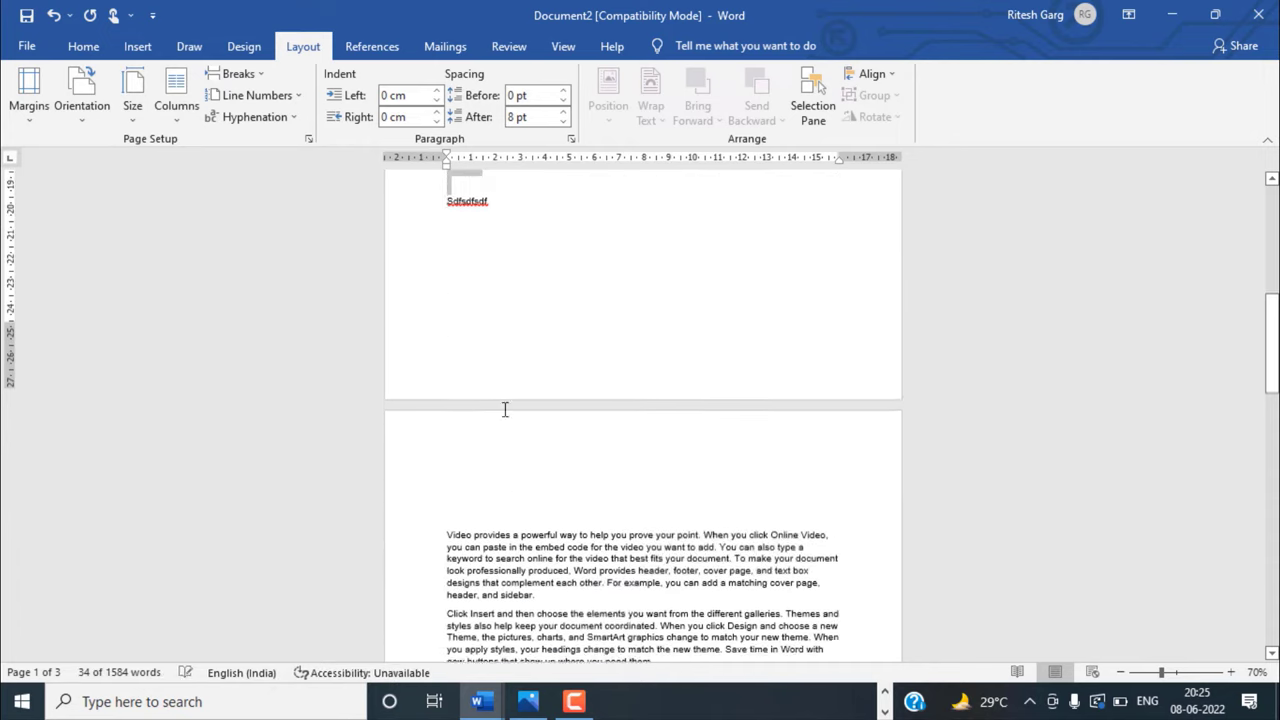
left_click_drag(517, 486, 535, 580)
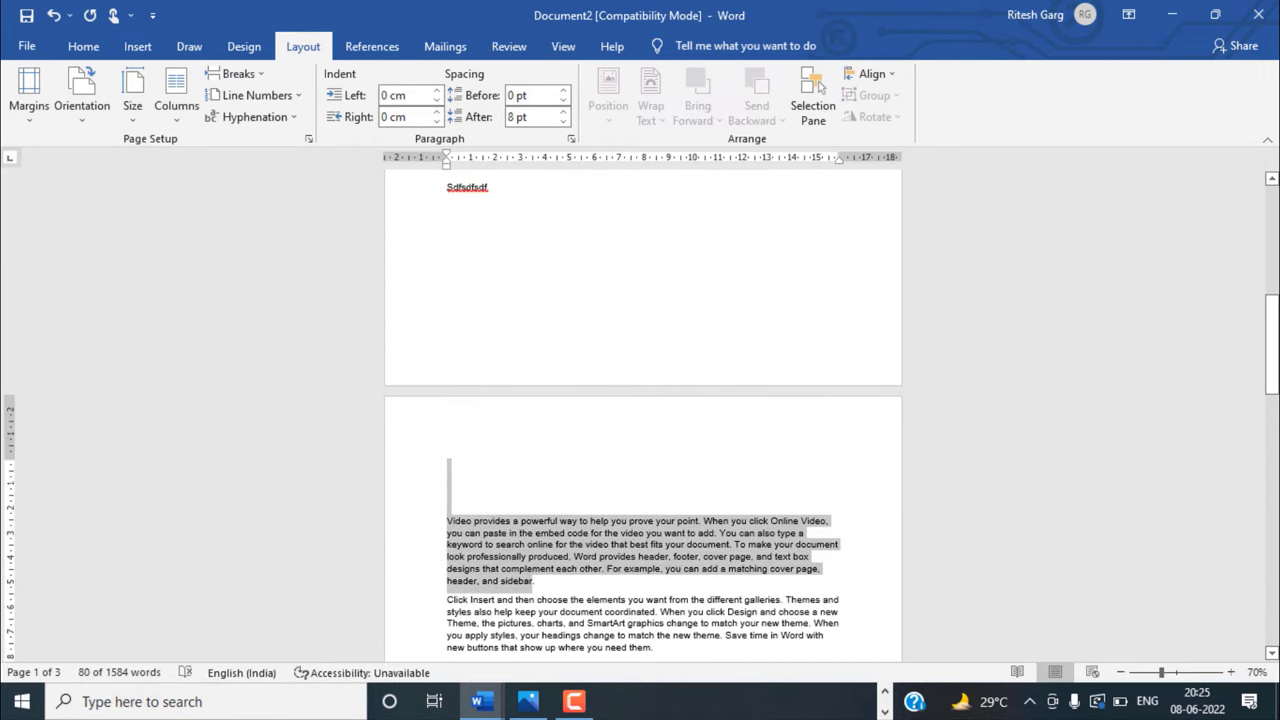
left_click(479, 467)
scroll(457, 380, "up", 2)
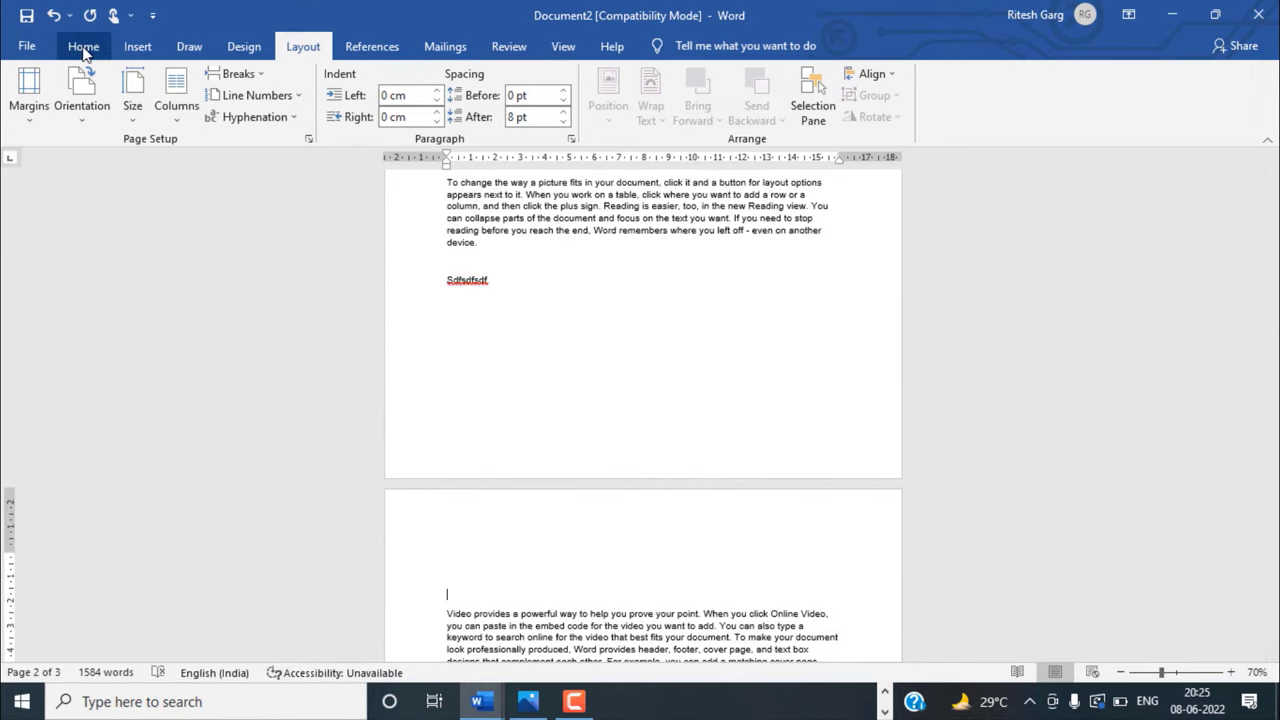
- Show paragraph marks and delete the 'sdfsdfsdf' placeholder and blank lines
left_click(83, 47)
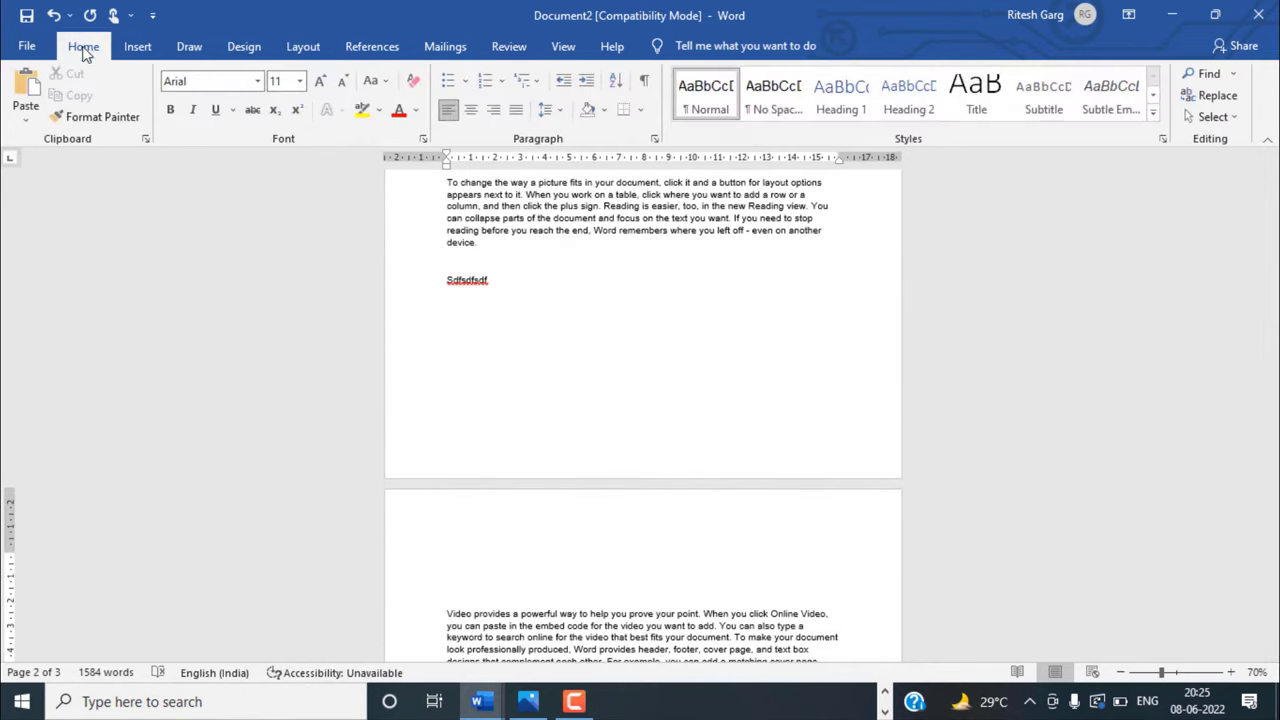
left_click(645, 86)
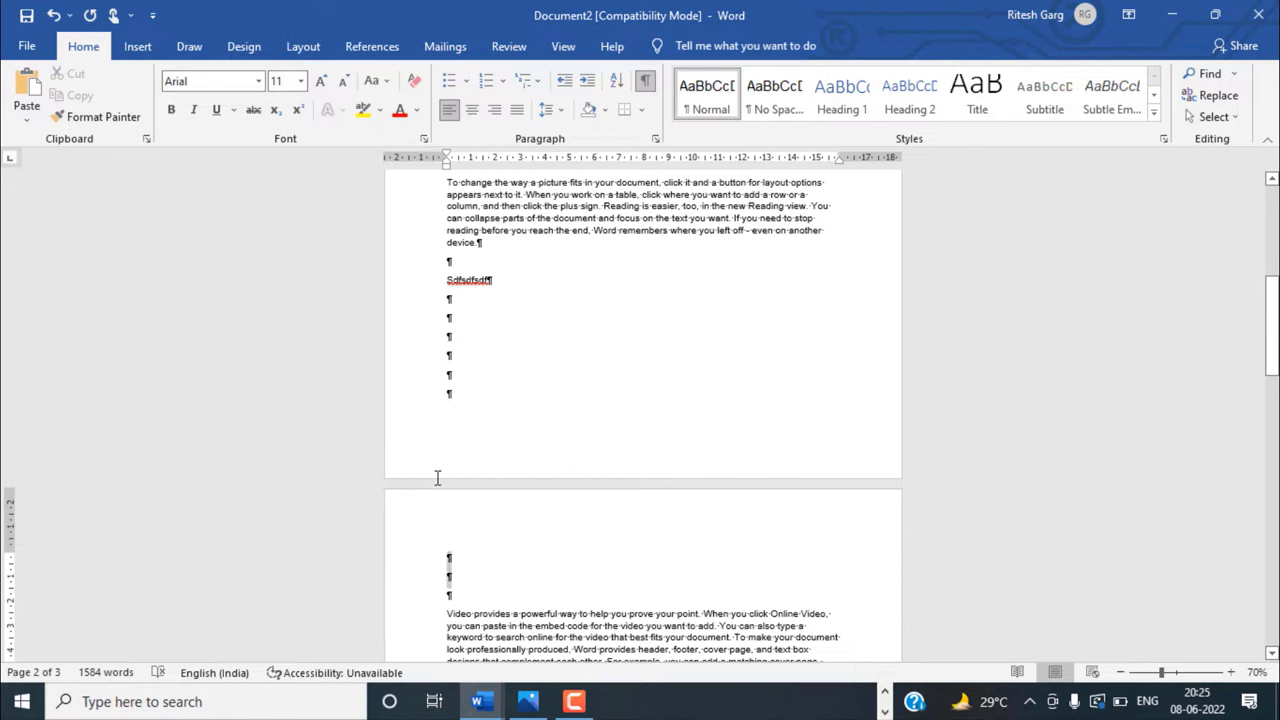
left_click_drag(437, 478, 419, 283)
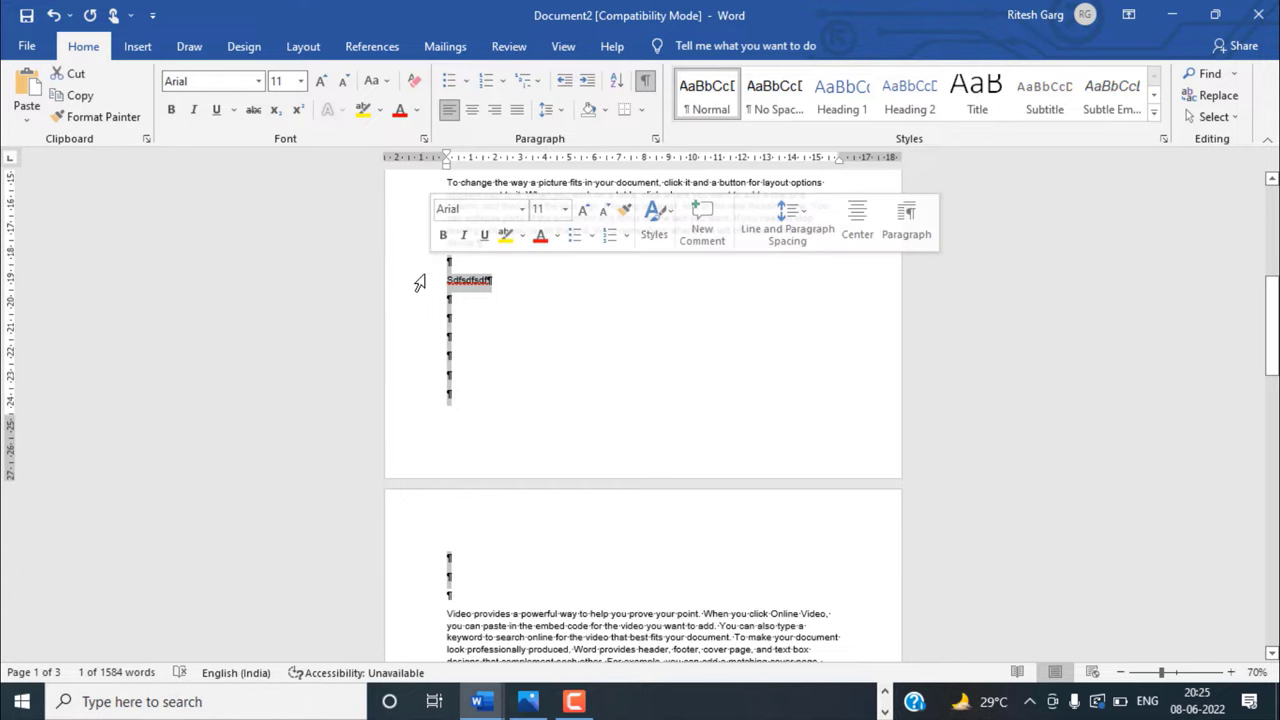
key("Delete")
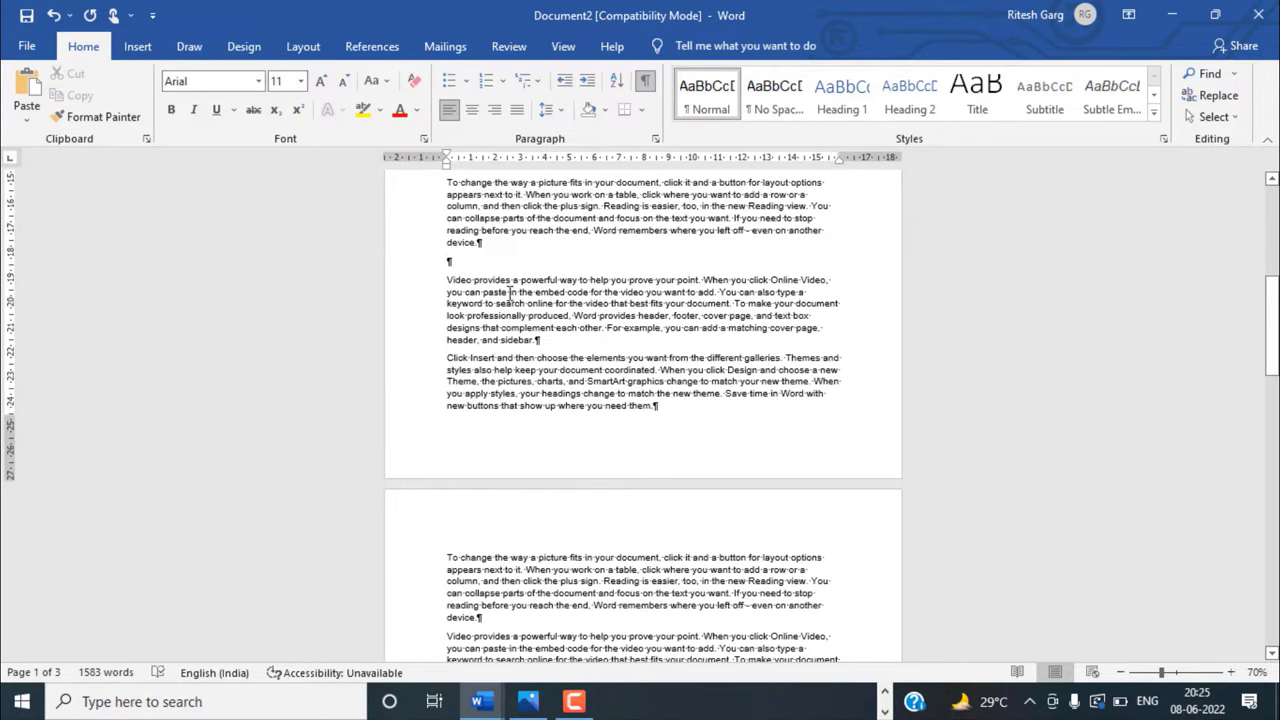
- Remove the leftover break after 'device.' and re-split the Video provides paragraph
key("BackSpace")
key("BackSpace")
scroll(491, 297, "up", 1, "ctrl")
scroll(491, 297, "up", 1, "ctrl")
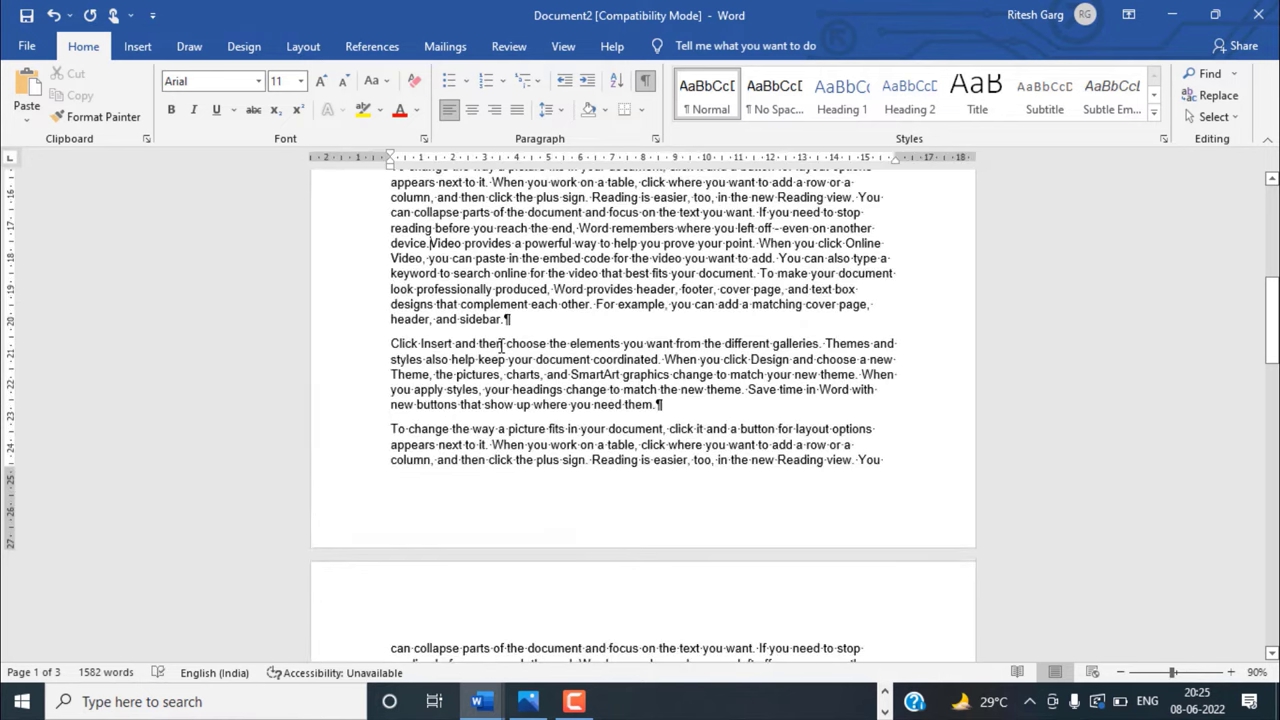
key("Return")
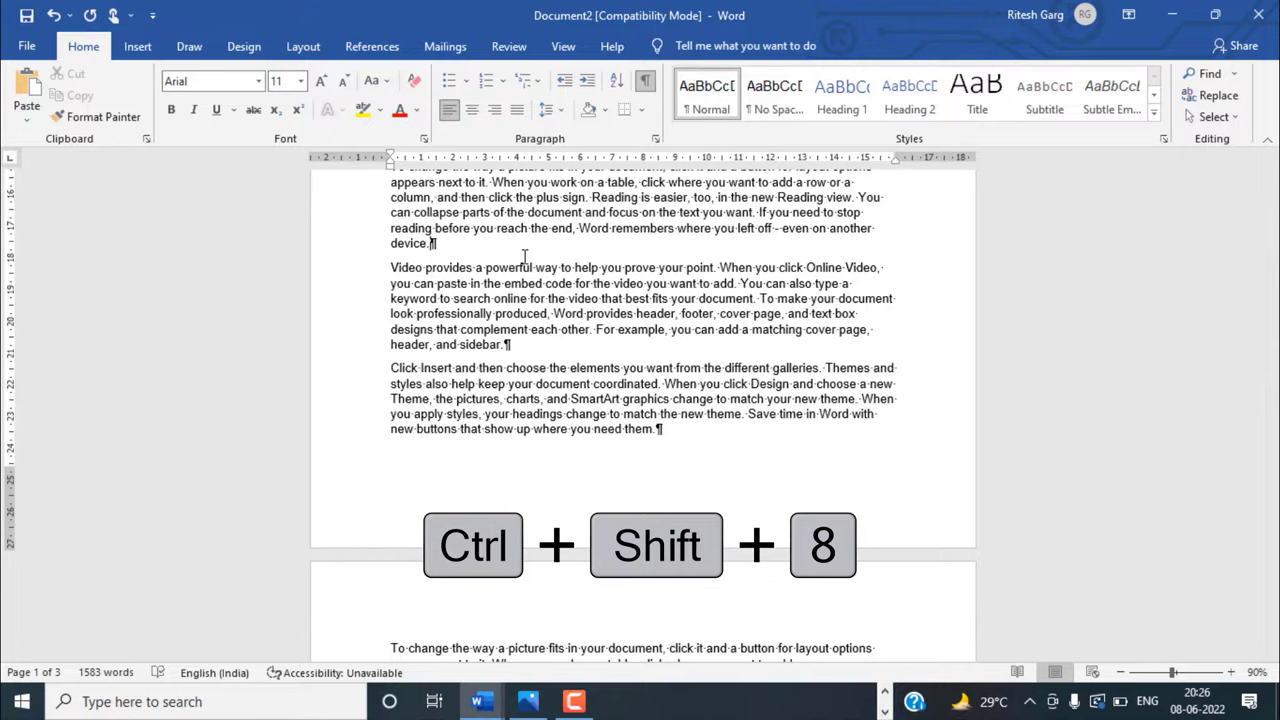
- Hide the ¶ marks with Ctrl+Shift+8 and switch to the Layout tab
key("ctrl+shift+8")
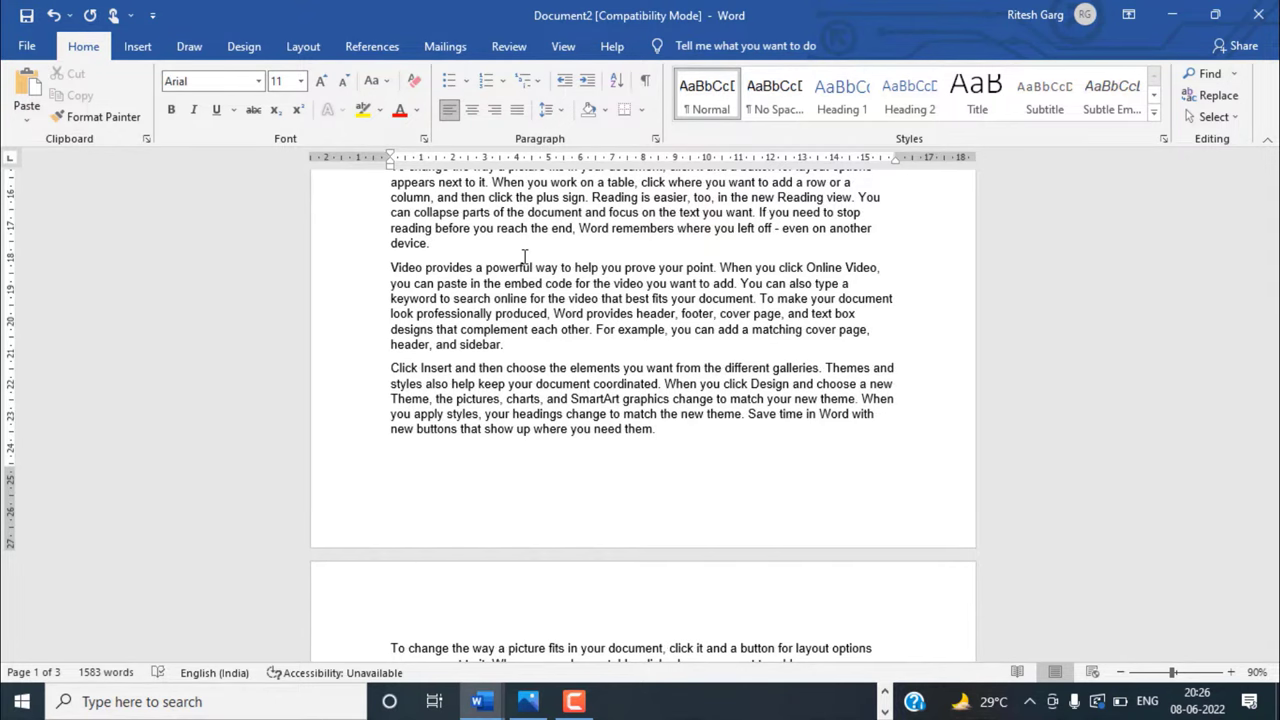
scroll(524, 257, "down", 2)
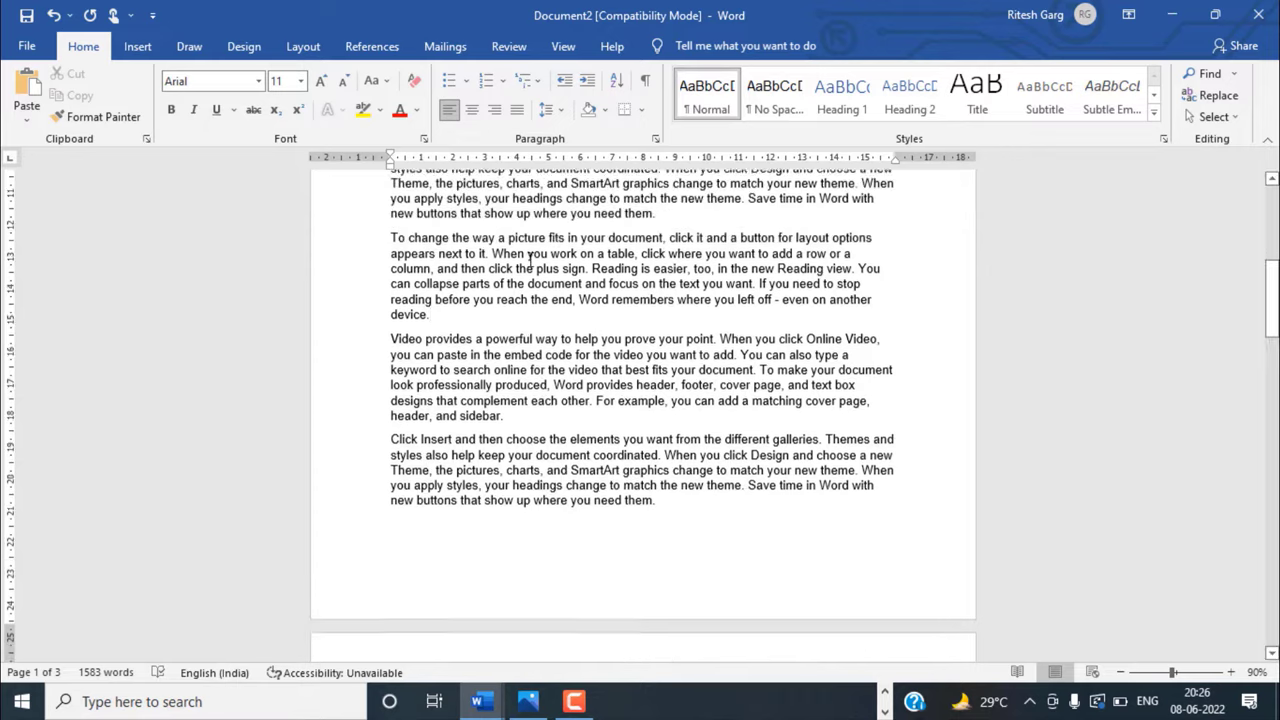
scroll(540, 280, "down", 3)
scroll(557, 309, "down", 3)
scroll(557, 309, "down", 3)
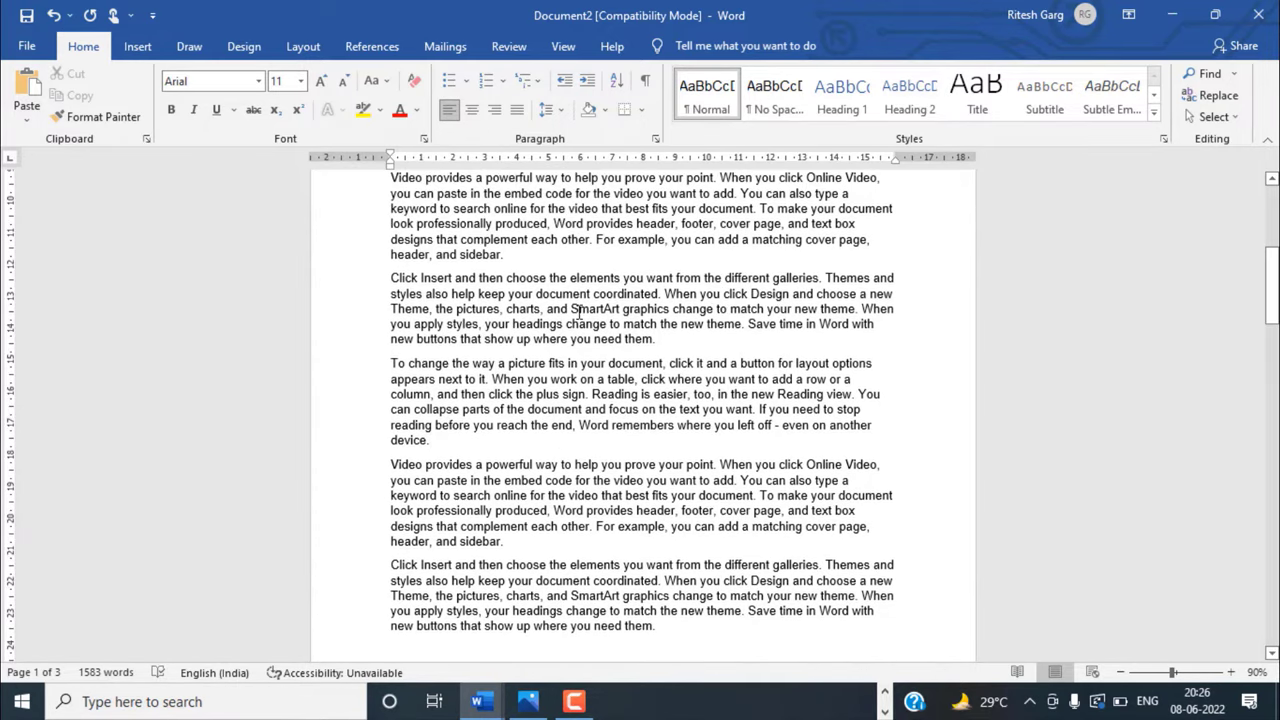
scroll(492, 348, "down", 2)
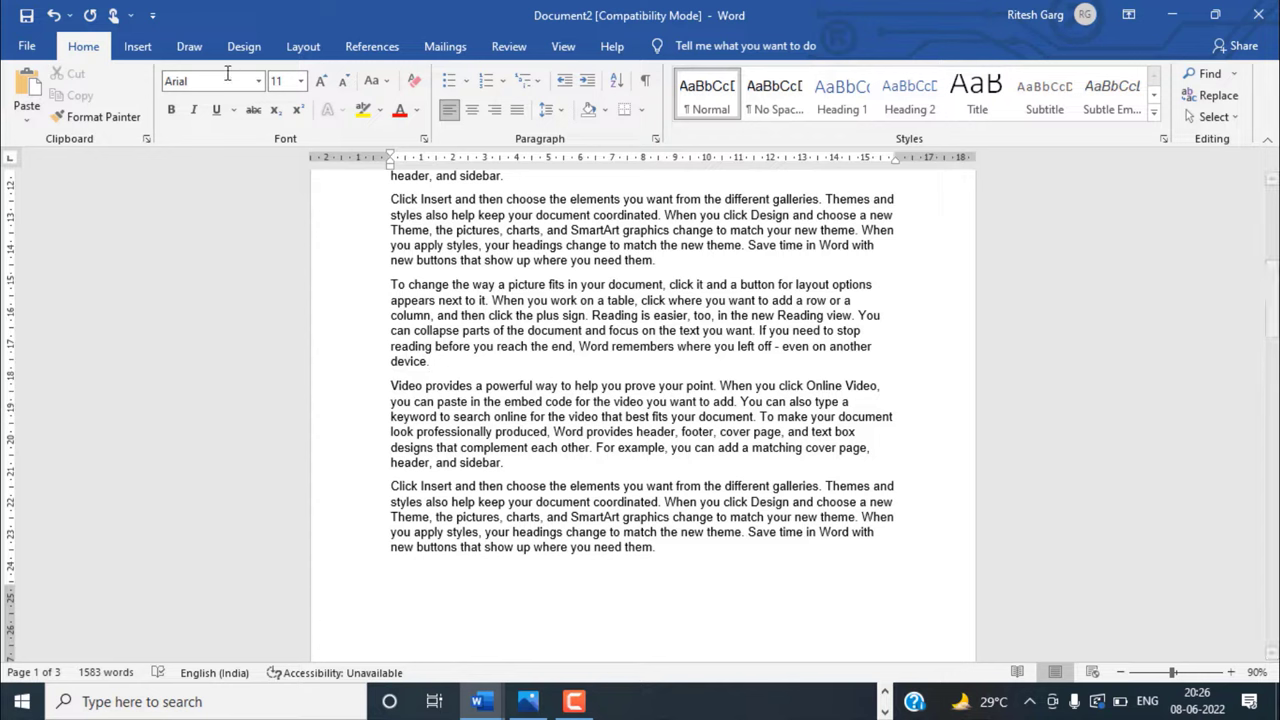
left_click(303, 47)
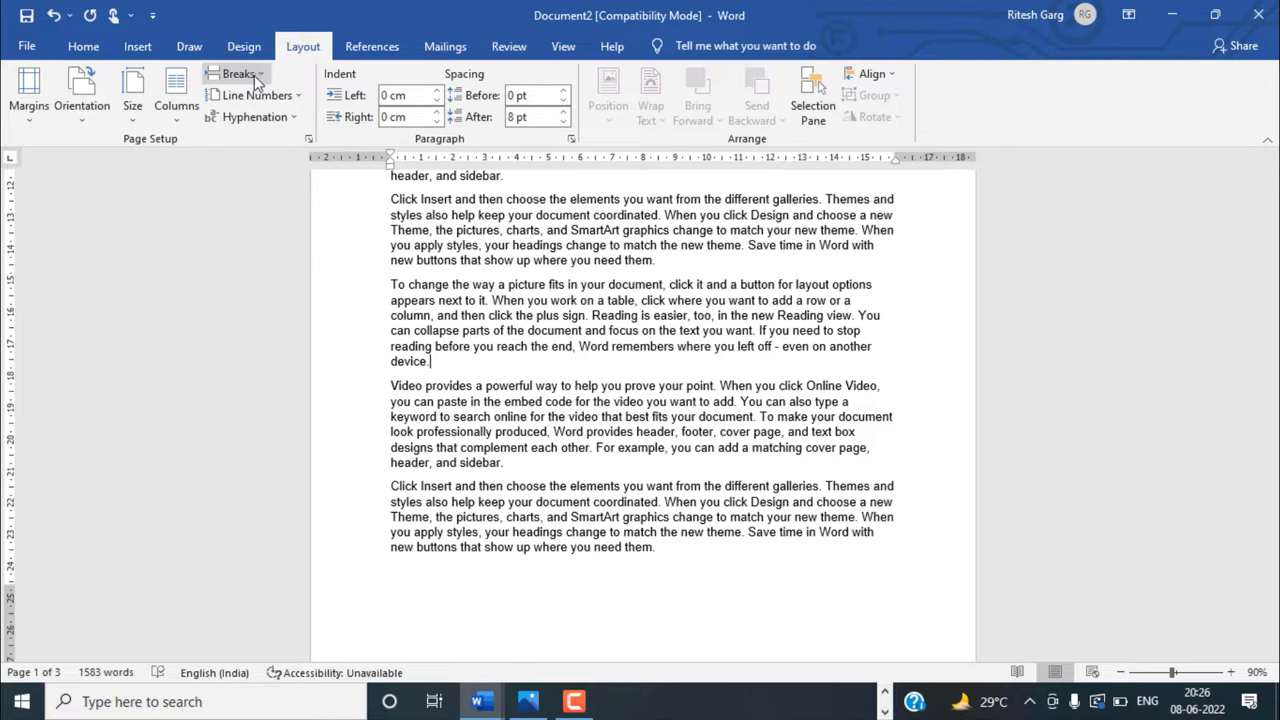
- Insert a Page break after 'device.' from Layout > Breaks
left_click(254, 72)
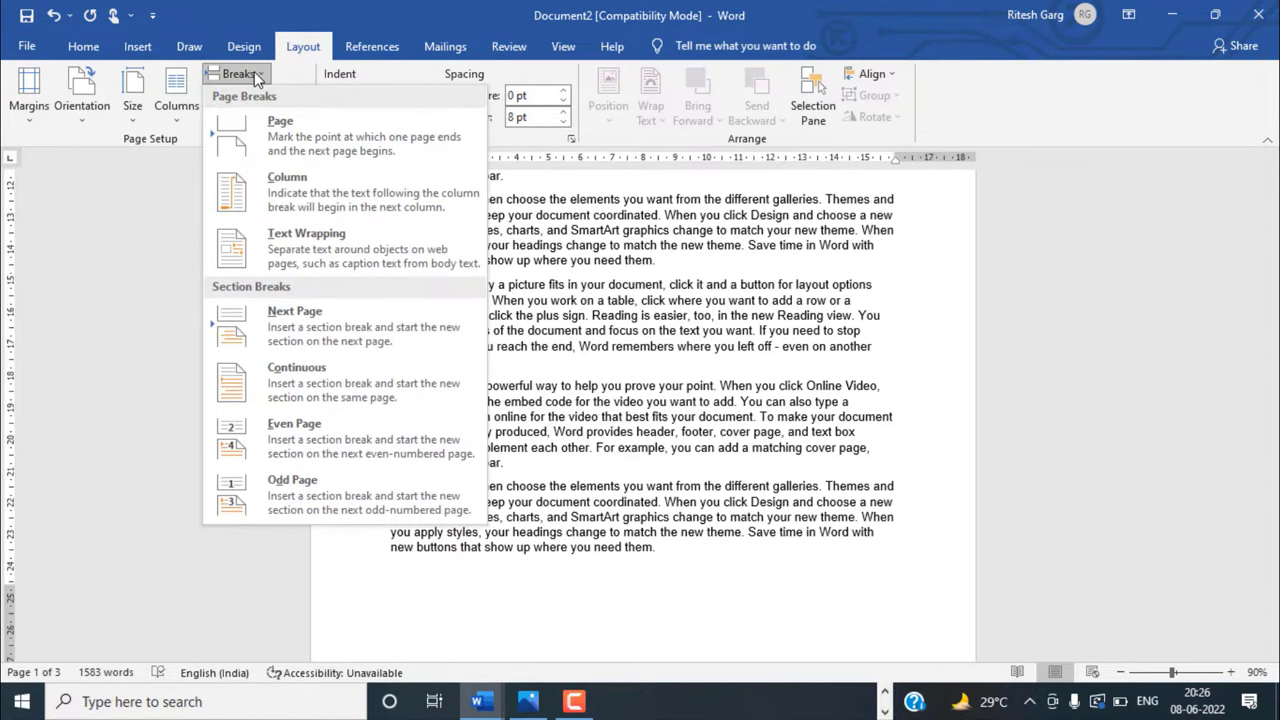
left_click(270, 134)
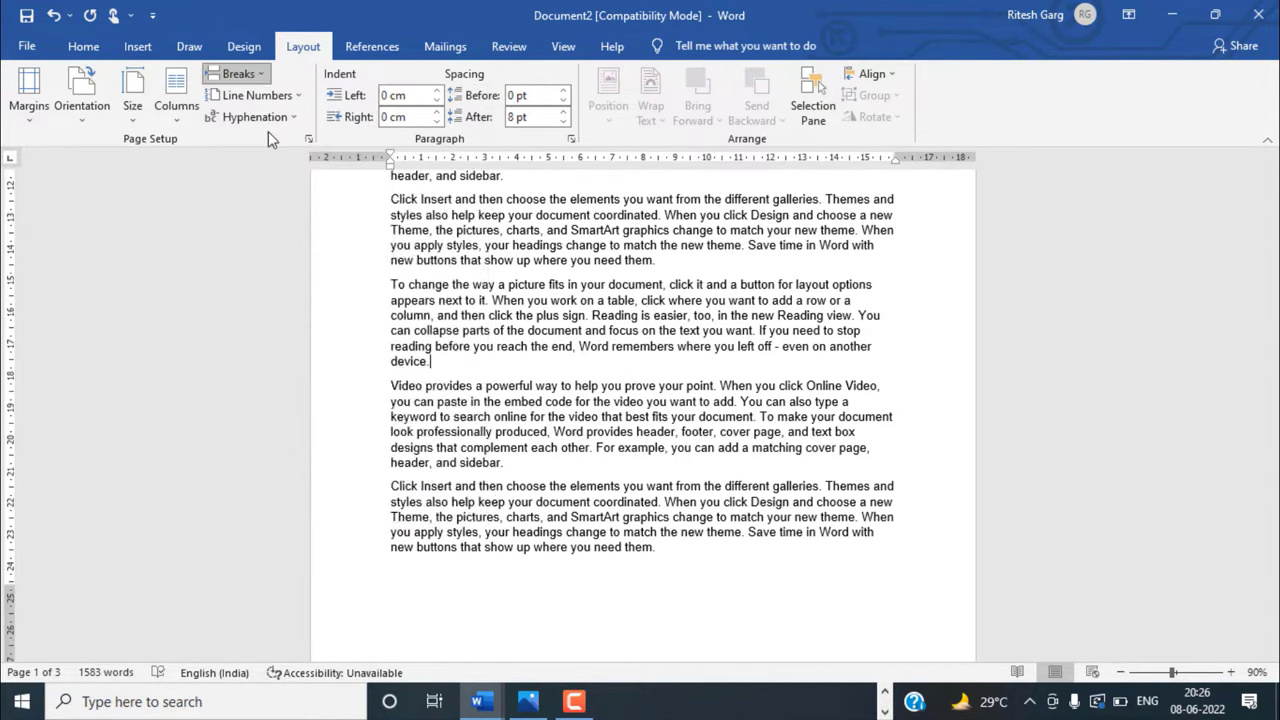
scroll(434, 543, "down", 2)
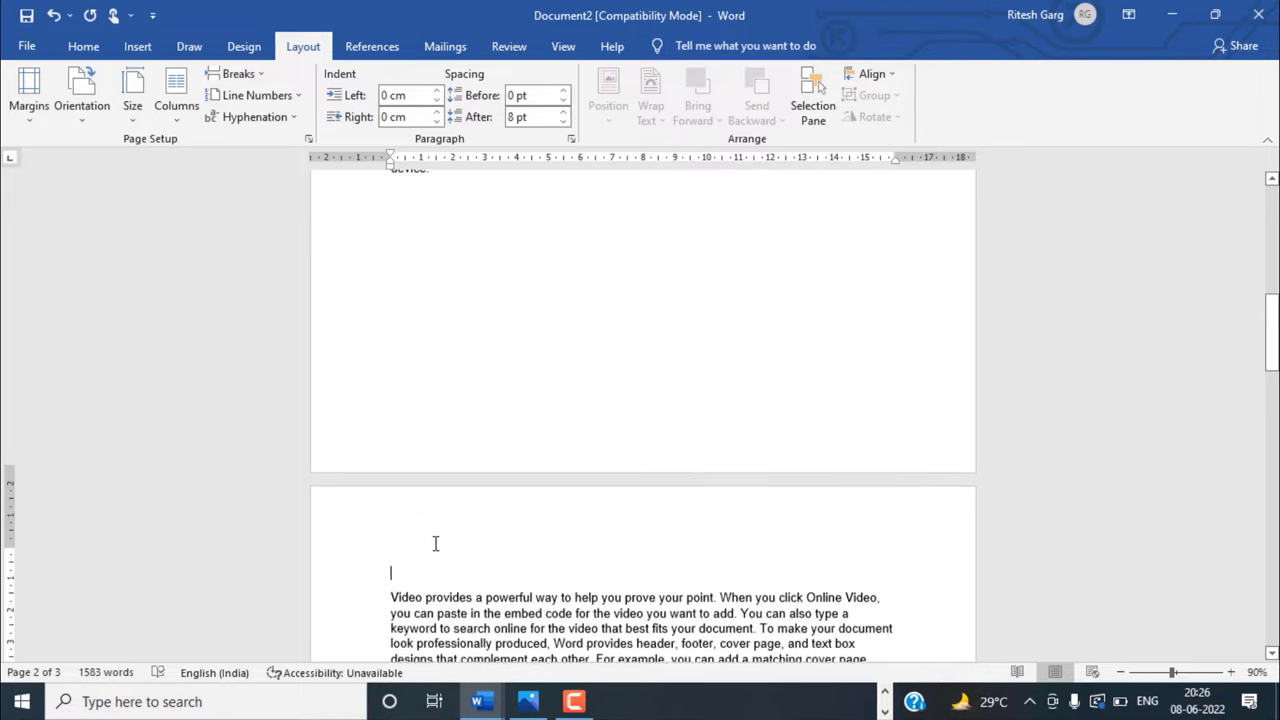
scroll(437, 500, "up", 2)
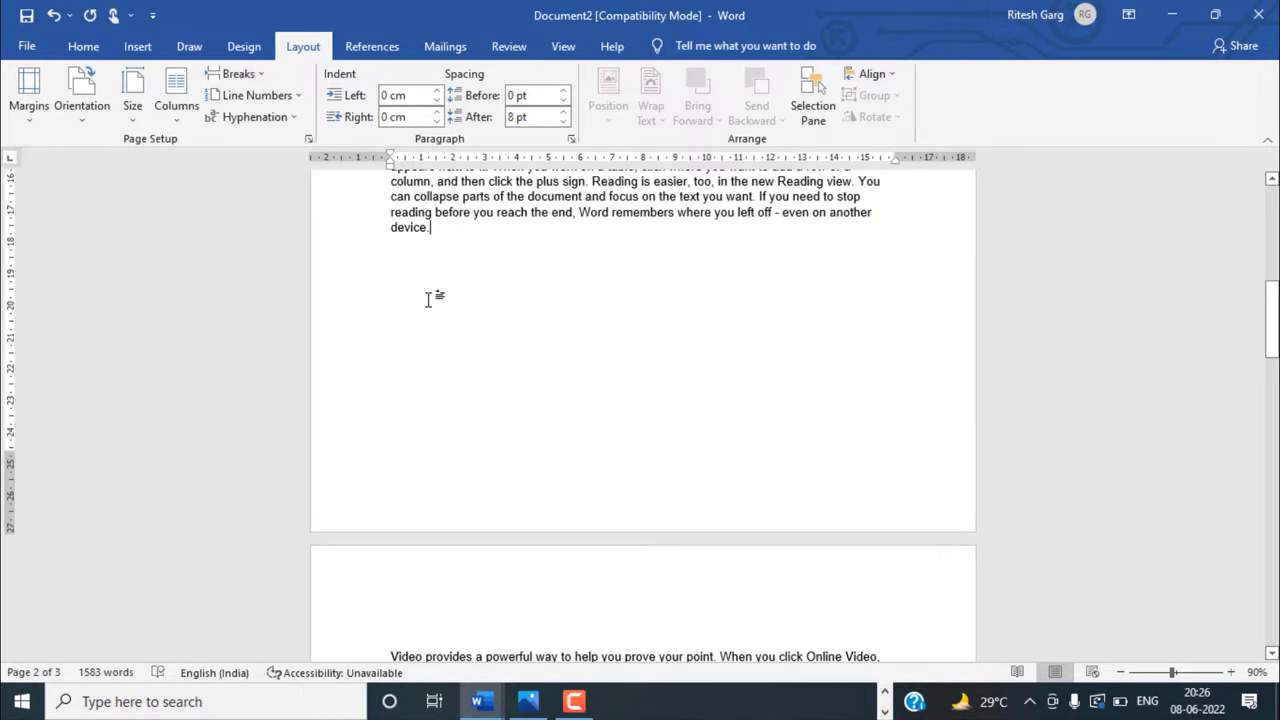
scroll(432, 334, "down", 1)
scroll(432, 334, "down", 1, "ctrl")
scroll(432, 334, "down", 1, "ctrl")
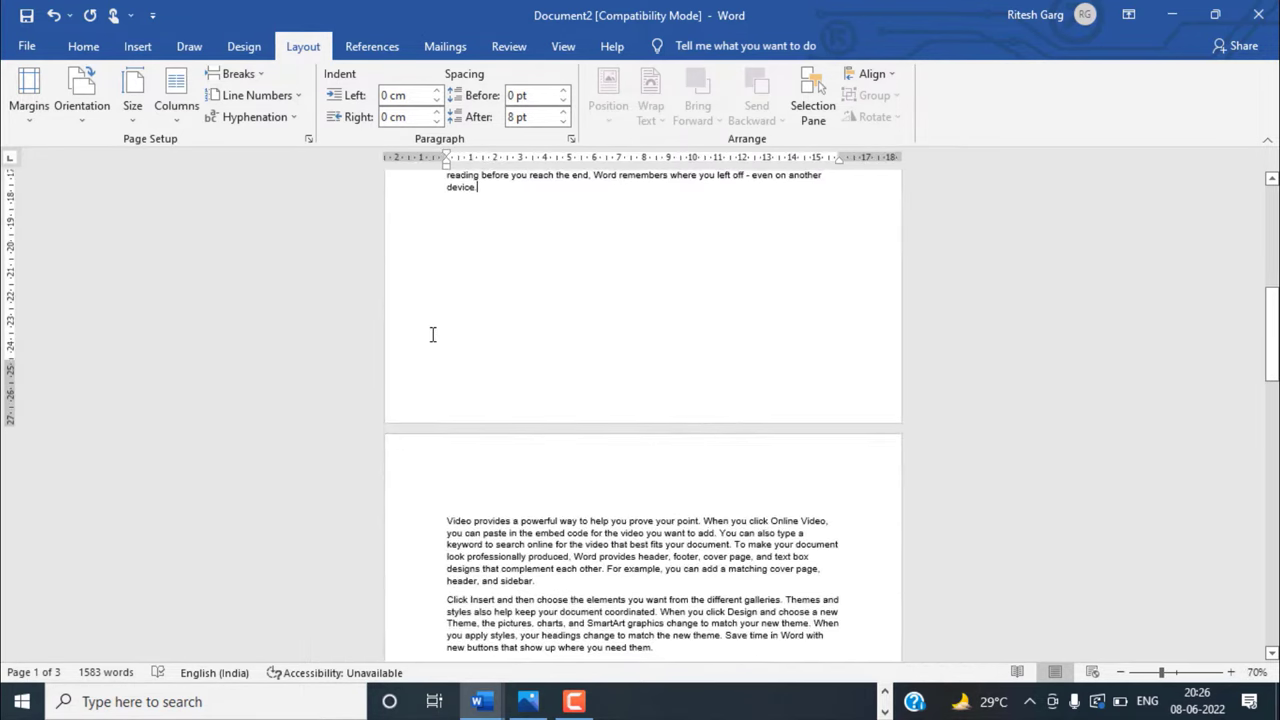
scroll(455, 315, "up", 1)
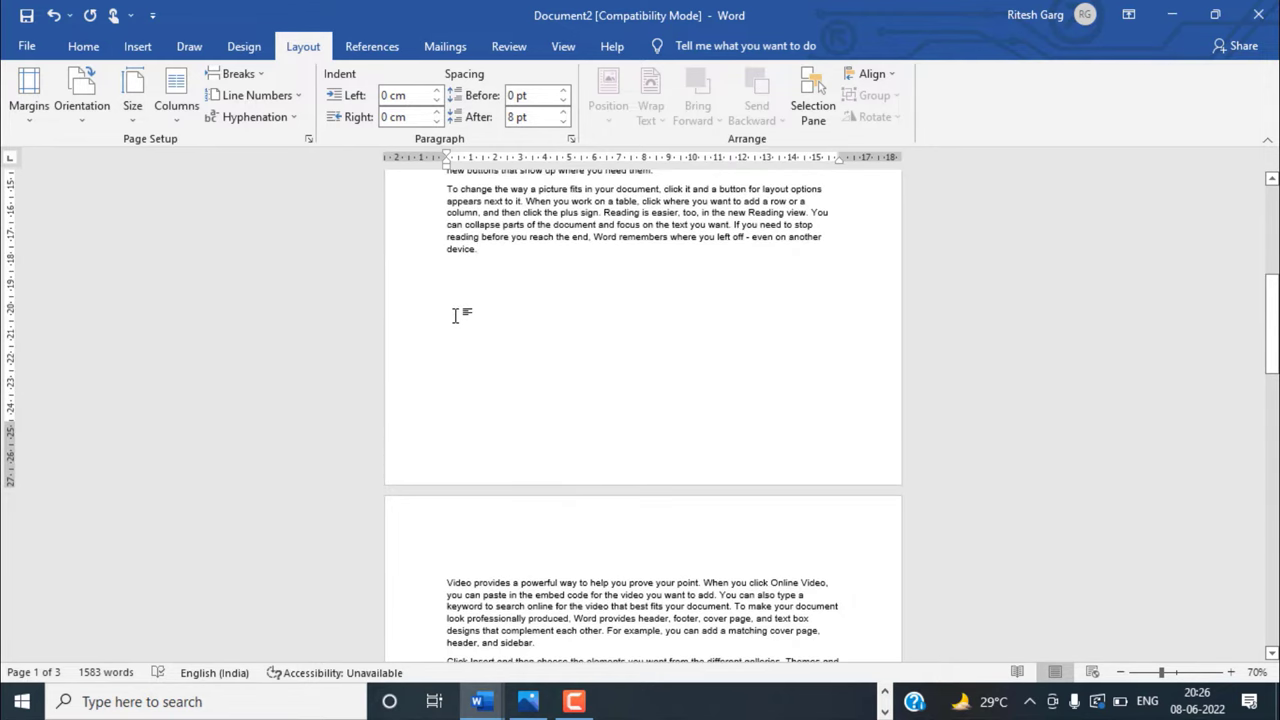
- Add the test line 'Sdfsdf' below 'device.' followed by a new empty line
left_click(455, 315)
type("Sdfsdf")
key("Return")
left_click(80, 45)
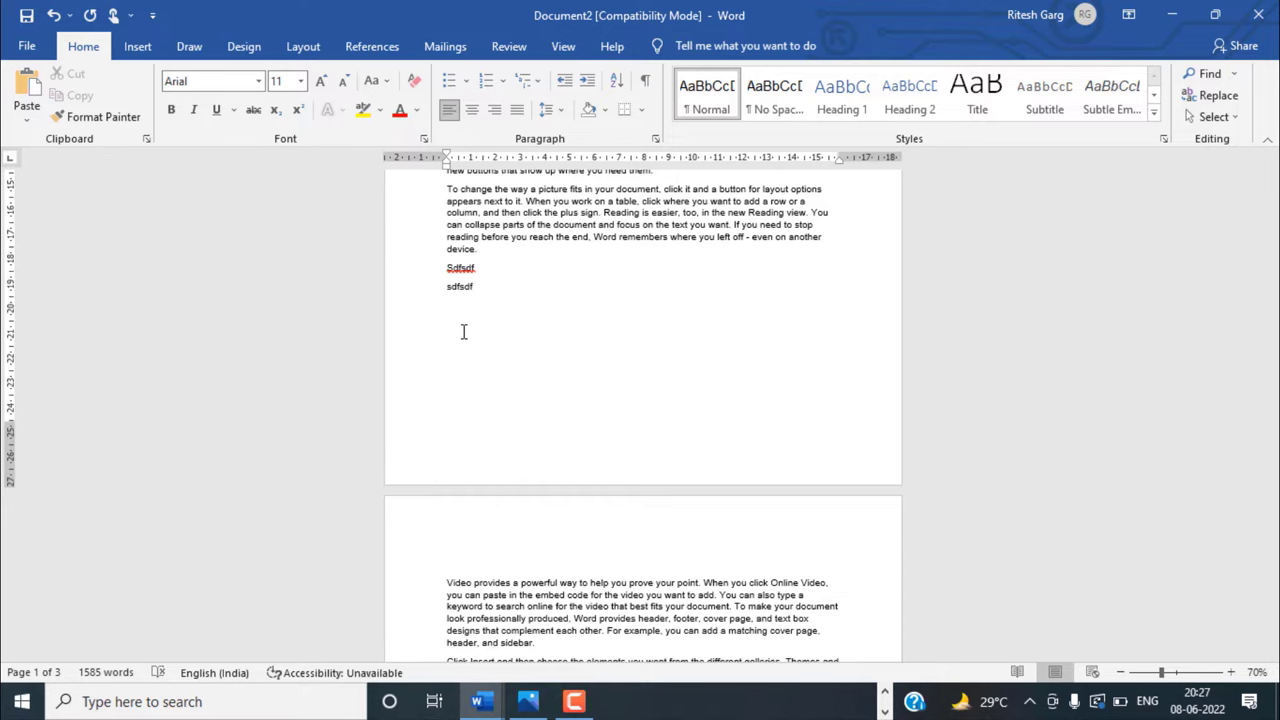
key("ctrl+shift+8")
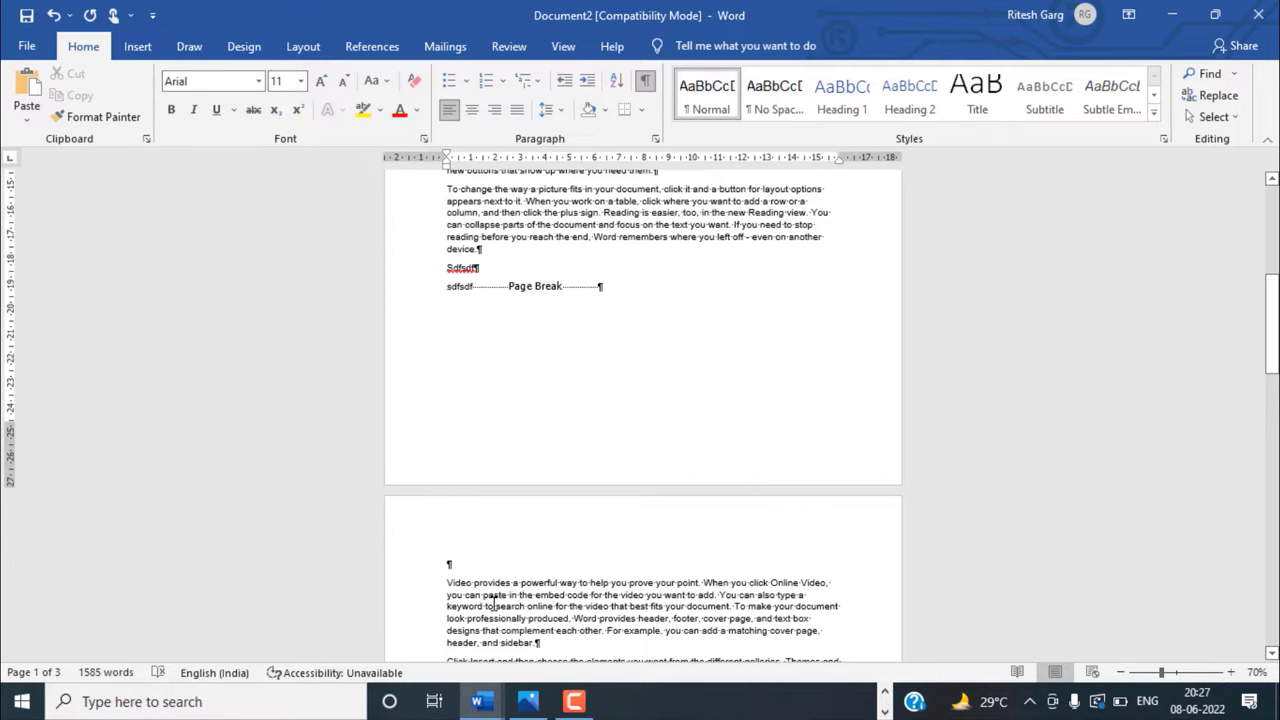
scroll(500, 597, "down", 3)
scroll(523, 286, "up", 2)
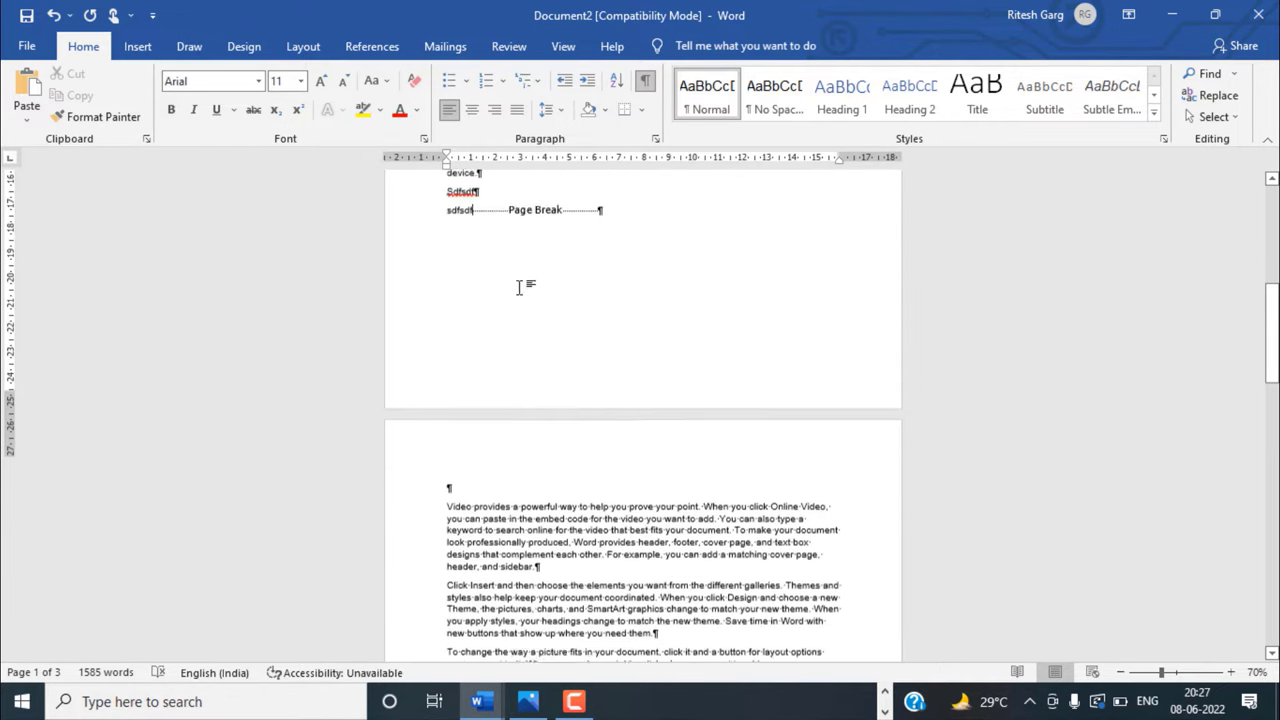
left_click(645, 80)
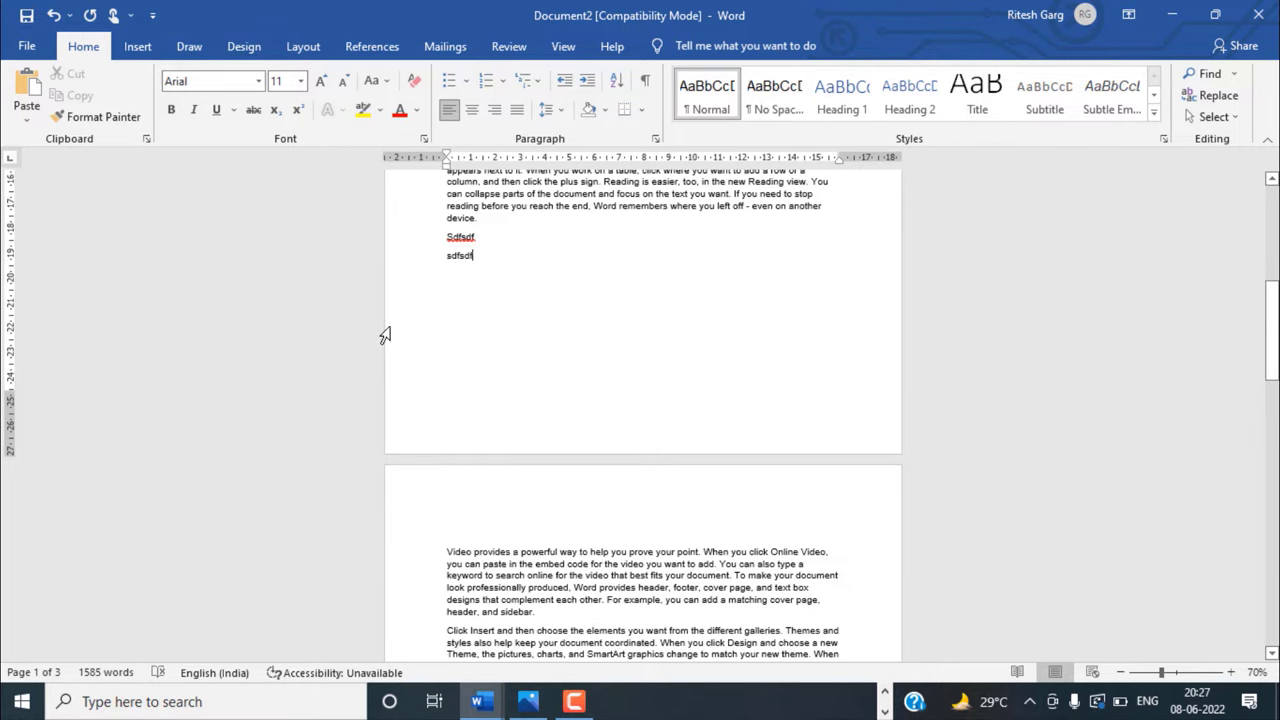
scroll(385, 335, "up", 3)
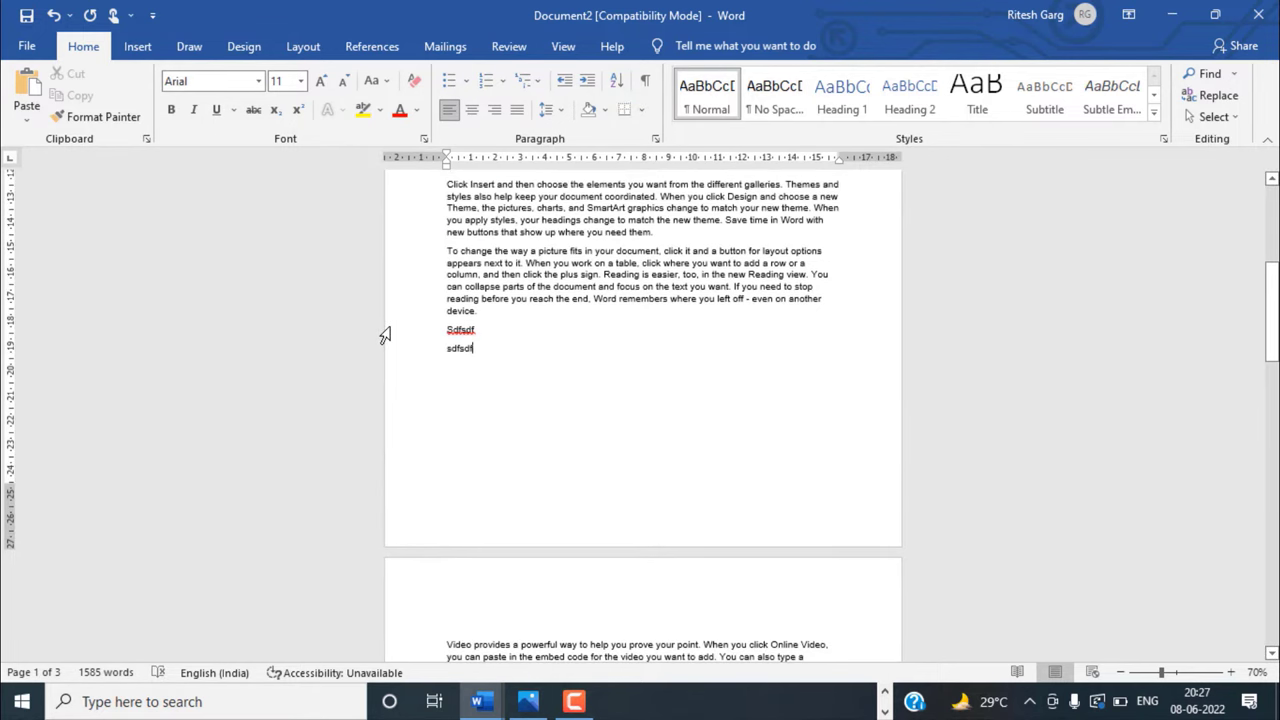
left_click_drag(465, 528, 446, 360)
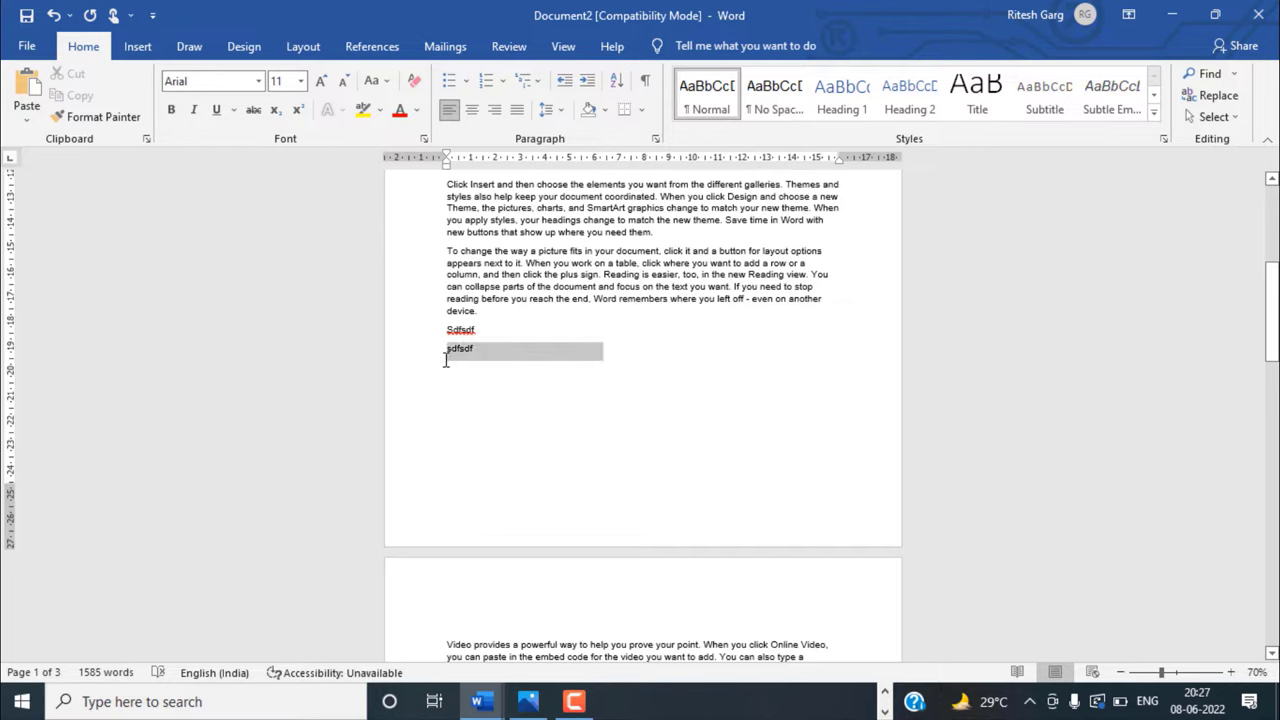
left_click(594, 434)
scroll(597, 440, "up", 9)
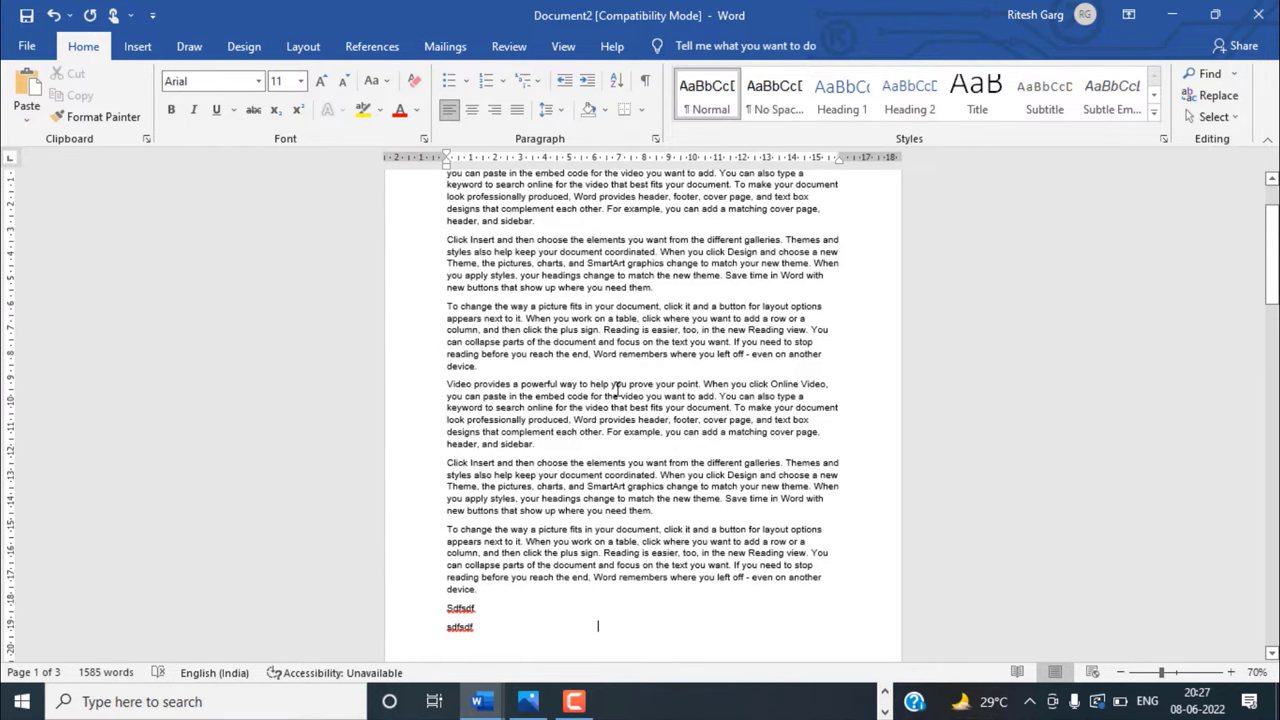
scroll(617, 388, "up", 3)
scroll(650, 370, "up", 3)
scroll(681, 354, "up", 3)
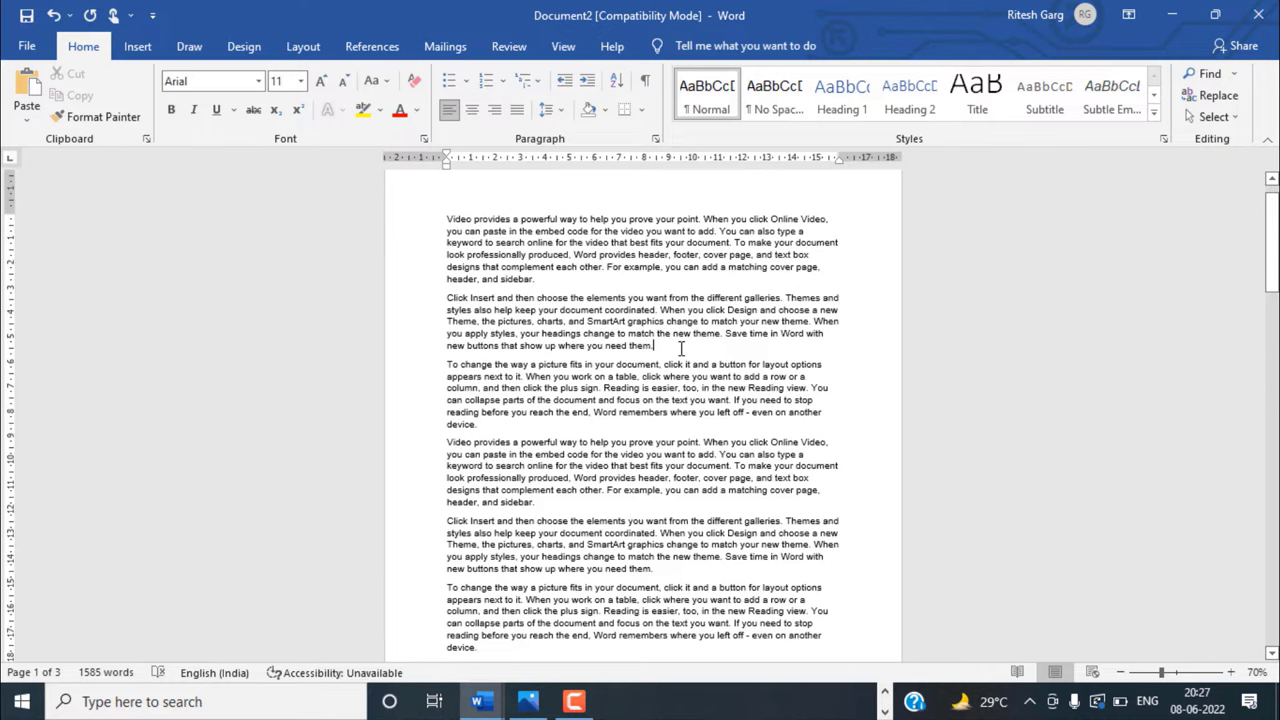
- Insert a page break after 'need them.' with Ctrl+Enter and show formatting marks
key("ctrl+Return")
scroll(529, 397, "down", 3)
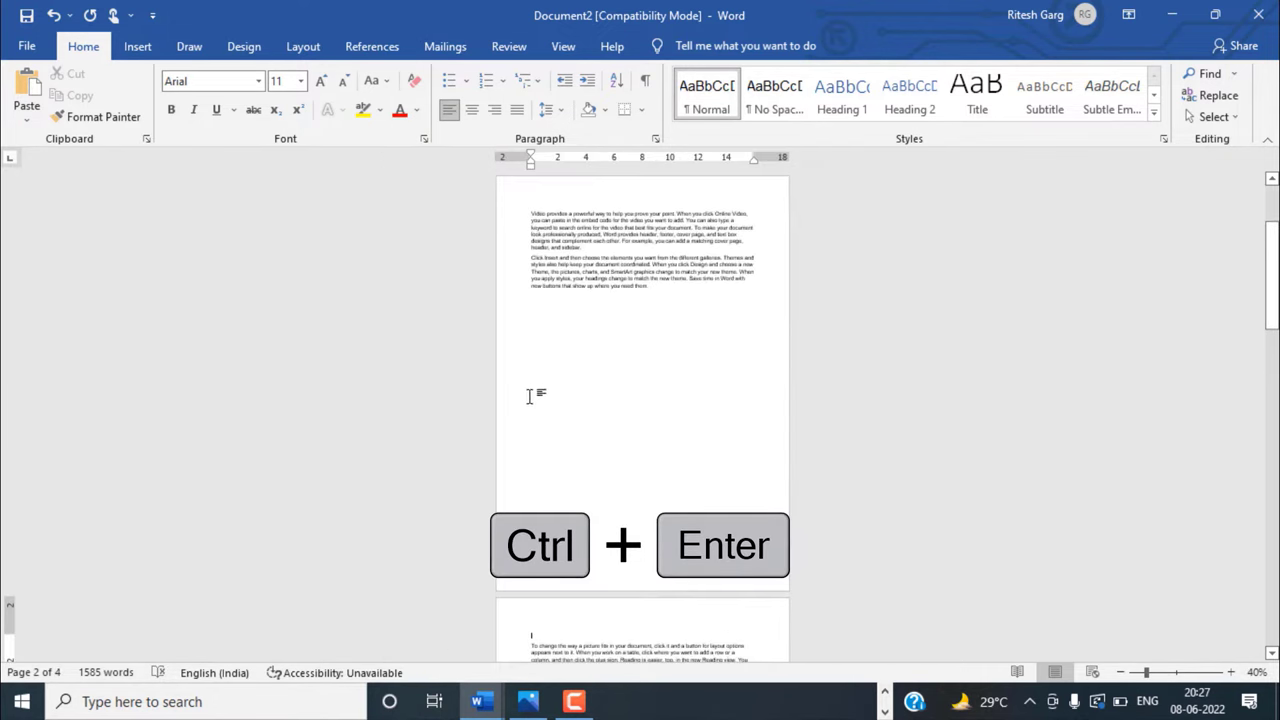
scroll(560, 346, "up", 3)
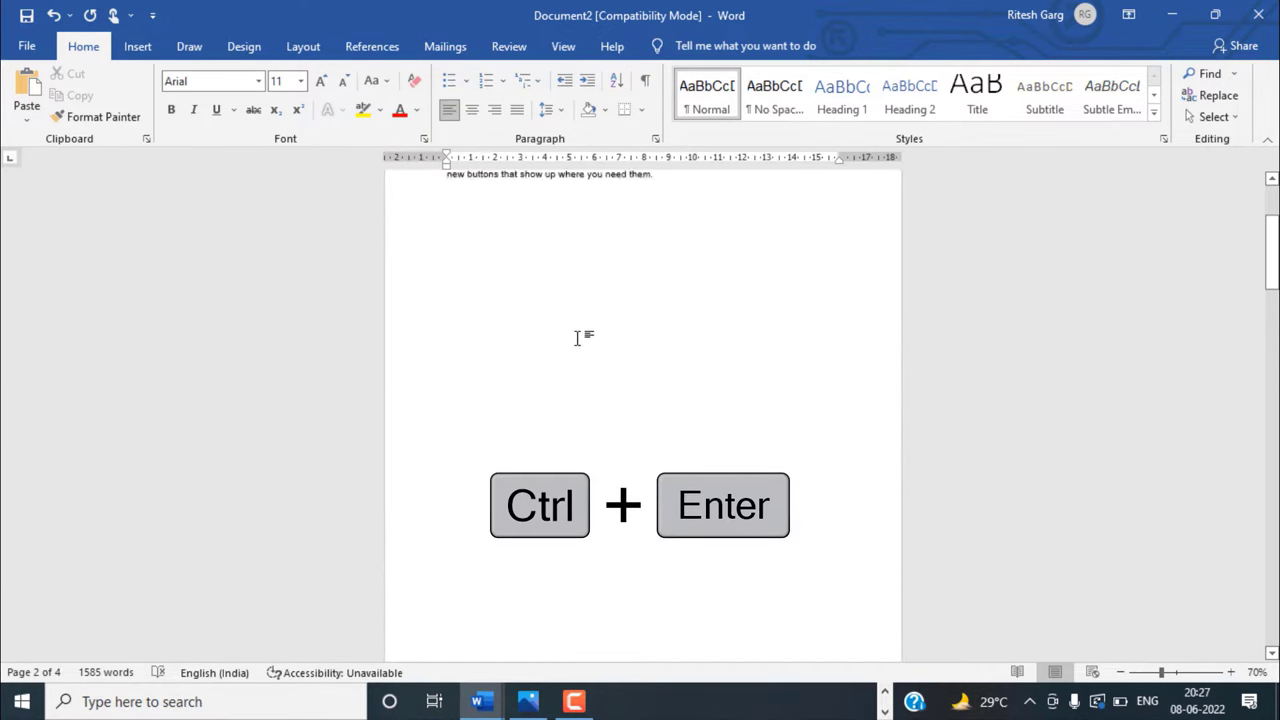
scroll(577, 338, "up", 2)
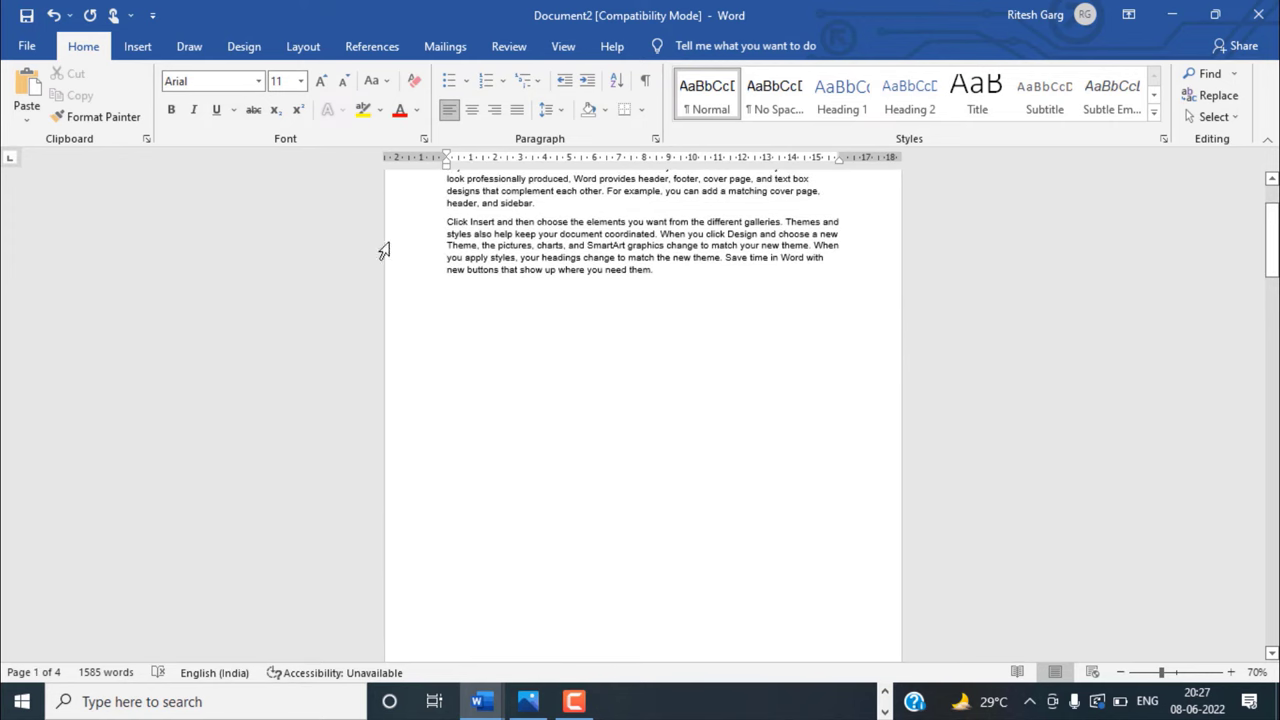
left_click(644, 80)
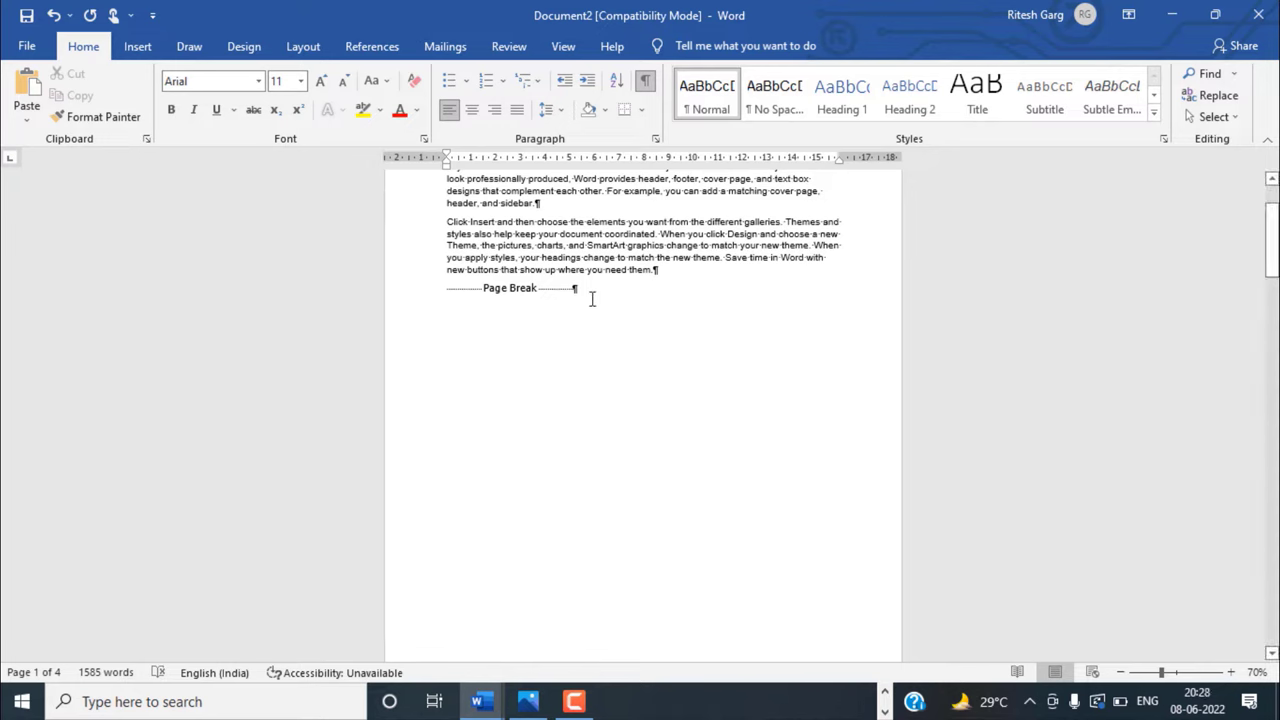
- Undo four times to remove the extra page break and the test lines
key("ctrl+z")
key("ctrl+z")
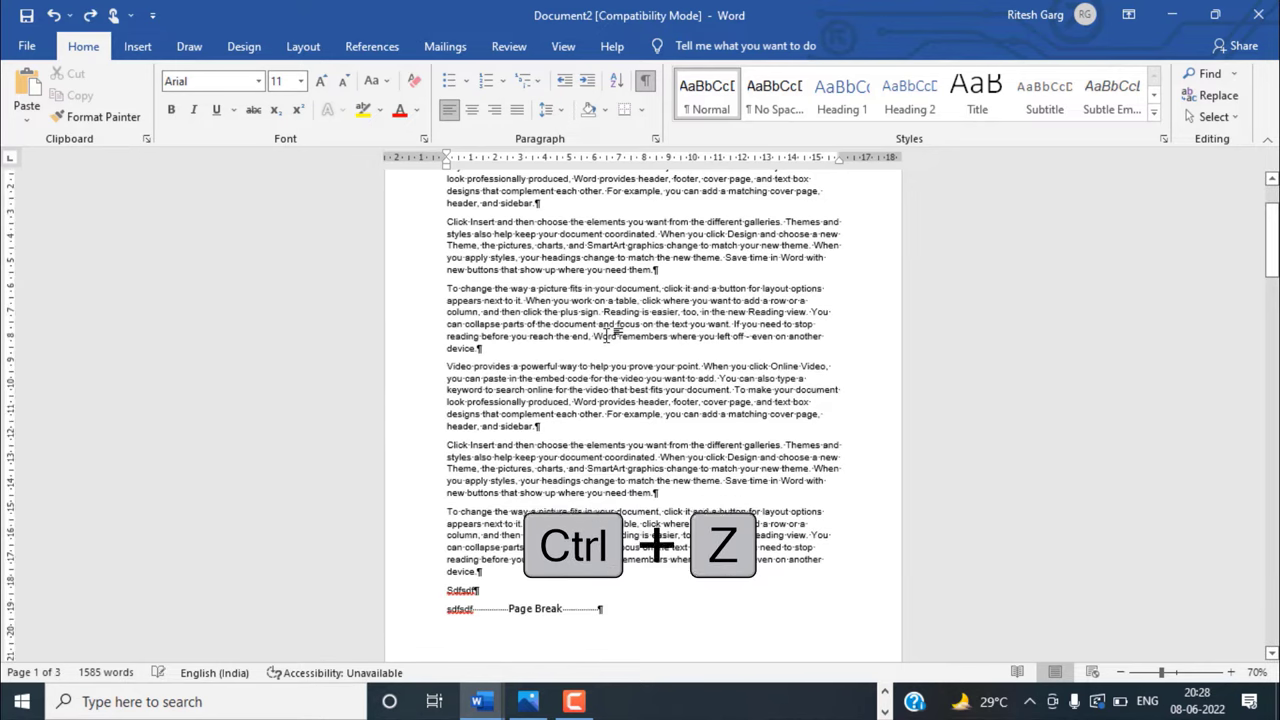
key("ctrl+z")
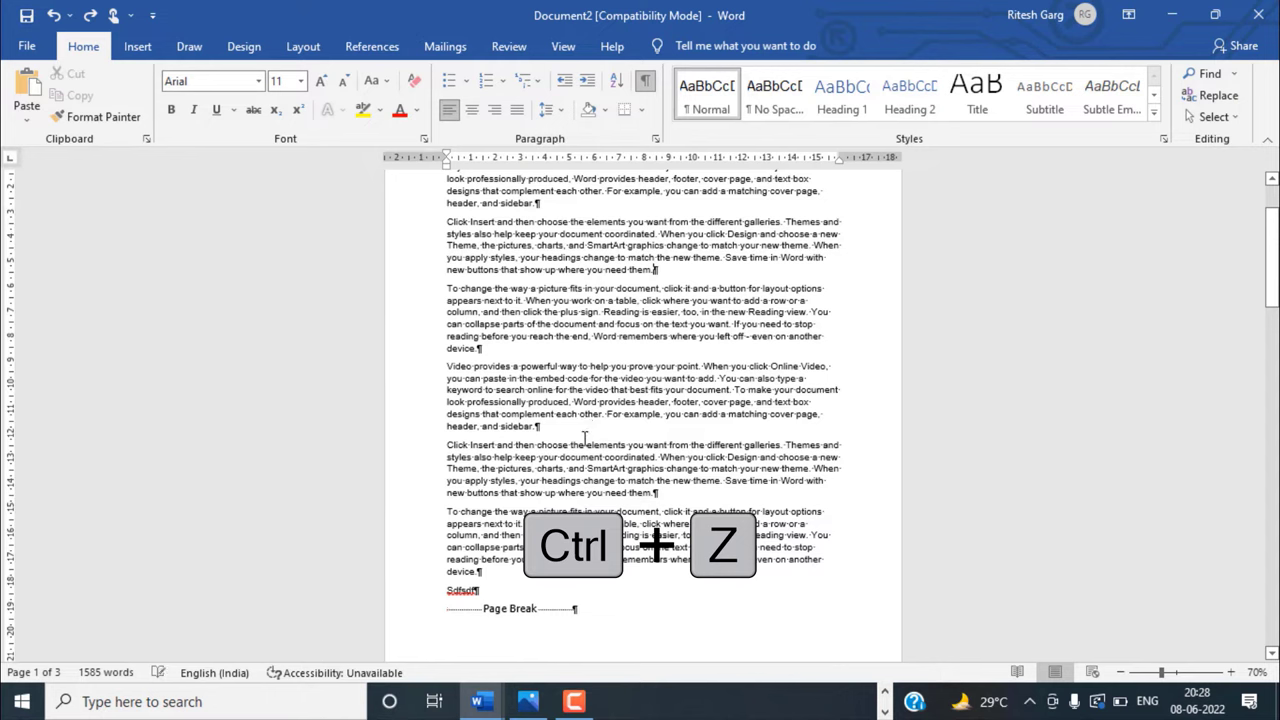
key("ctrl+z")
key("ctrl+z")
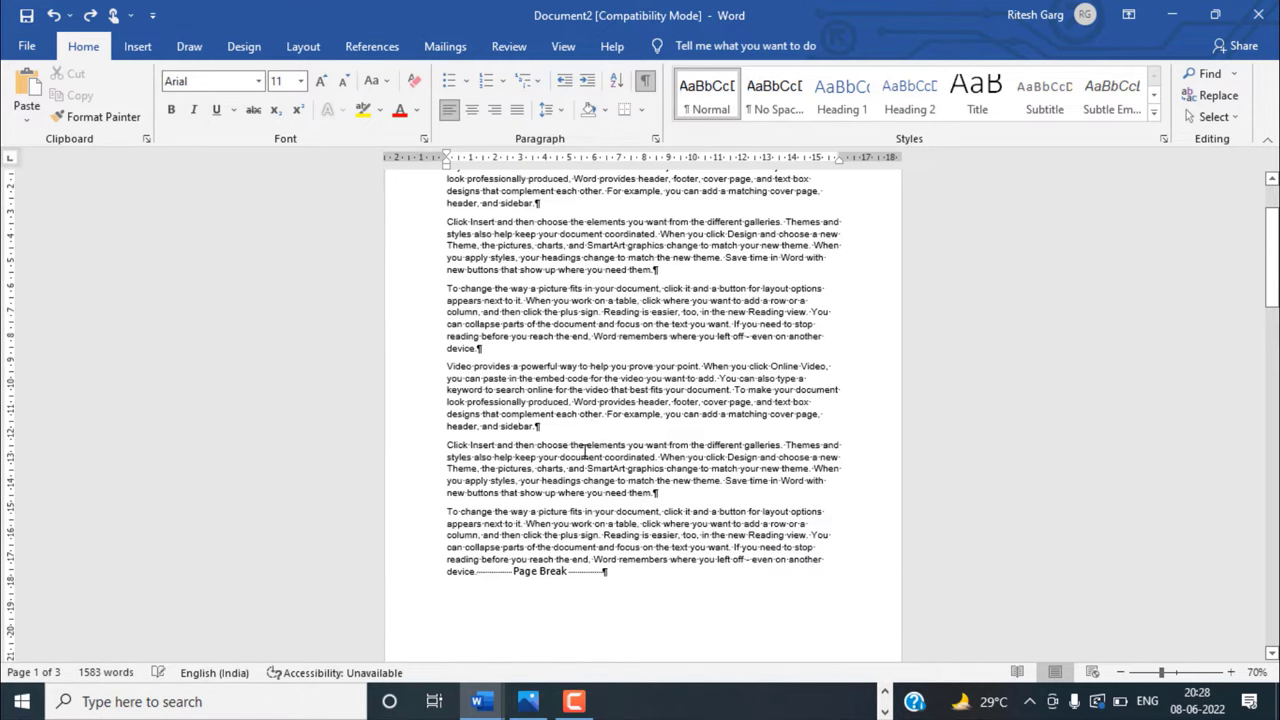
key("ctrl+z")
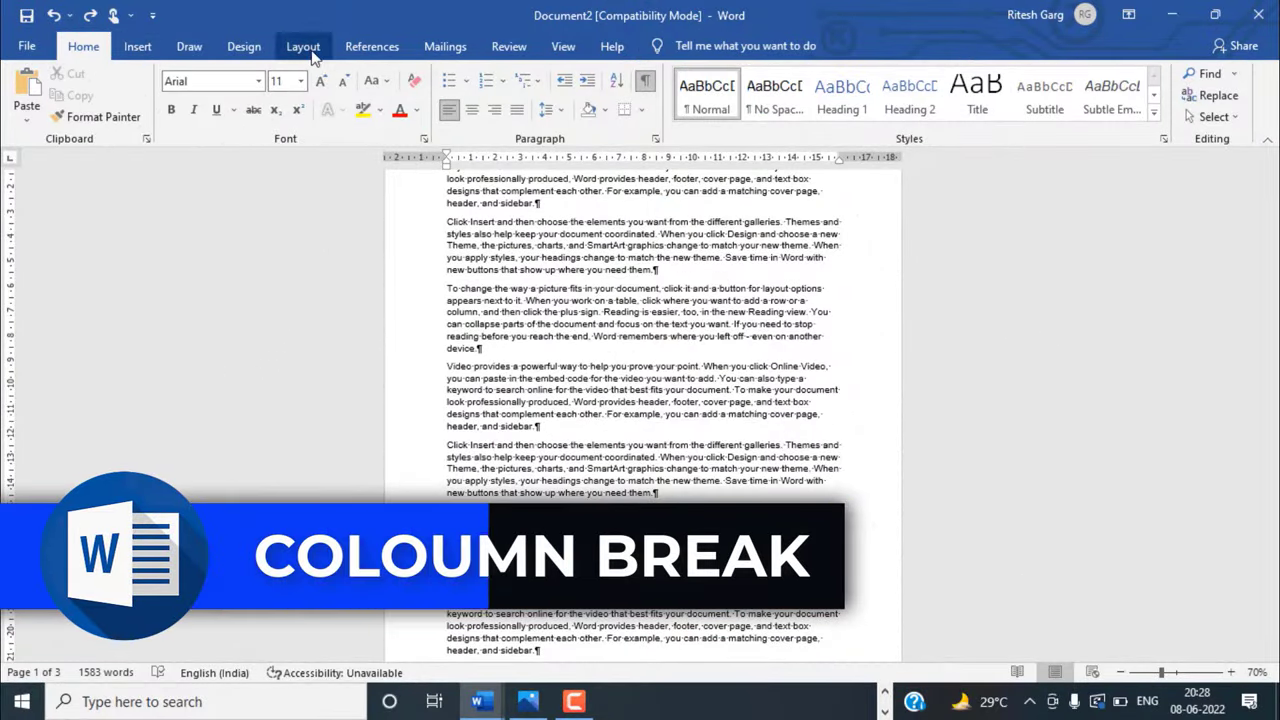
- Review the break types under Layout > Breaks, closing the list without inserting one
left_click(310, 49)
left_click(254, 74)
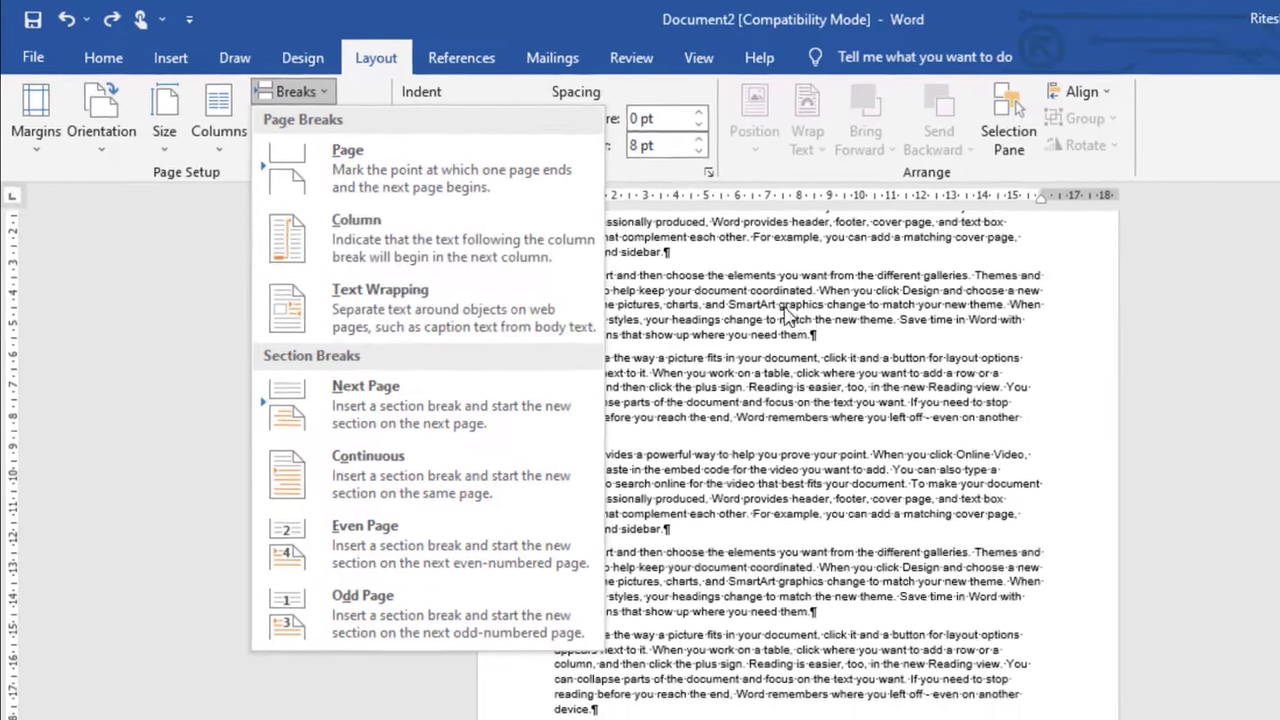
left_click(600, 305)
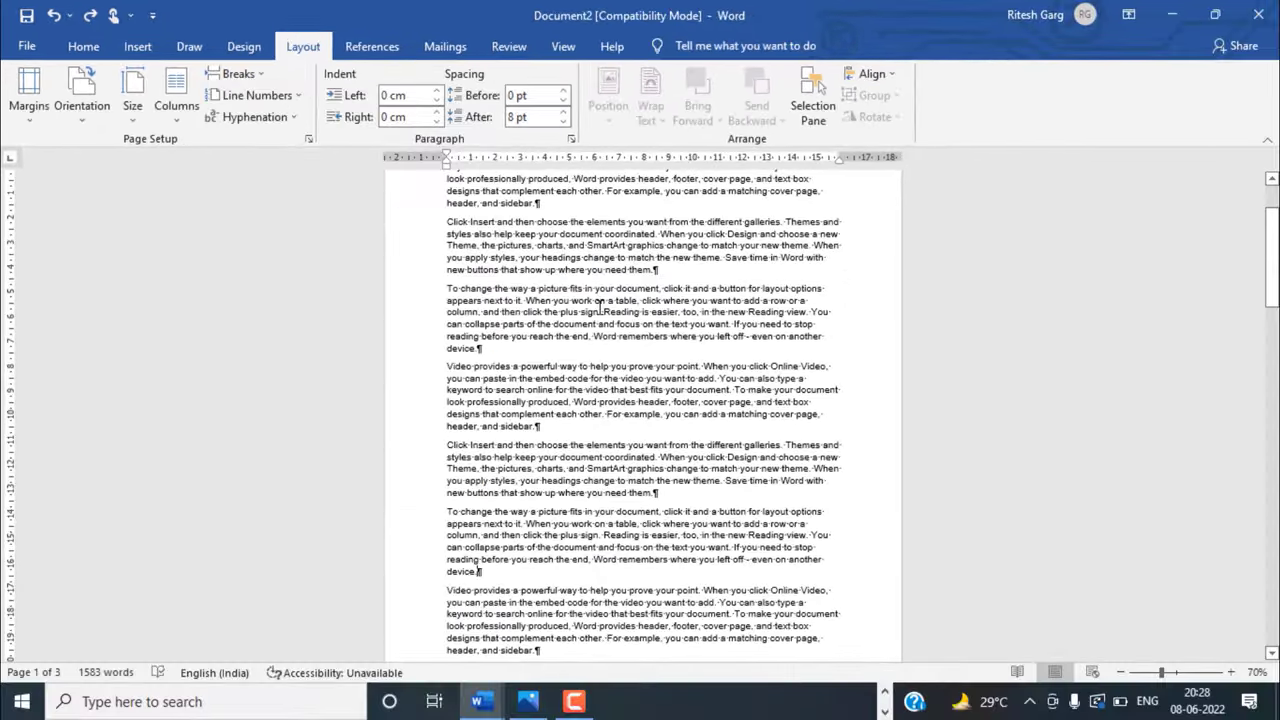
scroll(600, 305, "up", 3)
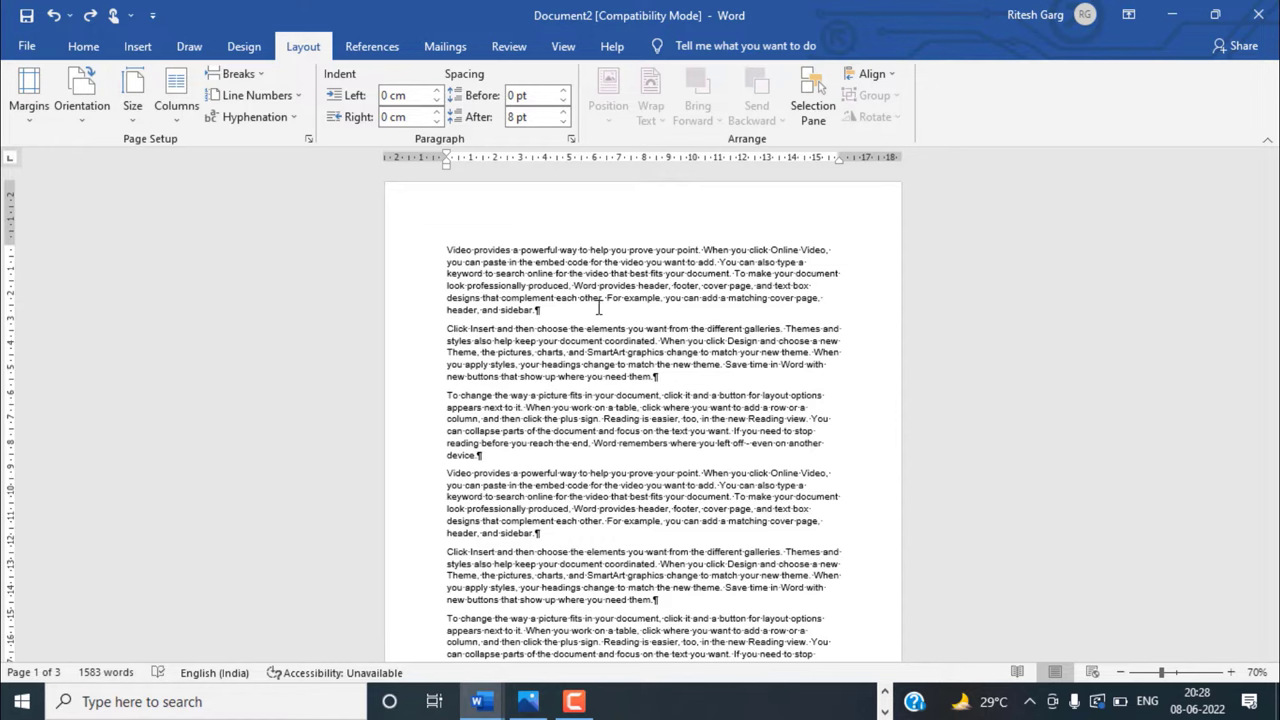
scroll(599, 308, "down", 2)
scroll(585, 230, "up", 2)
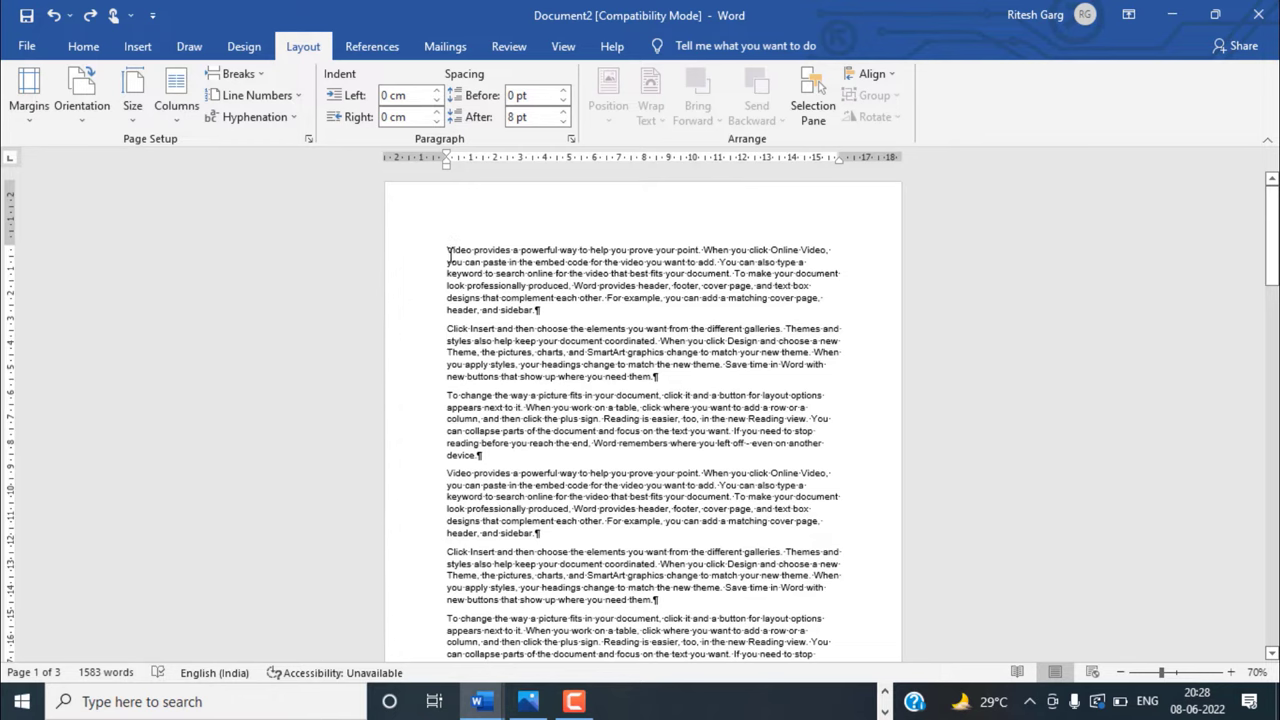
- Lay out the selected opening paragraphs of the sample text in two columns
mouse_move(449, 253)
left_mouse_down()
mouse_move(643, 436)
mouse_move(690, 520)
left_mouse_up()
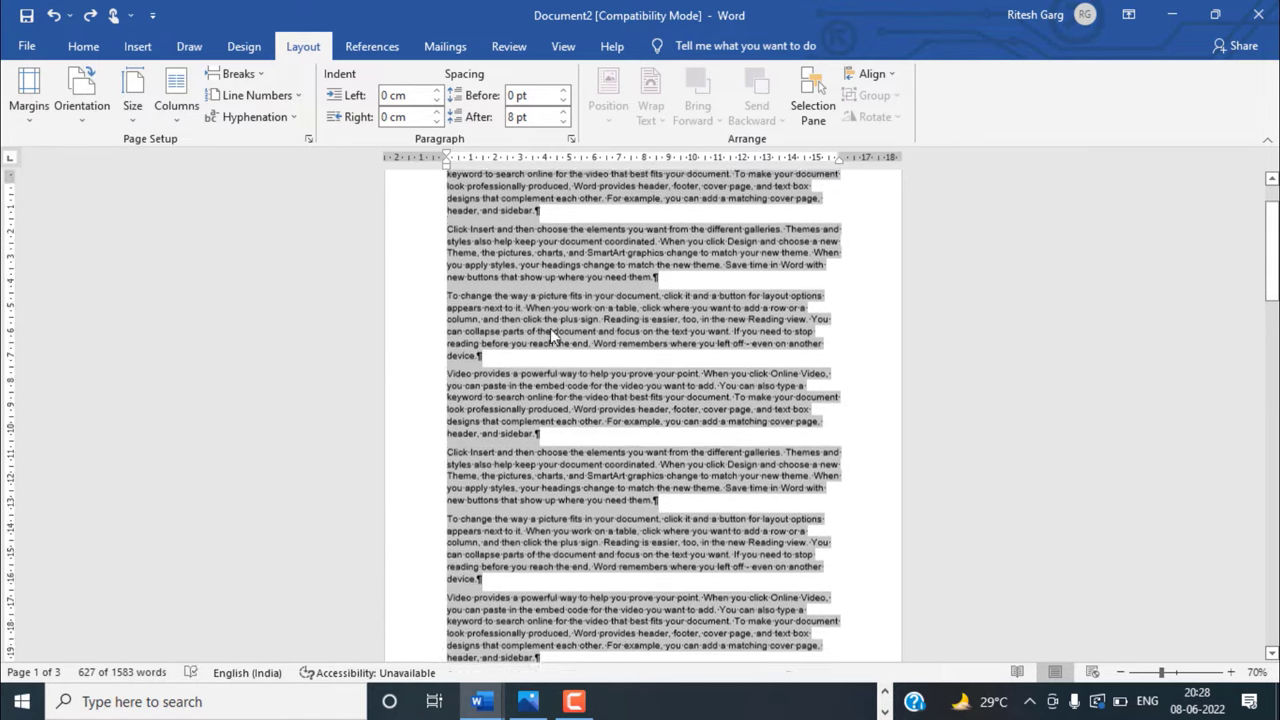
scroll(551, 337, "up", 1)
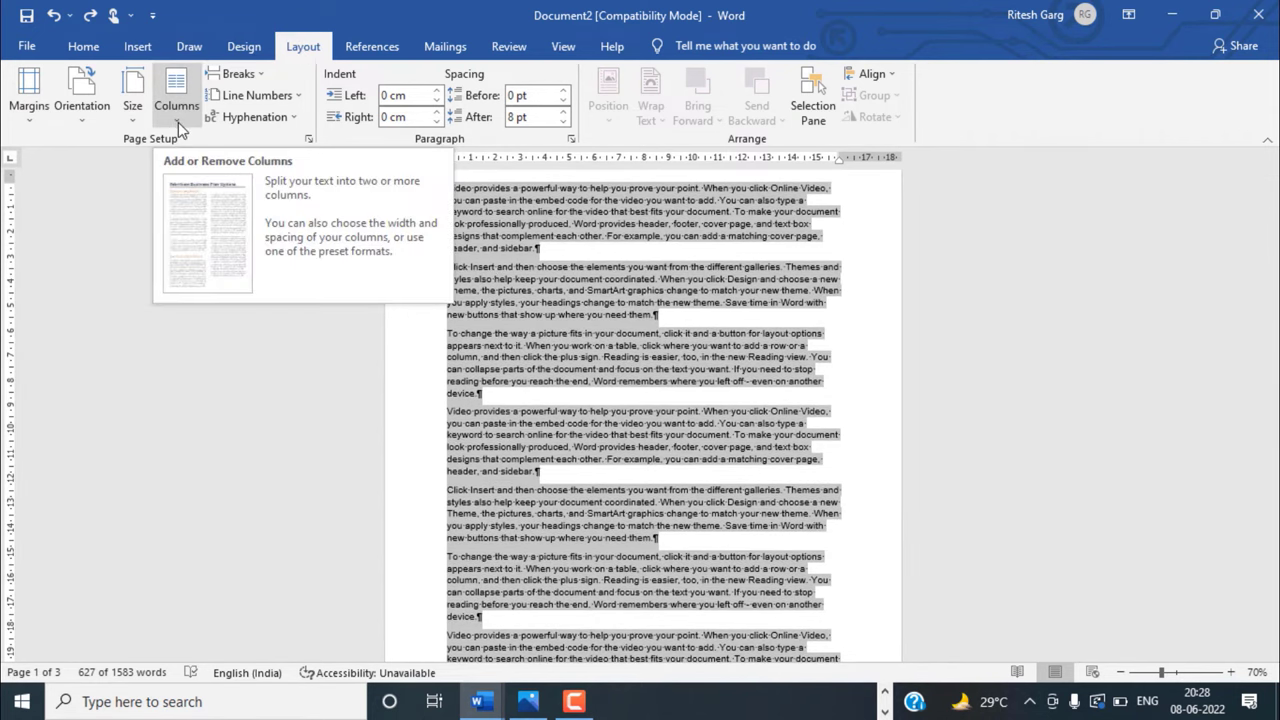
left_click(178, 122)
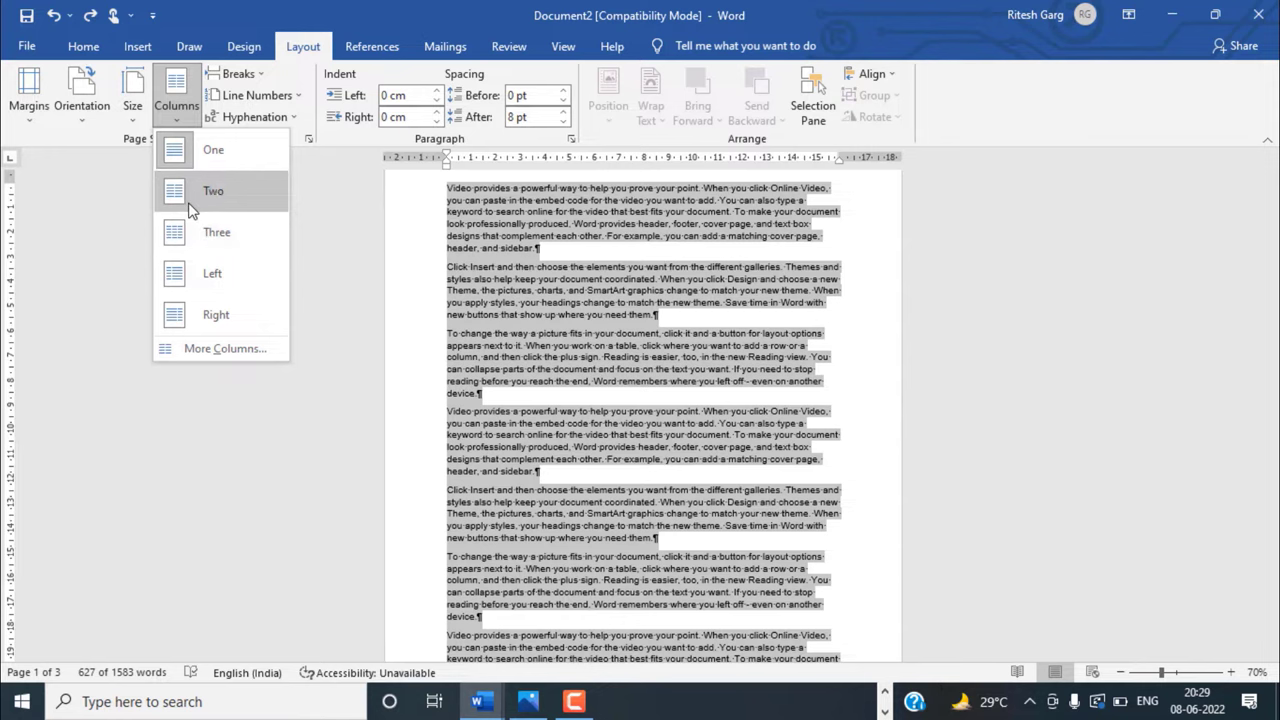
left_click(192, 207)
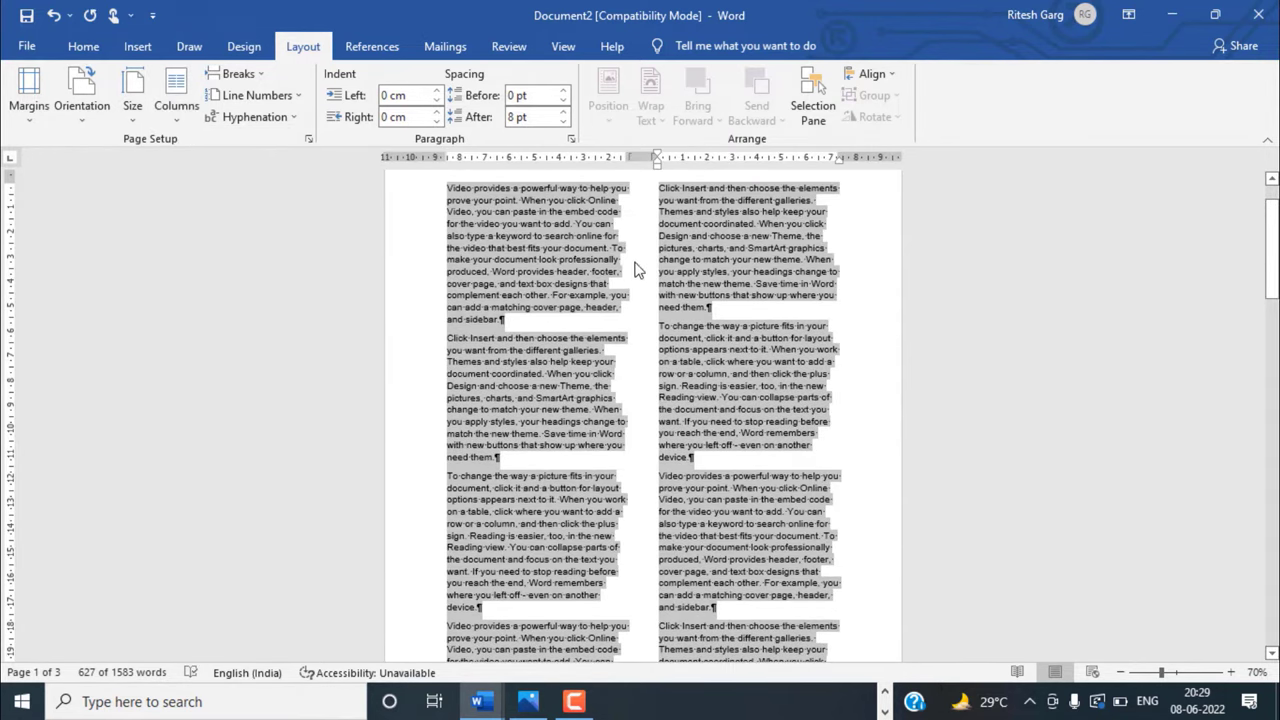
left_click(634, 270)
scroll(478, 497, "down", 3)
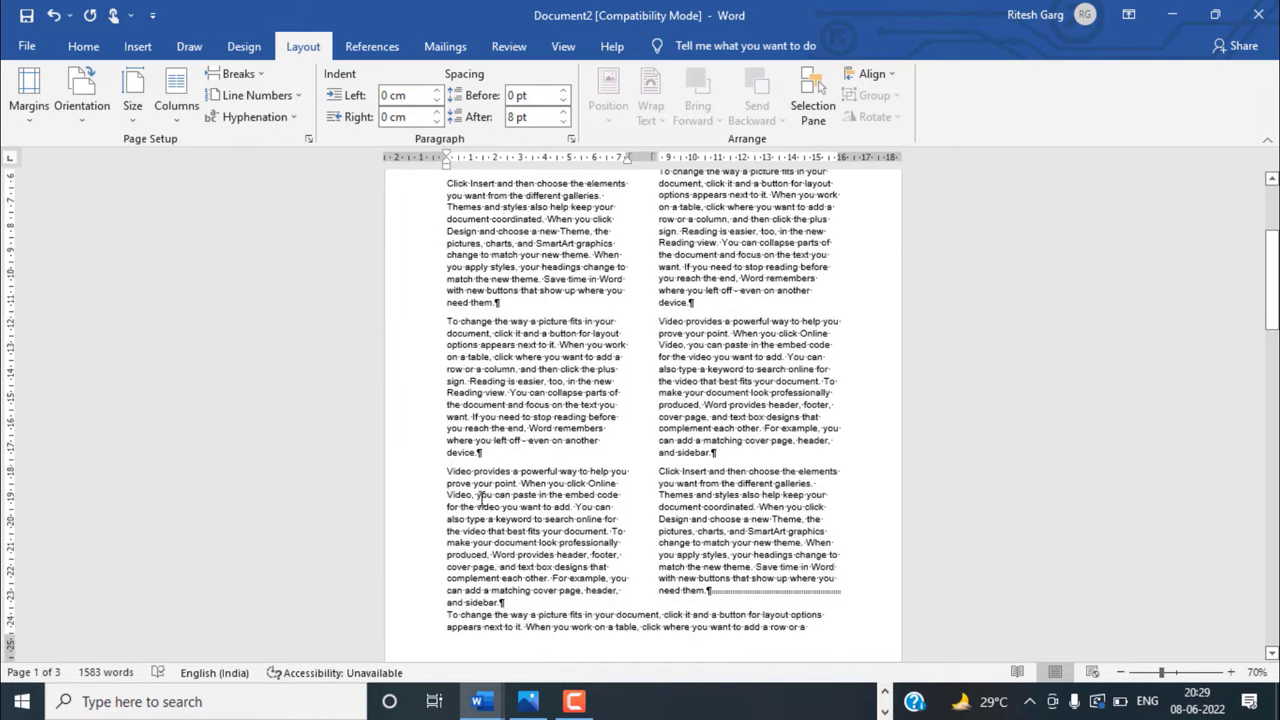
scroll(447, 490, "up", 4, "ctrl")
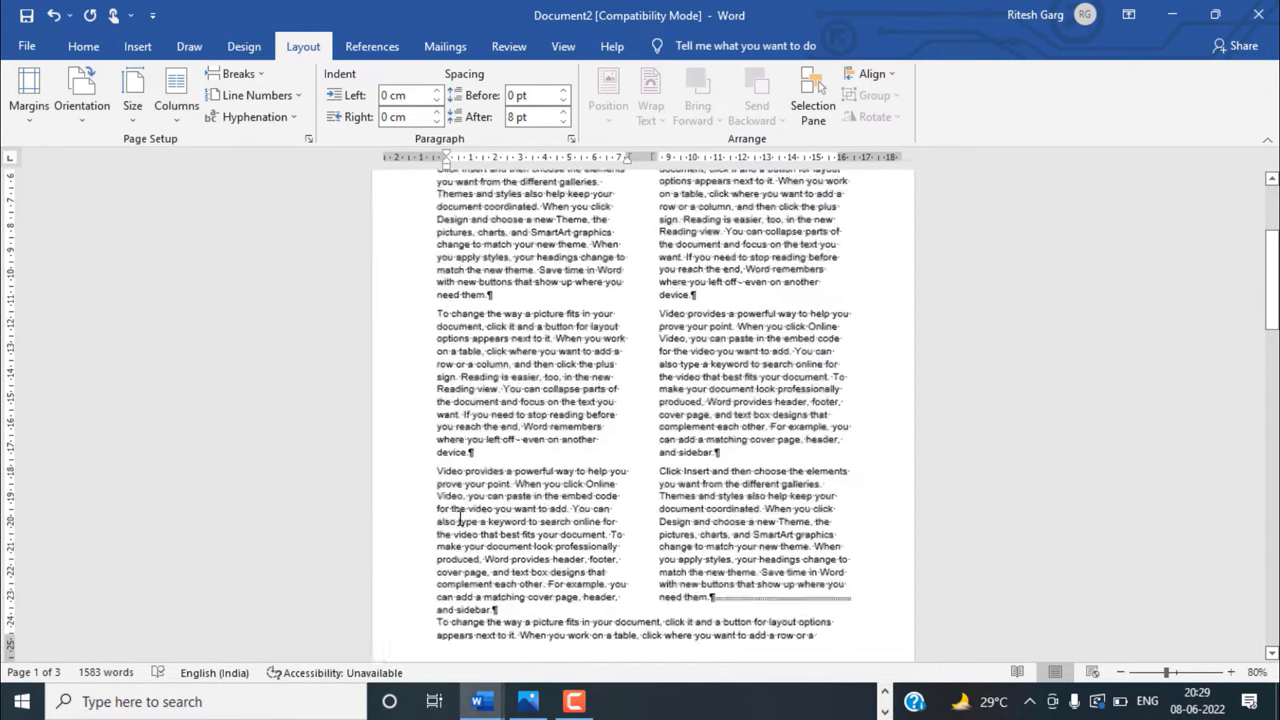
scroll(775, 393, "down", 5)
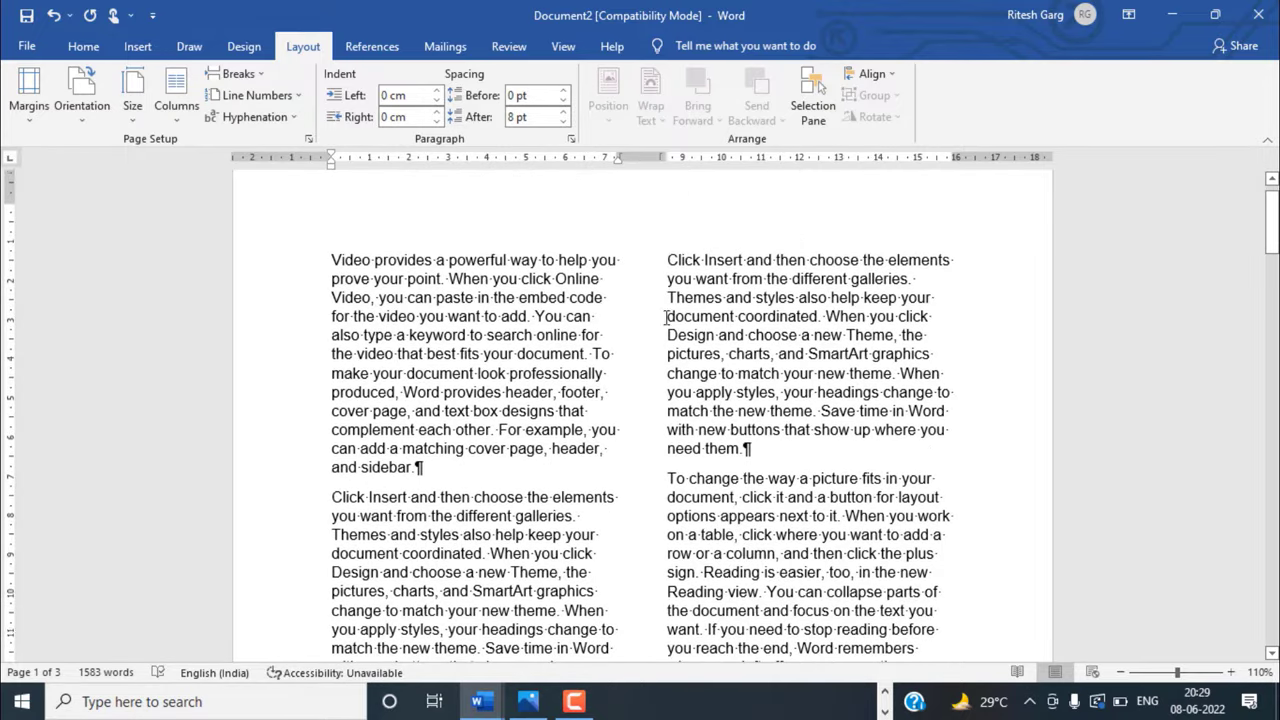
- Insert a column break before the 'Video provides' paragraph so it starts the right column
scroll(303, 458, "down", 5)
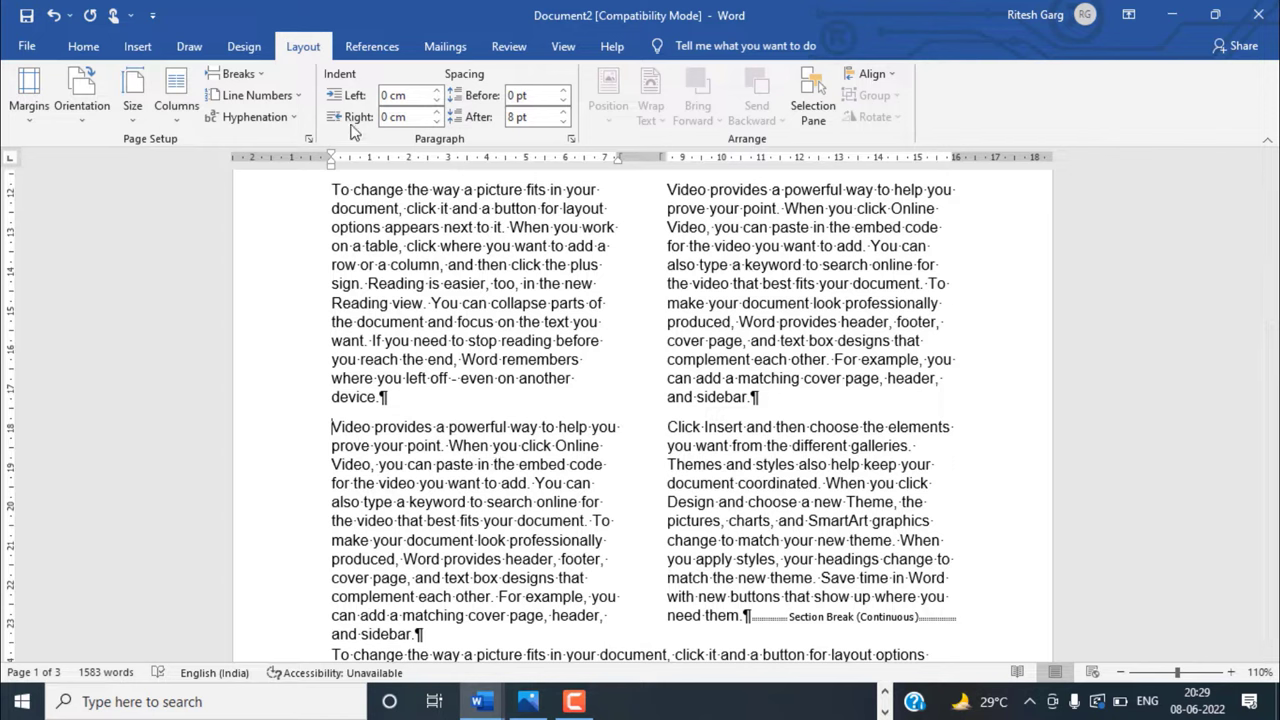
left_click(240, 76)
left_click(243, 78)
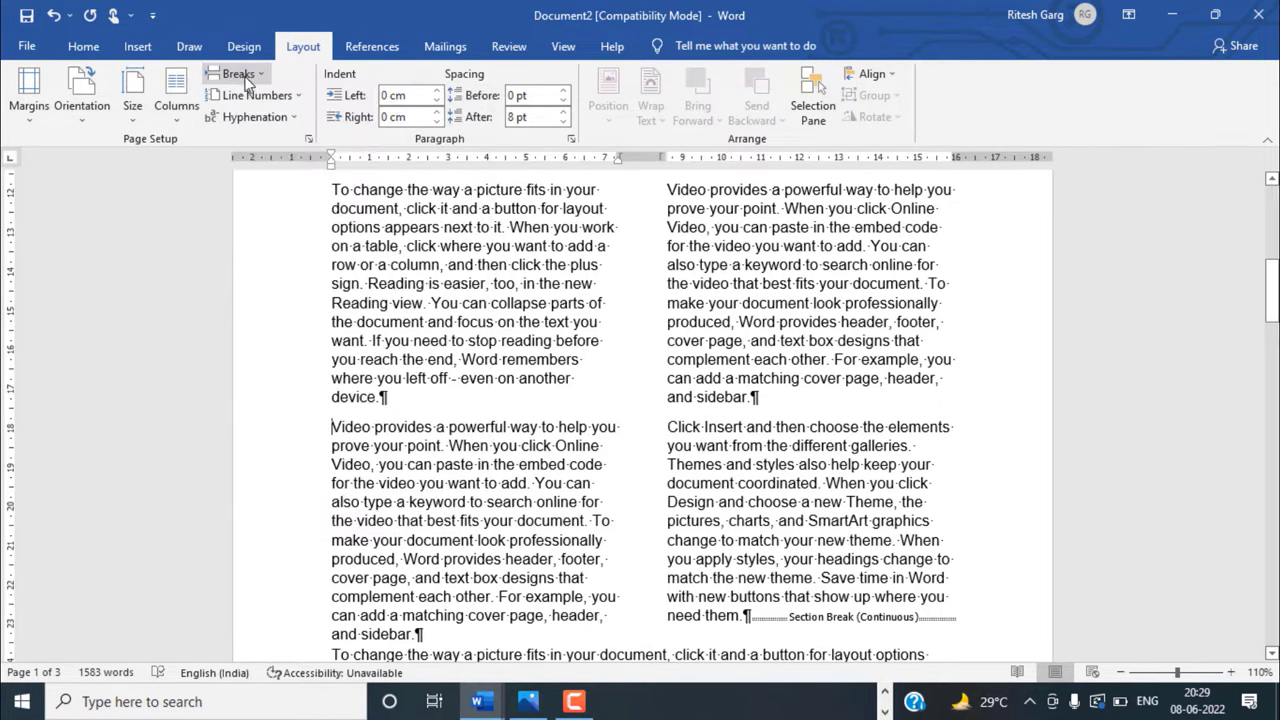
left_click(333, 426)
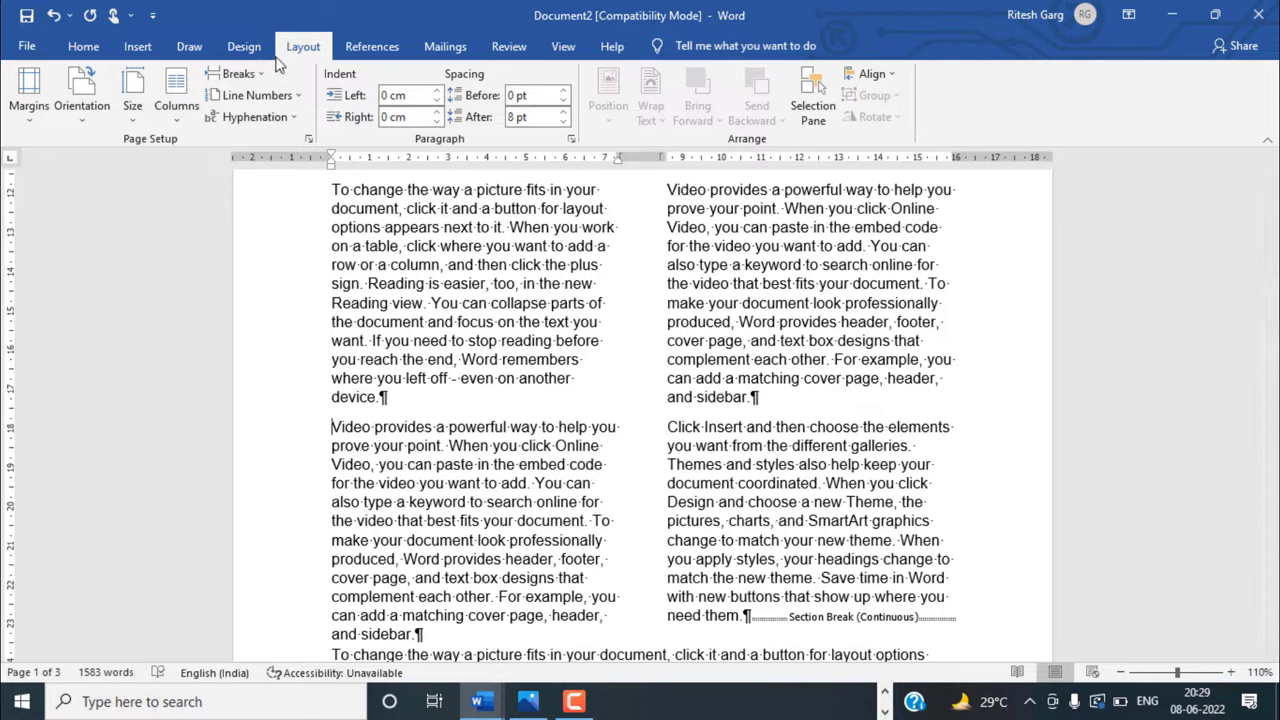
left_click(245, 83)
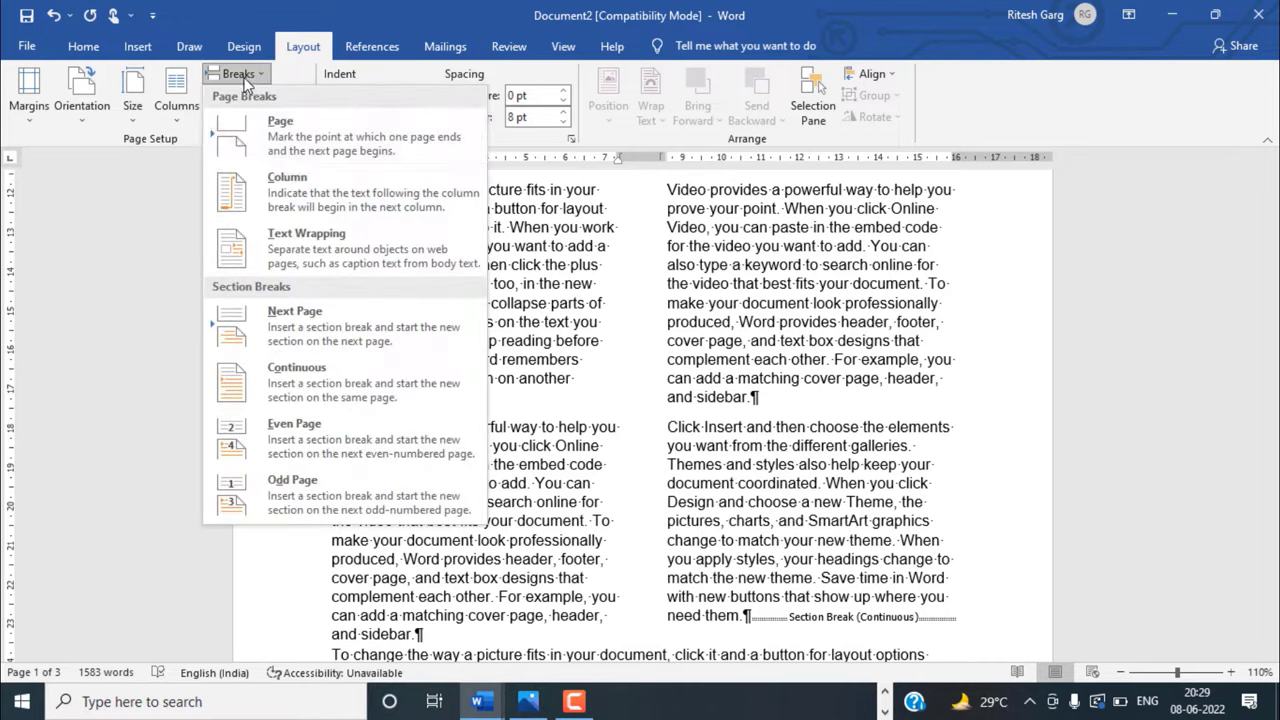
left_click(257, 203)
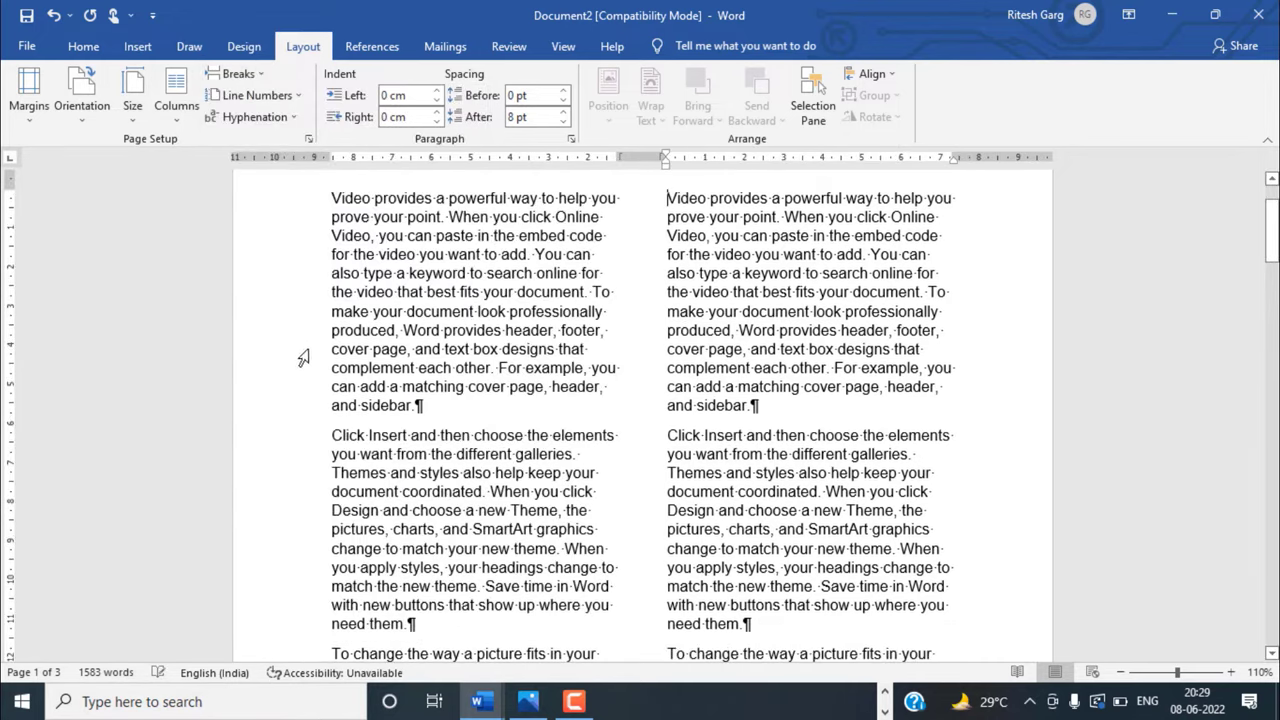
- Check the new column layout and place the cursor at the end of the left-column text
scroll(441, 542, "down", 5)
scroll(441, 542, "down", 3)
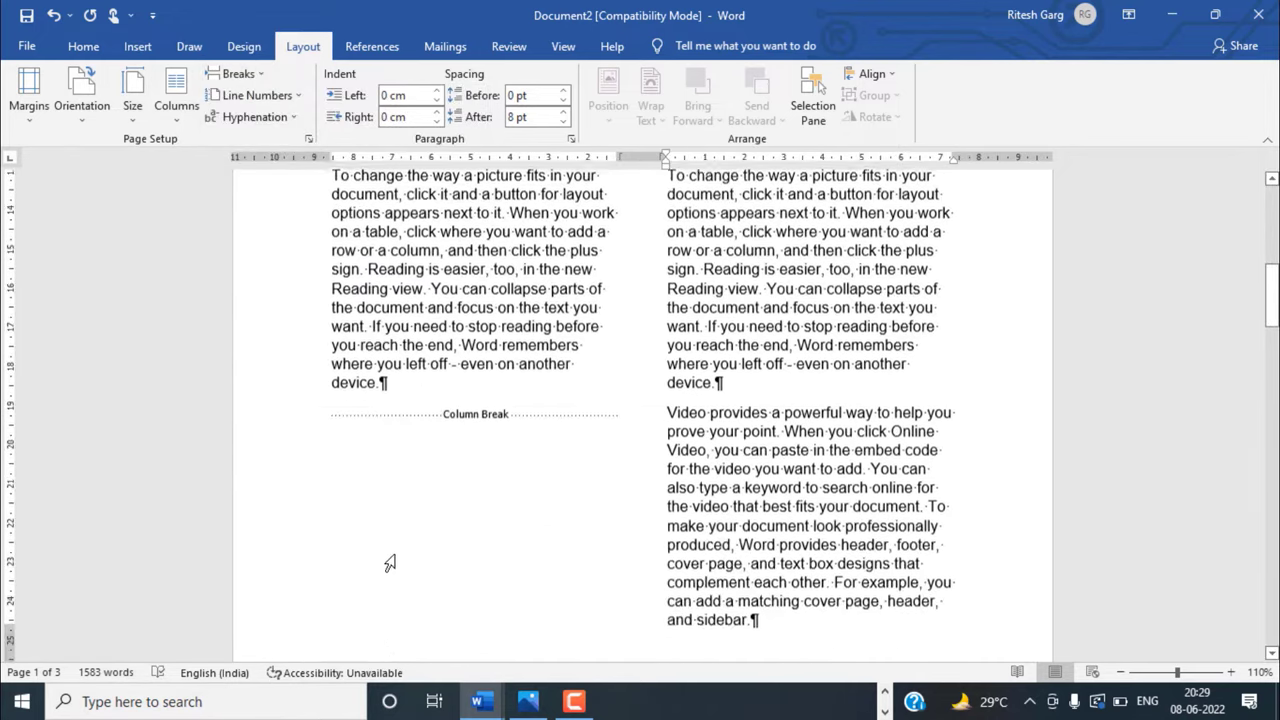
scroll(389, 563, "down", 1)
scroll(553, 478, "up", 5)
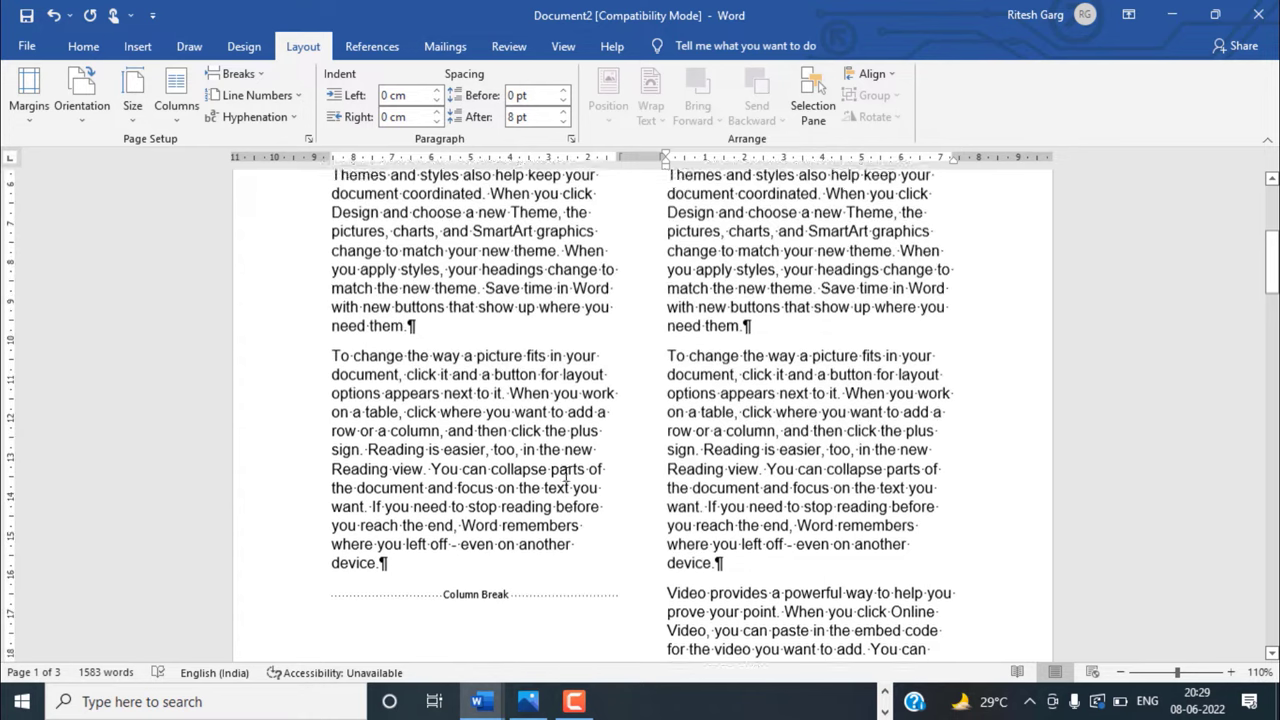
scroll(610, 390, "up", 5)
scroll(666, 286, "up", 2)
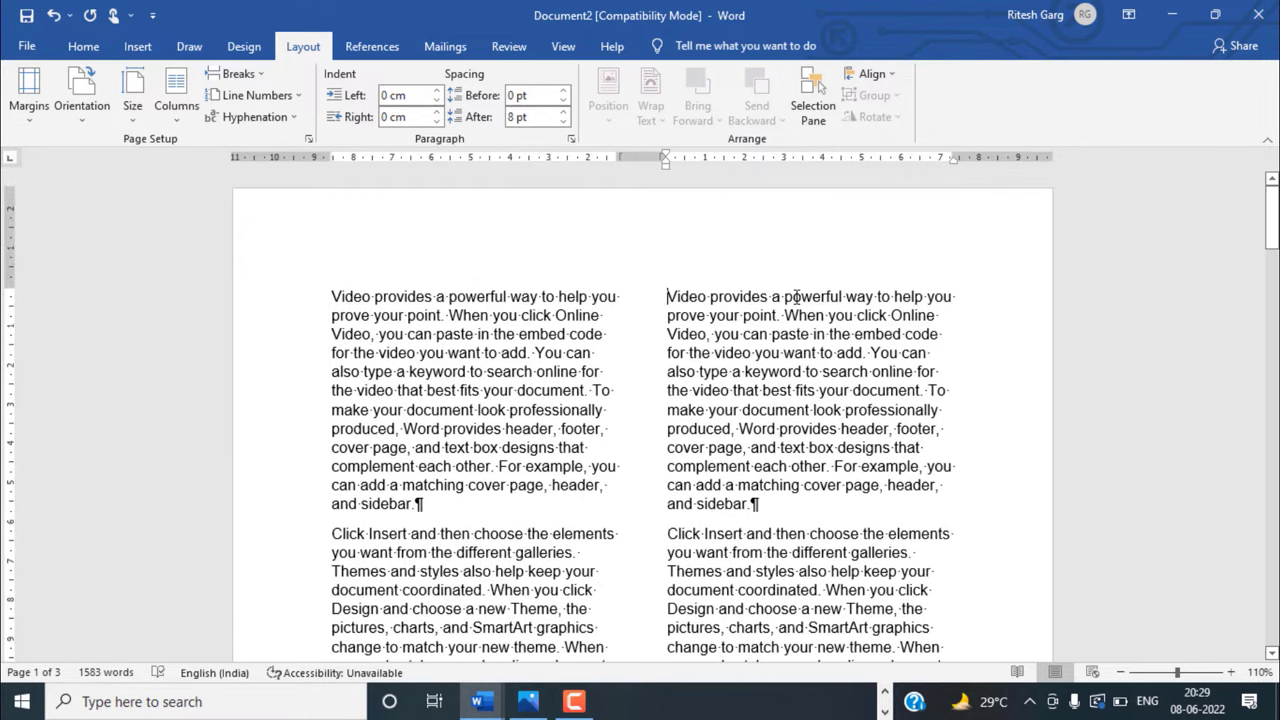
scroll(793, 320, "down", 3)
scroll(477, 520, "down", 6)
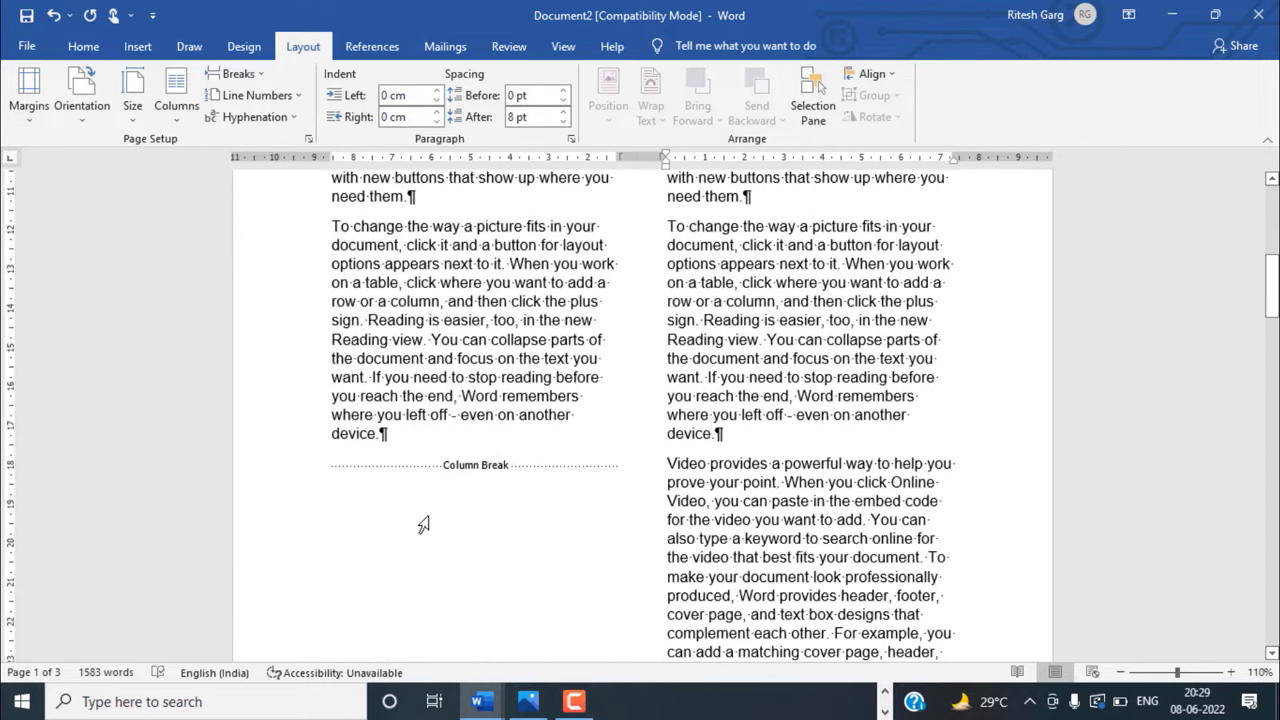
left_click(423, 523)
left_click(407, 430)
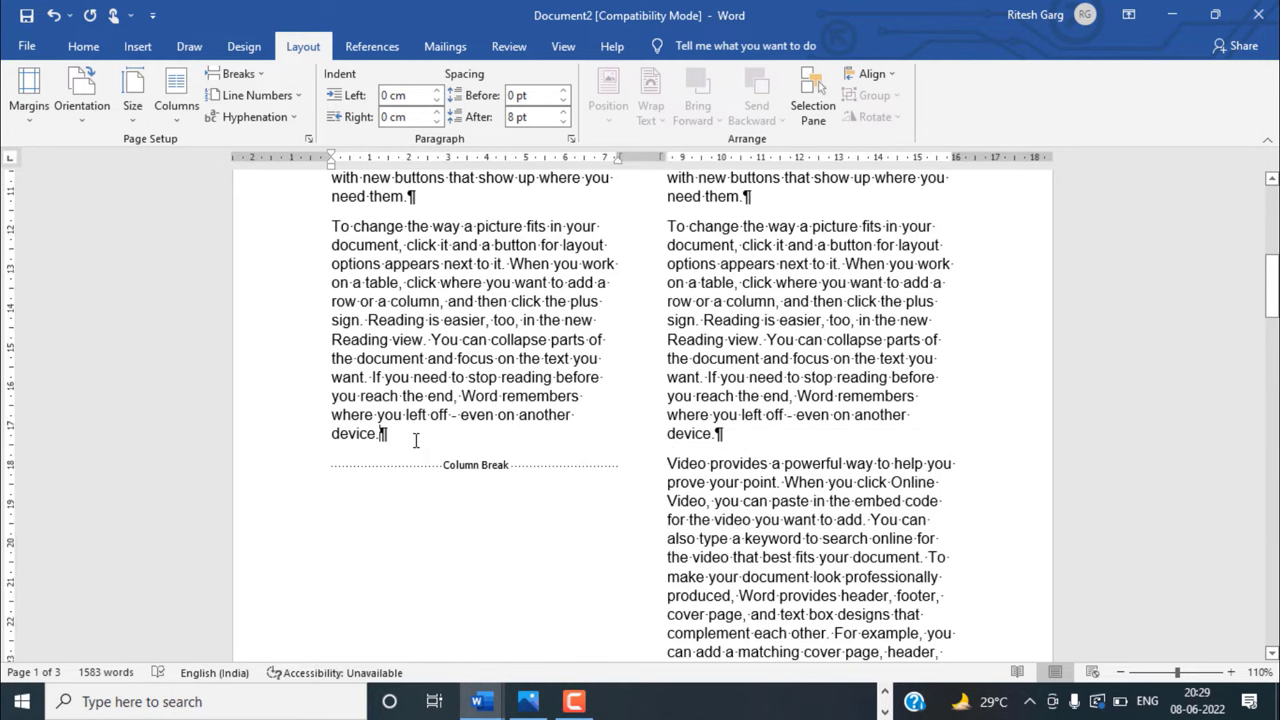
- Remove the blank lines and the column break so 'Video provides' follows 'device.' again
key("Return")
key("Return")
scroll(440, 460, "up", 4)
scroll(450, 470, "down", 3)
scroll(463, 489, "up", 4)
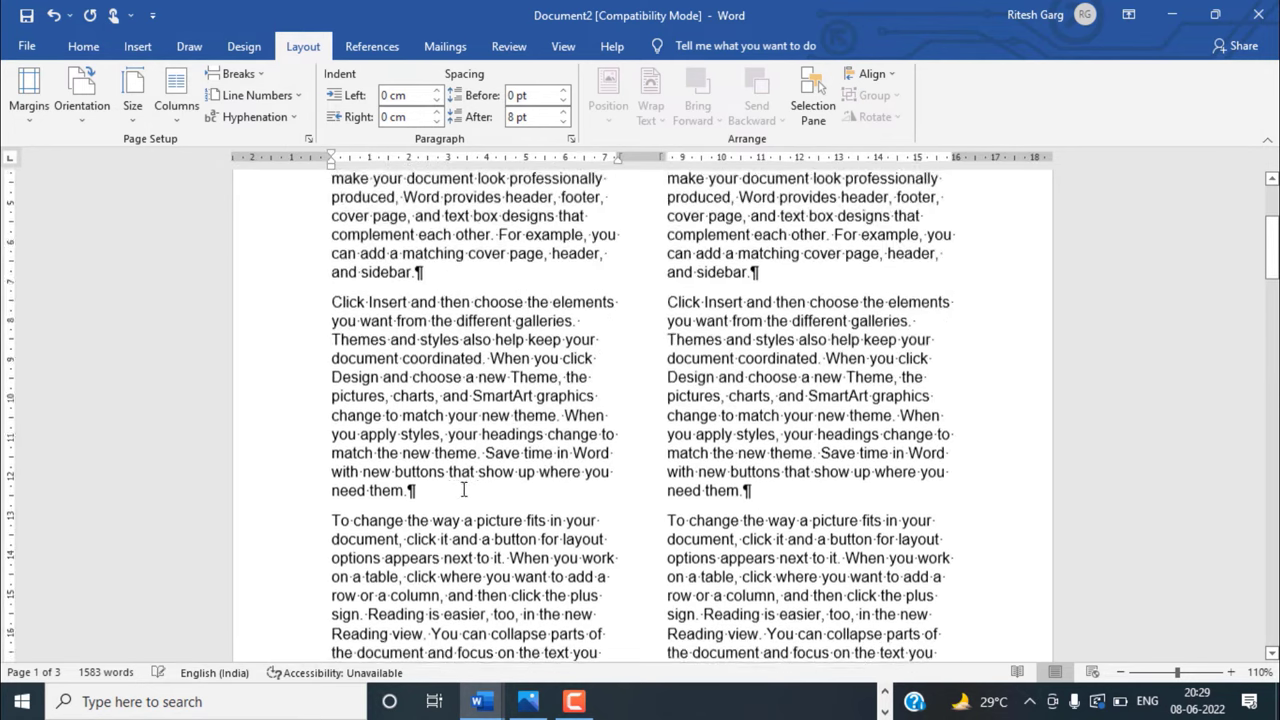
scroll(463, 489, "down", 3)
scroll(463, 489, "down", 2)
scroll(615, 365, "up", 2)
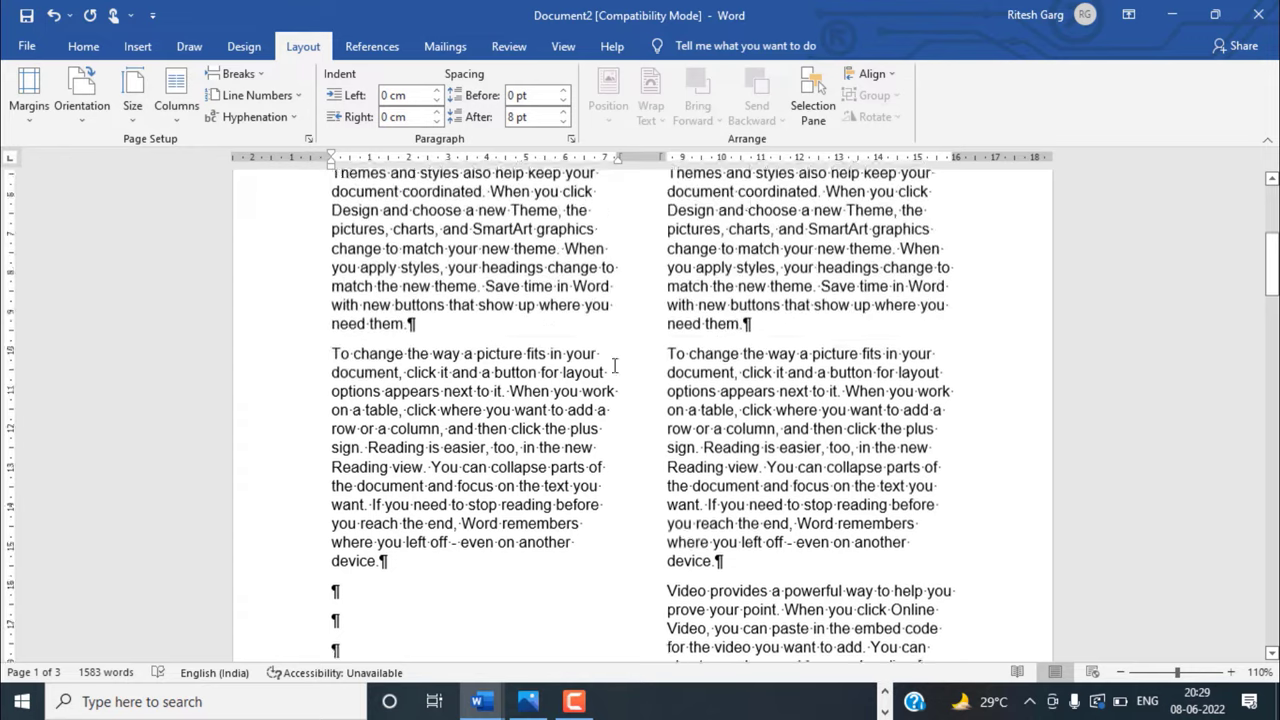
scroll(615, 365, "up", 3)
scroll(686, 249, "up", 2)
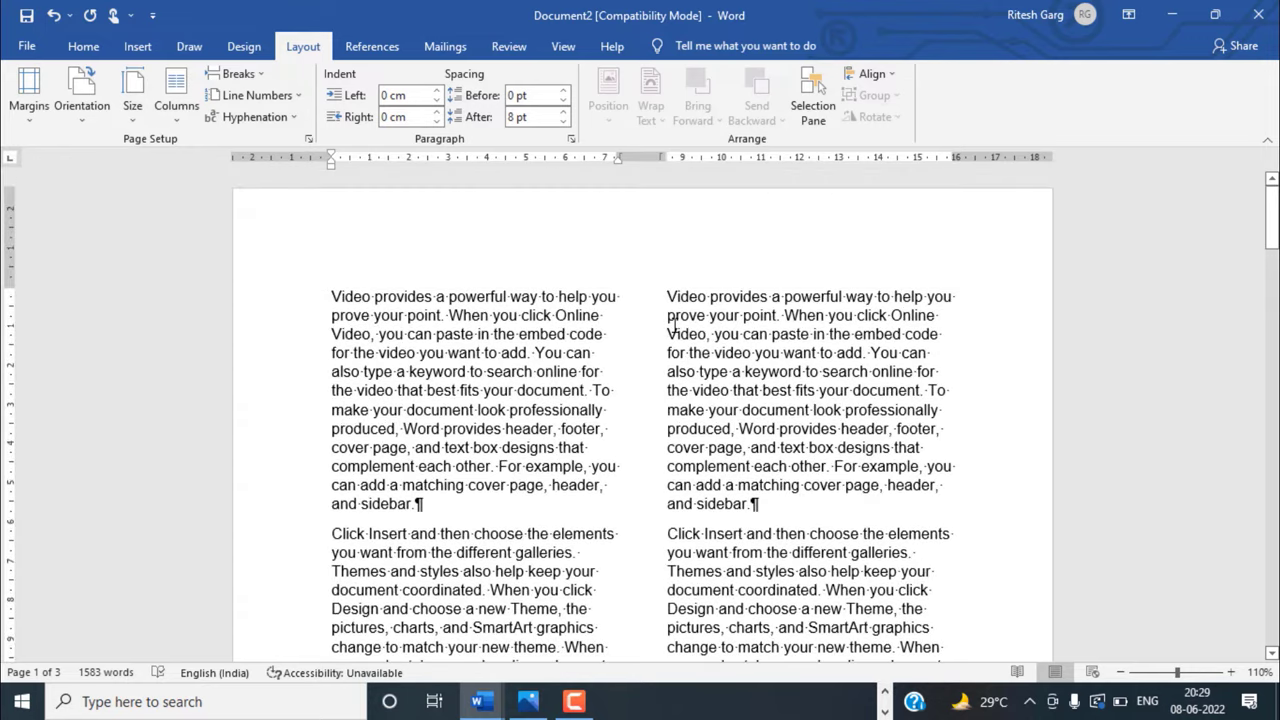
scroll(674, 325, "down", 4, "ctrl")
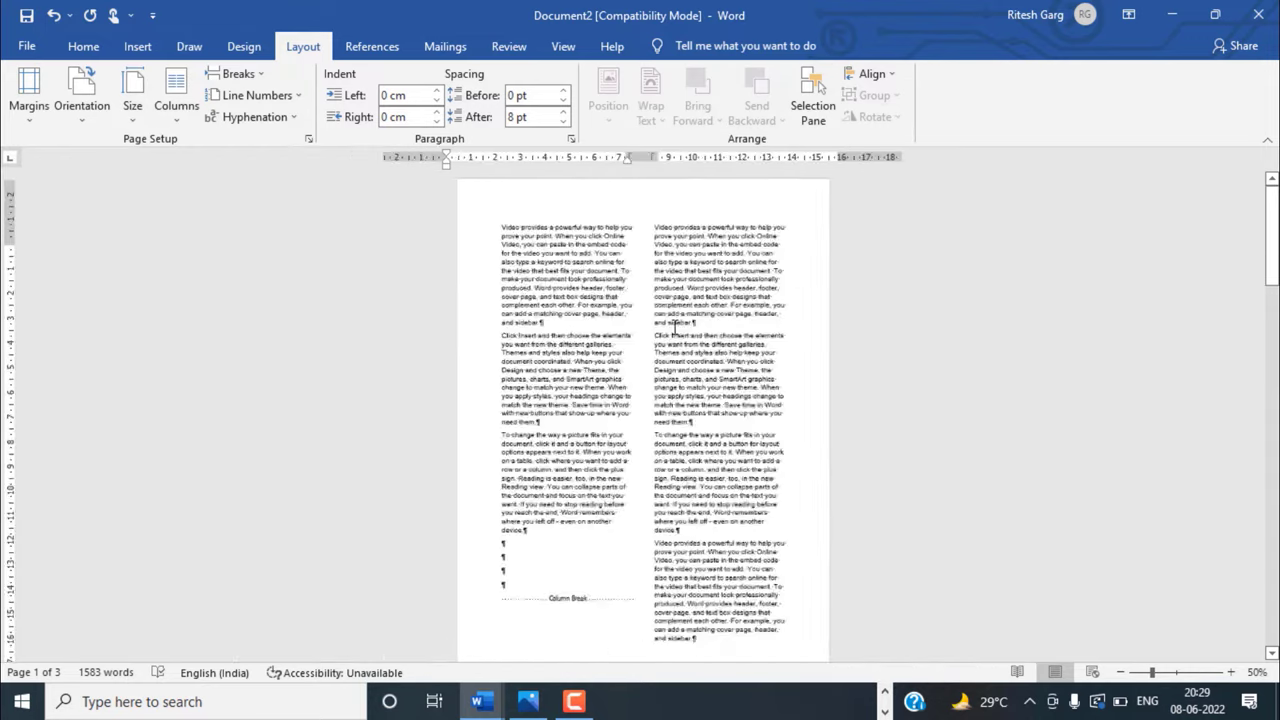
scroll(664, 325, "up", 2, "ctrl")
scroll(664, 325, "up", 2, "ctrl")
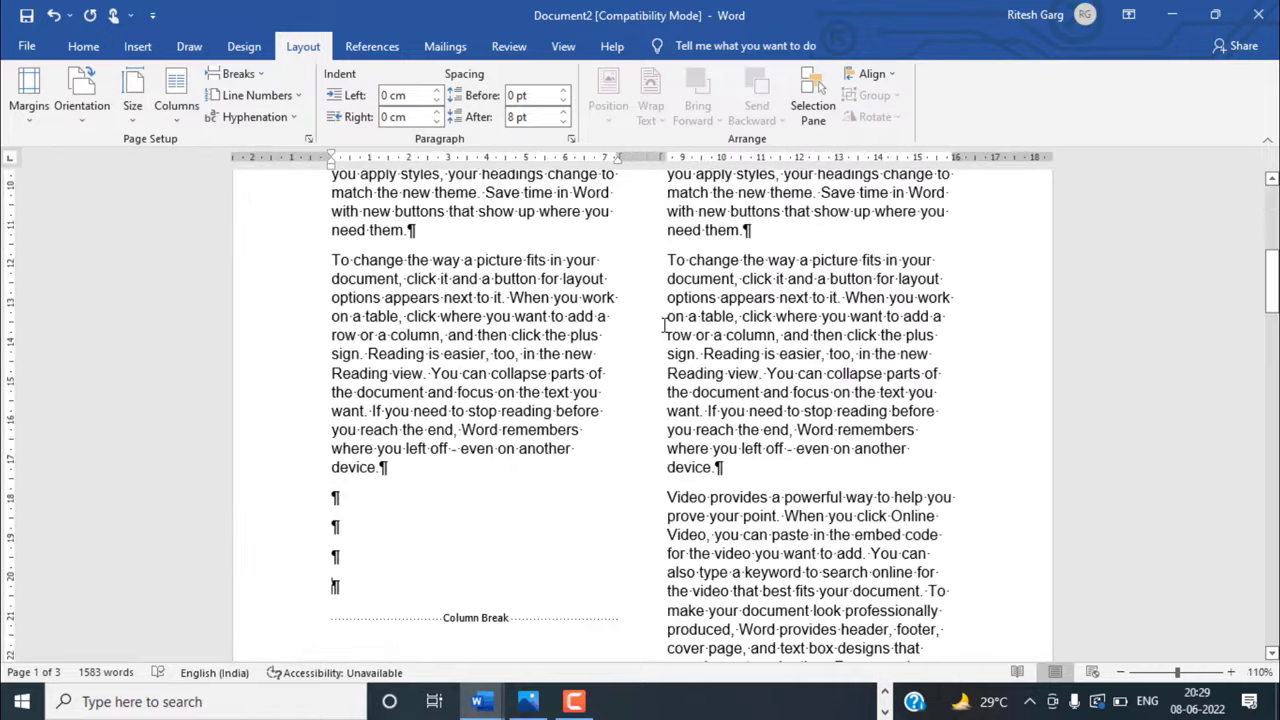
scroll(660, 331, "down", 1, "ctrl")
key("BackSpace")
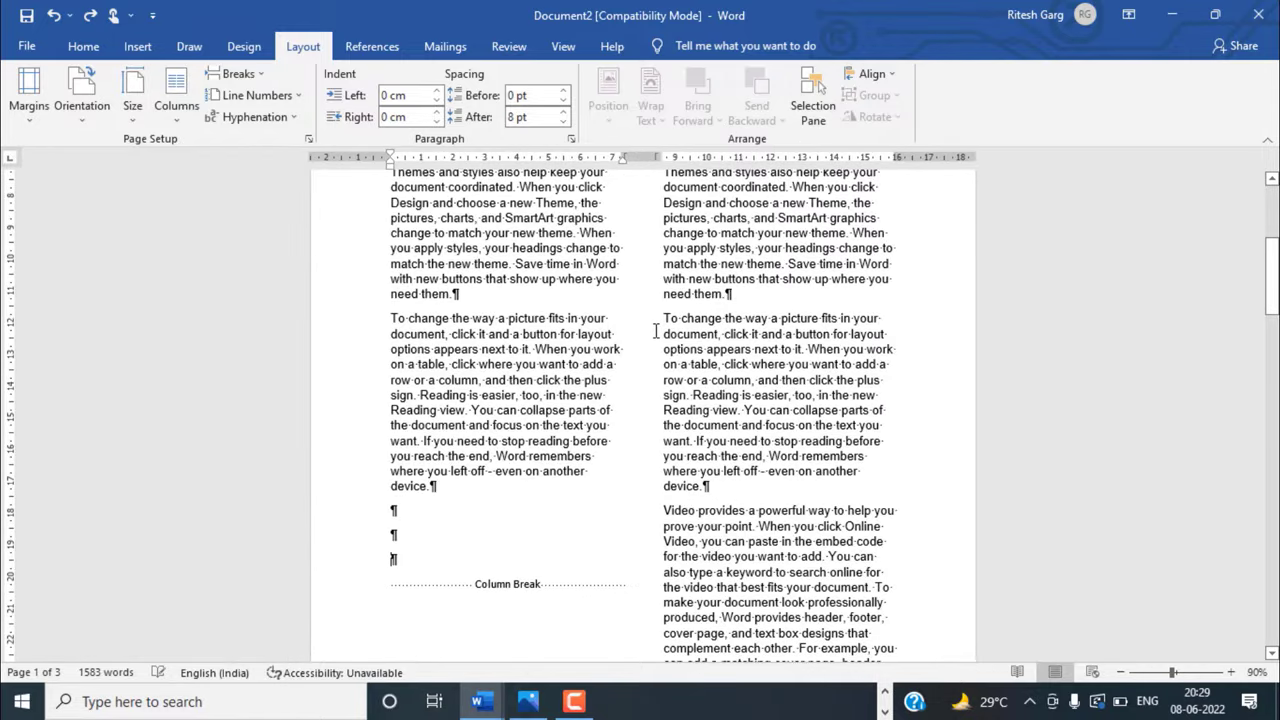
key("BackSpace")
key("BackSpace")
key("BackSpace")
key("Delete")
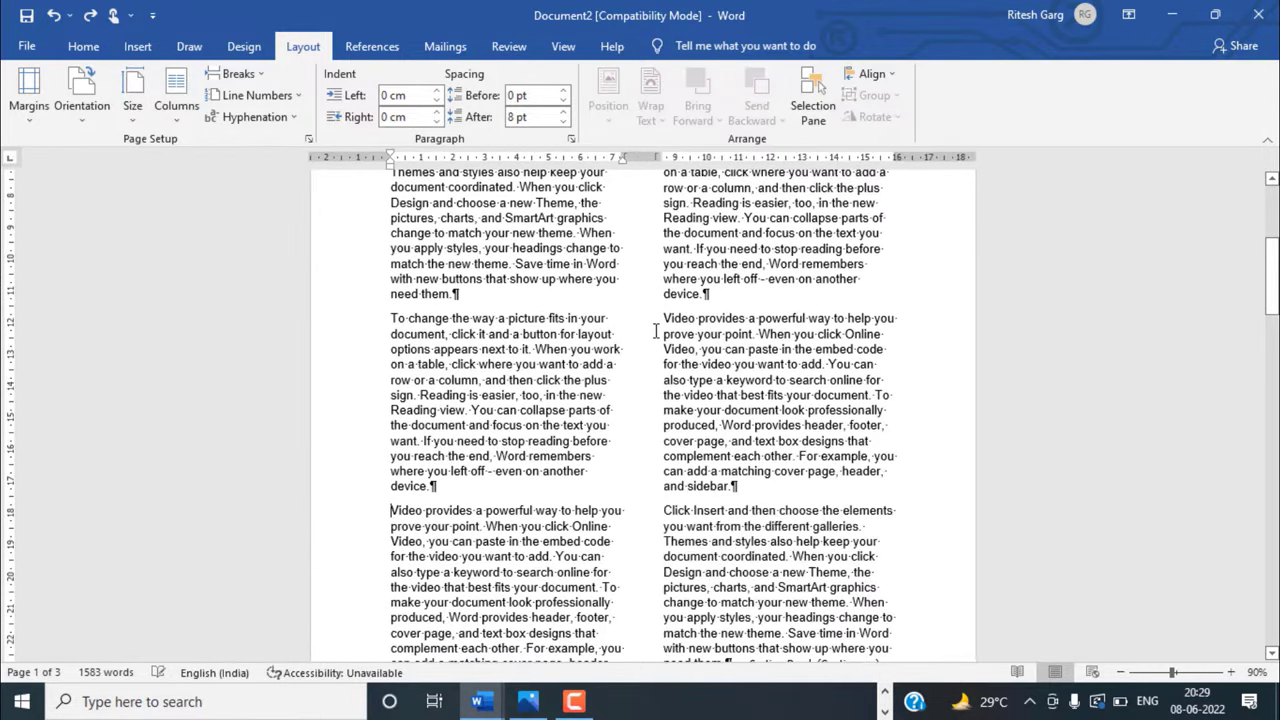
- Select from 'Video provides' to the continuous section break and bring up the Columns options
scroll(600, 325, "up", 4)
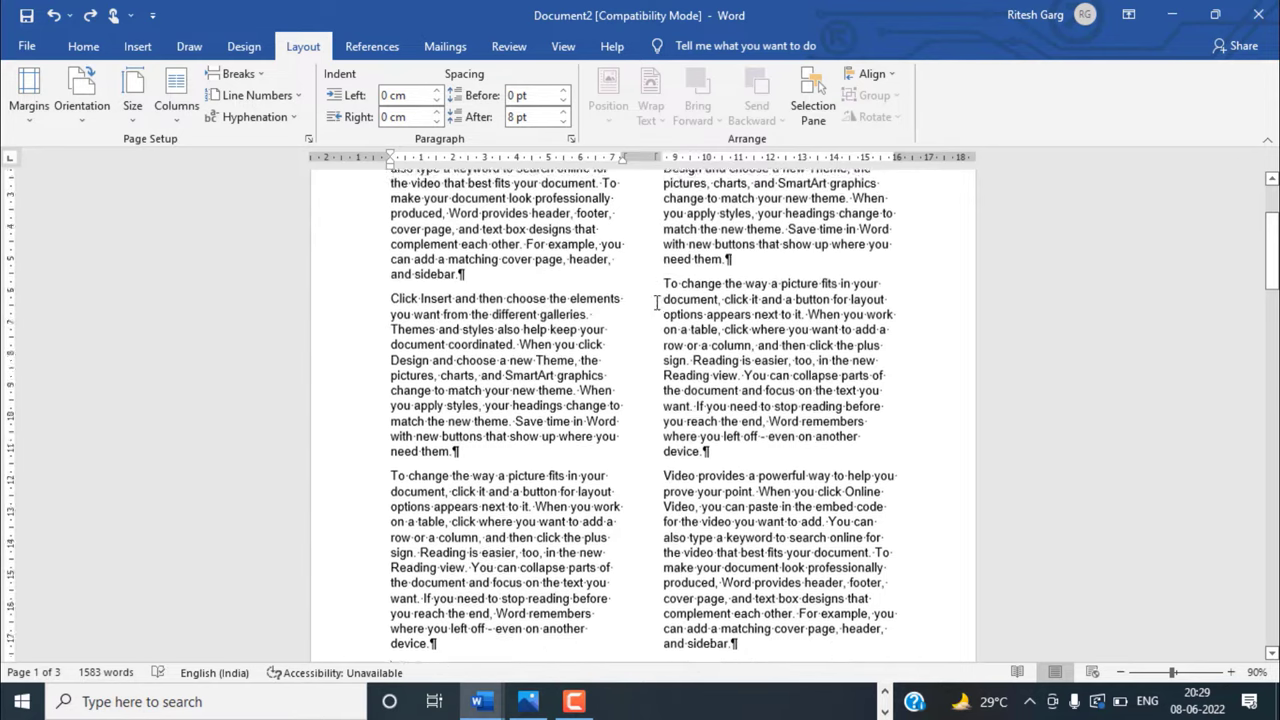
scroll(420, 295, "up", 3)
left_click_drag(391, 271, 840, 483)
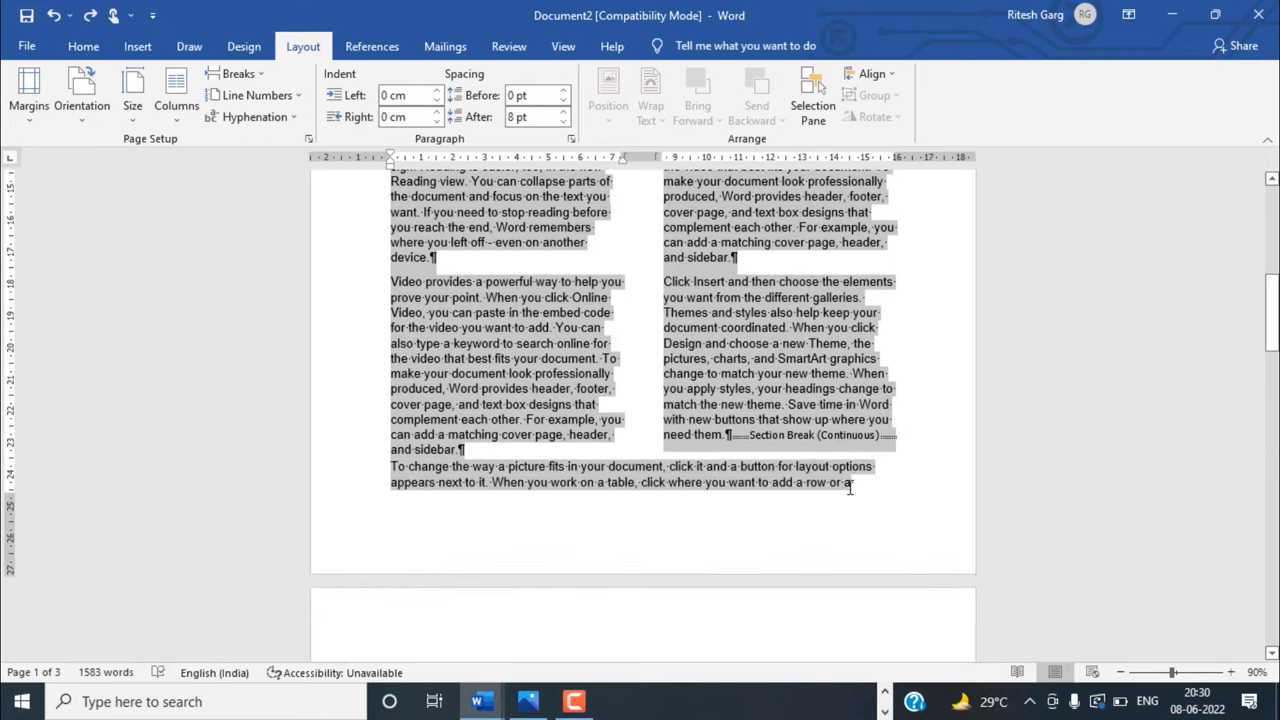
left_click_drag(840, 483, 889, 450)
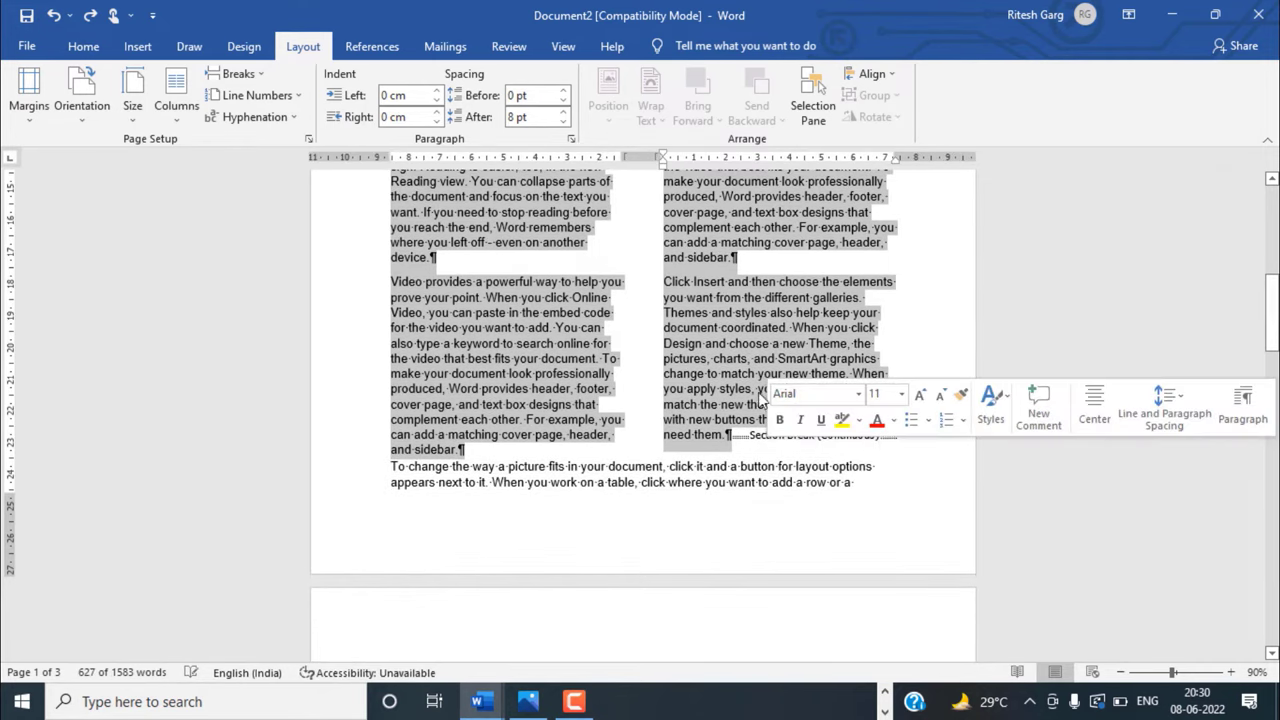
left_click(182, 122)
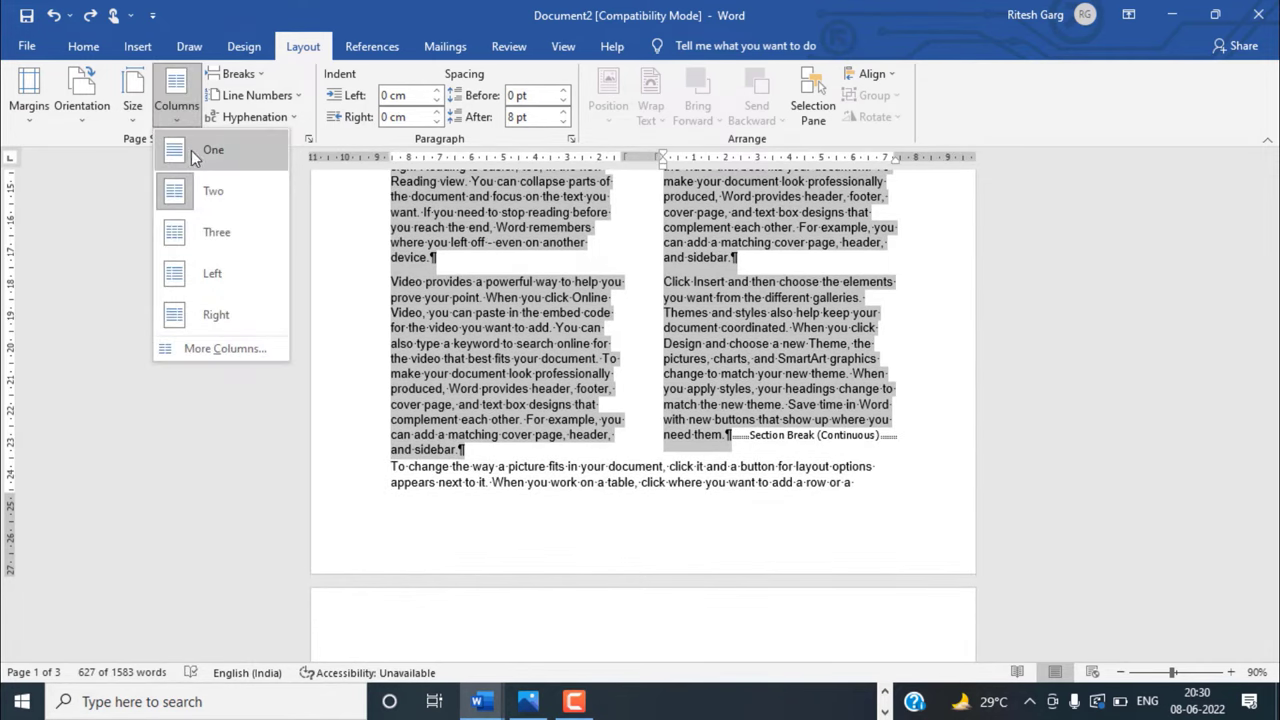
- Change the selected two-column text back to a single column
left_click(193, 152)
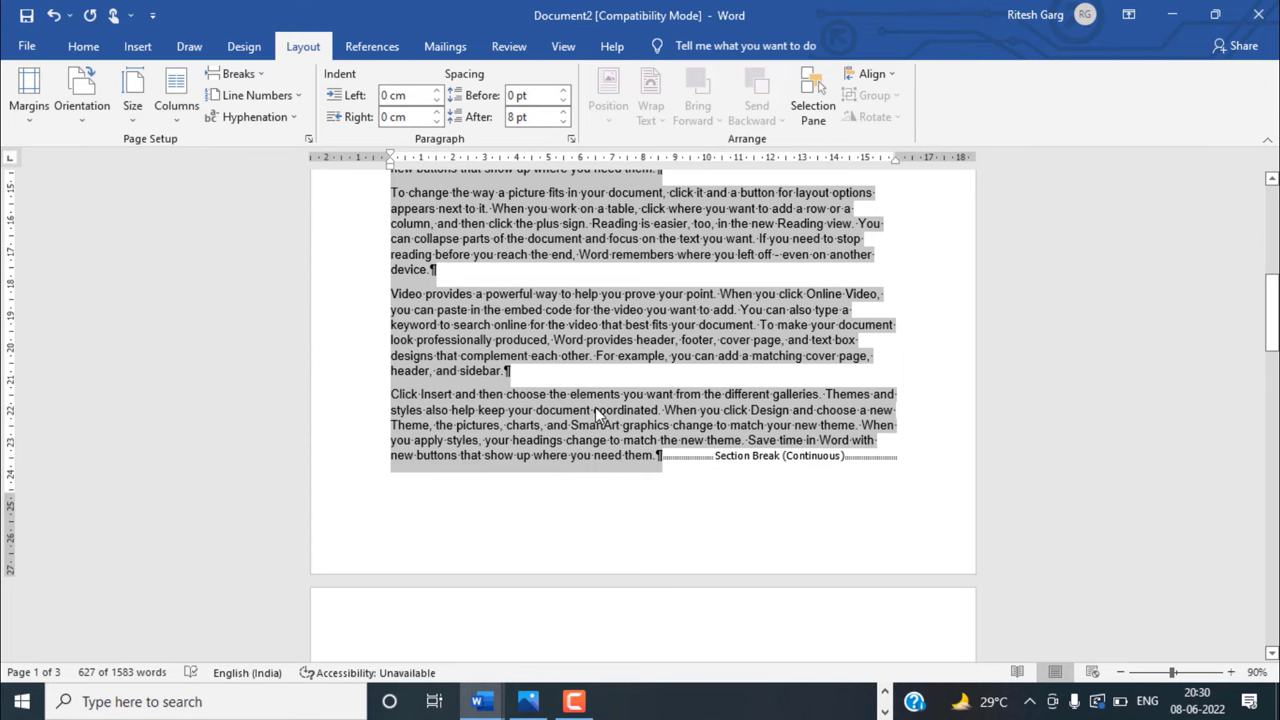
scroll(595, 407, "up", 1)
scroll(580, 395, "up", 5)
scroll(560, 380, "up", 4)
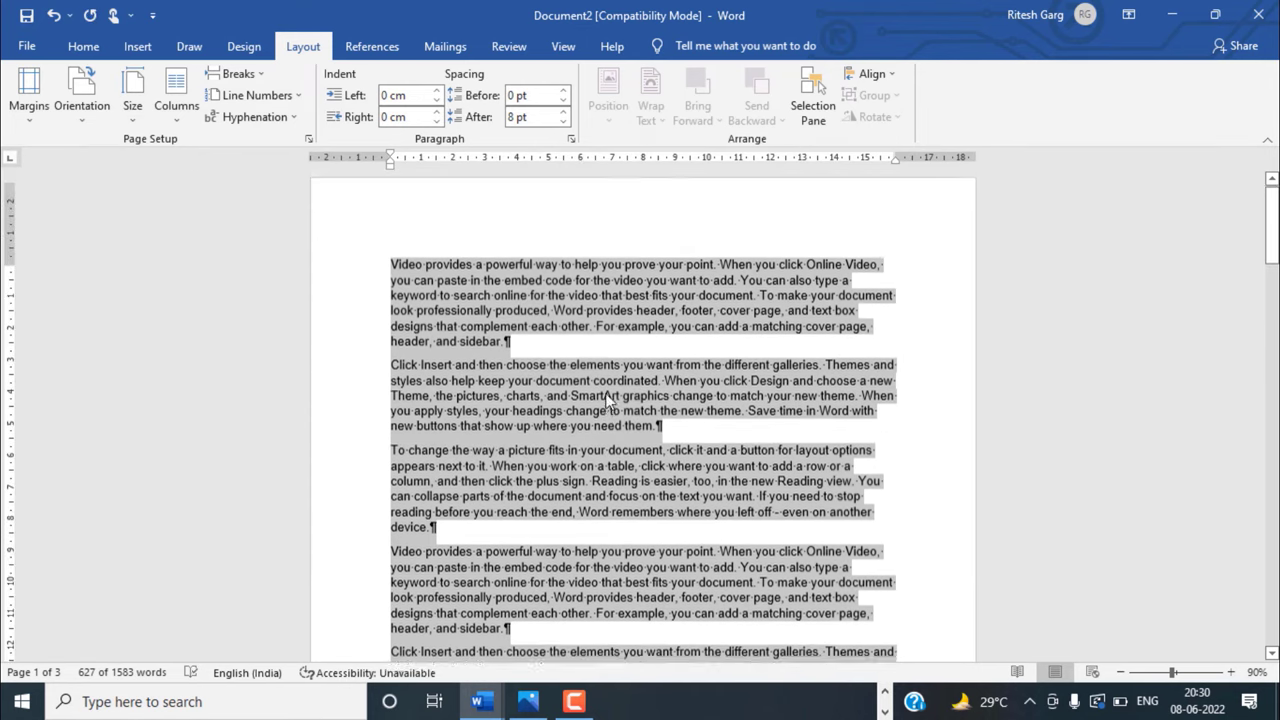
- Deselect the text and hide the formatting marks with Ctrl+Shift+8
left_click(562, 350)
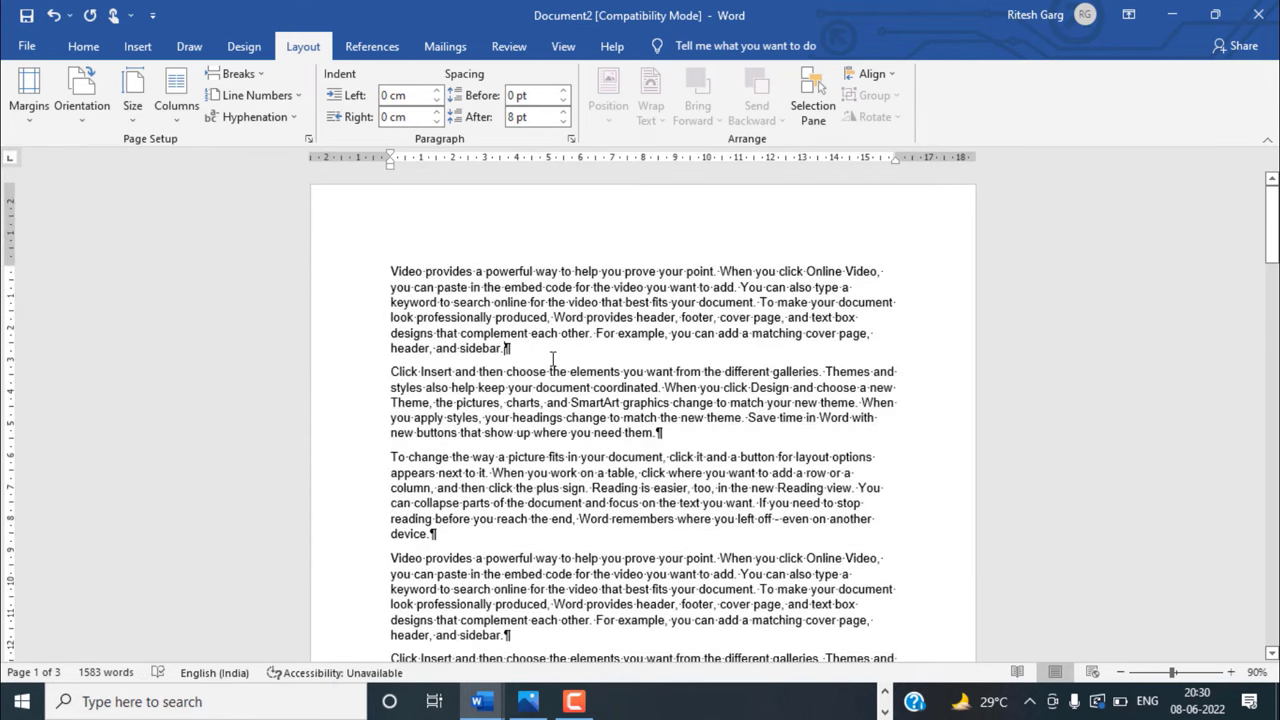
key("ctrl+shift+8")
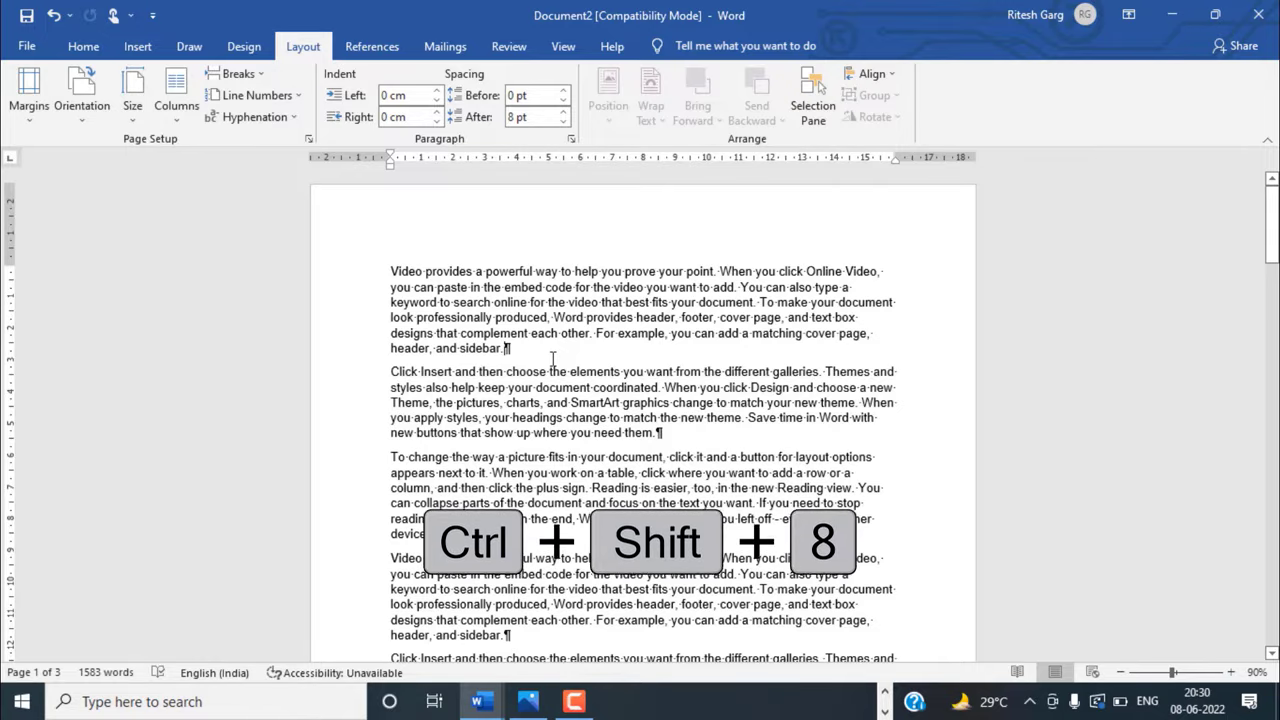
key("ctrl+shift+8")
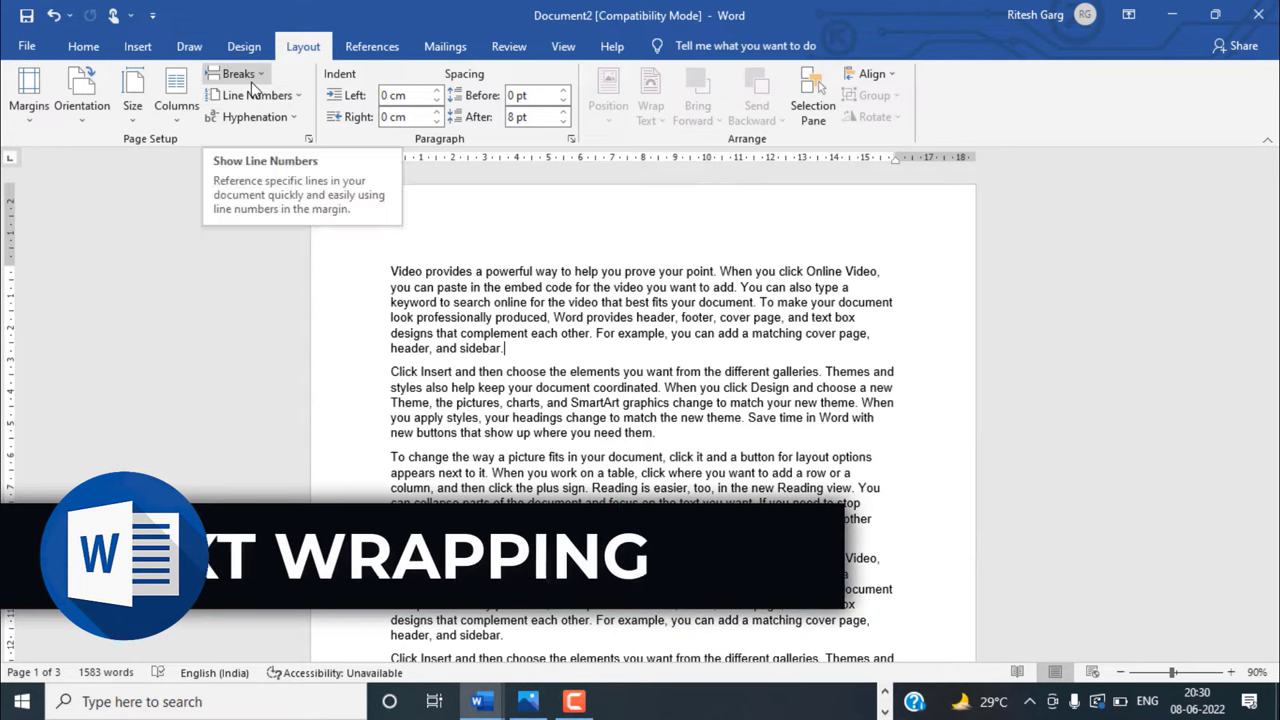
- Italicise the first 'Video provides' paragraph and split it into two after 'add.'
left_click(238, 74)
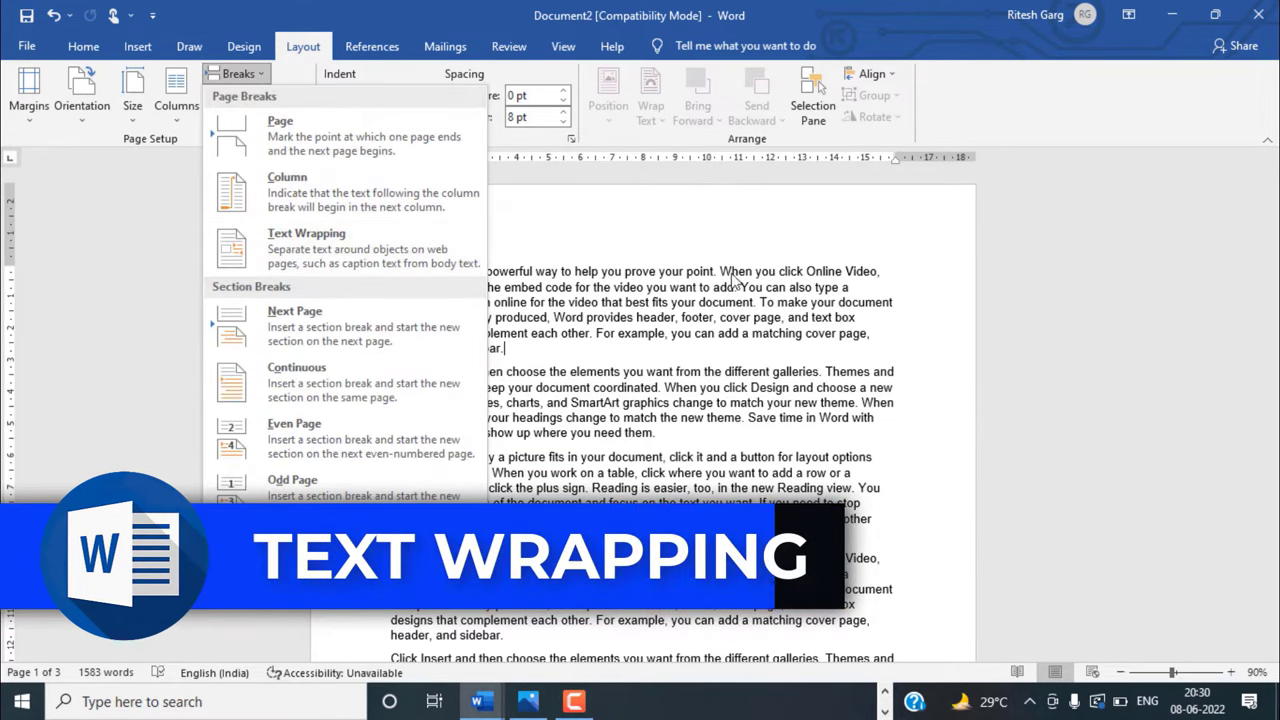
left_click(753, 300)
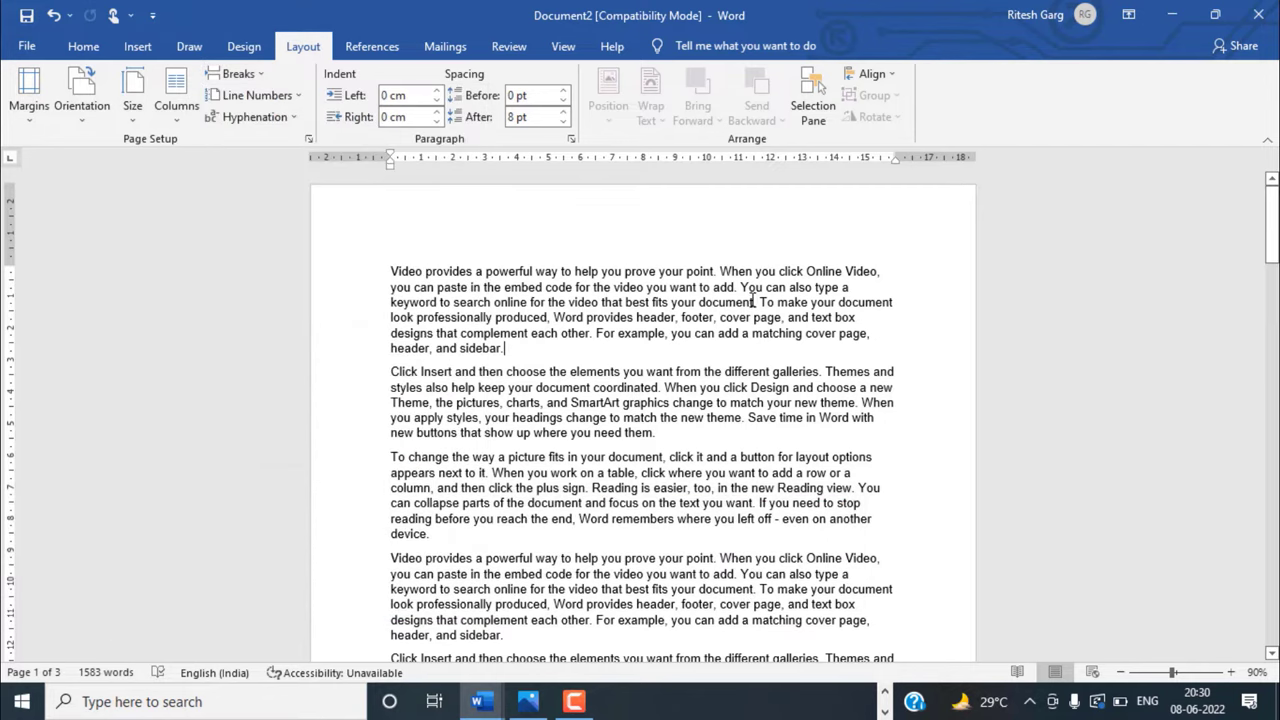
scroll(703, 292, "up", 7, "ctrl")
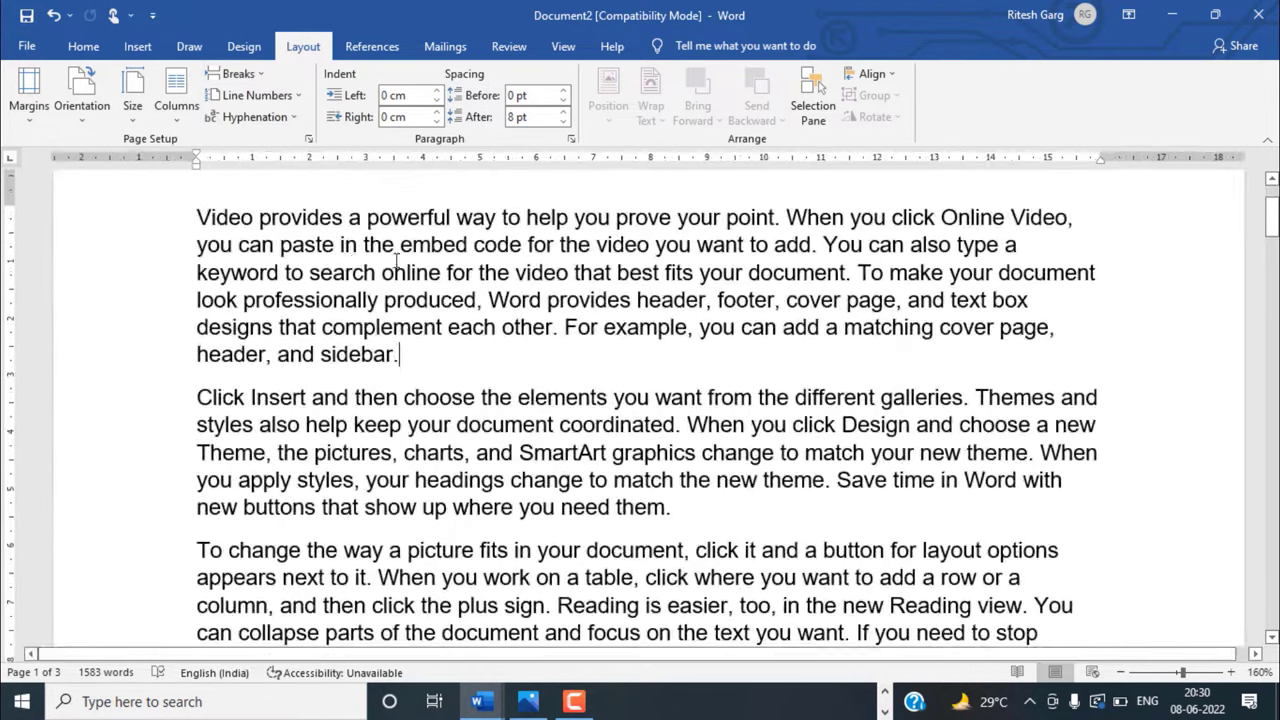
scroll(192, 300, "down", 1)
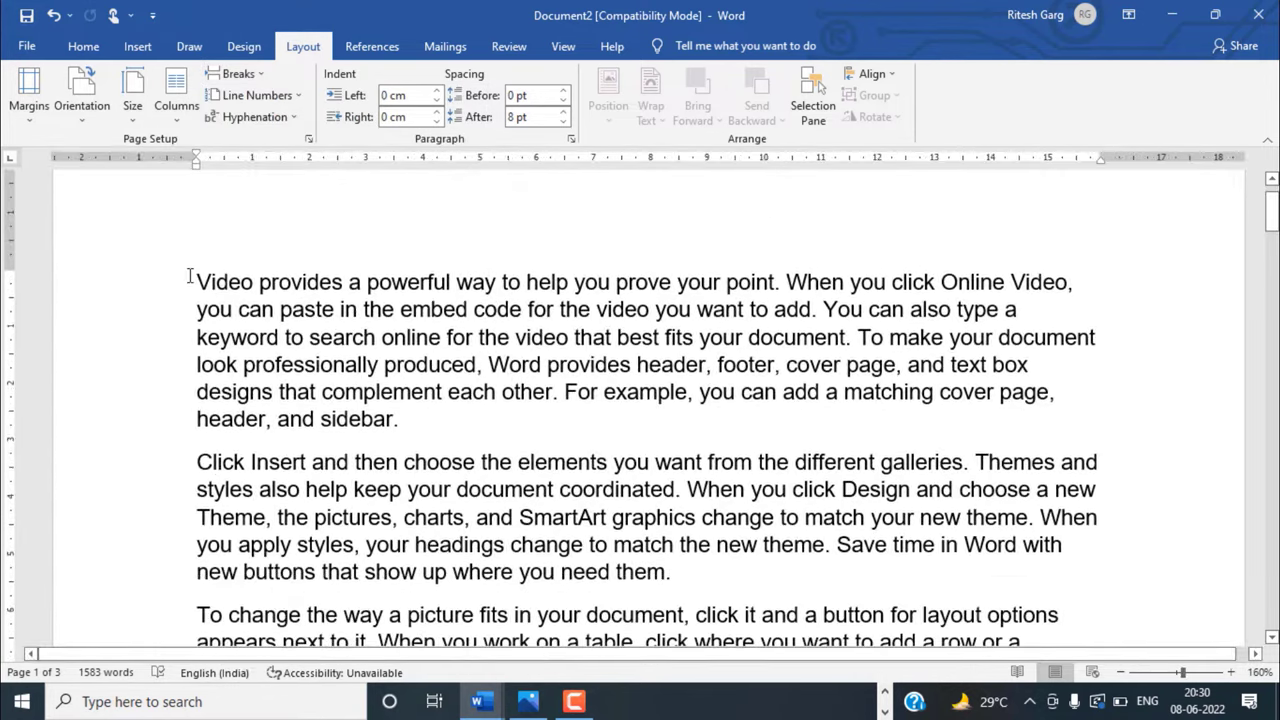
triple_click(290, 308)
key("ctrl+i")
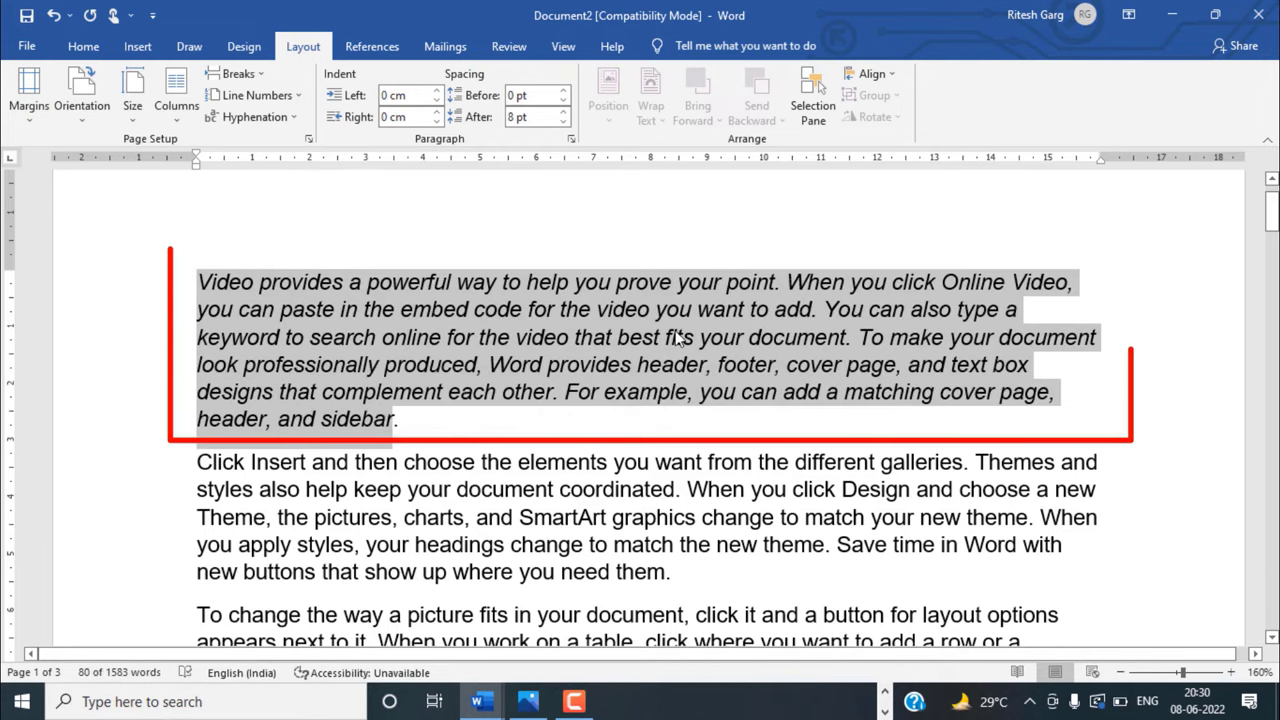
left_click(820, 309)
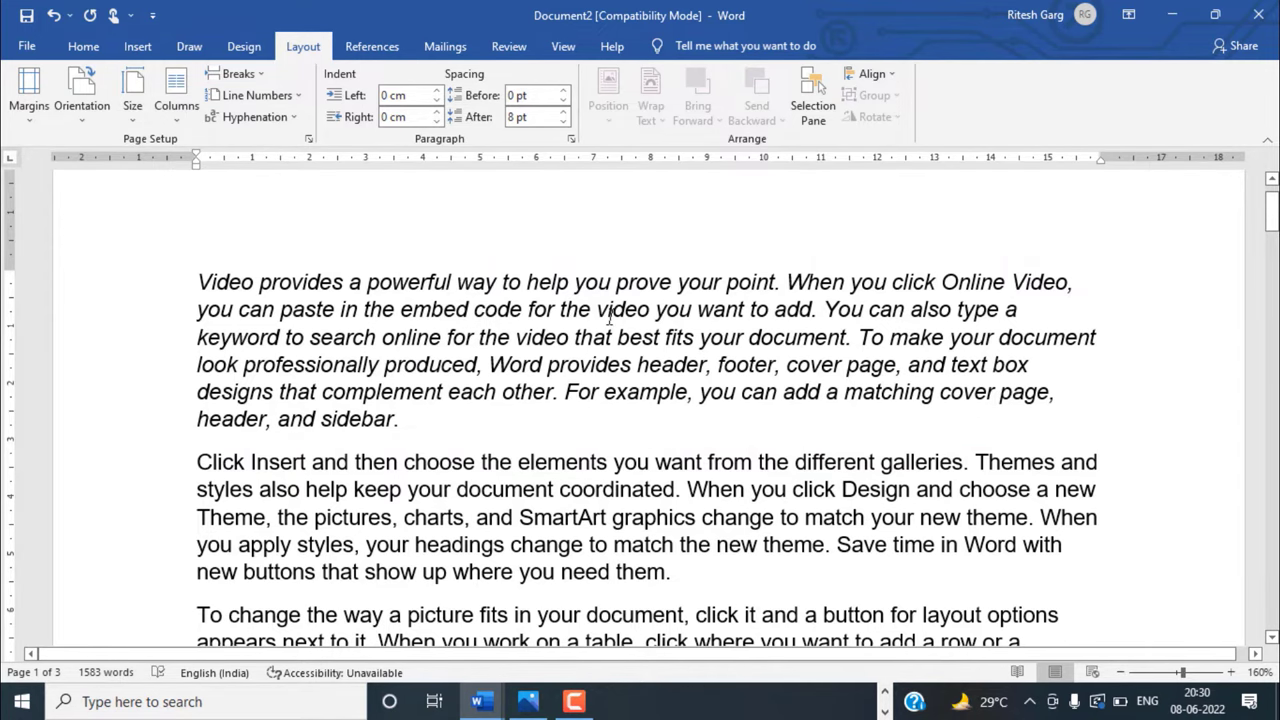
key("Return")
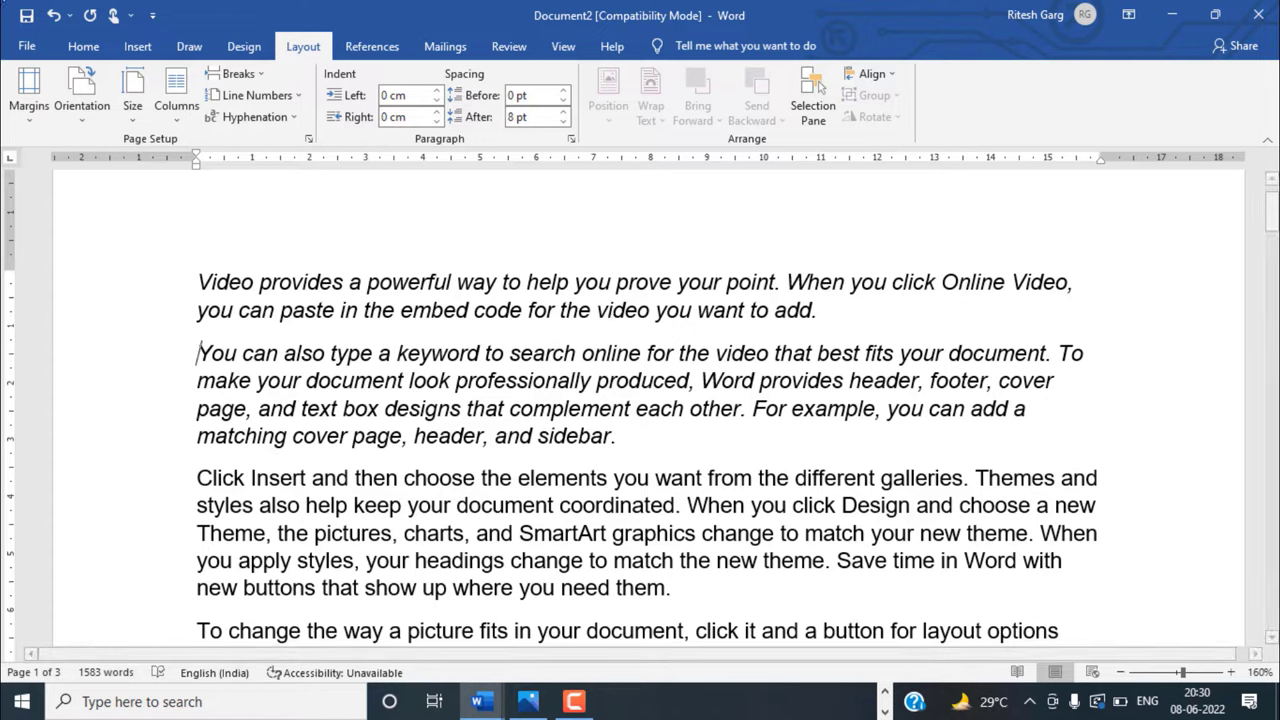
- With formatting marks shown, rejoin 'You can also type…' after 'add.', then hide the marks
left_click(83, 46)
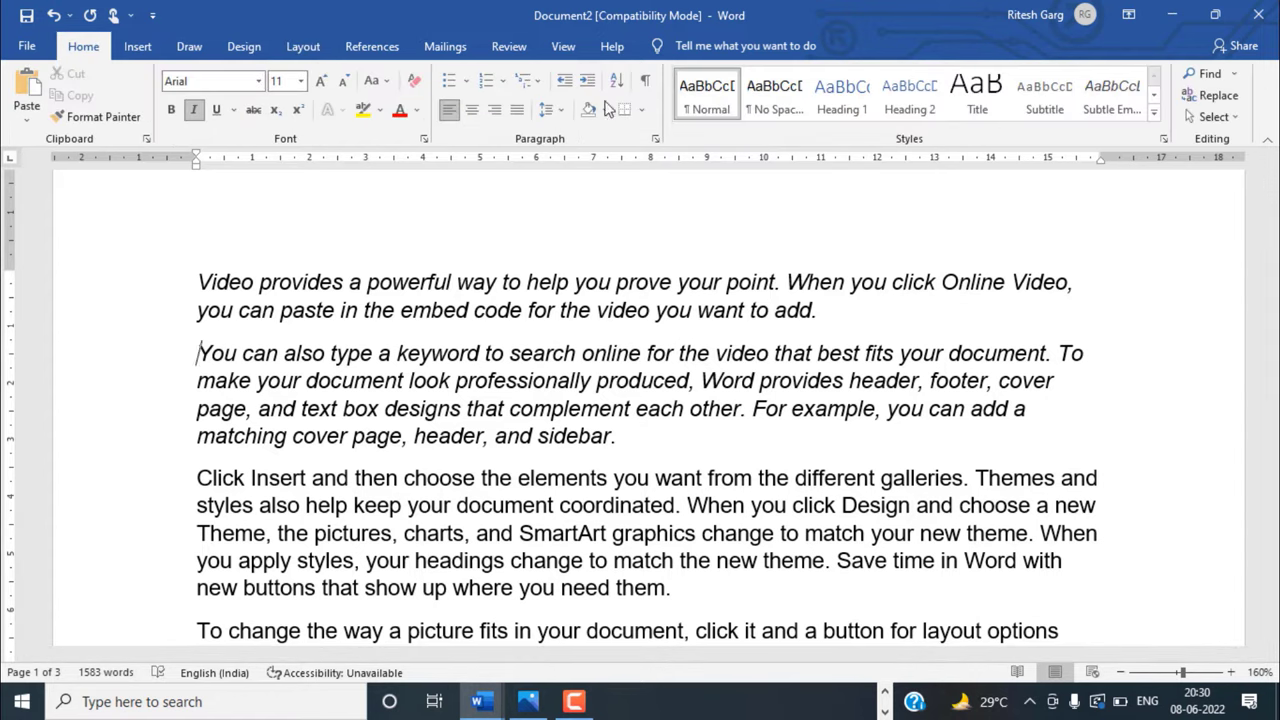
left_click(645, 80)
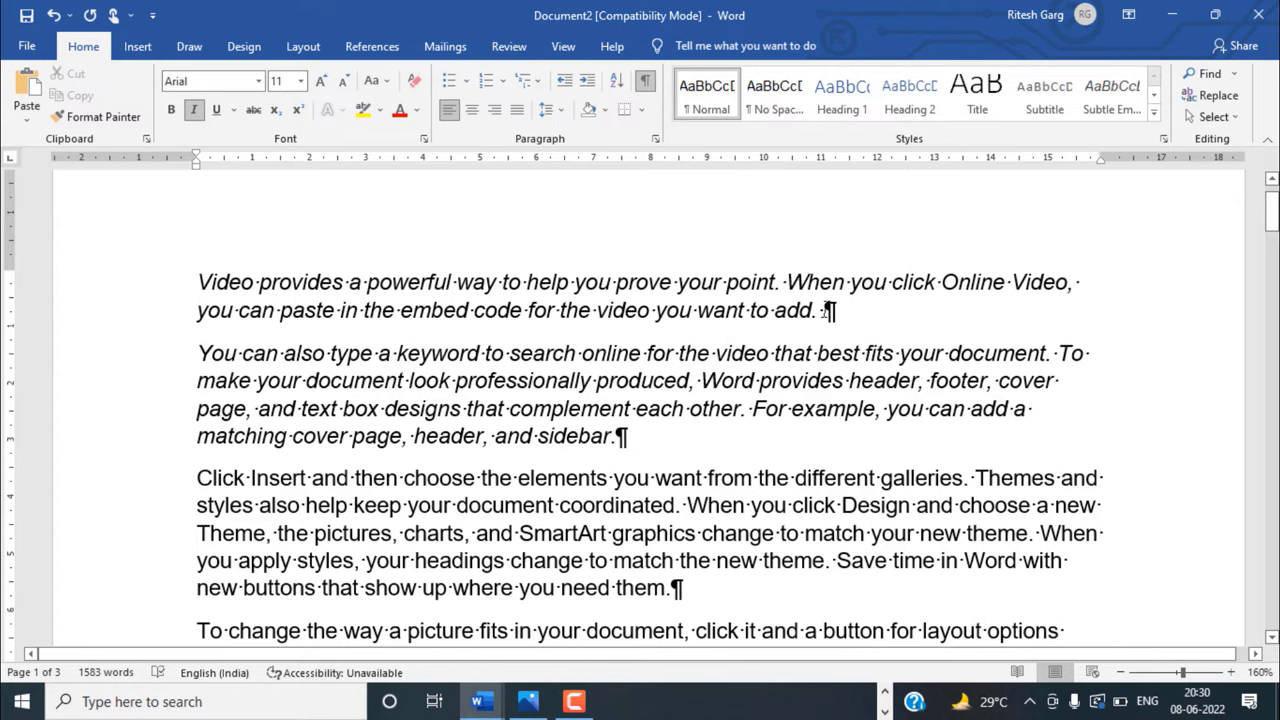
double_click(828, 310)
left_click(828, 310)
left_click_drag(197, 353, 620, 436)
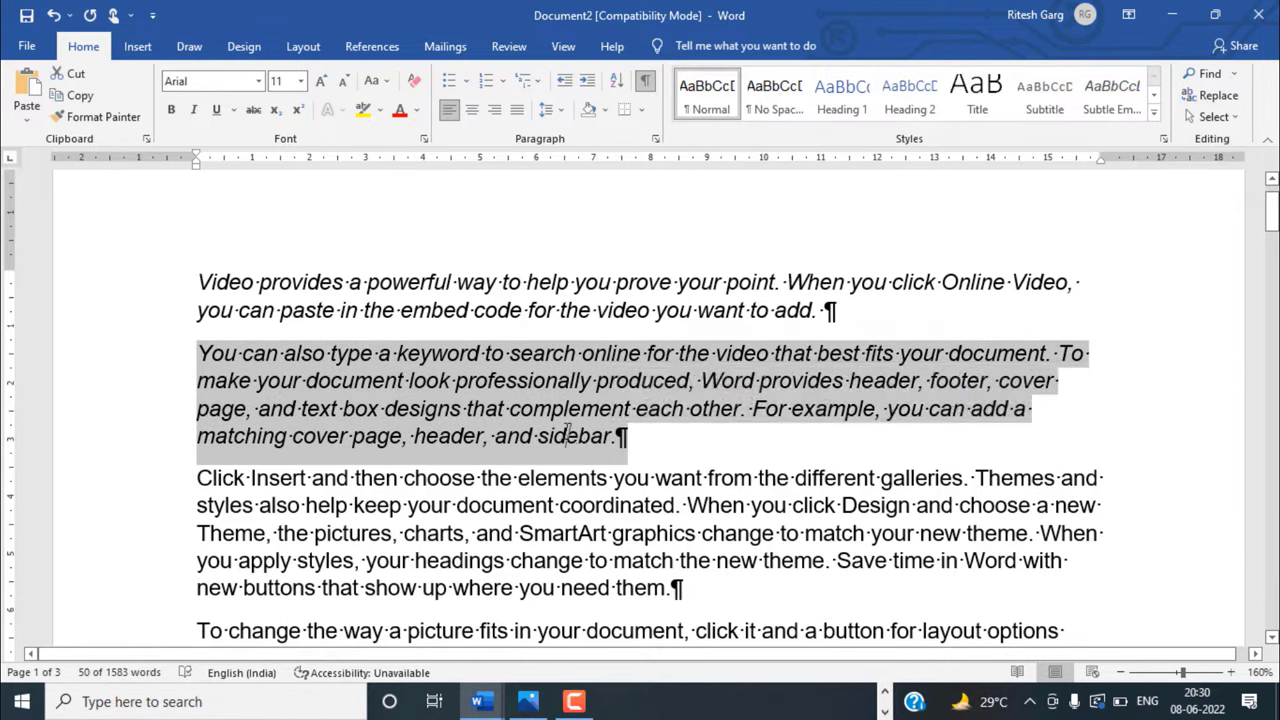
left_click(186, 285)
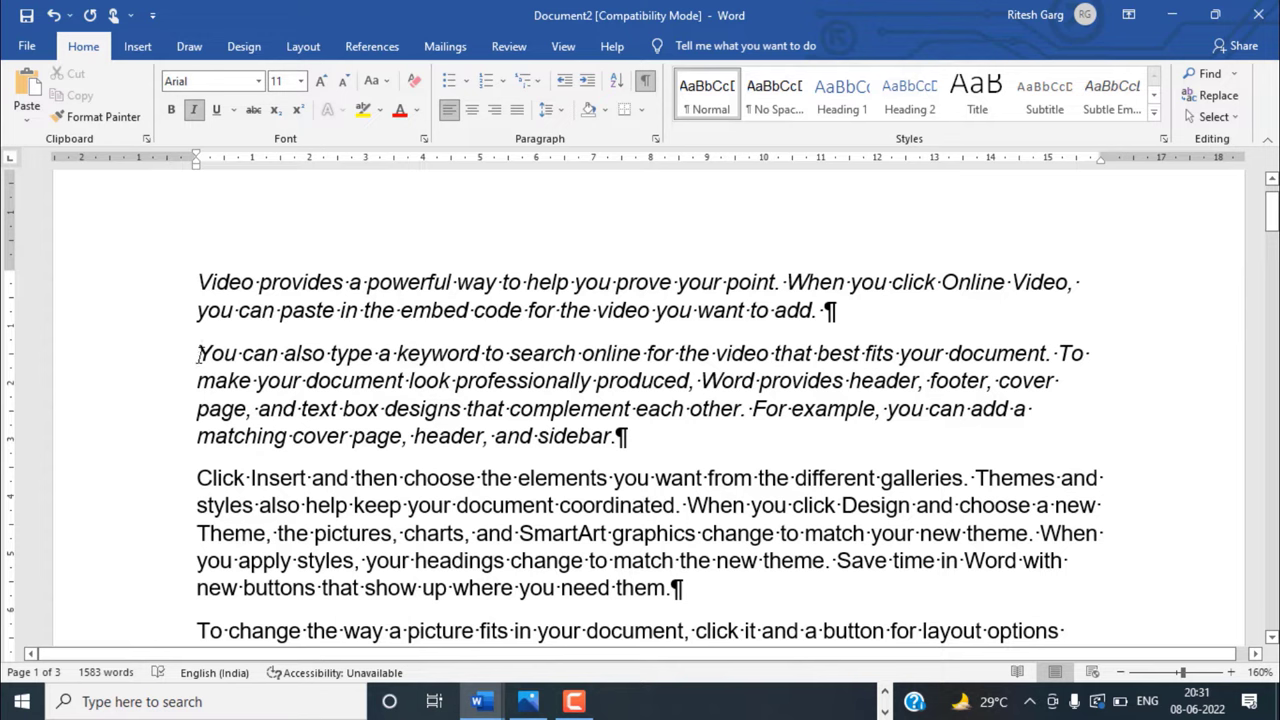
left_click(197, 353)
key("BackSpace")
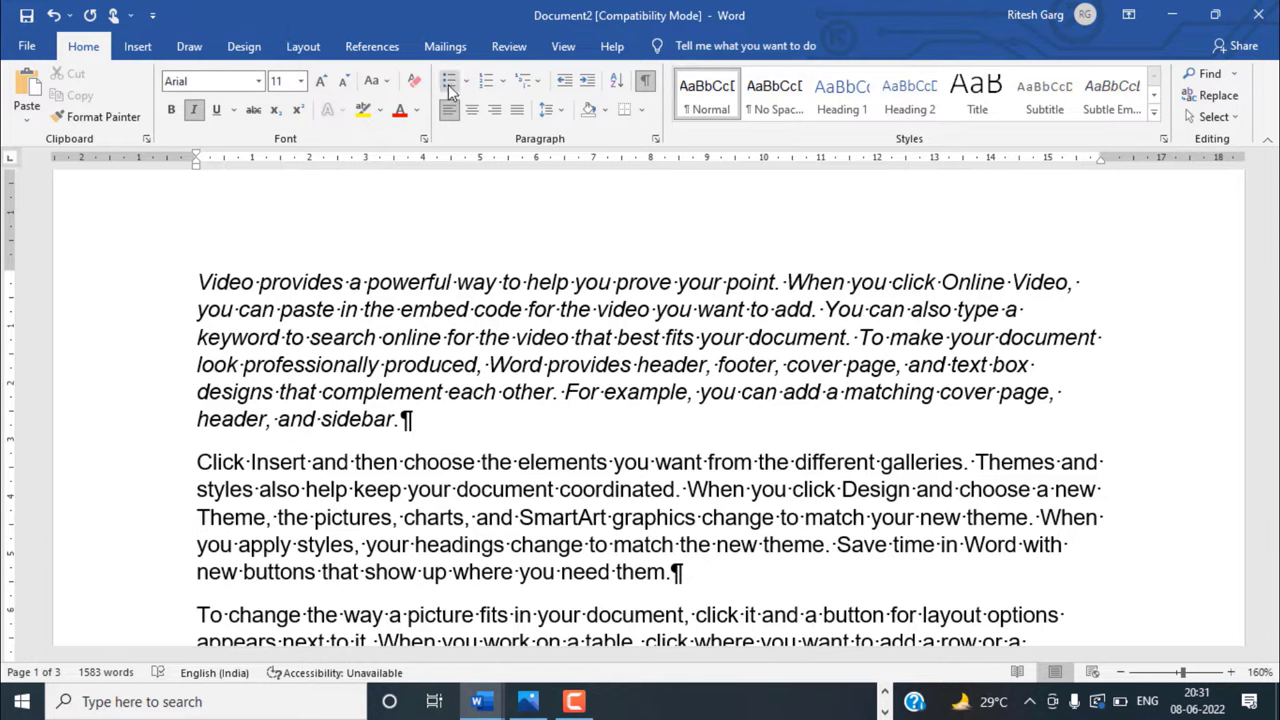
left_click(645, 81)
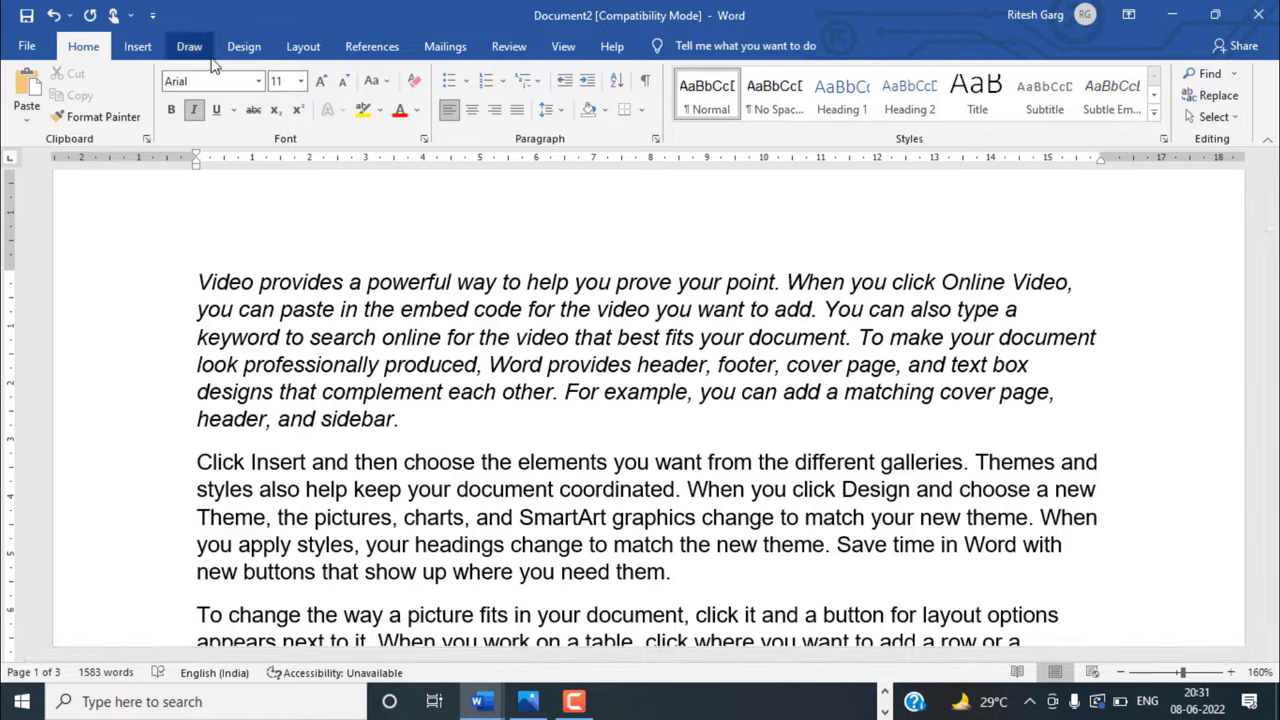
left_click(303, 46)
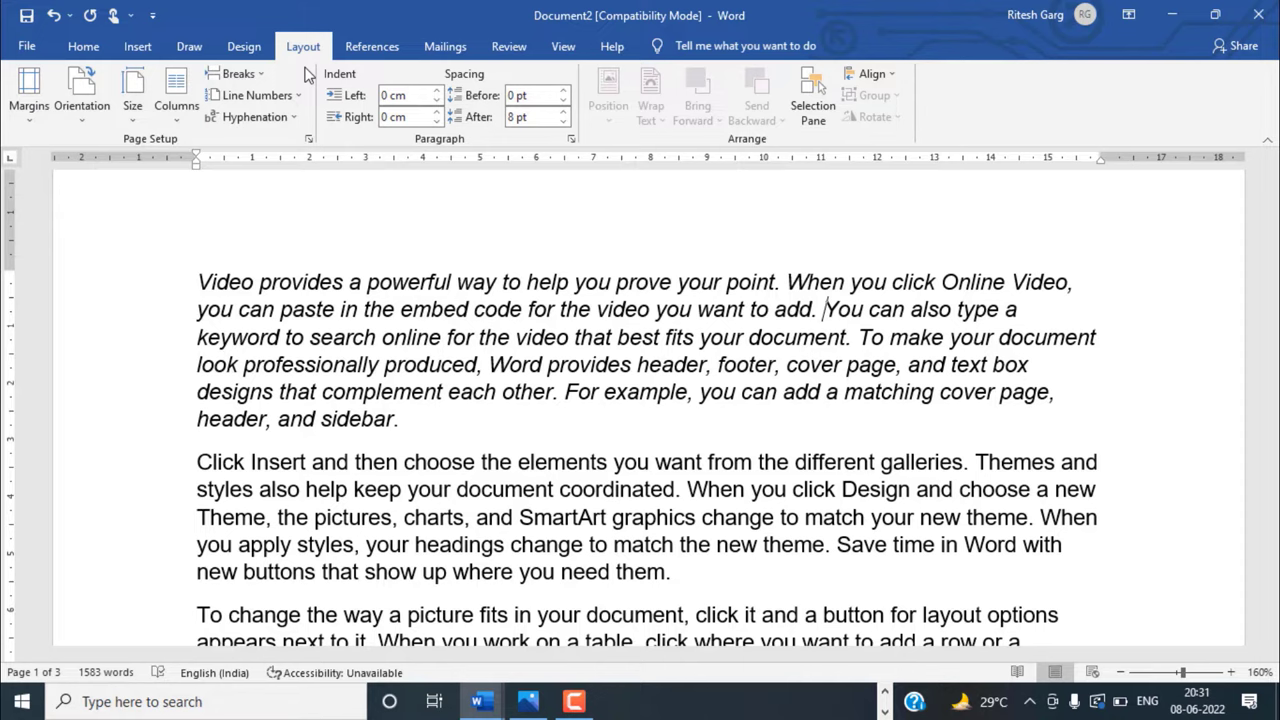
left_click(253, 72)
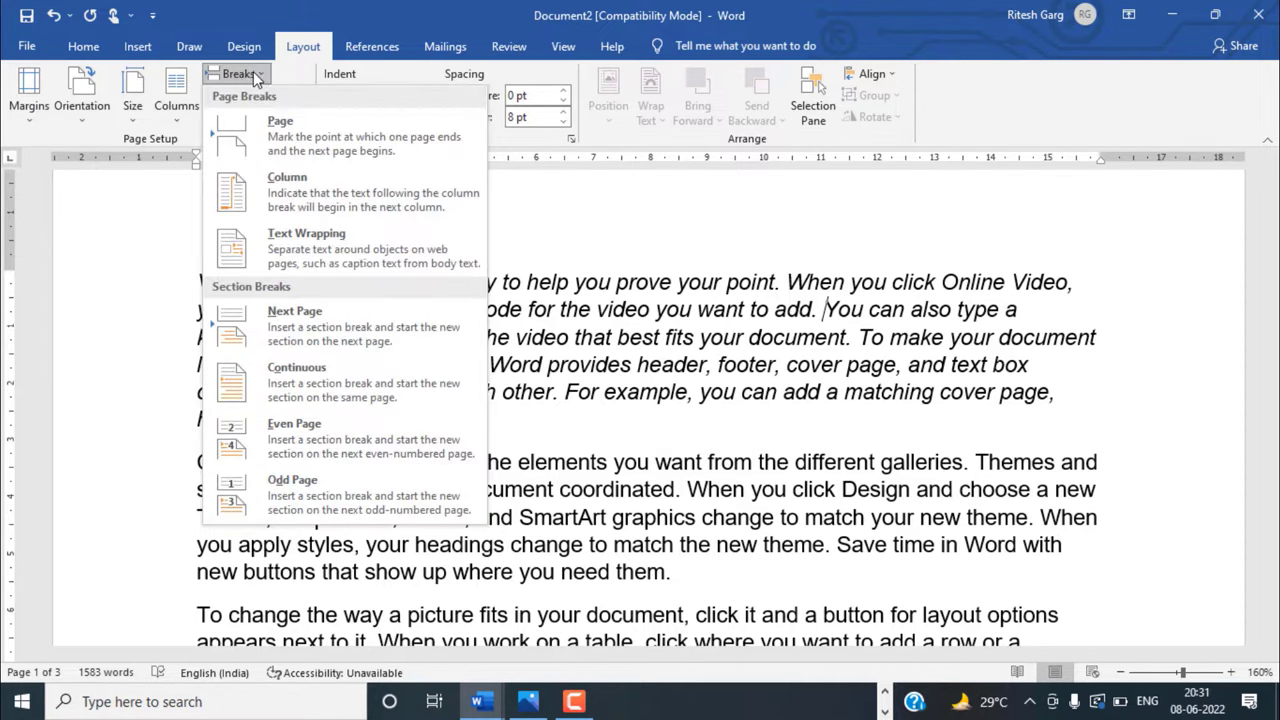
left_click(306, 242)
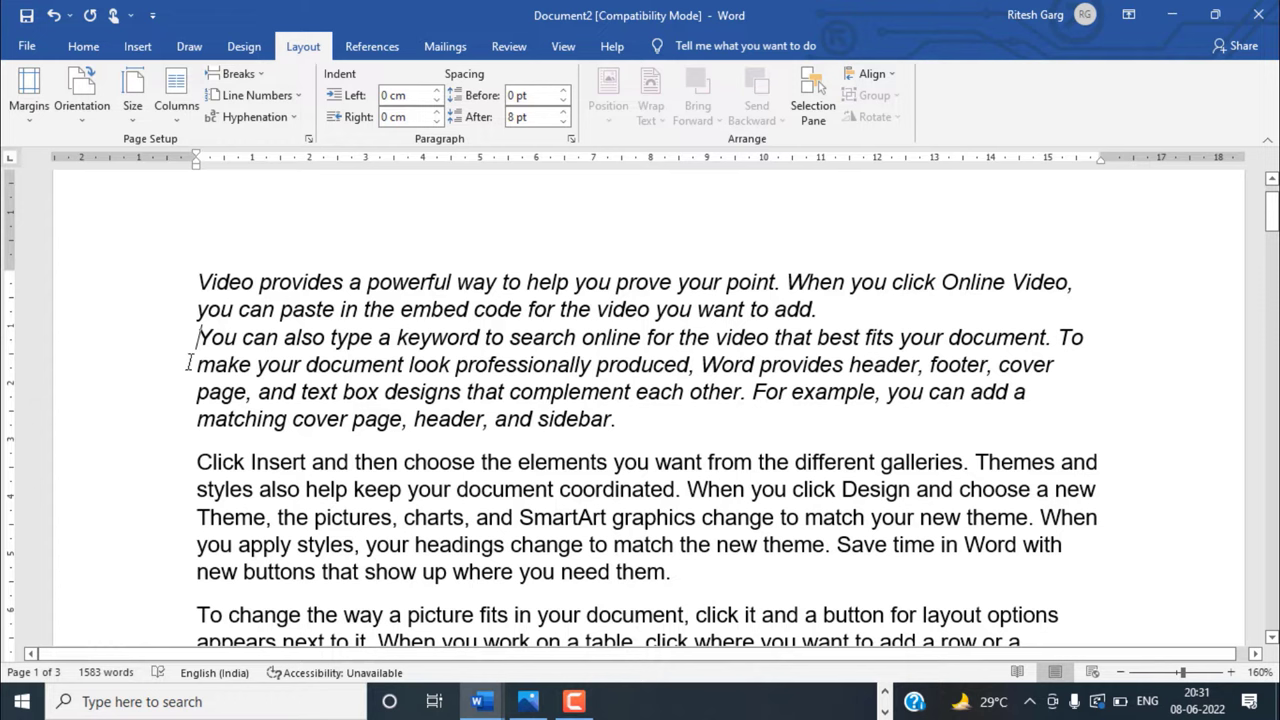
left_click(83, 46)
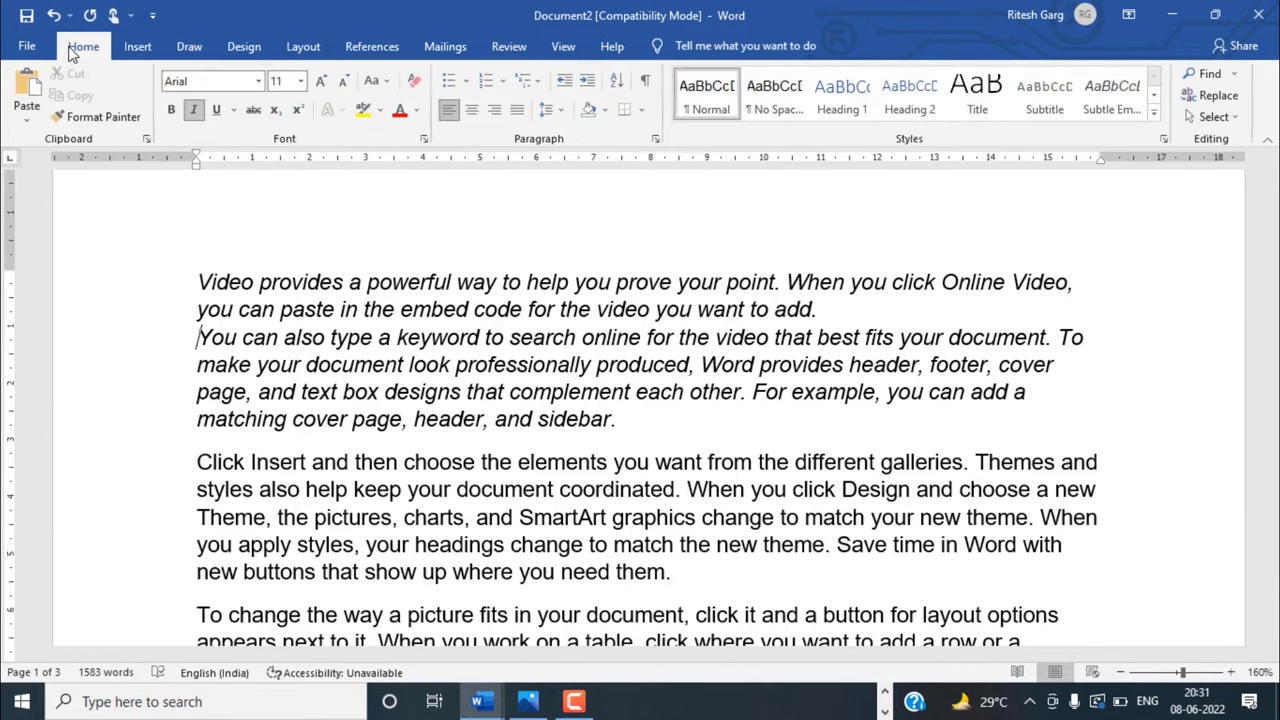
left_click(645, 80)
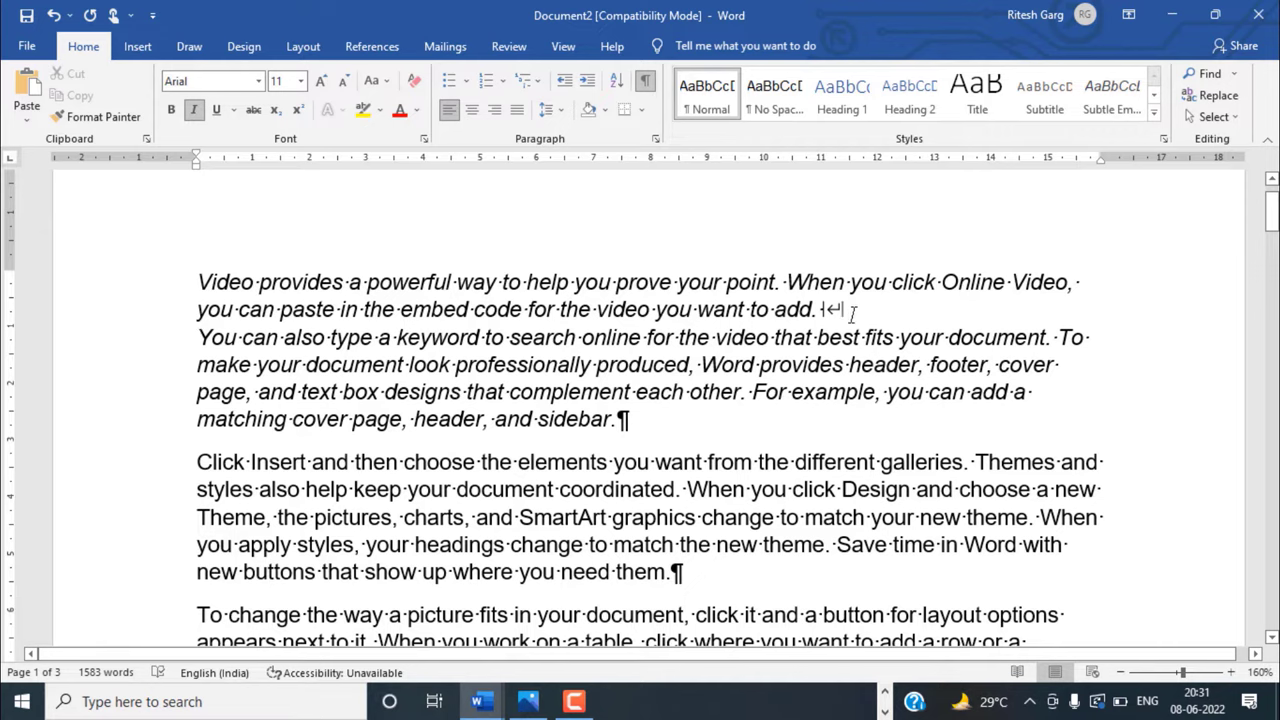
scroll(852, 313, "up", 4, "ctrl")
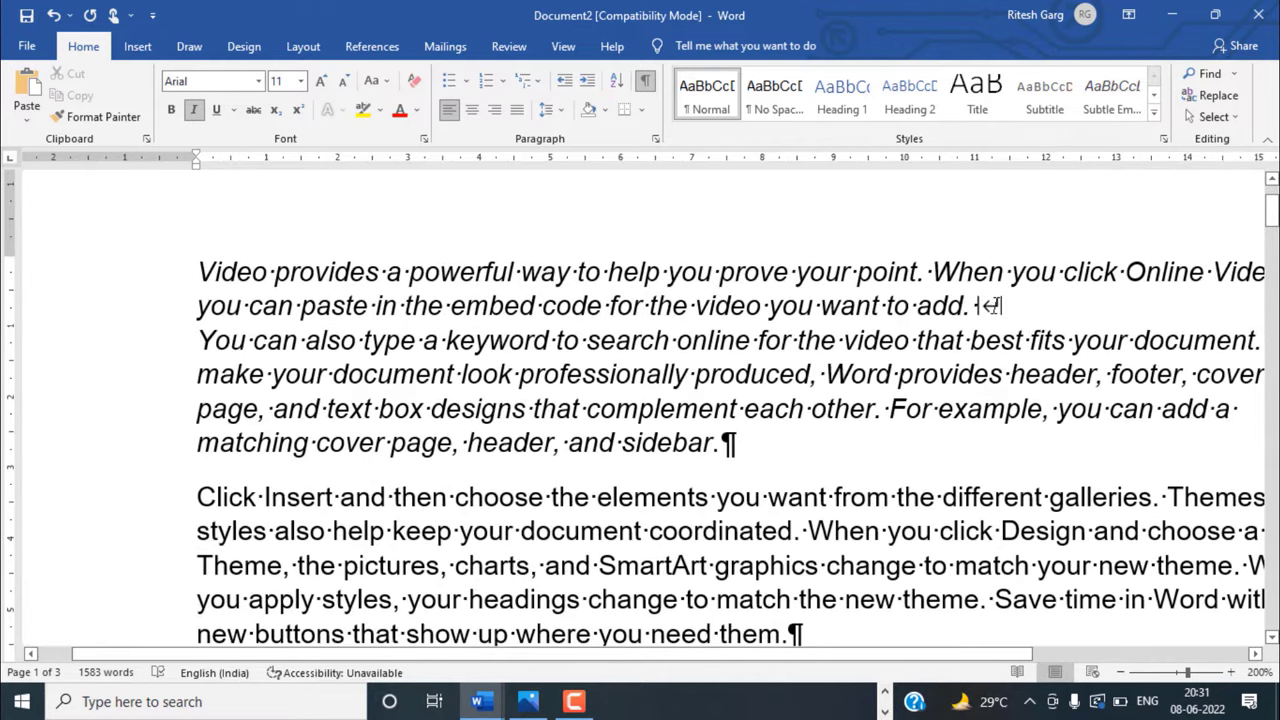
scroll(990, 305, "down", 2, "ctrl")
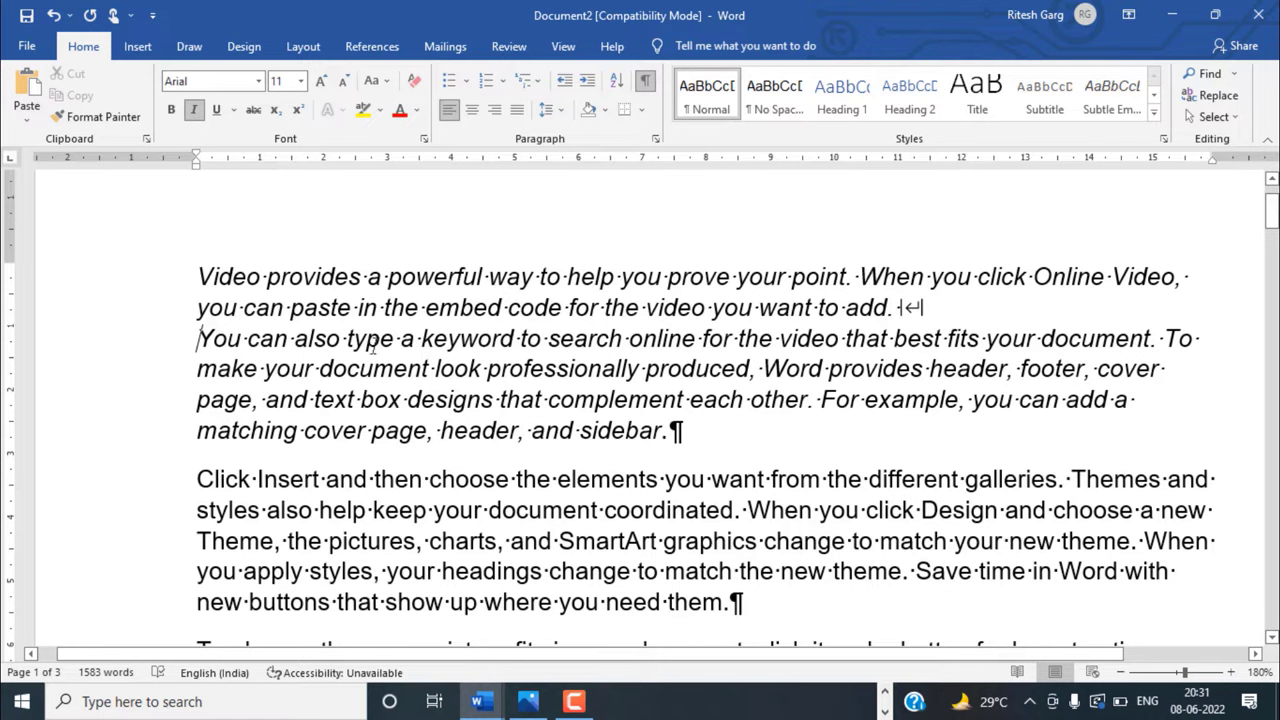
mouse_move(197, 338)
left_mouse_down()
mouse_move(610, 368)
mouse_move(725, 427)
left_mouse_up()
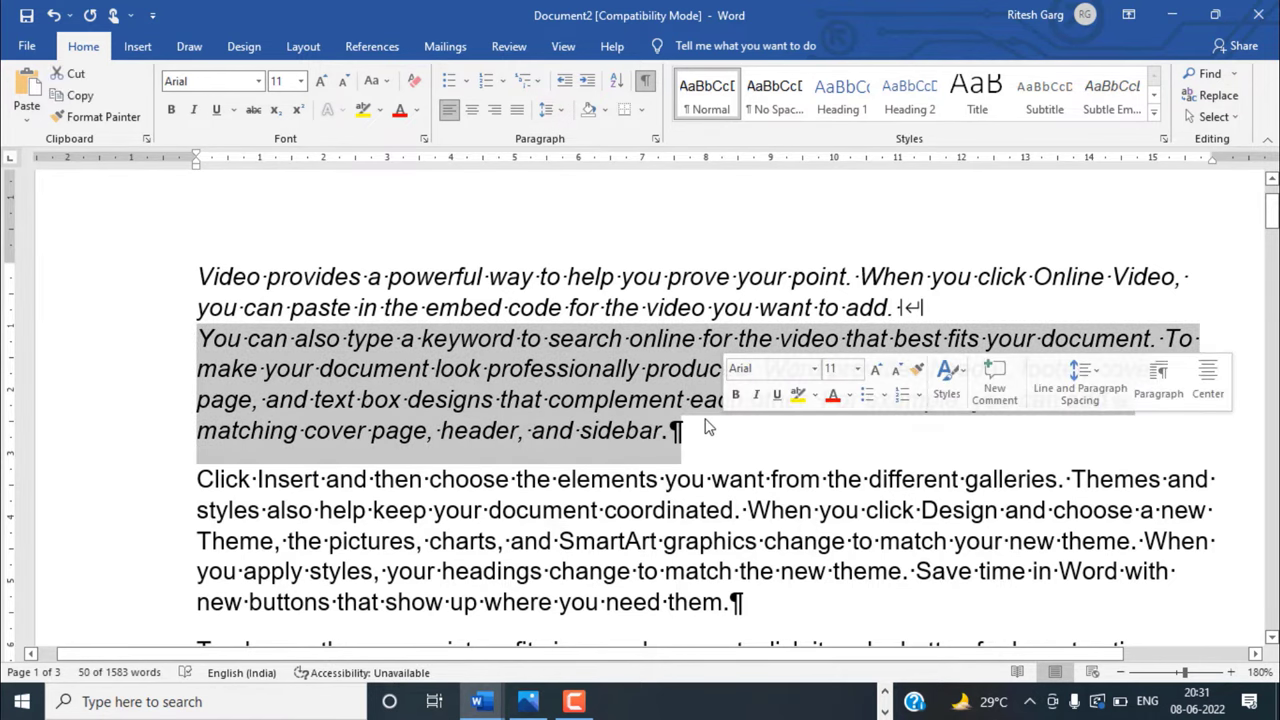
left_click(685, 431)
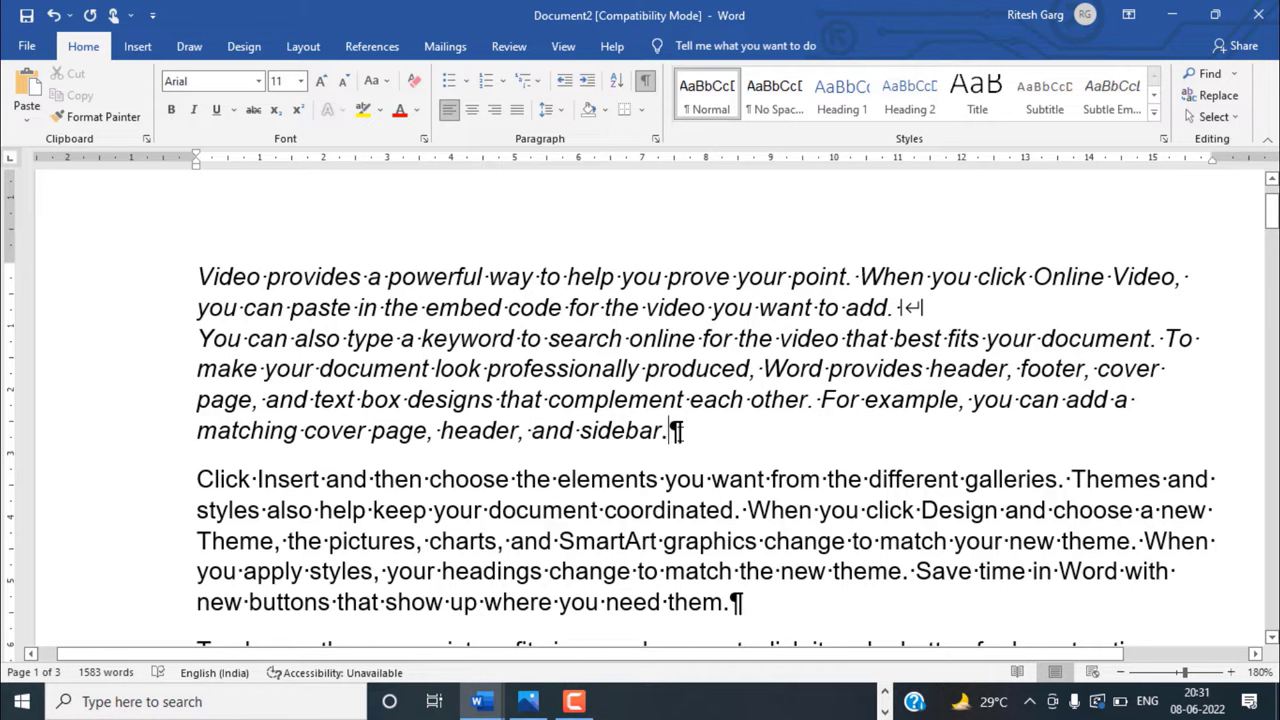
left_click_drag(190, 477, 497, 541)
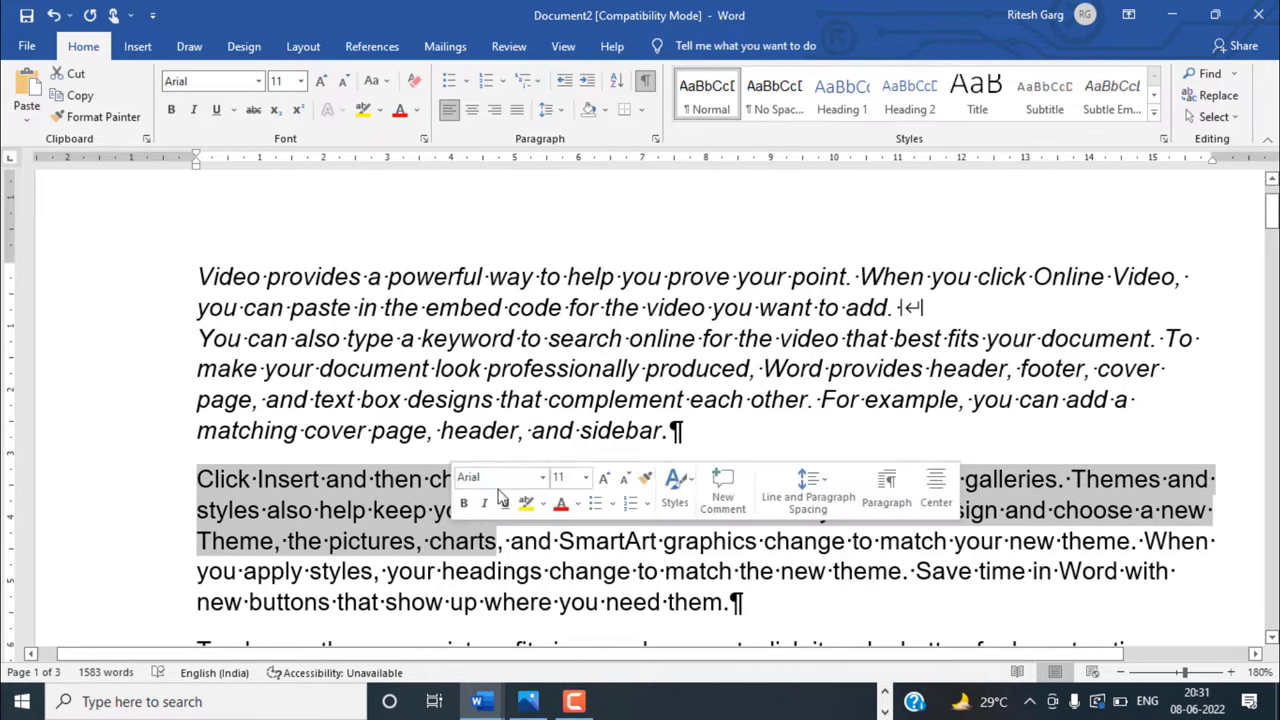
left_click_drag(690, 431, 203, 276)
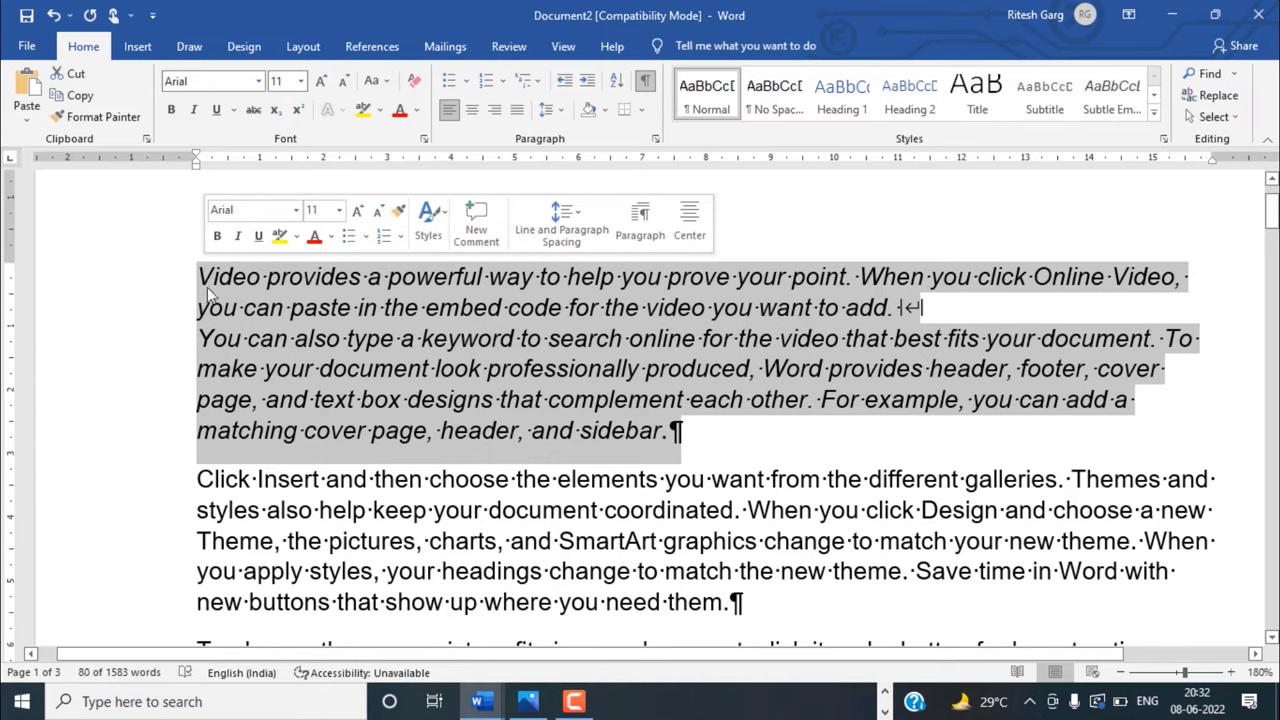
left_click(285, 338)
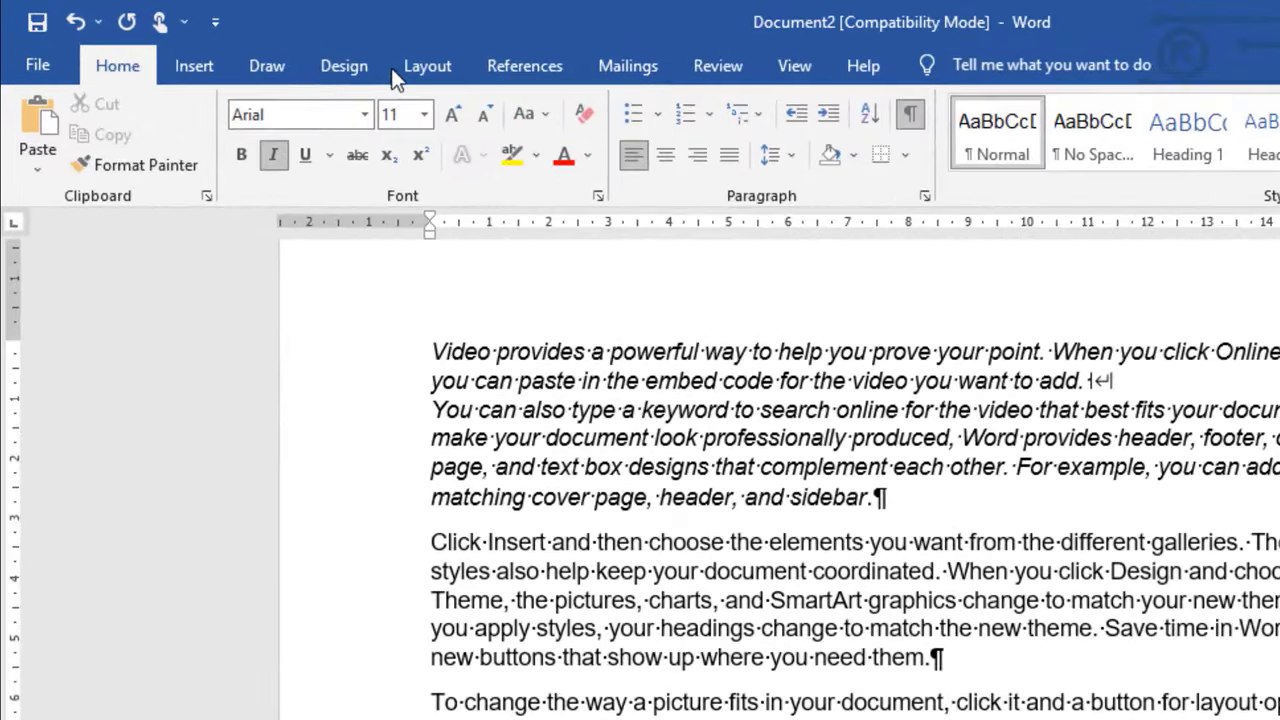
- Review the page and section break types under Layout > Breaks without inserting one
left_click(402, 75)
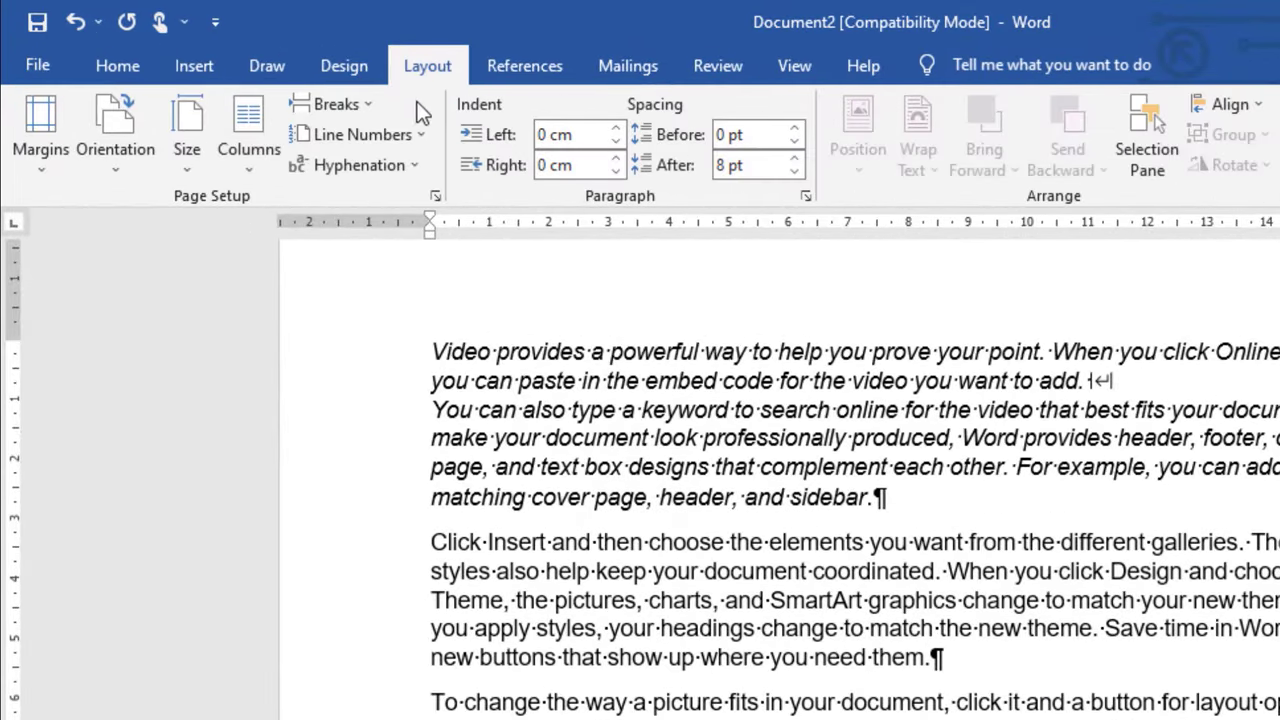
left_click(345, 114)
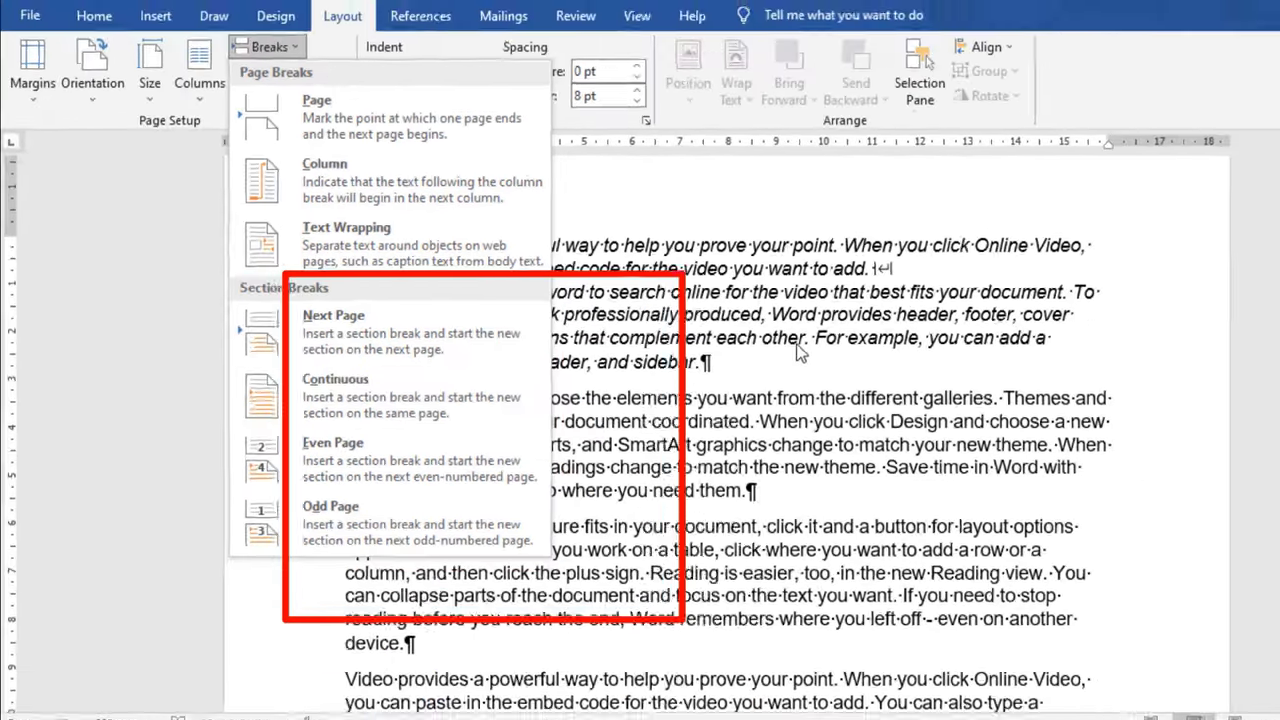
key("Escape")
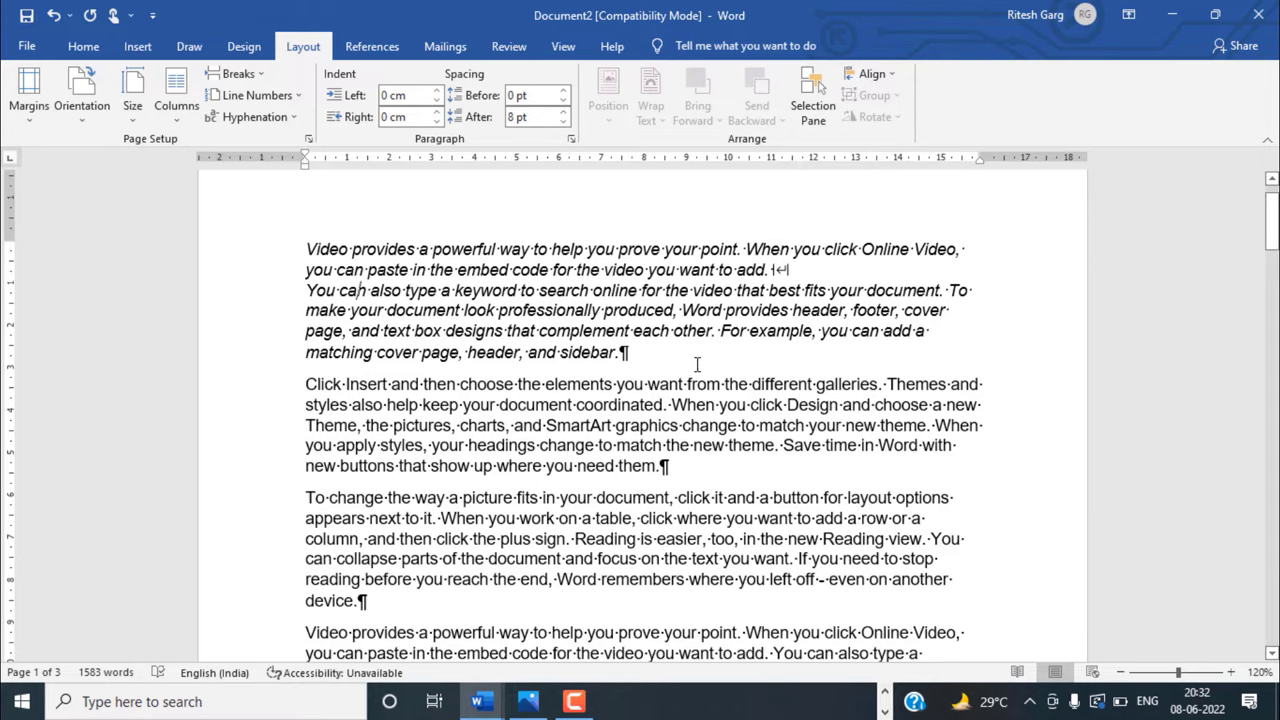
scroll(697, 366, "down", 1, "ctrl")
scroll(697, 366, "down", 2, "ctrl")
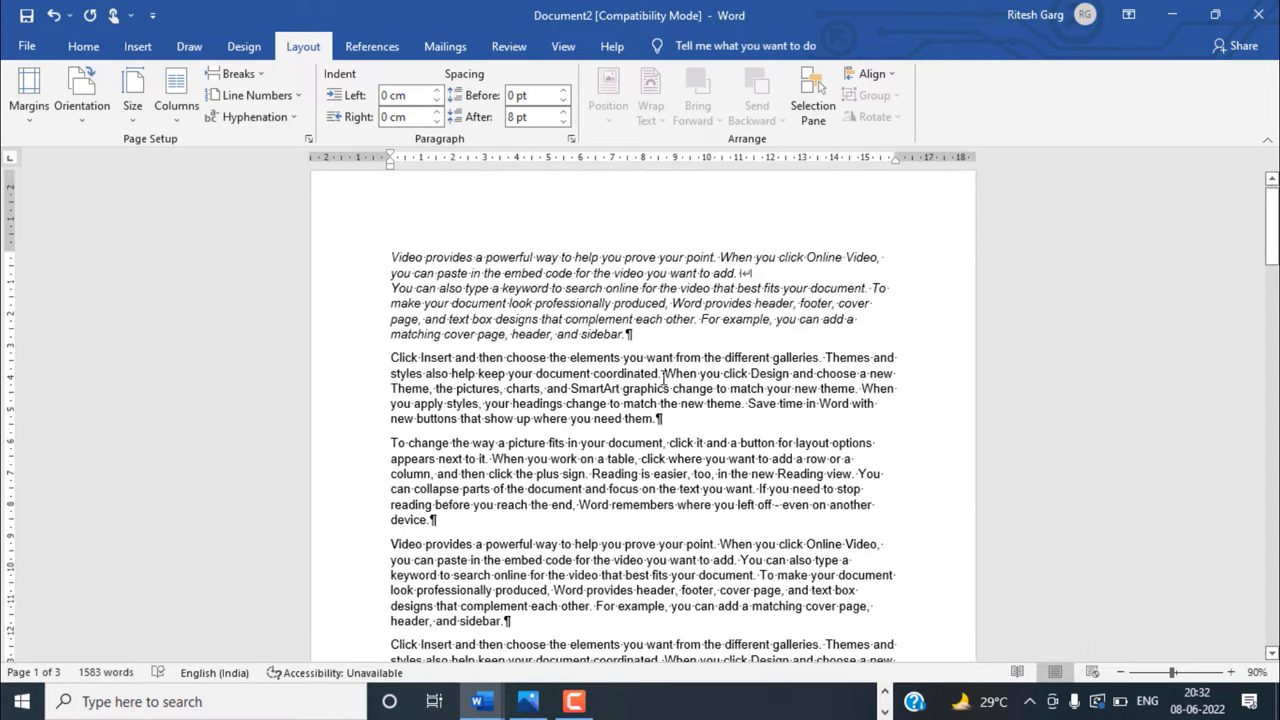
scroll(663, 380, "down", 3, "ctrl")
scroll(663, 380, "down", 1, "ctrl")
scroll(663, 380, "down", 2, "ctrl")
scroll(659, 381, "down", 2, "ctrl")
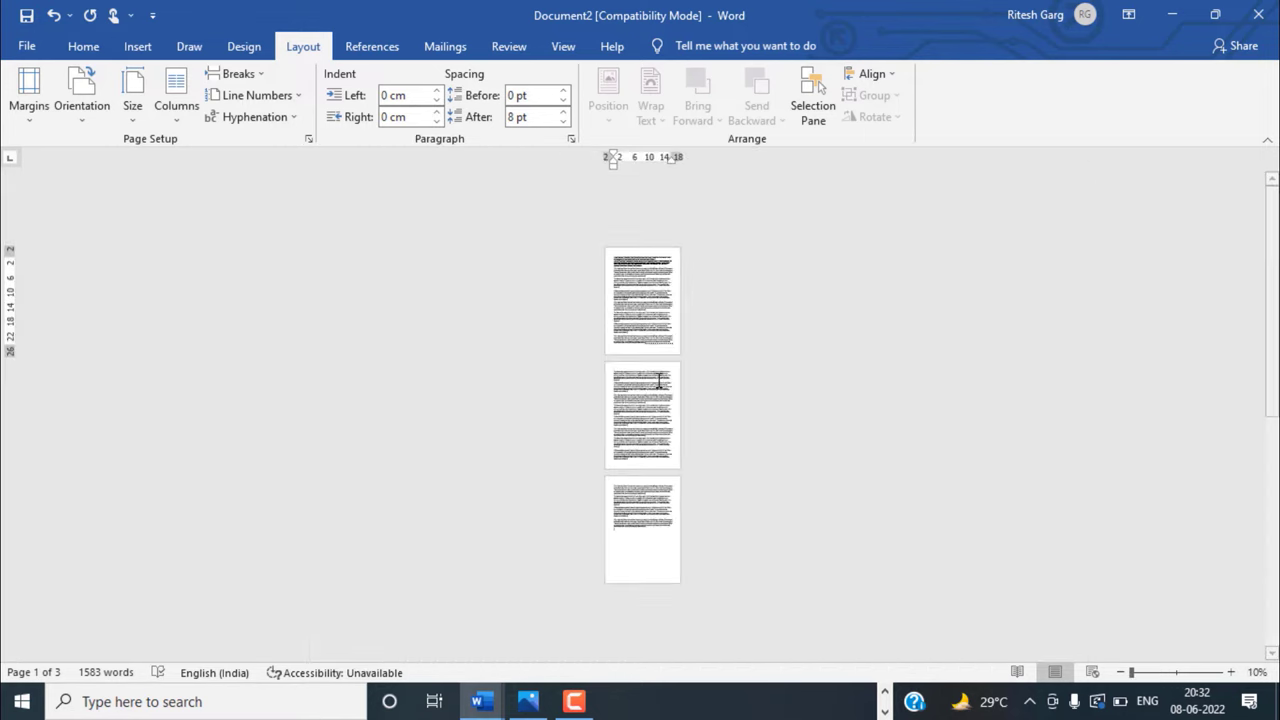
scroll(659, 381, "up", 1, "ctrl")
scroll(660, 382, "up", 5, "ctrl")
scroll(663, 386, "down", 2, "ctrl")
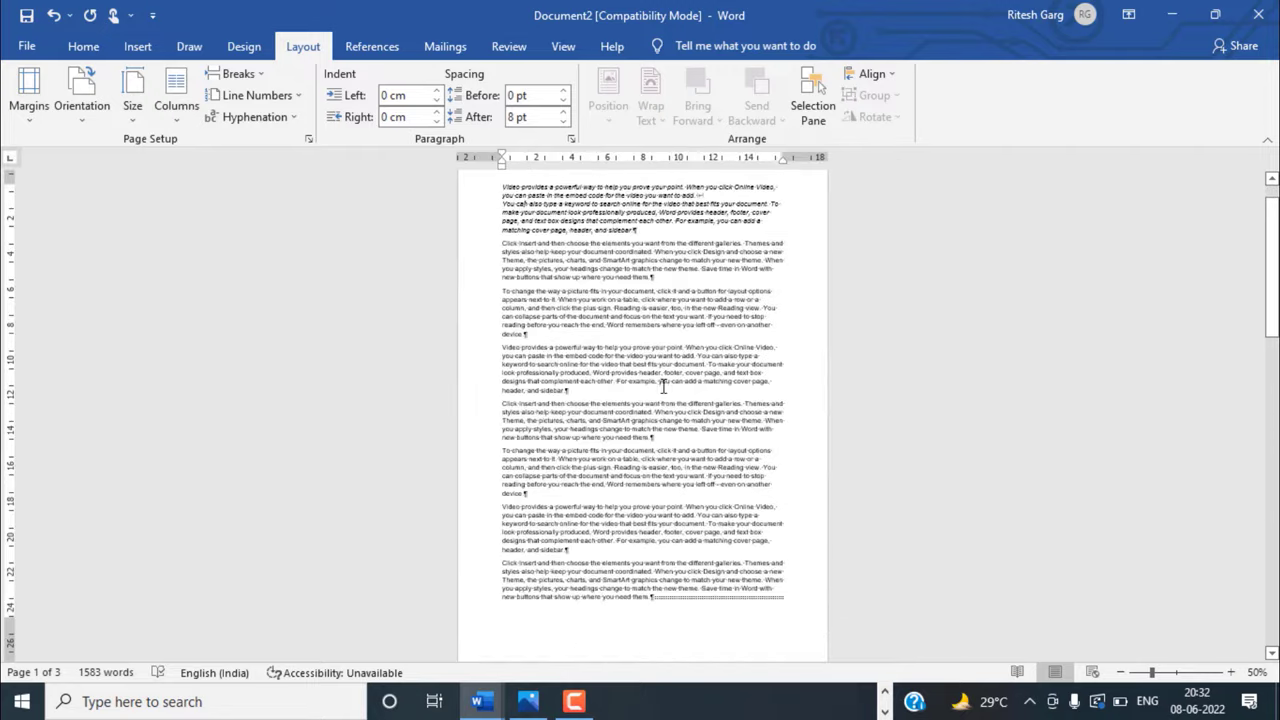
scroll(663, 386, "down", 2)
scroll(663, 386, "down", 2)
scroll(545, 469, "down", 4)
scroll(545, 469, "down", 6)
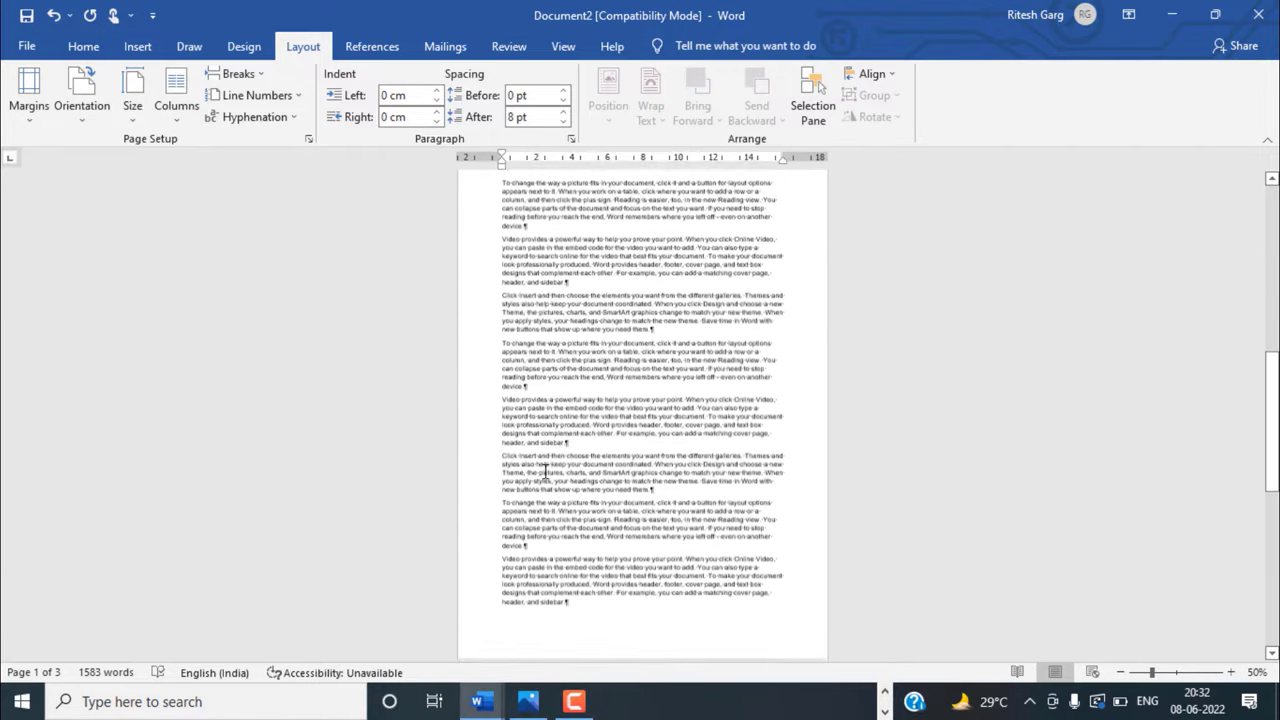
scroll(545, 469, "down", 4)
scroll(545, 472, "down", 2)
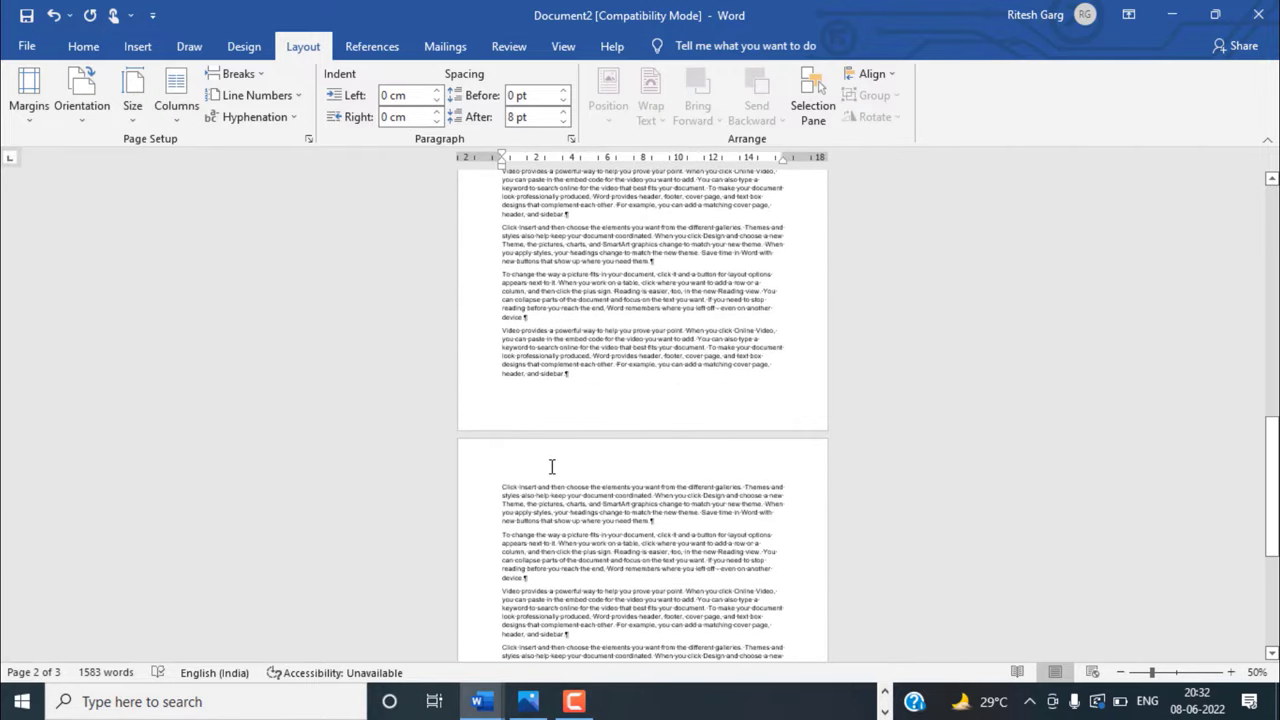
scroll(551, 466, "up", 1)
scroll(551, 466, "up", 4)
scroll(551, 466, "up", 3)
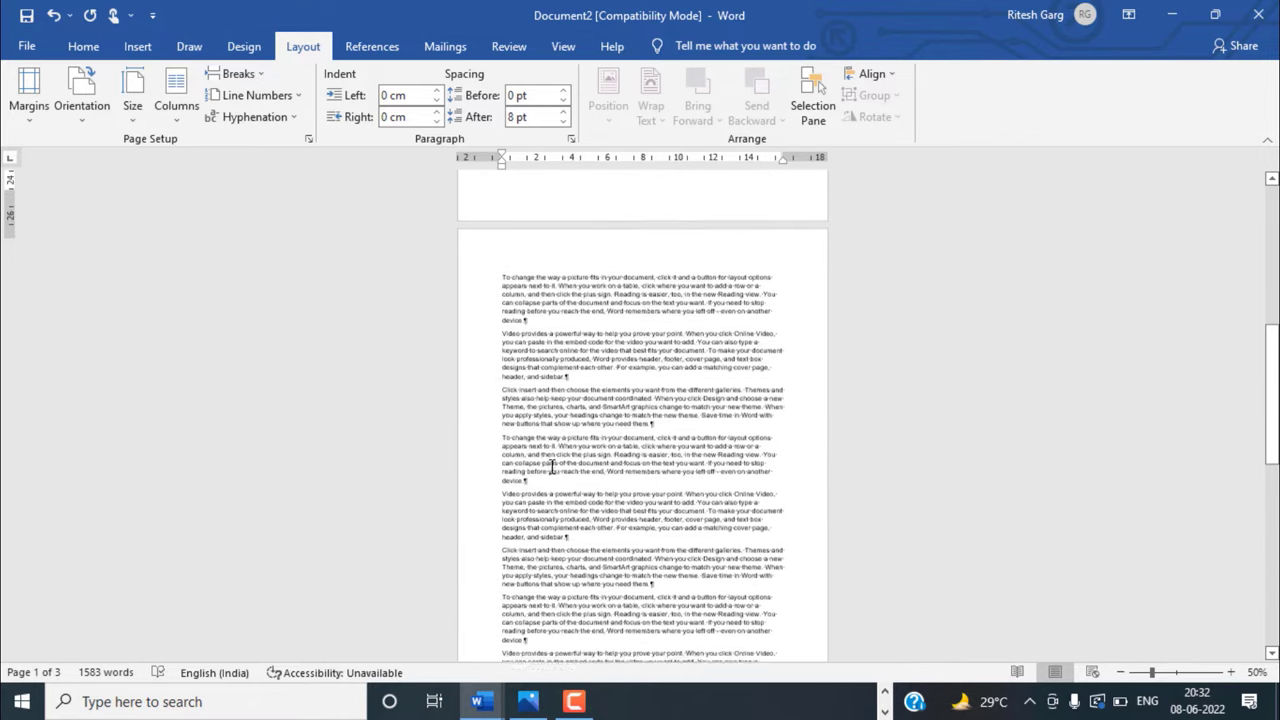
scroll(551, 466, "up", 1)
scroll(551, 466, "up", 8)
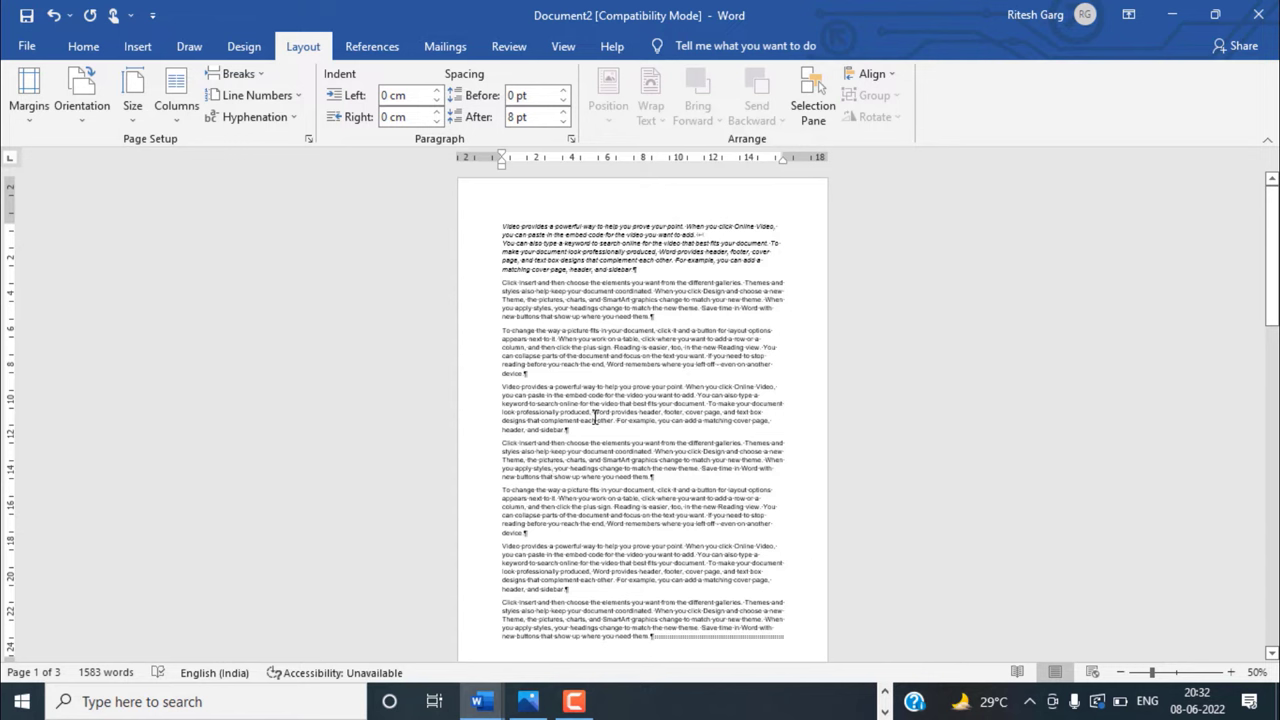
scroll(557, 390, "up", 6, "ctrl")
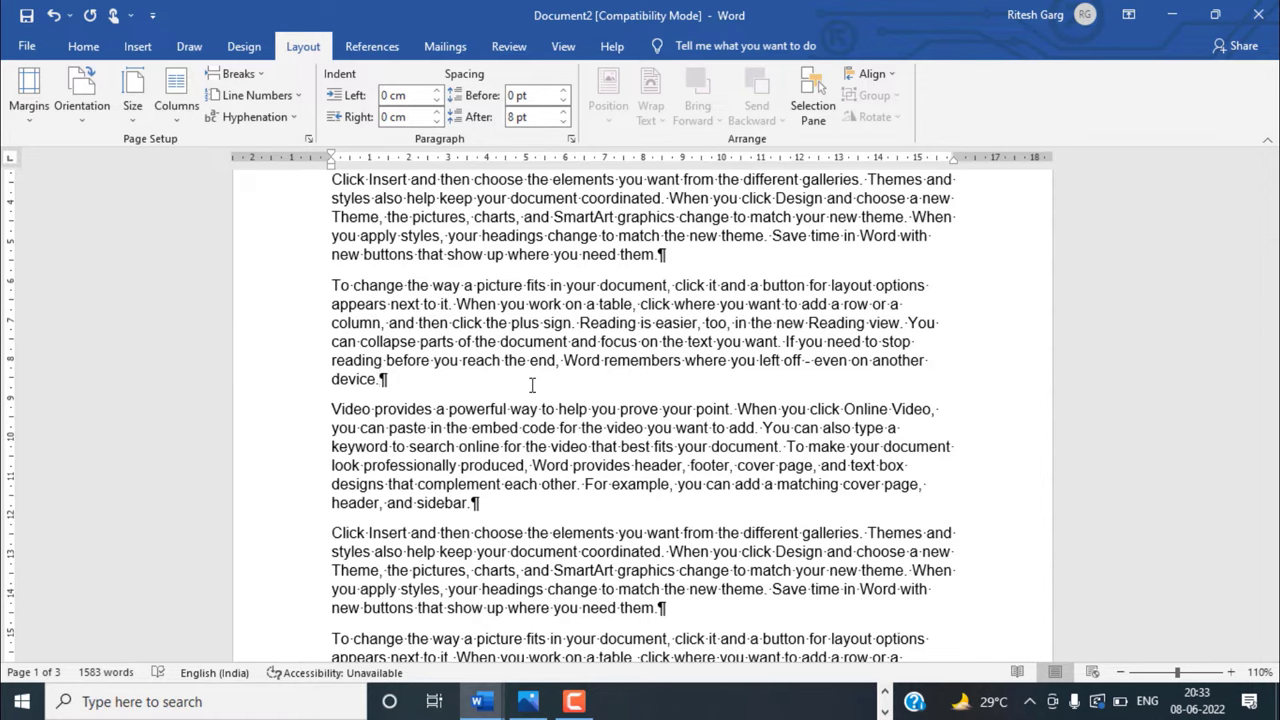
scroll(532, 385, "down", 3)
scroll(541, 403, "down", 1)
scroll(545, 410, "down", 2)
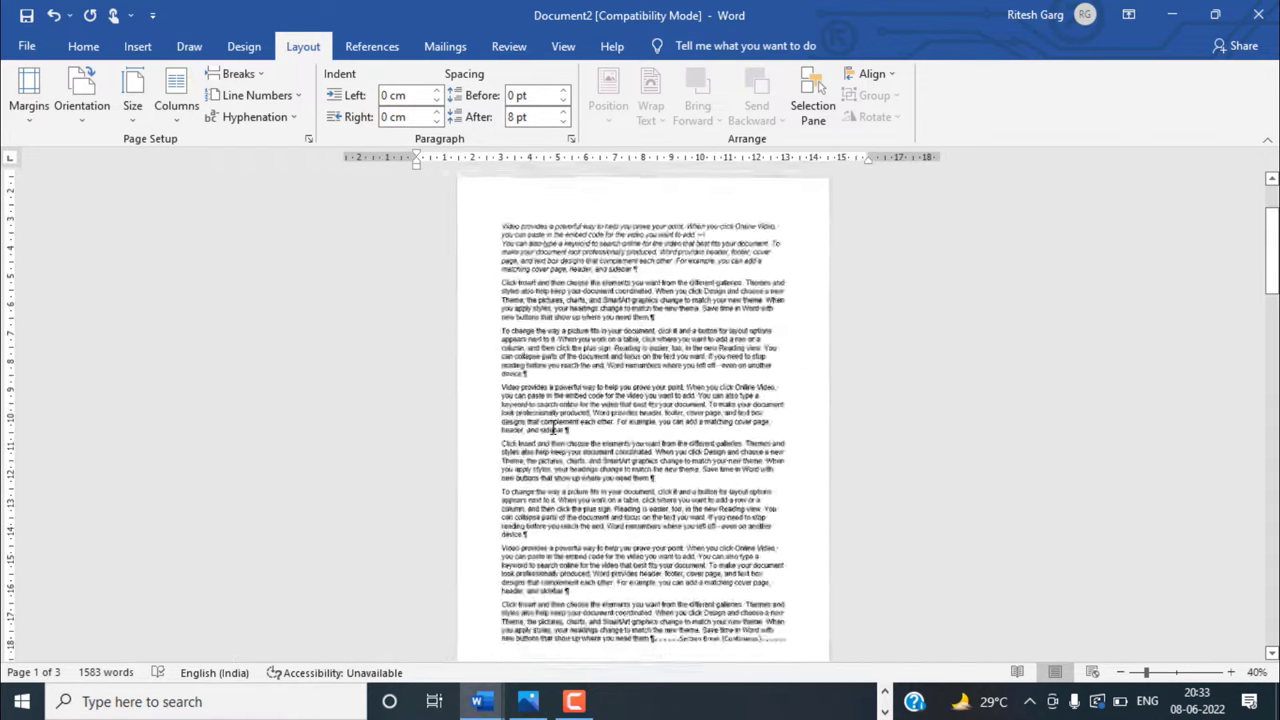
scroll(552, 425, "down", 1)
scroll(552, 427, "up", 4)
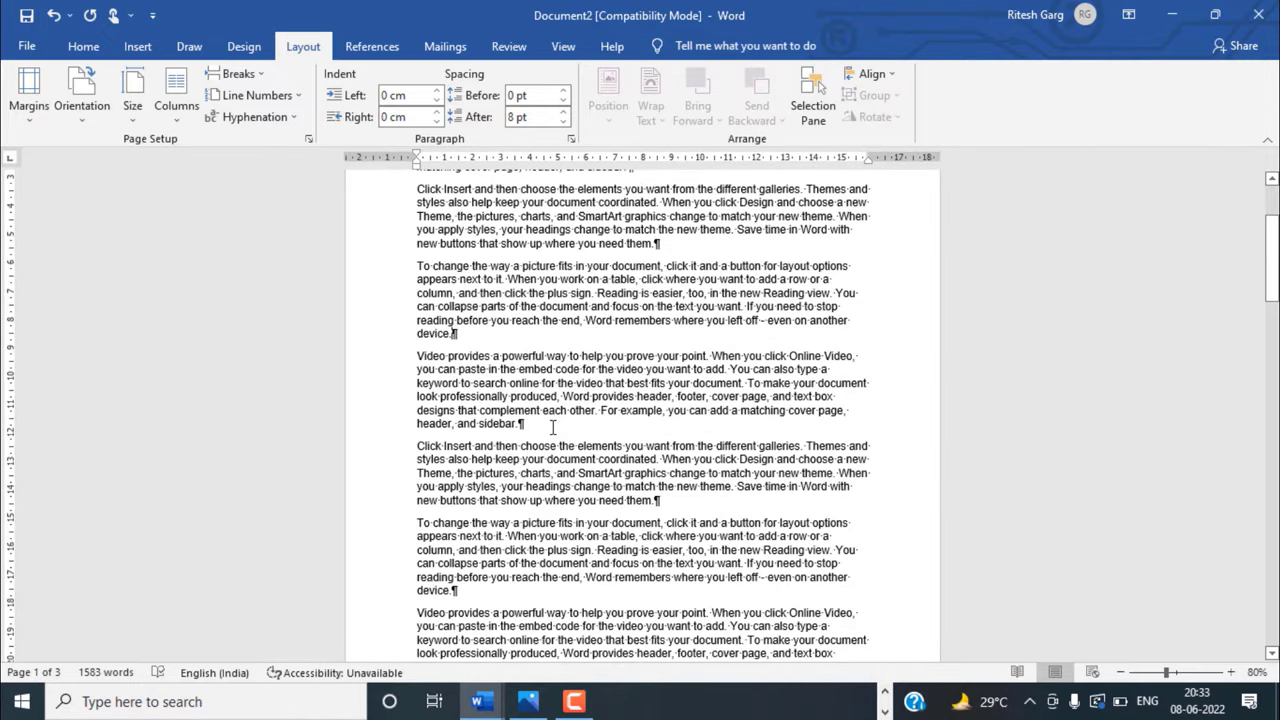
scroll(565, 422, "down", 3)
scroll(580, 435, "down", 3)
scroll(600, 450, "down", 4)
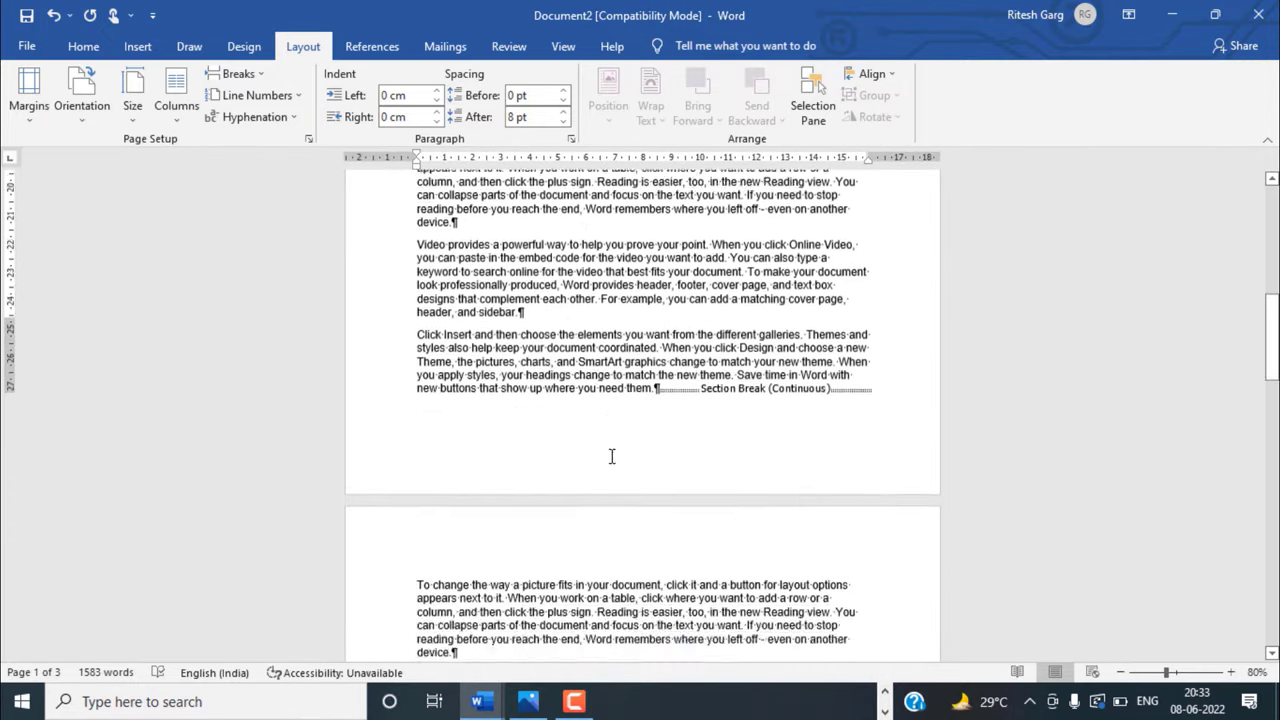
scroll(611, 457, "up", 2)
scroll(640, 468, "down", 5)
scroll(660, 471, "down", 6)
scroll(680, 474, "down", 2)
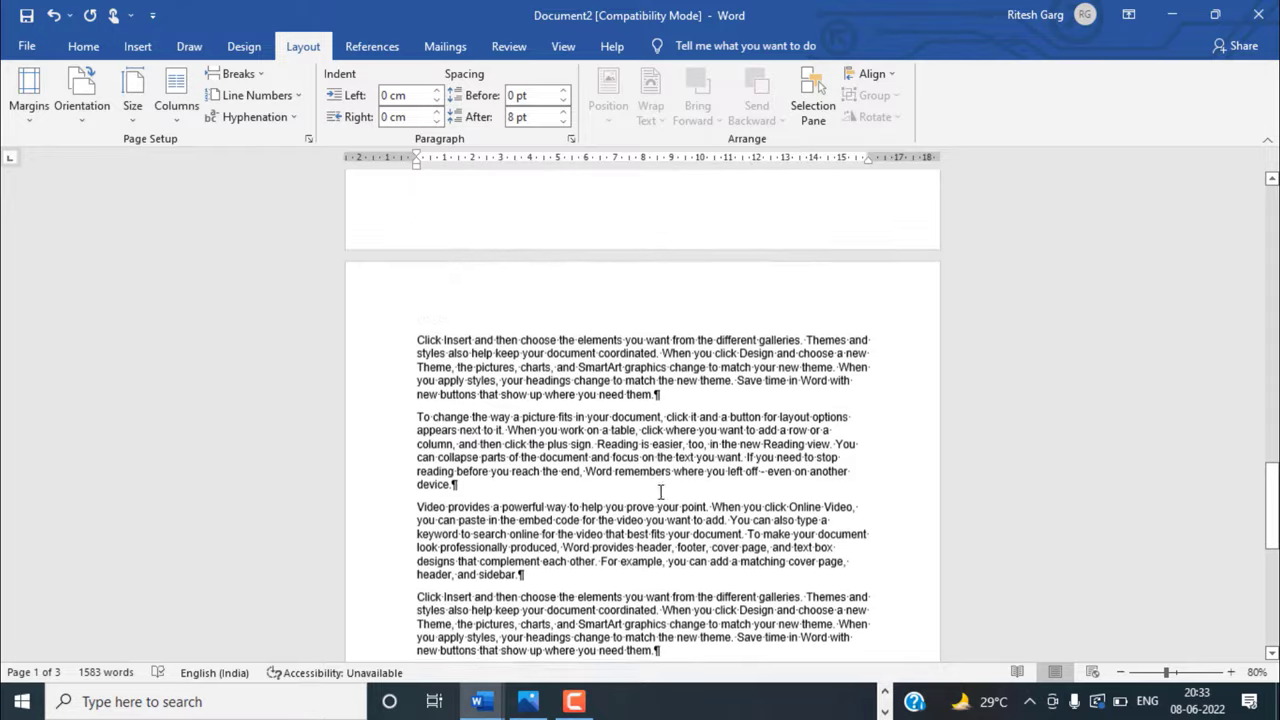
scroll(700, 478, "up", 8)
scroll(720, 470, "down", 6)
scroll(757, 463, "down", 4)
scroll(765, 430, "up", 5)
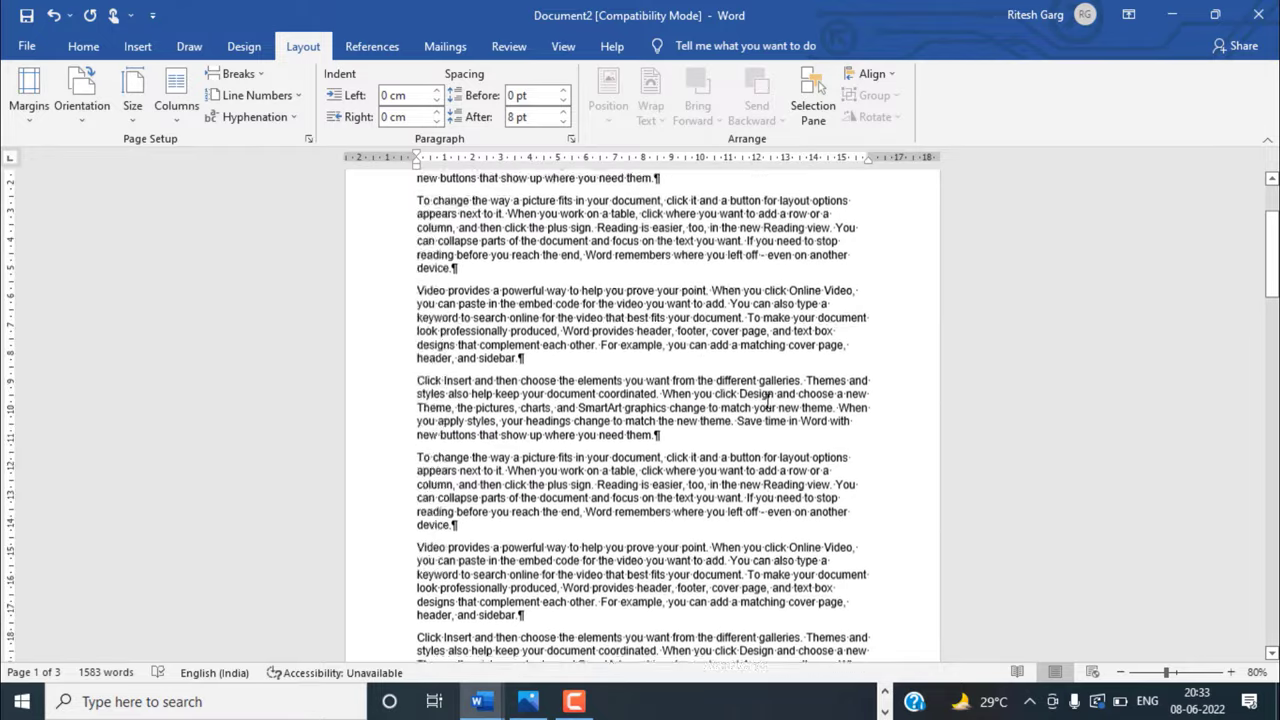
scroll(771, 386, "up", 3)
scroll(771, 386, "down", 2, "ctrl")
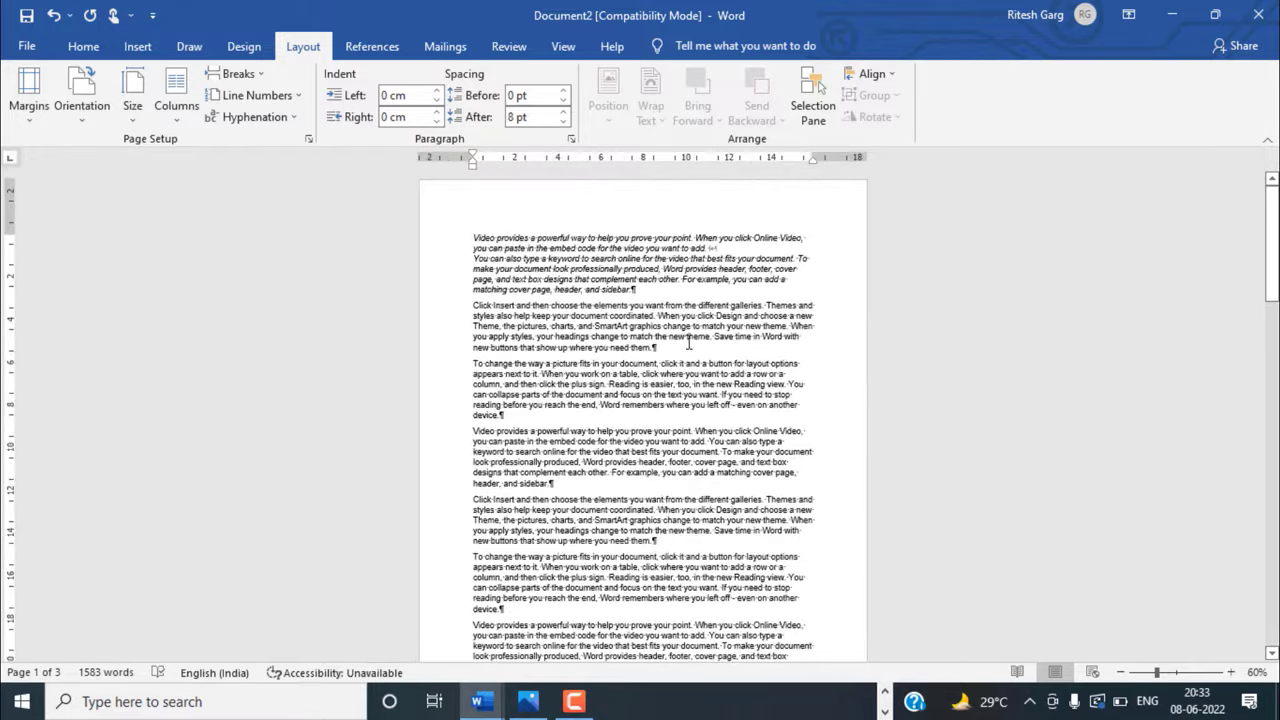
scroll(688, 343, "down", 5)
scroll(700, 360, "down", 3)
scroll(712, 380, "down", 3)
scroll(726, 398, "down", 2)
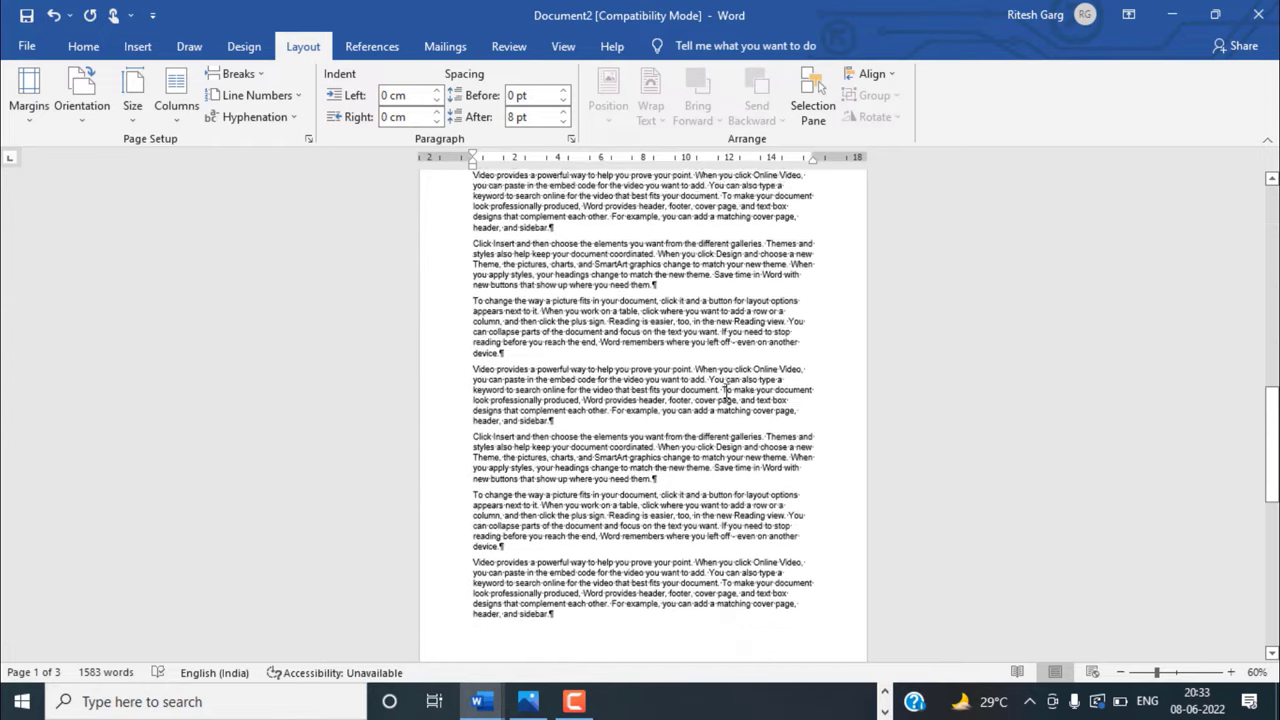
scroll(727, 398, "down", 5)
scroll(734, 434, "down", 4)
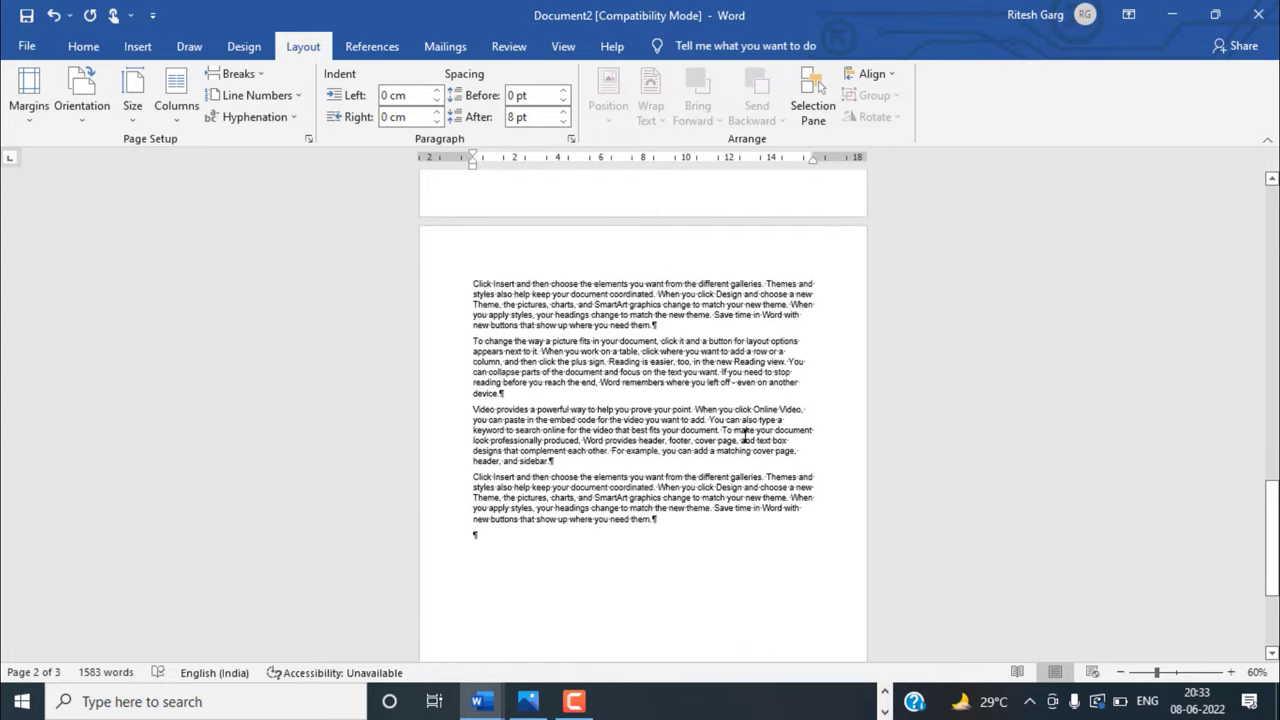
scroll(740, 436, "up", 3)
scroll(735, 436, "up", 5)
scroll(728, 437, "up", 5)
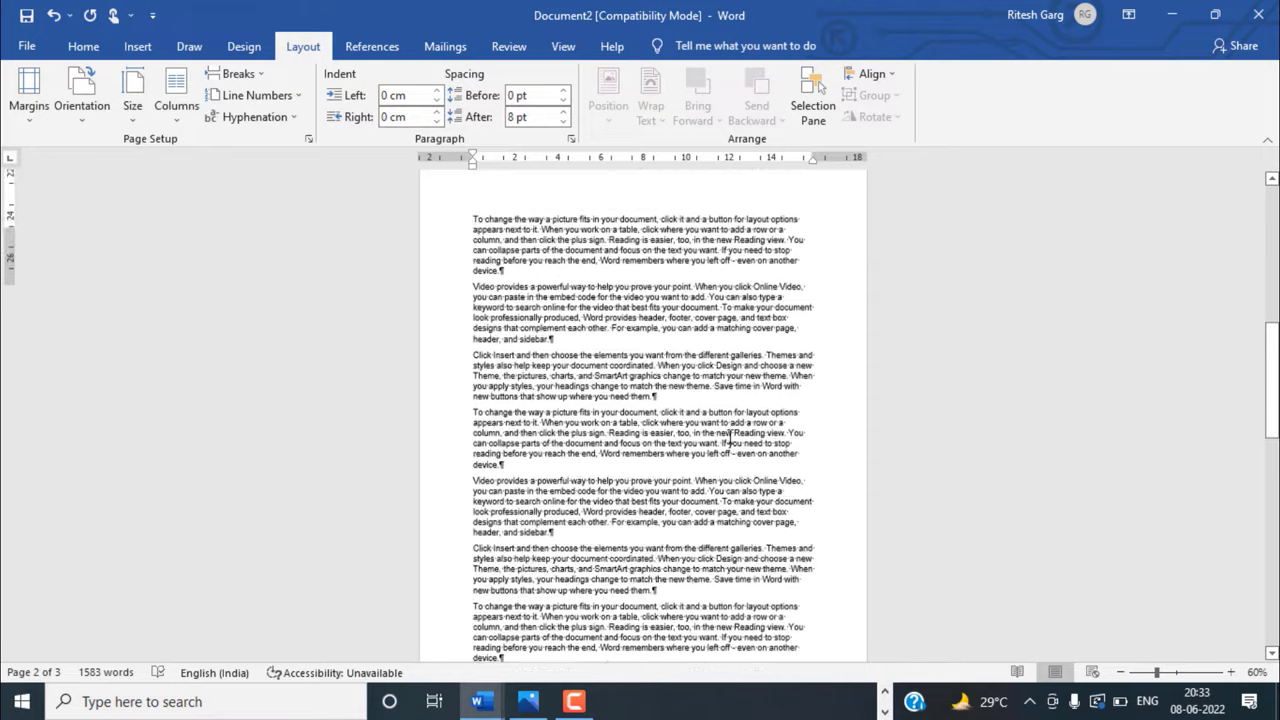
scroll(721, 437, "up", 4)
scroll(721, 437, "up", 4)
scroll(640, 360, "up", 4)
scroll(492, 231, "up", 3)
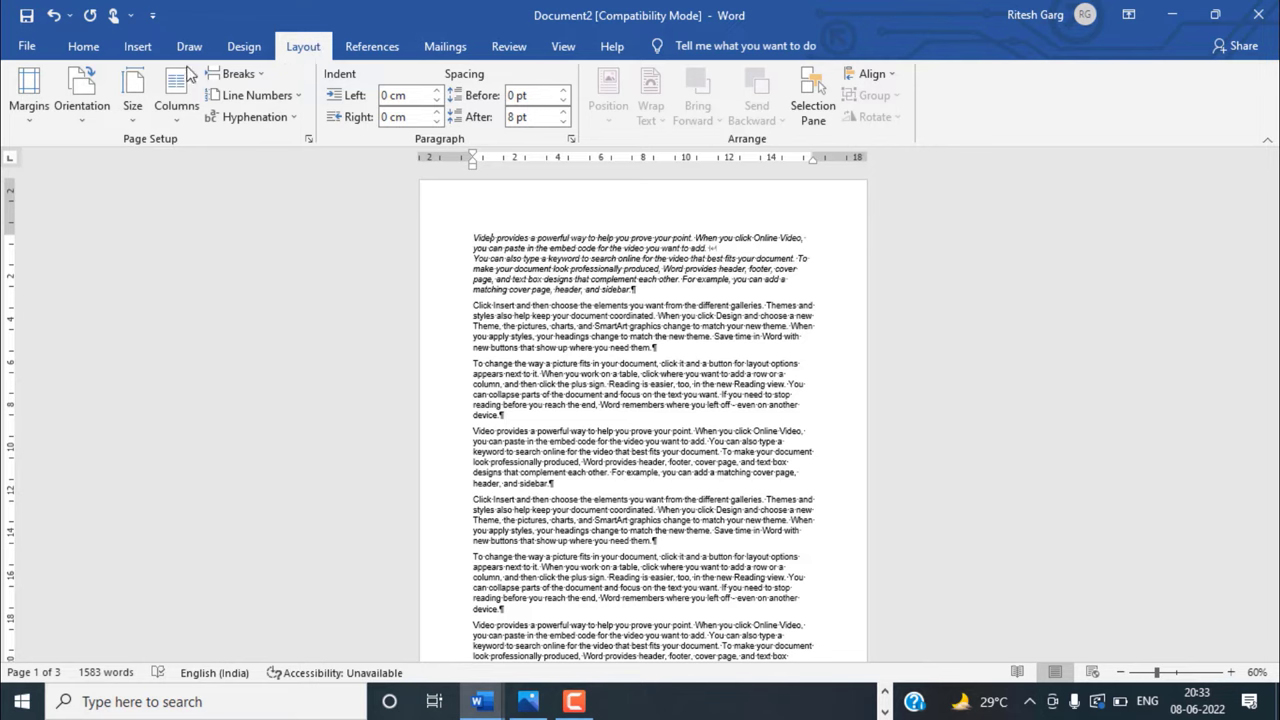
- Switch the pages to landscape orientation
left_click(82, 95)
left_click(106, 198)
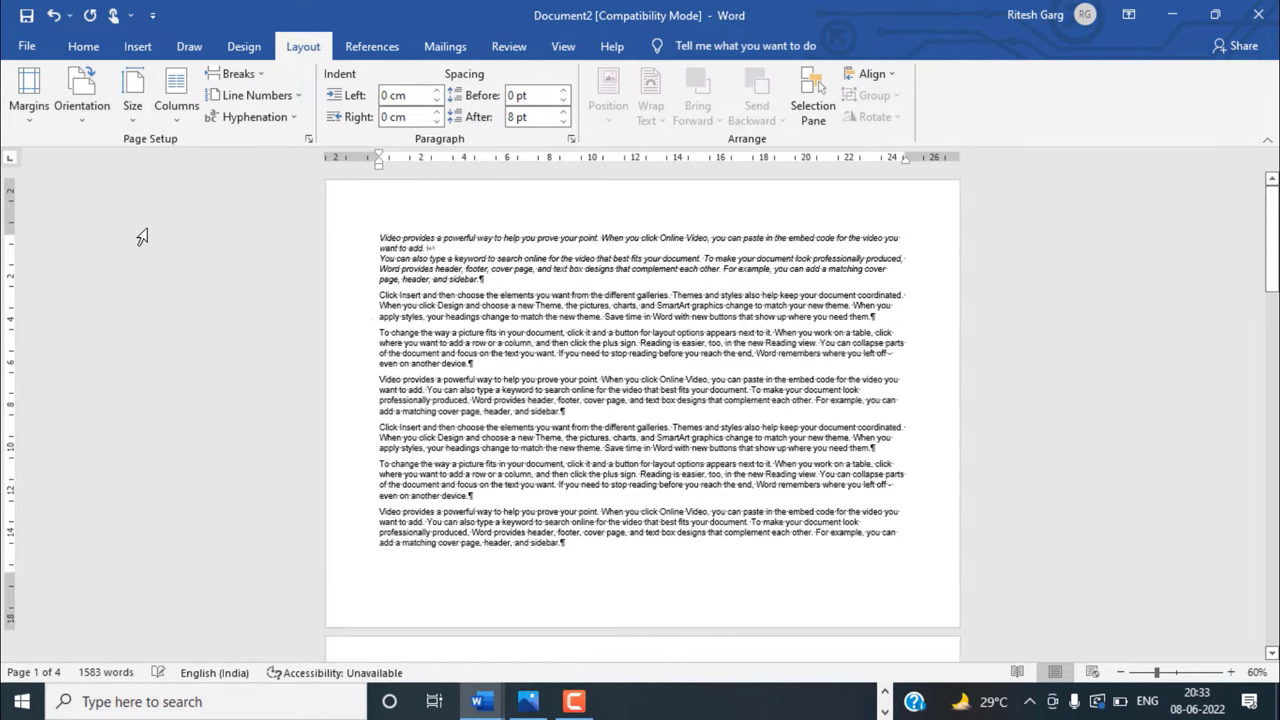
scroll(437, 354, "down", 3)
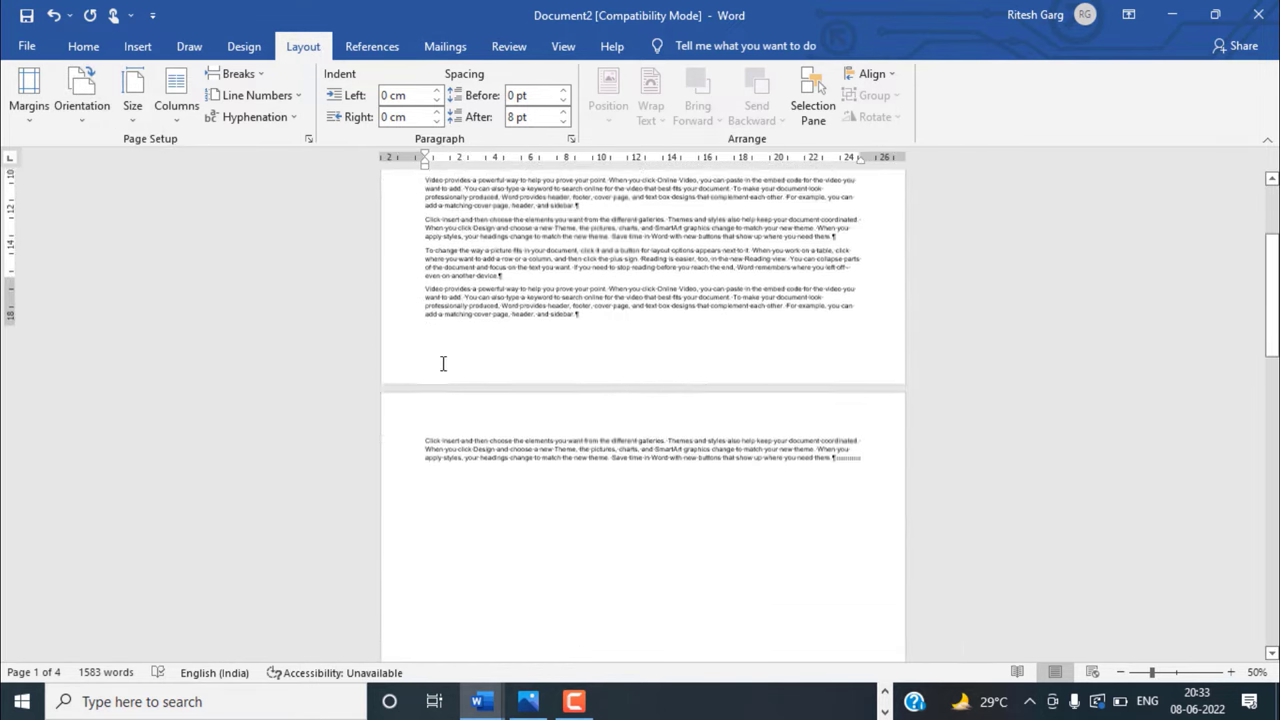
scroll(443, 363, "down", 4)
scroll(443, 371, "down", 5)
scroll(437, 375, "down", 2)
- Delete the section break so the two sections merge into one
key("BackSpace")
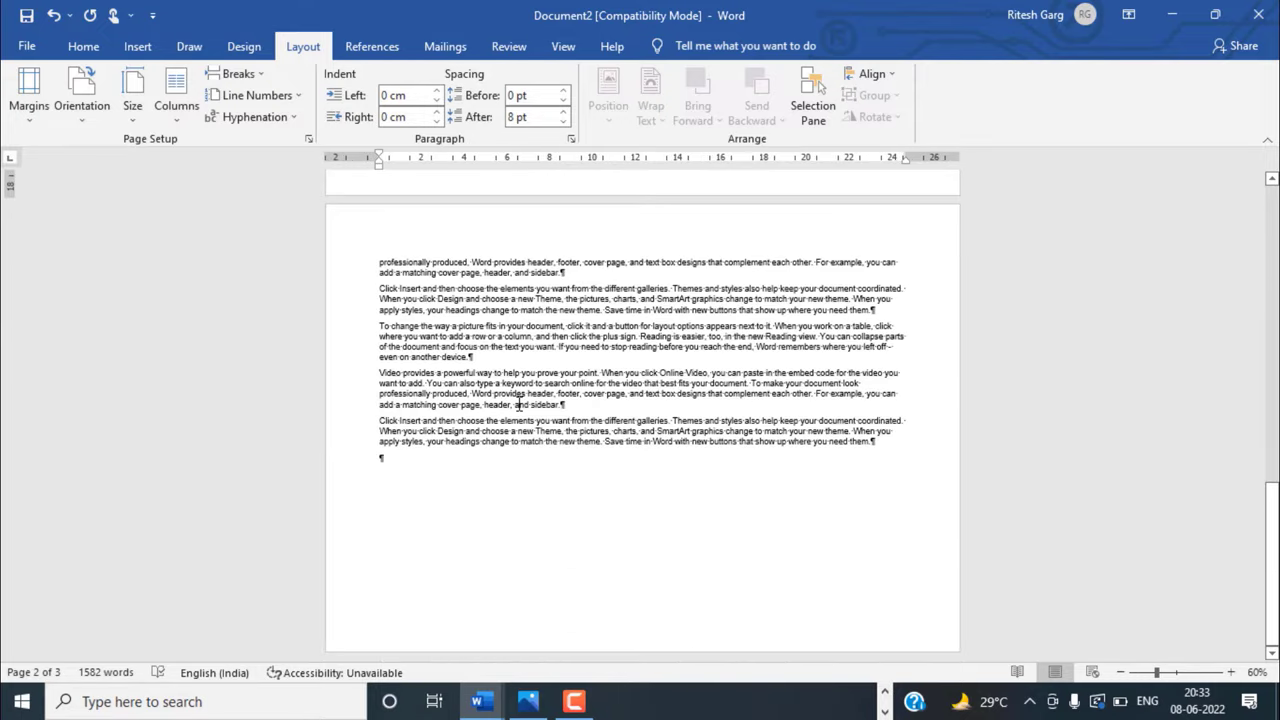
scroll(514, 400, "up", 2)
scroll(519, 402, "up", 2)
scroll(519, 402, "up", 4)
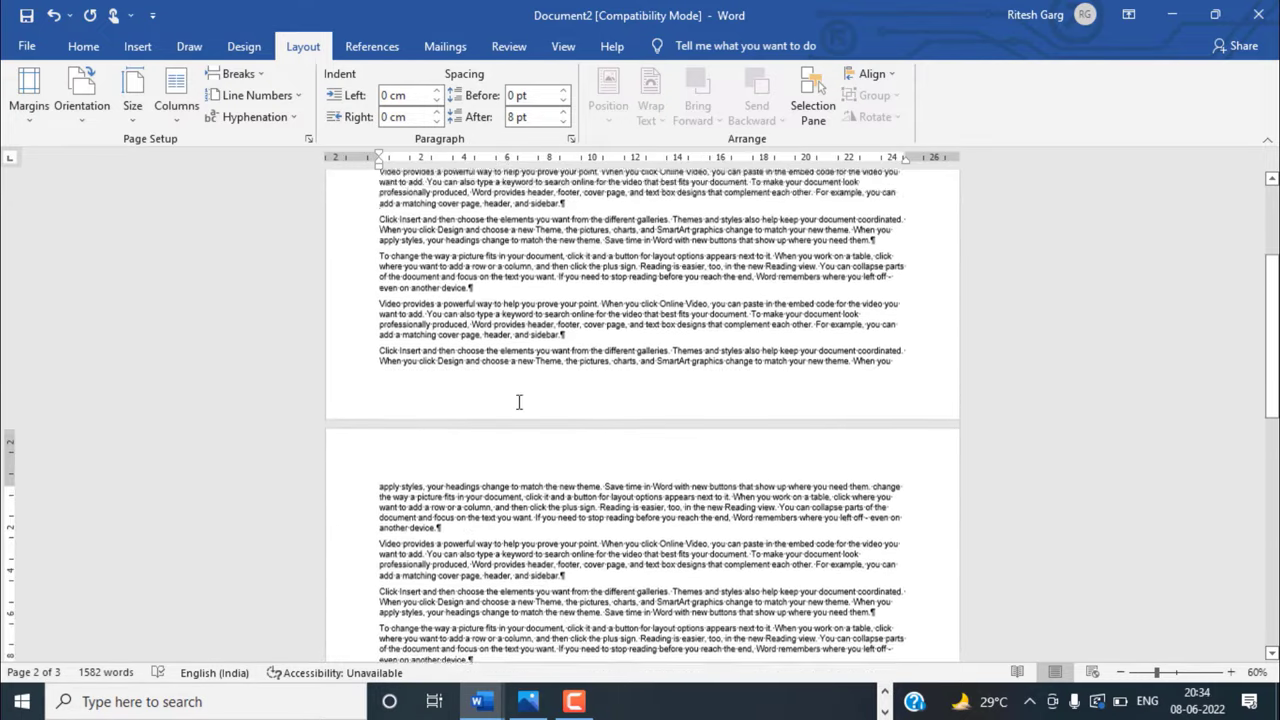
scroll(519, 402, "up", 4)
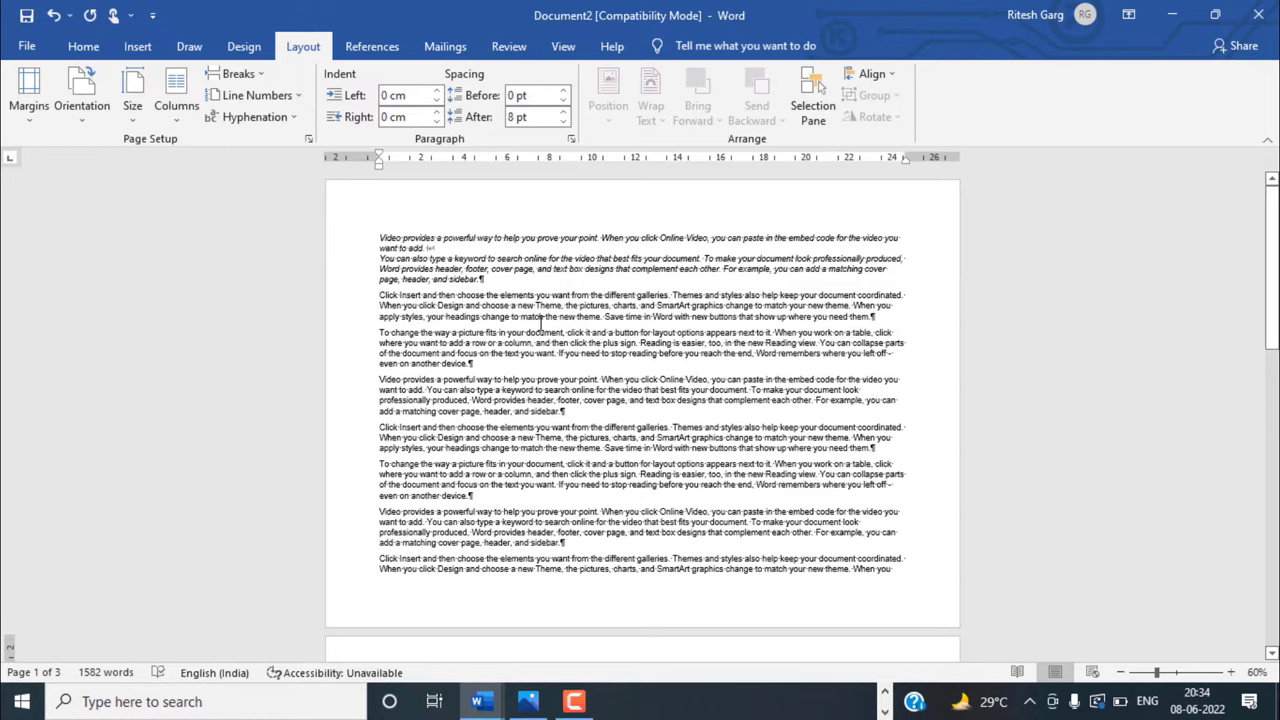
scroll(541, 321, "down", 2)
scroll(600, 370, "down", 3)
scroll(680, 420, "down", 3)
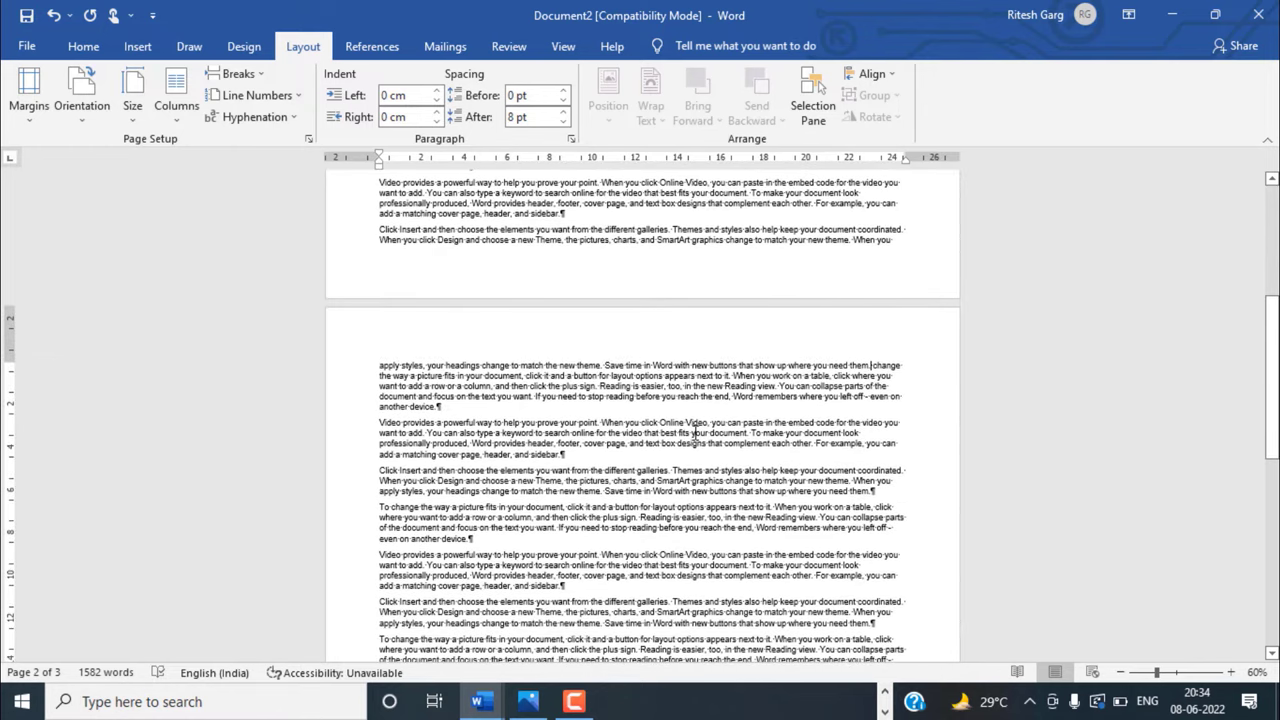
scroll(725, 425, "up", 2)
scroll(725, 425, "up", 2)
scroll(725, 425, "up", 1)
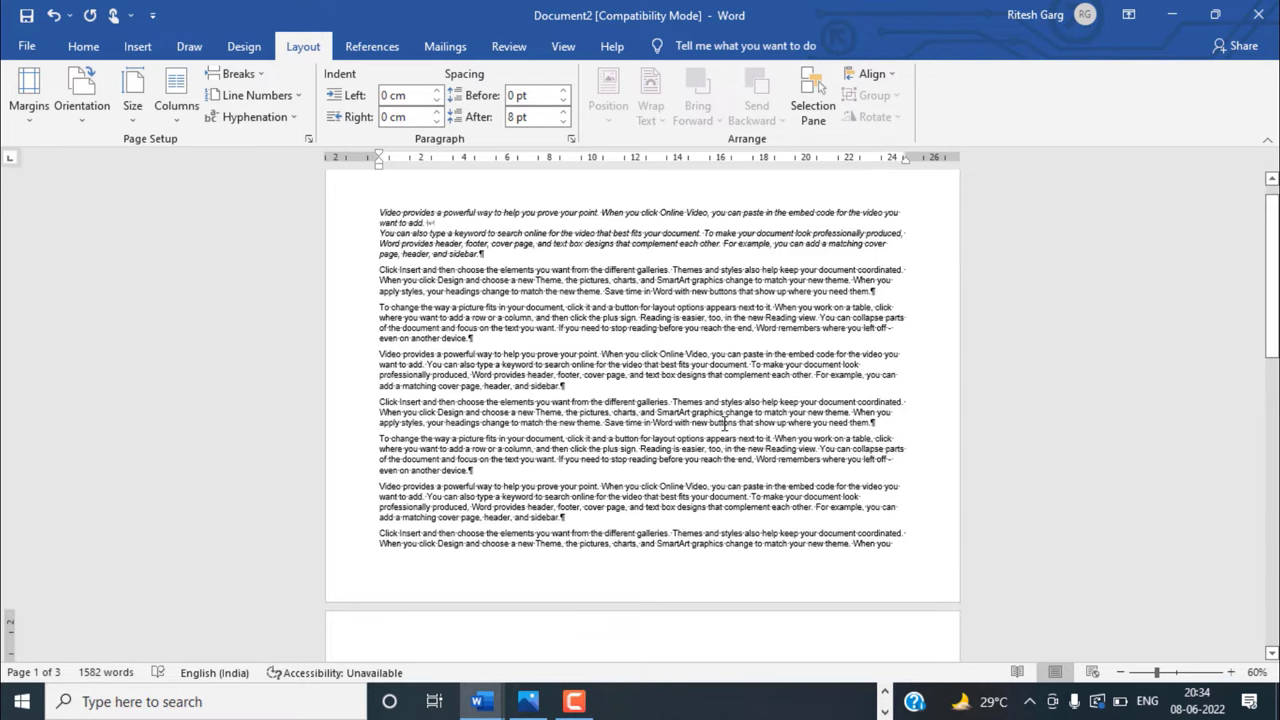
- Undo the landscape change so the pages return to portrait
key("ctrl+z")
scroll(715, 418, "down", 2)
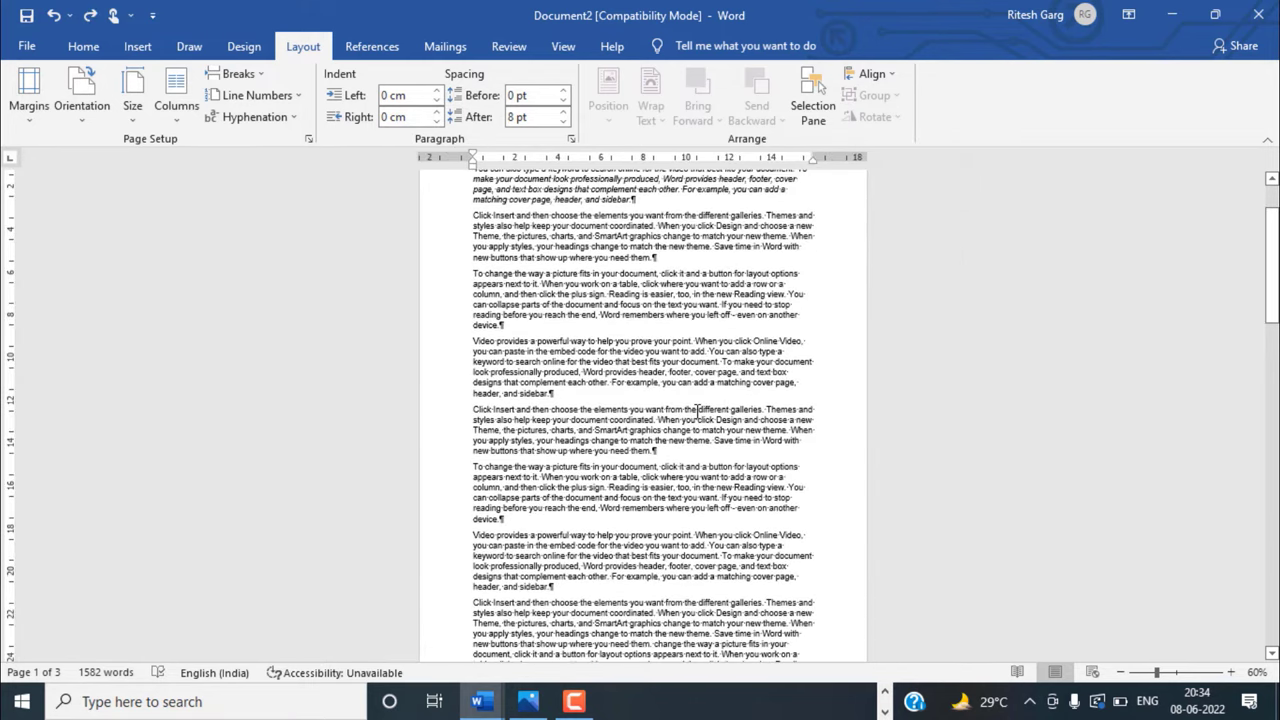
scroll(697, 410, "down", 2)
- Put the cursor before 'is easier, too' at the top of page 2
scroll(680, 370, "up", 2)
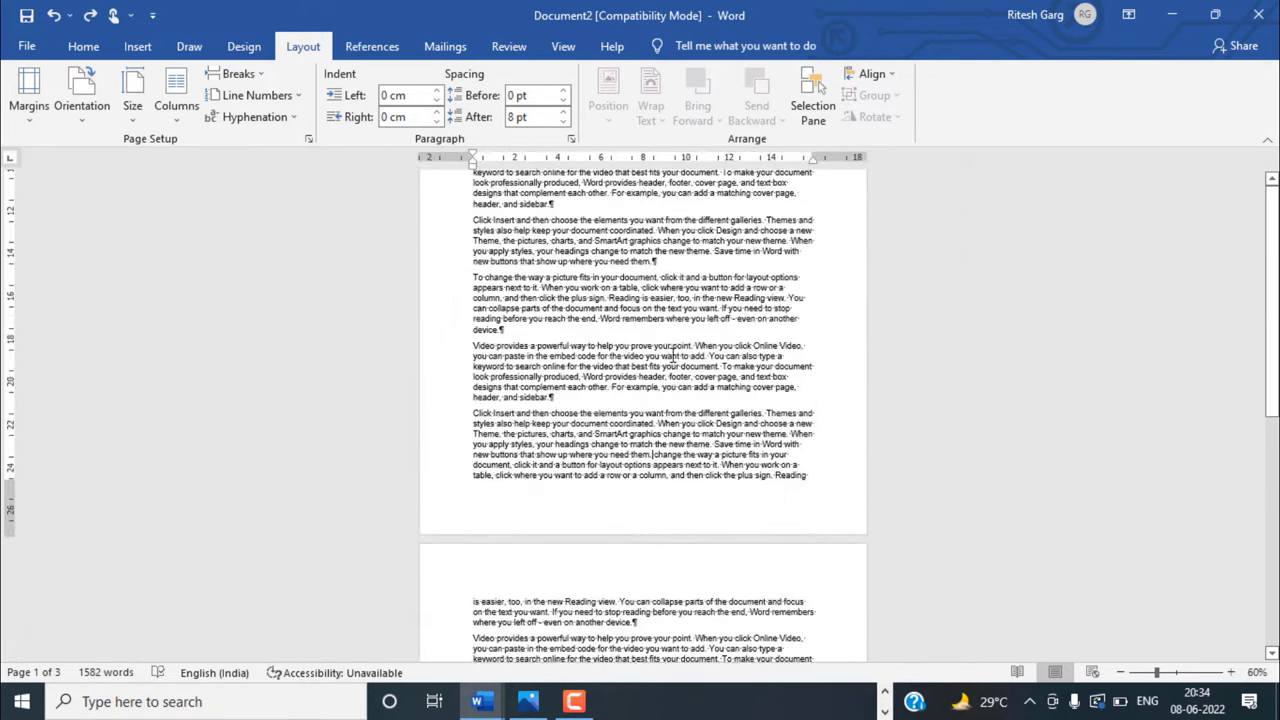
scroll(652, 350, "down", 2)
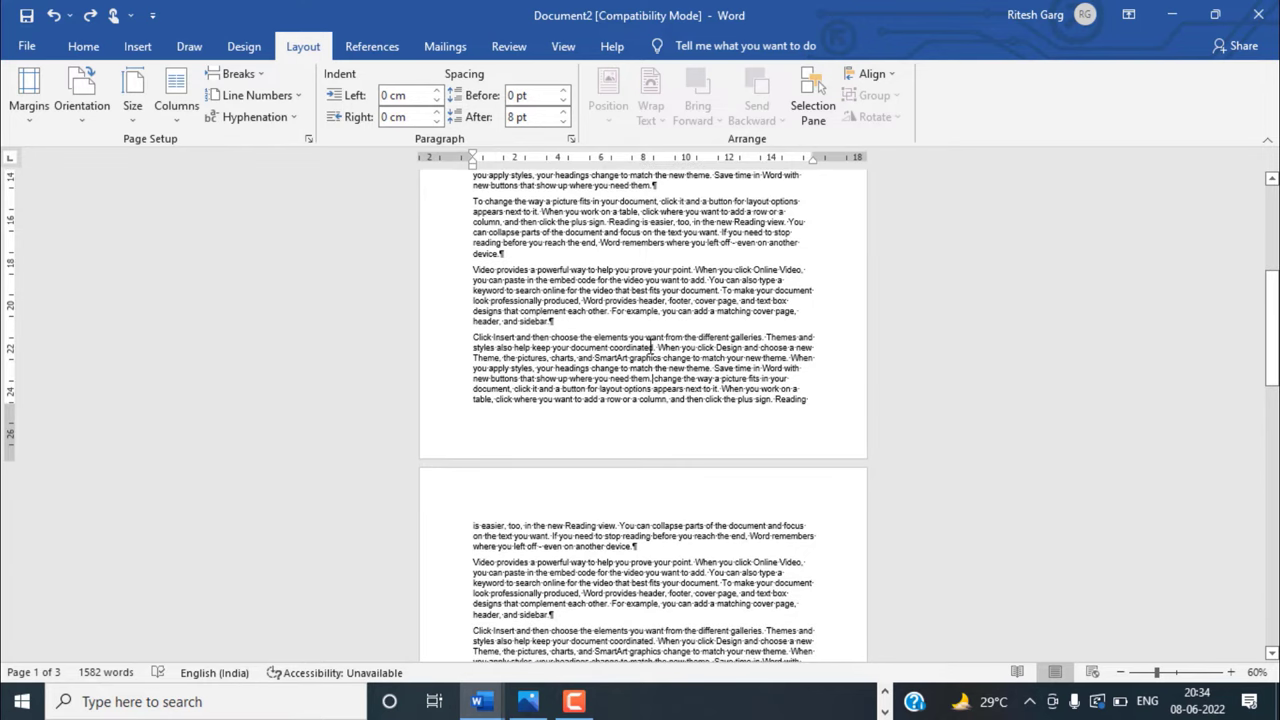
scroll(650, 346, "down", 3)
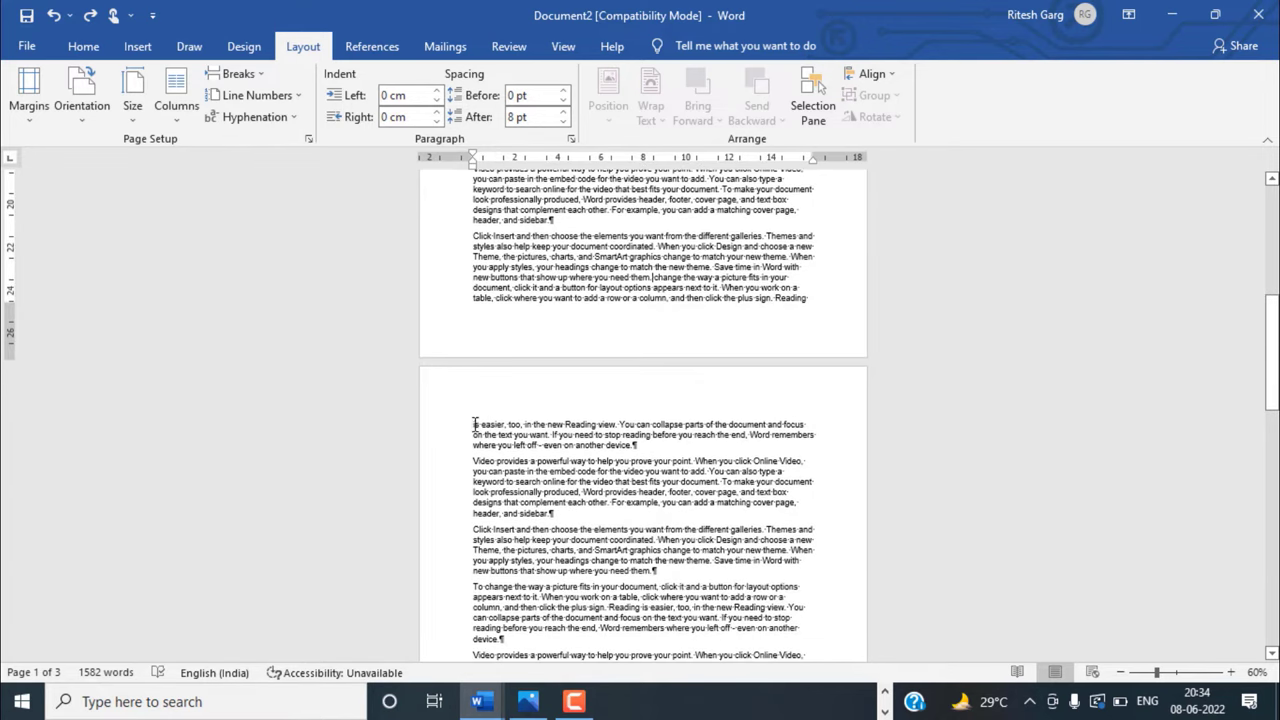
left_click(474, 424)
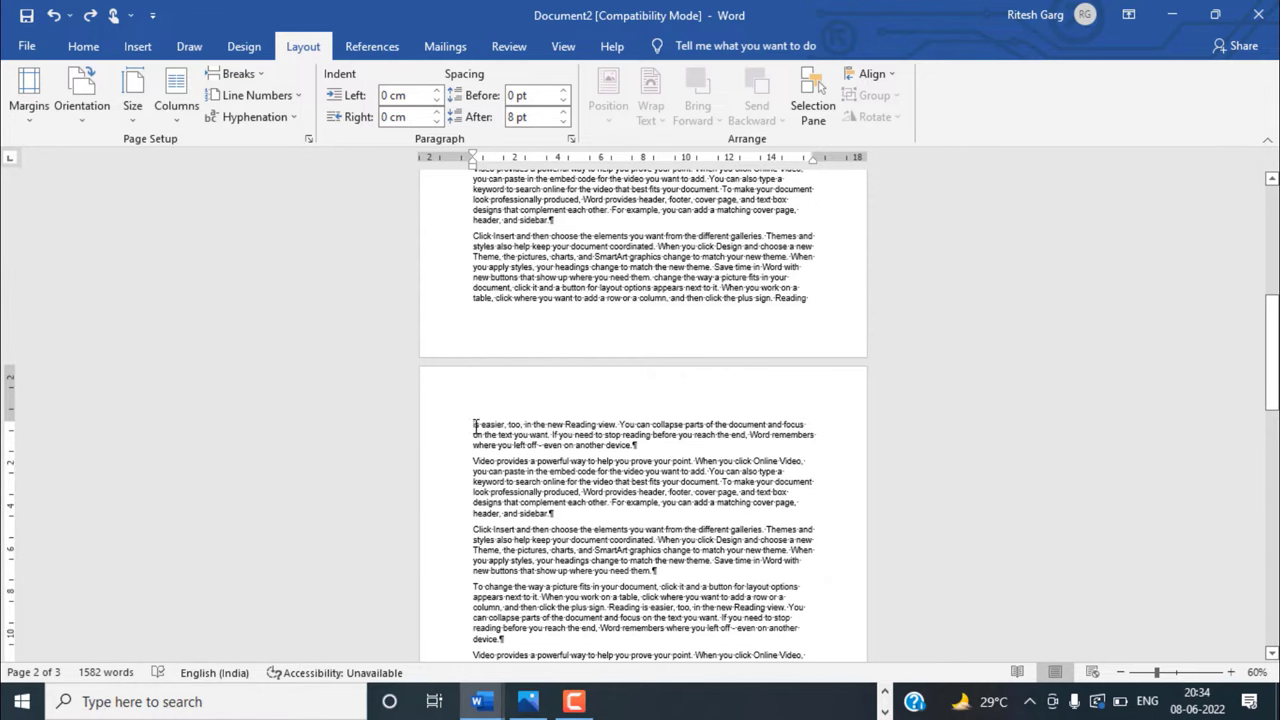
scroll(533, 433, "down", 3)
scroll(500, 380, "down", 6)
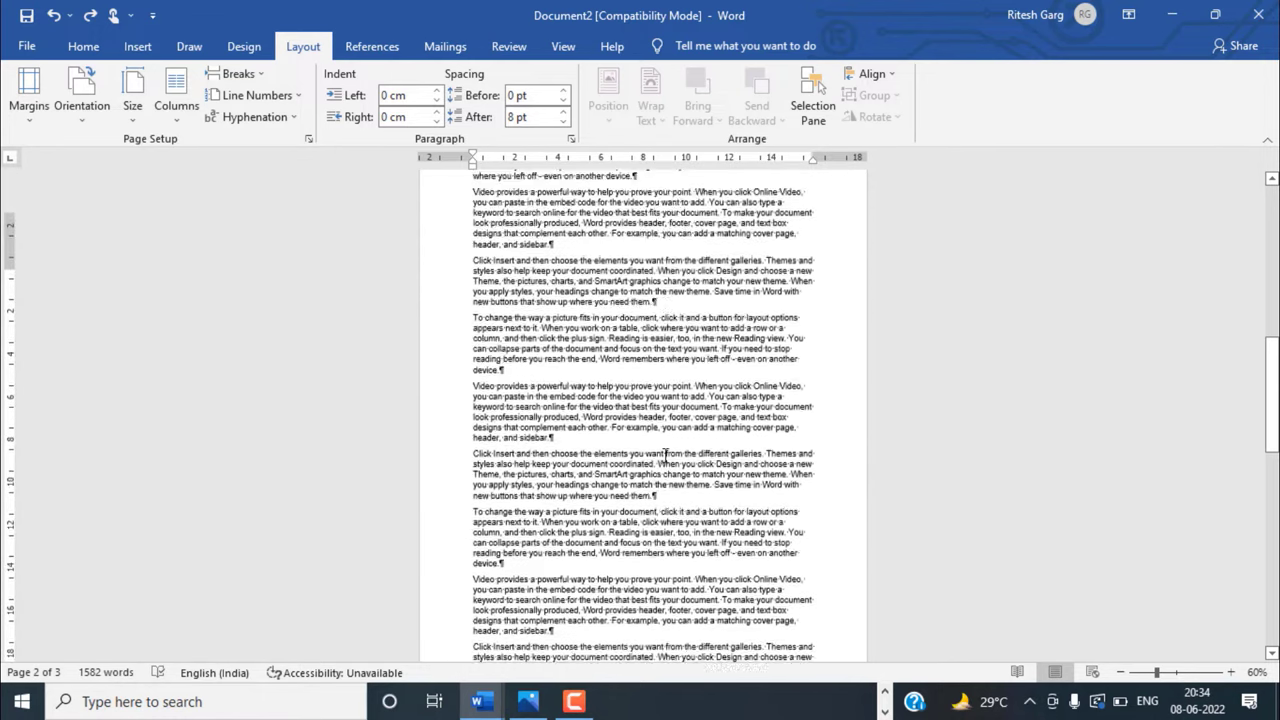
scroll(445, 265, "up", 6)
scroll(445, 265, "up", 6, "ctrl")
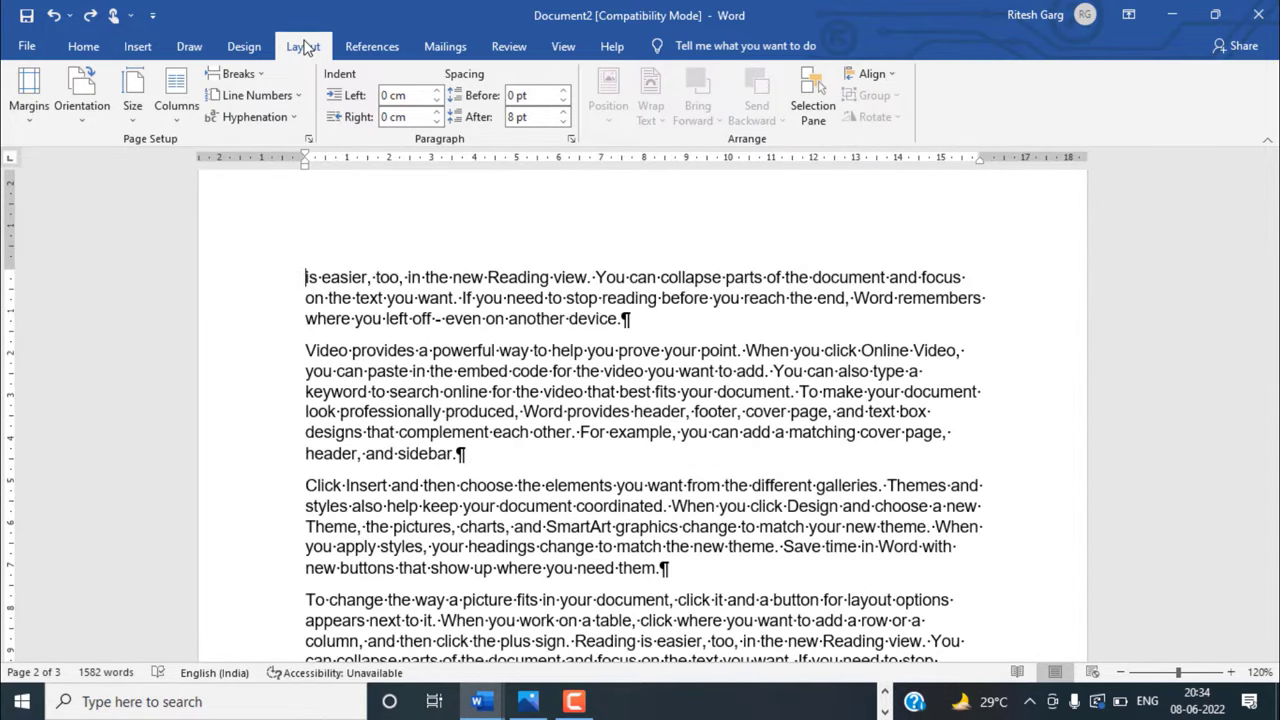
- Insert a section break there so 'is easier, too…' begins a new section
left_click(242, 74)
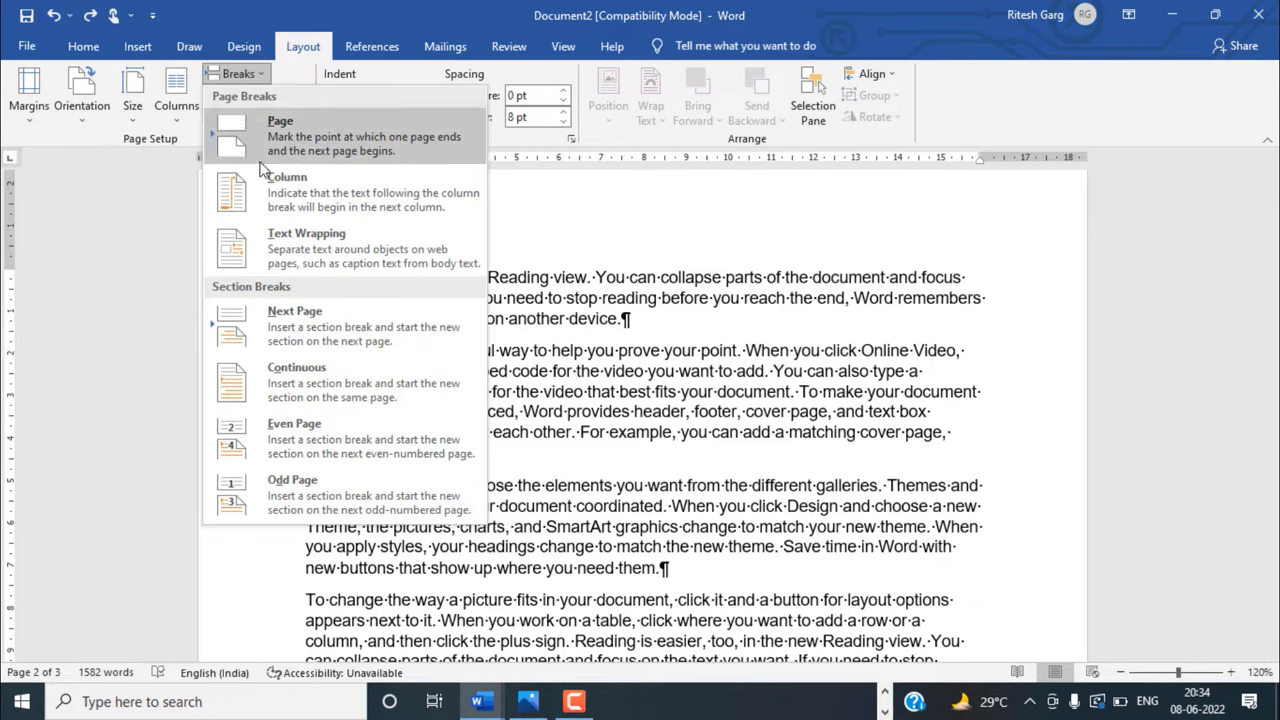
left_click(294, 393)
scroll(316, 307, "up", 5)
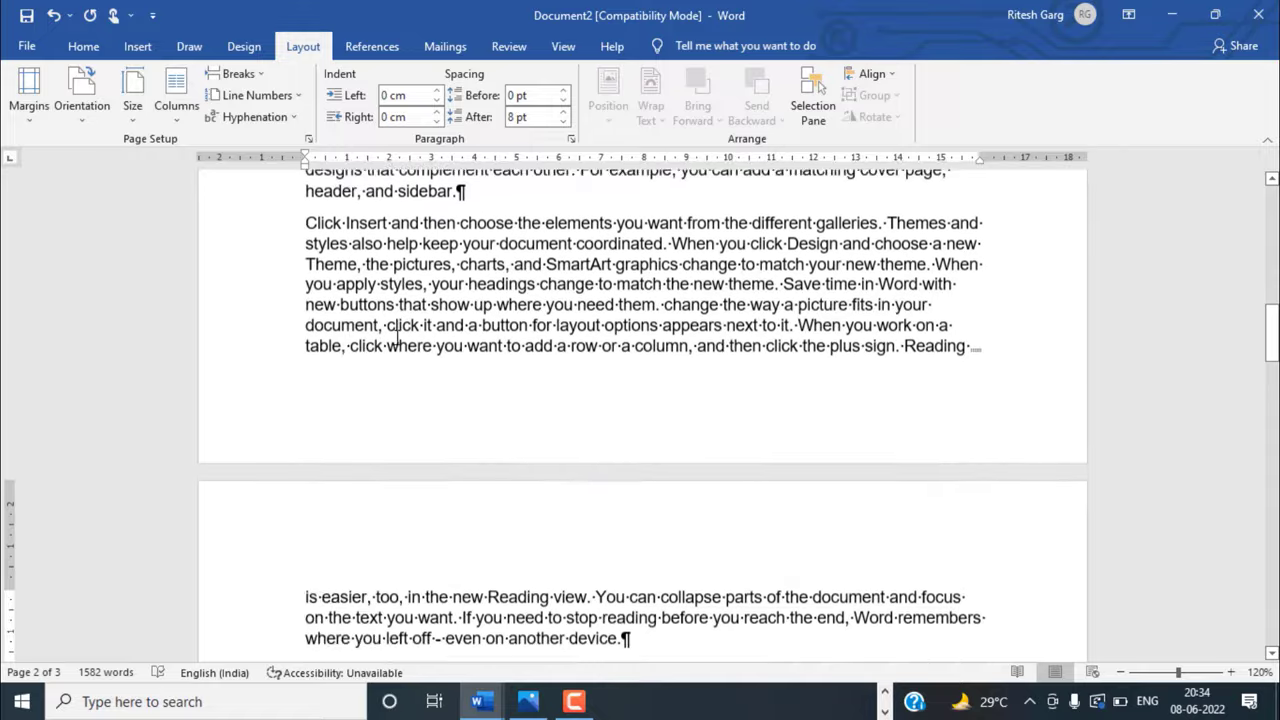
scroll(939, 372, "down", 1)
scroll(939, 372, "down", 2)
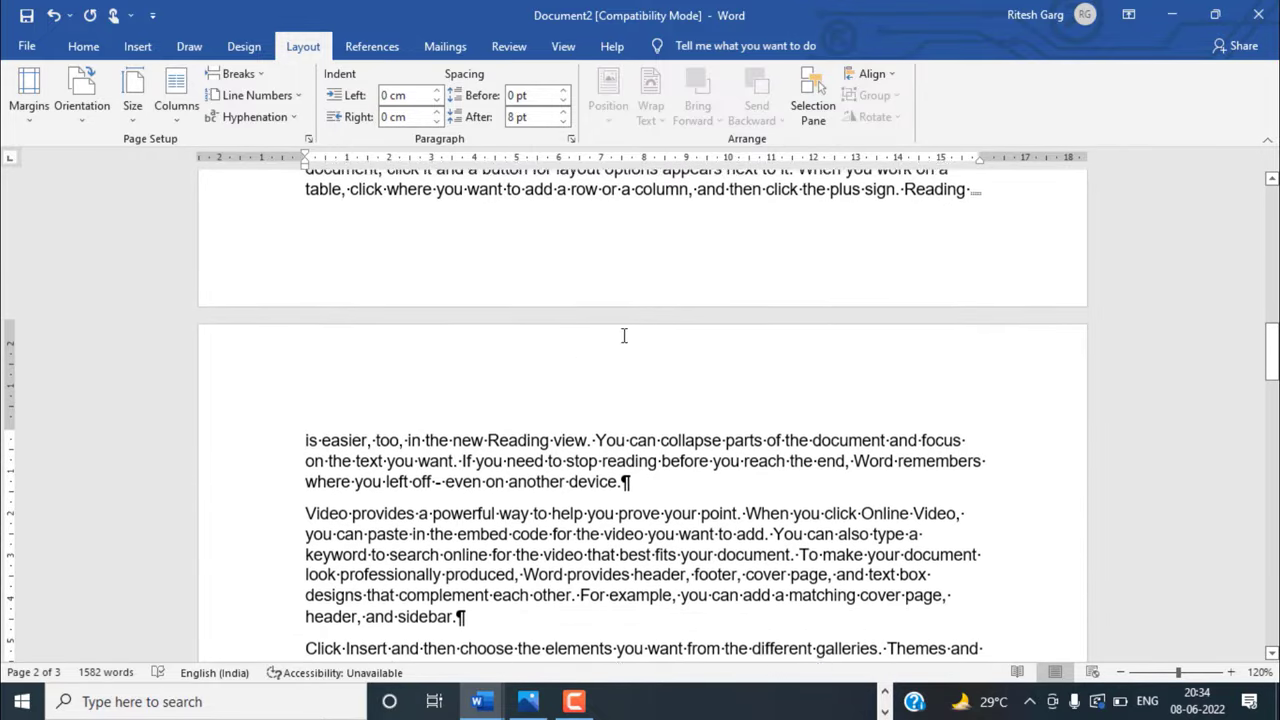
left_click(83, 47)
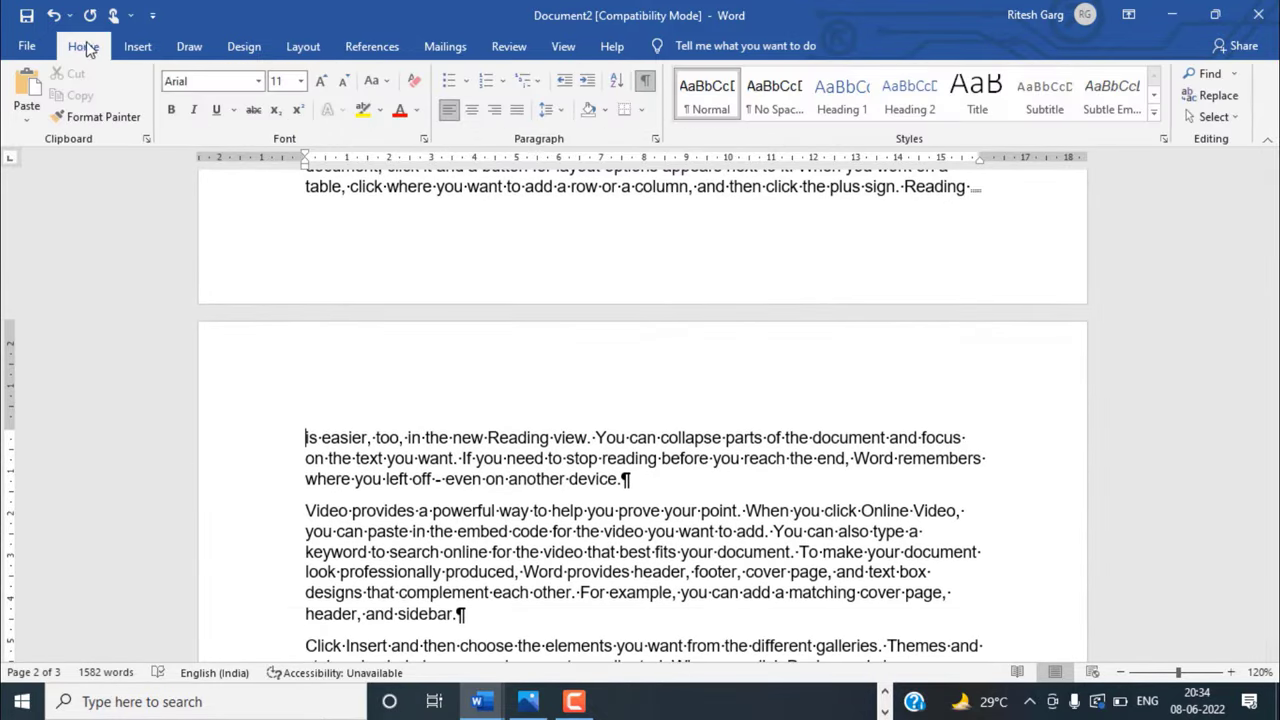
left_click(648, 88)
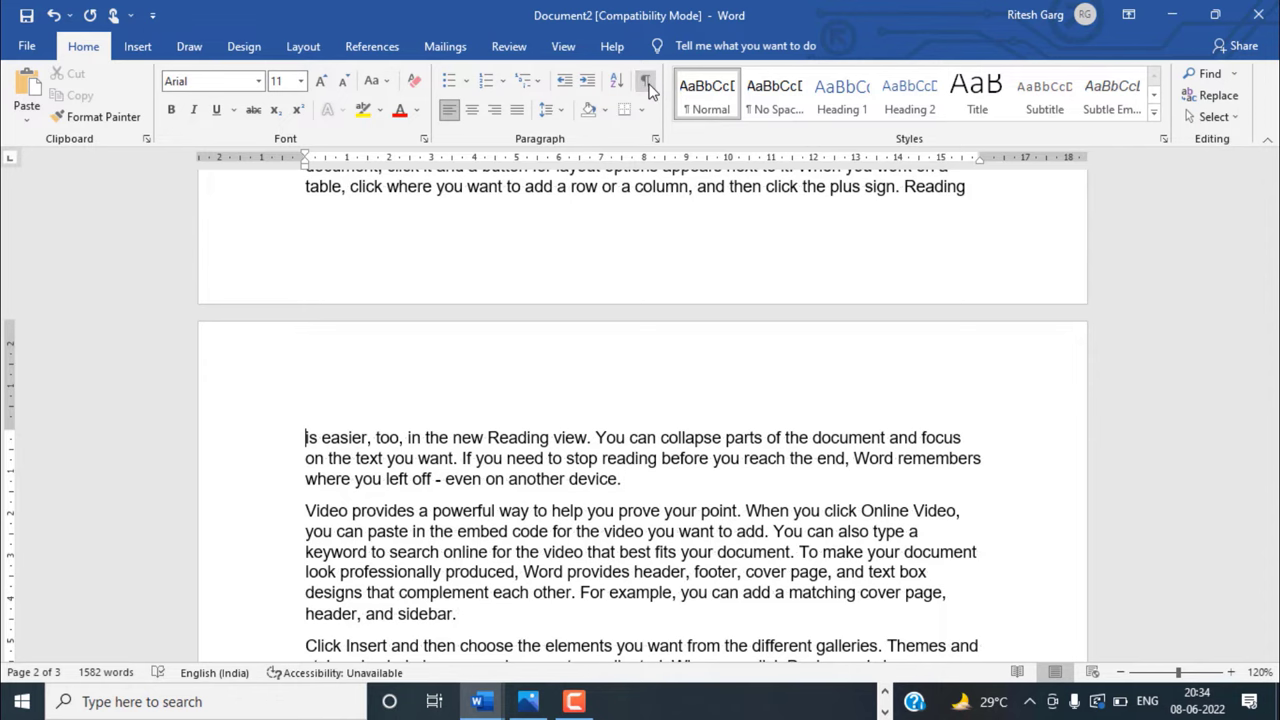
left_click(648, 88)
scroll(1000, 249, "up", 3)
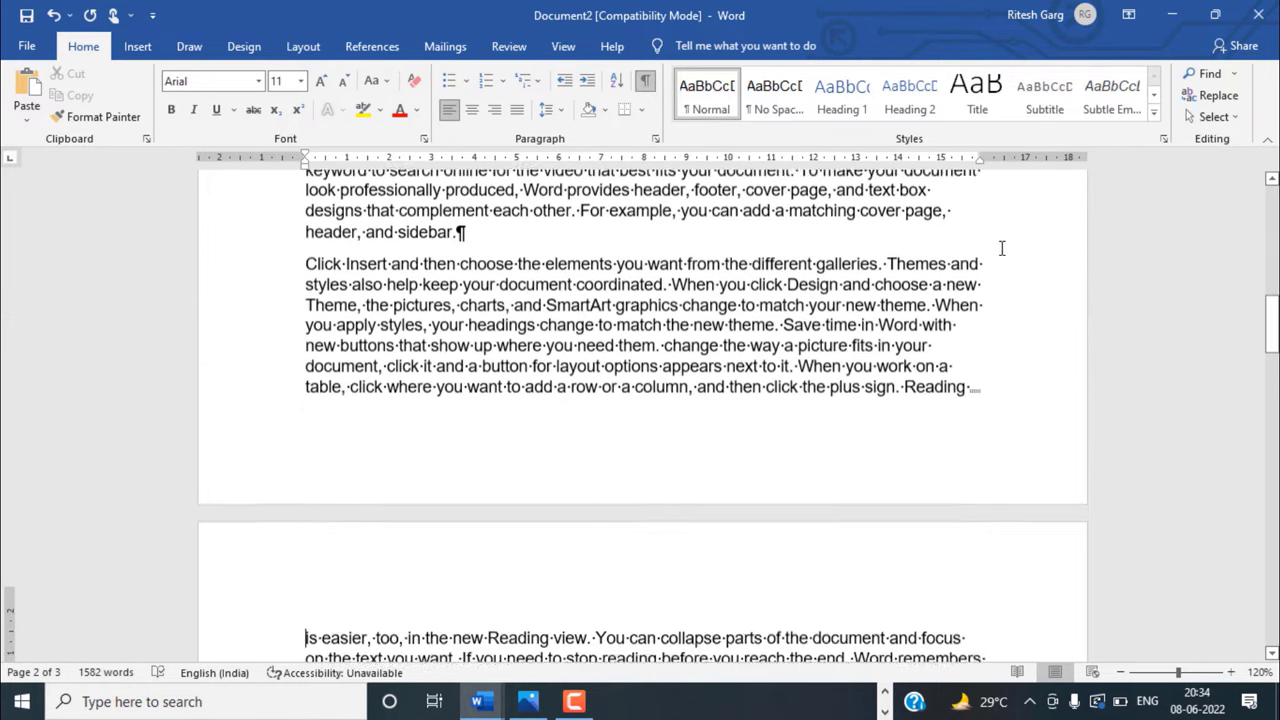
scroll(924, 372, "down", 2)
scroll(924, 372, "down", 1)
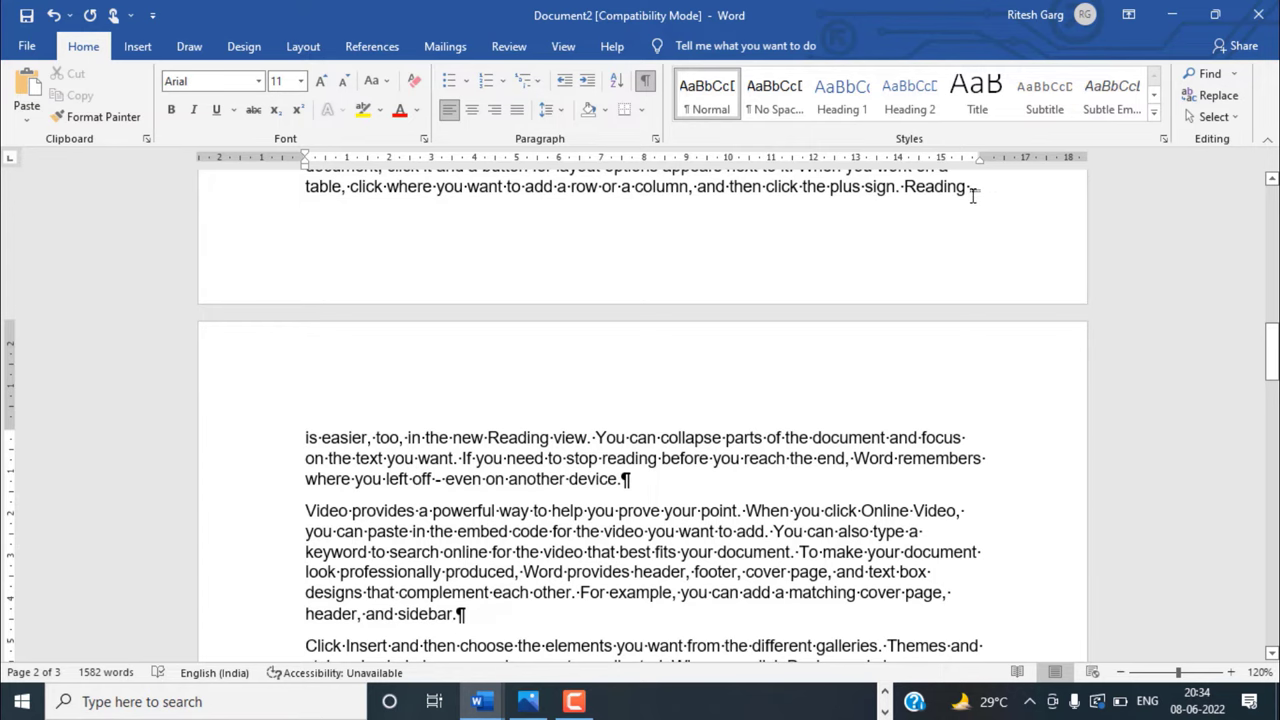
left_click(972, 196)
scroll(987, 194, "up", 5, "ctrl")
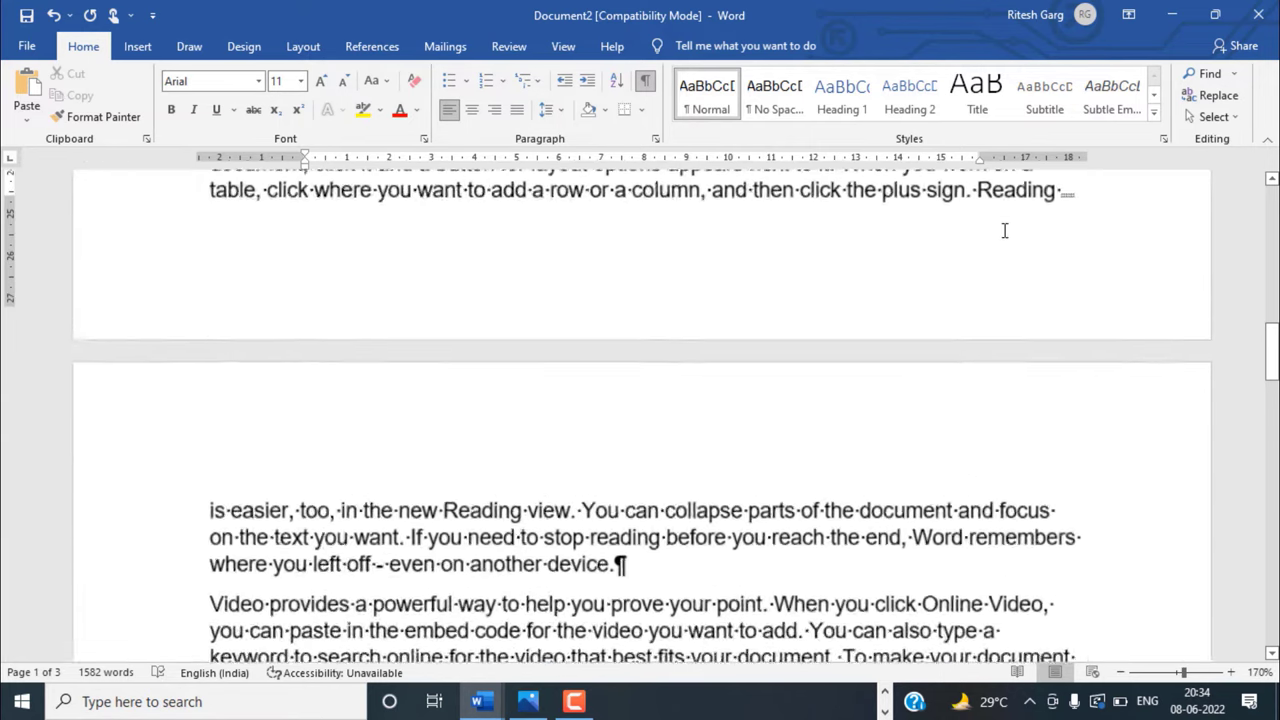
scroll(657, 351, "down", 6)
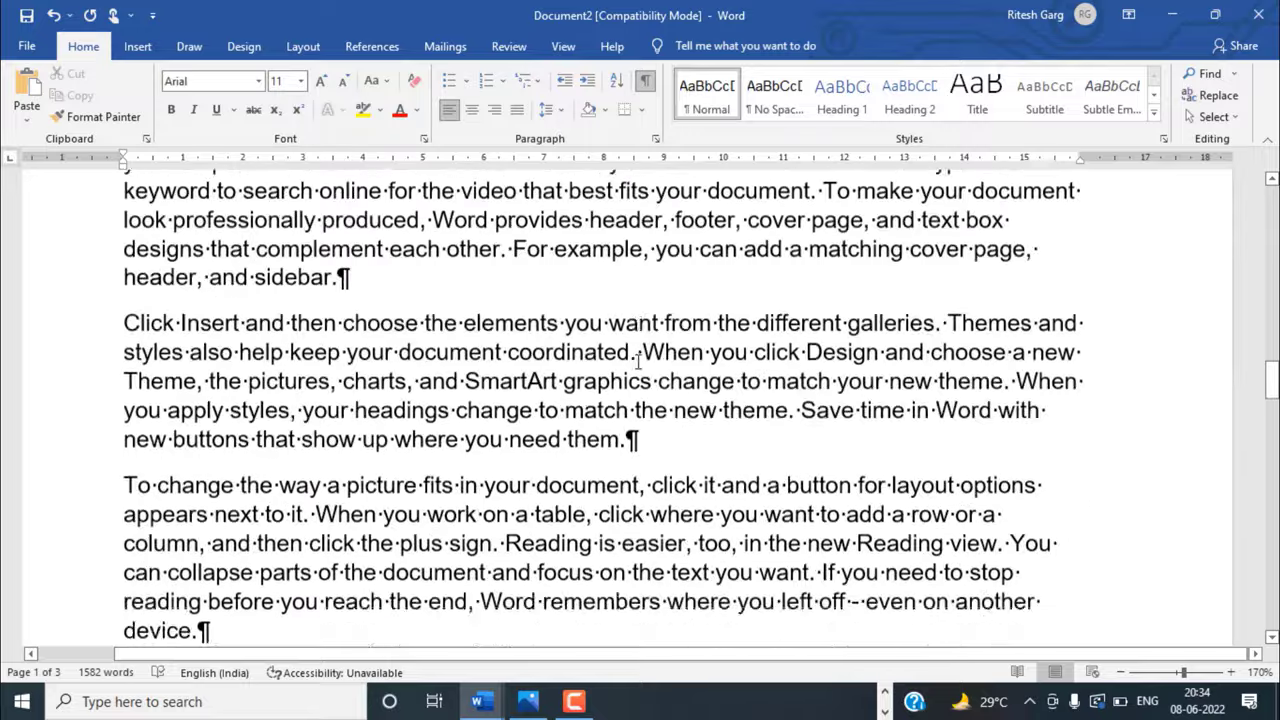
scroll(640, 355, "down", 2)
scroll(625, 360, "down", 9, "ctrl")
scroll(650, 370, "down", 5)
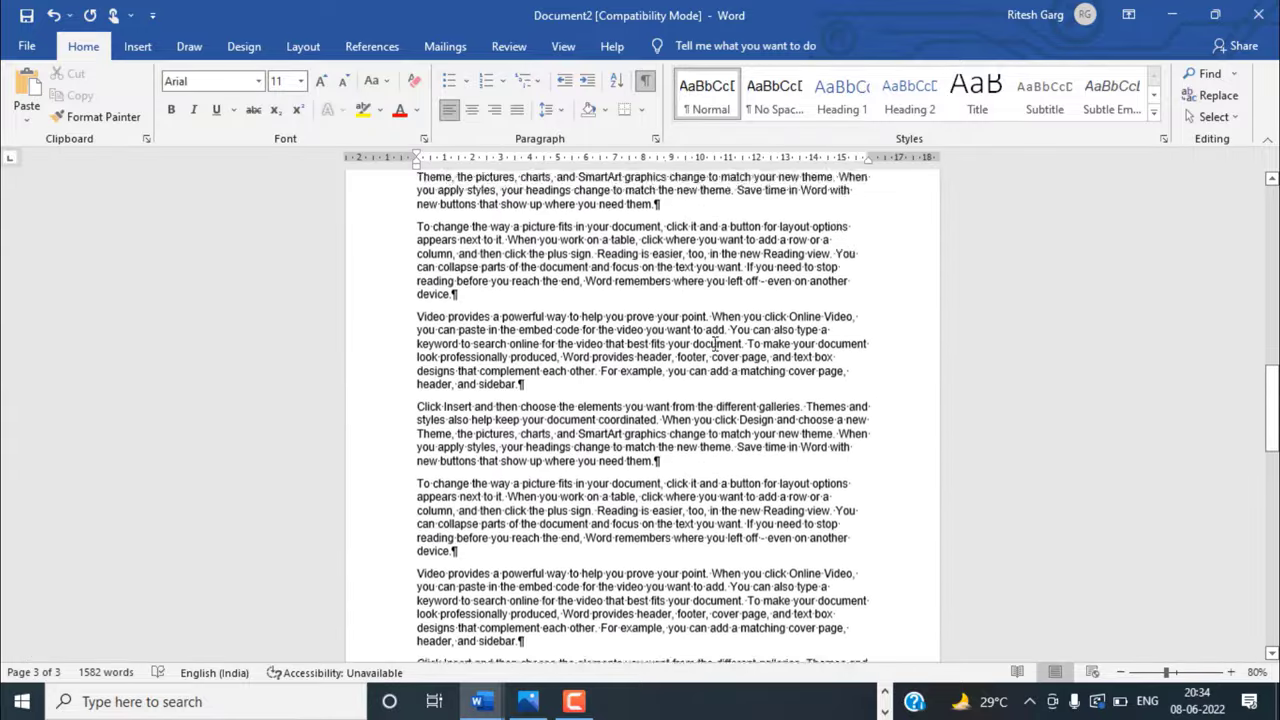
scroll(682, 378, "up", 2)
scroll(682, 378, "down", 1)
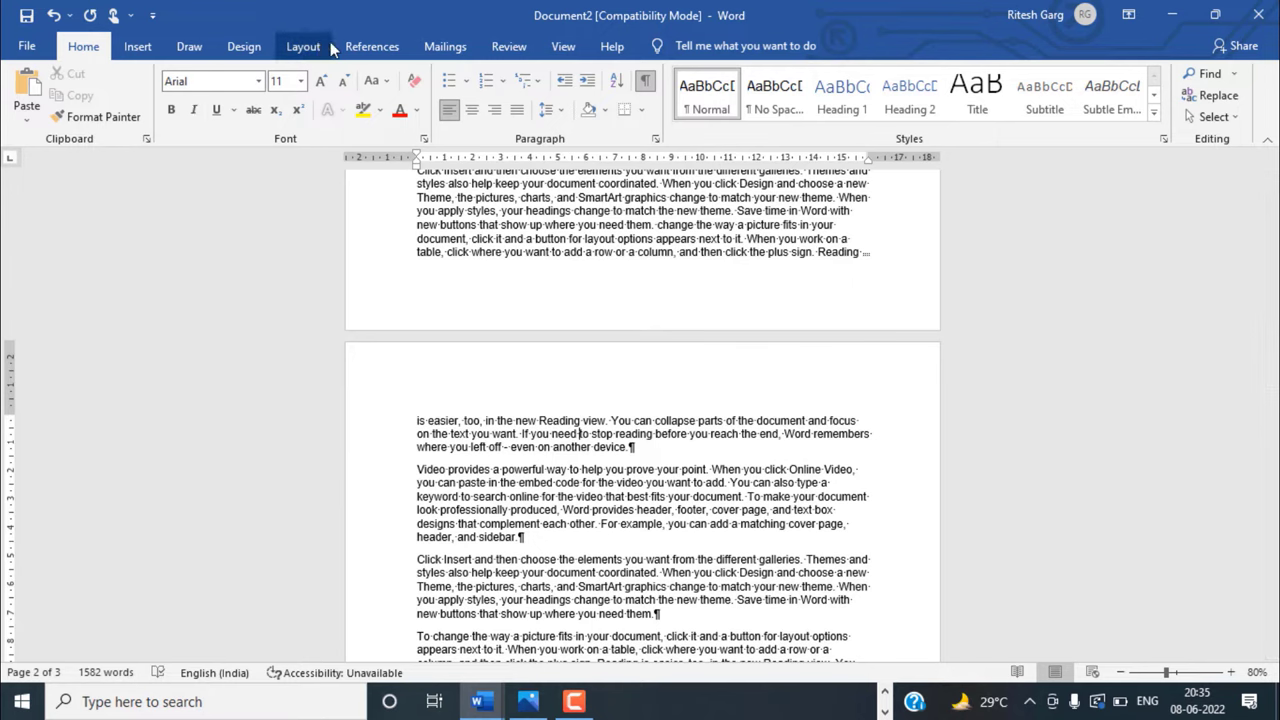
- Set the section starting 'is easier, too' to Landscape, keeping page 1 portrait
left_click(303, 46)
left_click(82, 118)
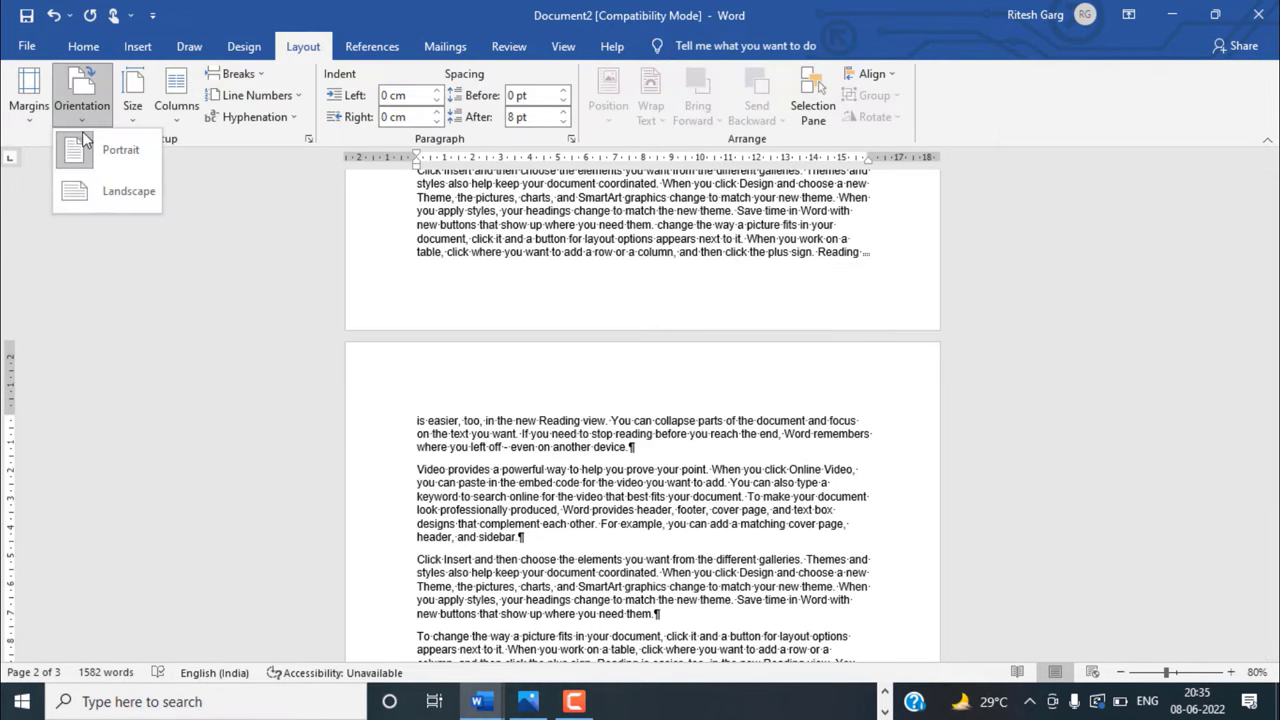
left_click(88, 193)
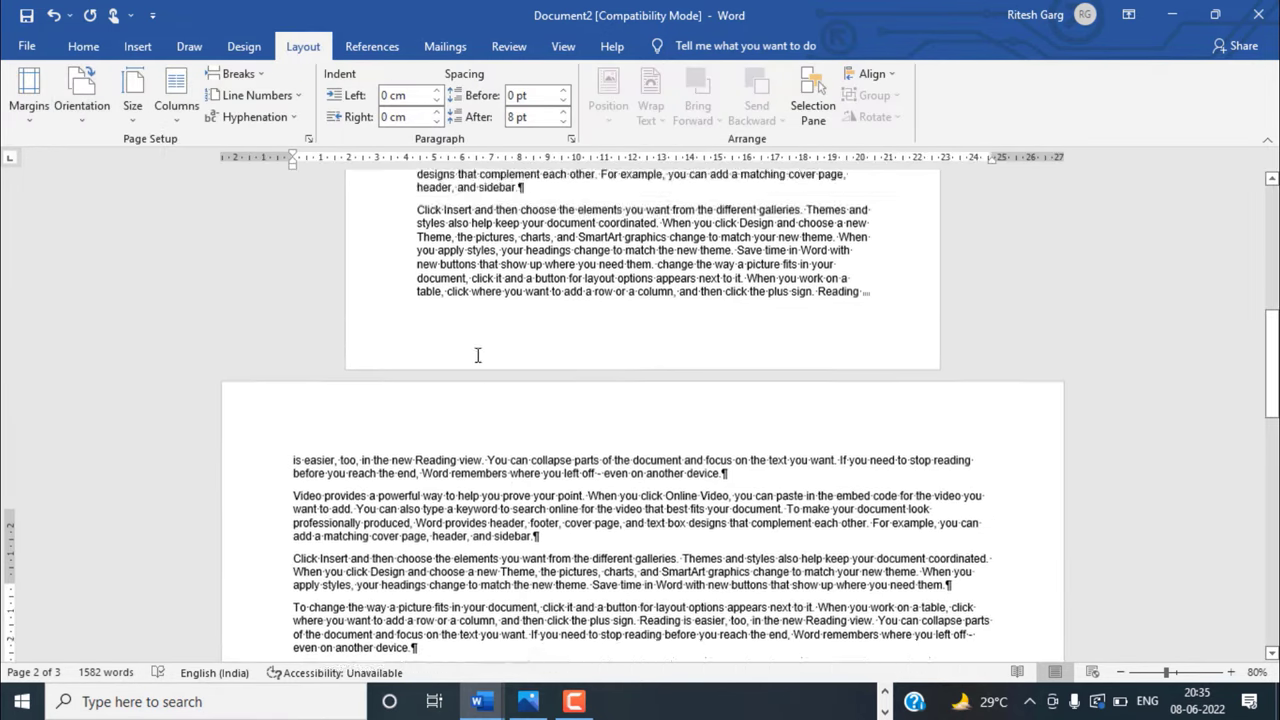
scroll(477, 354, "down", 2)
scroll(497, 372, "down", 2)
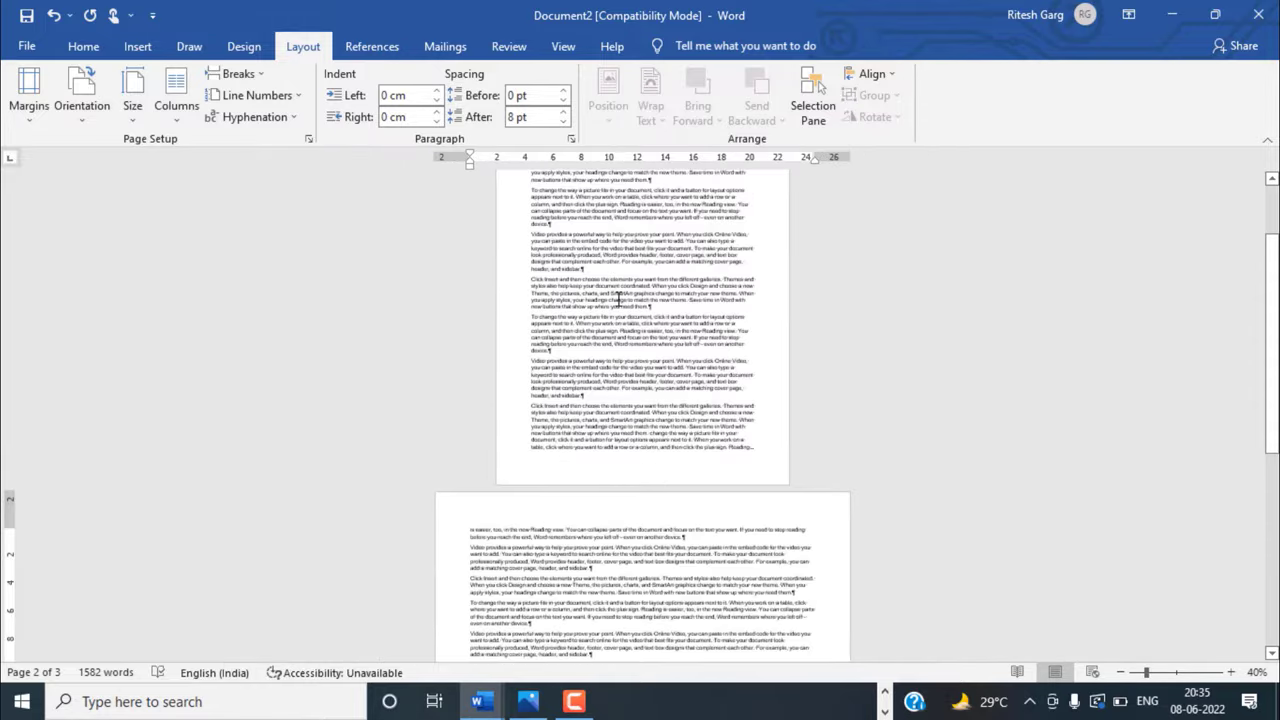
scroll(619, 300, "down", 2)
scroll(622, 340, "down", 3)
scroll(617, 417, "down", 2)
scroll(668, 480, "down", 3)
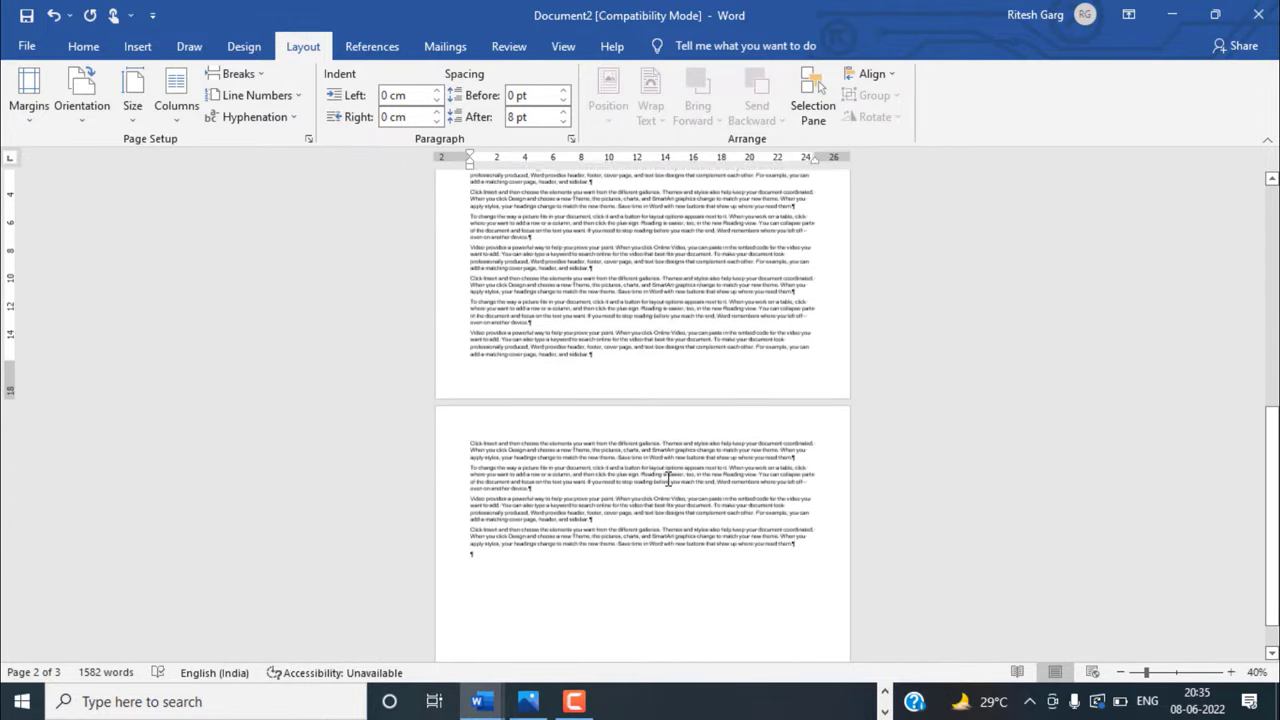
scroll(668, 480, "down", 1)
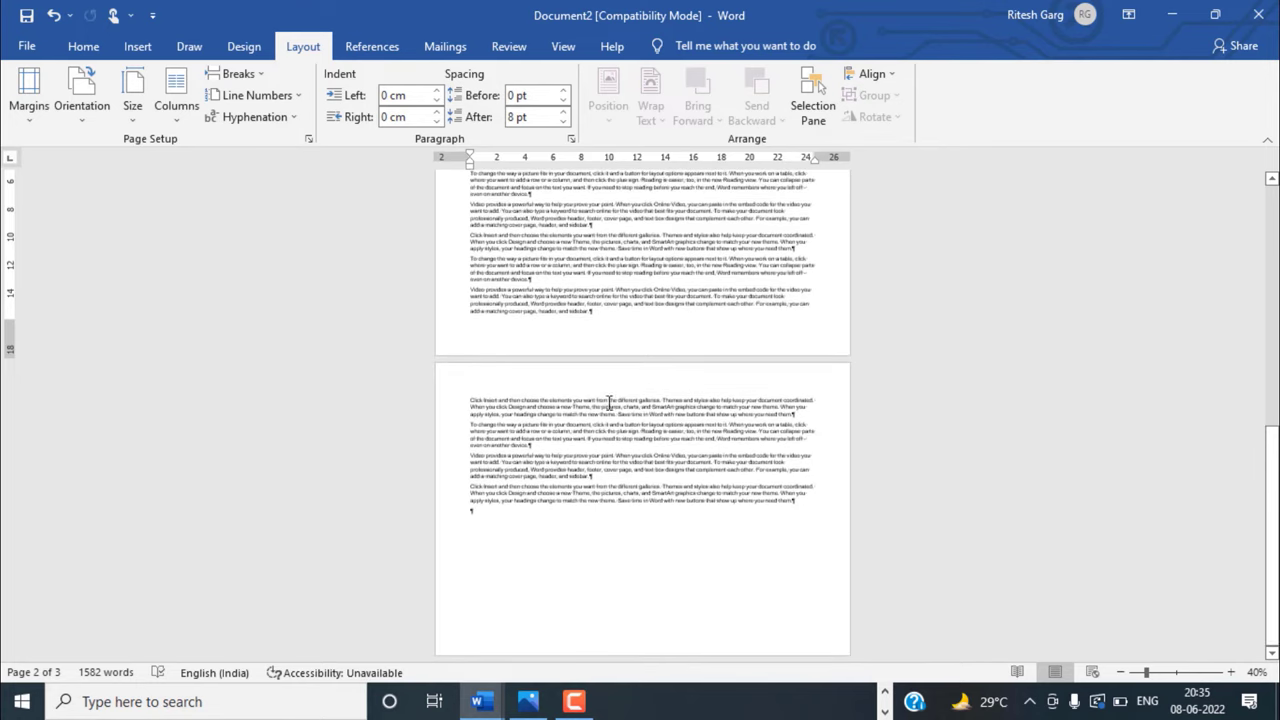
scroll(468, 400, "up", 3, "ctrl")
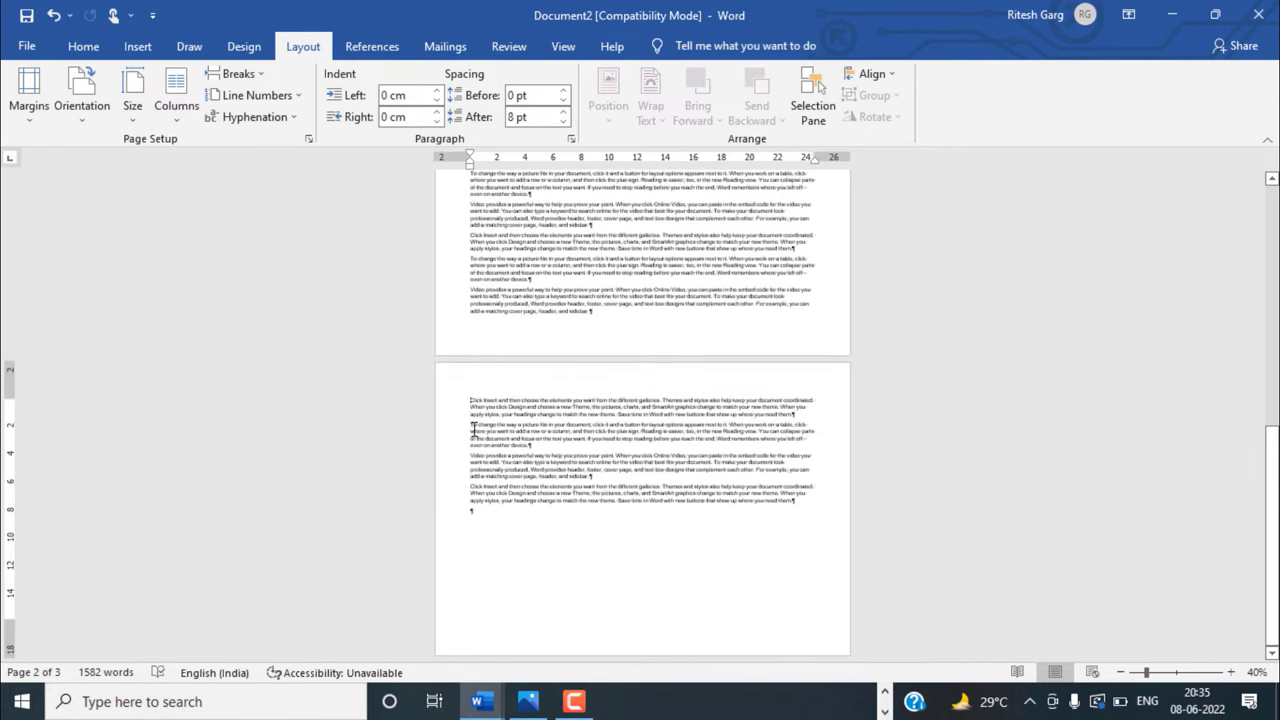
scroll(468, 400, "up", 2, "ctrl")
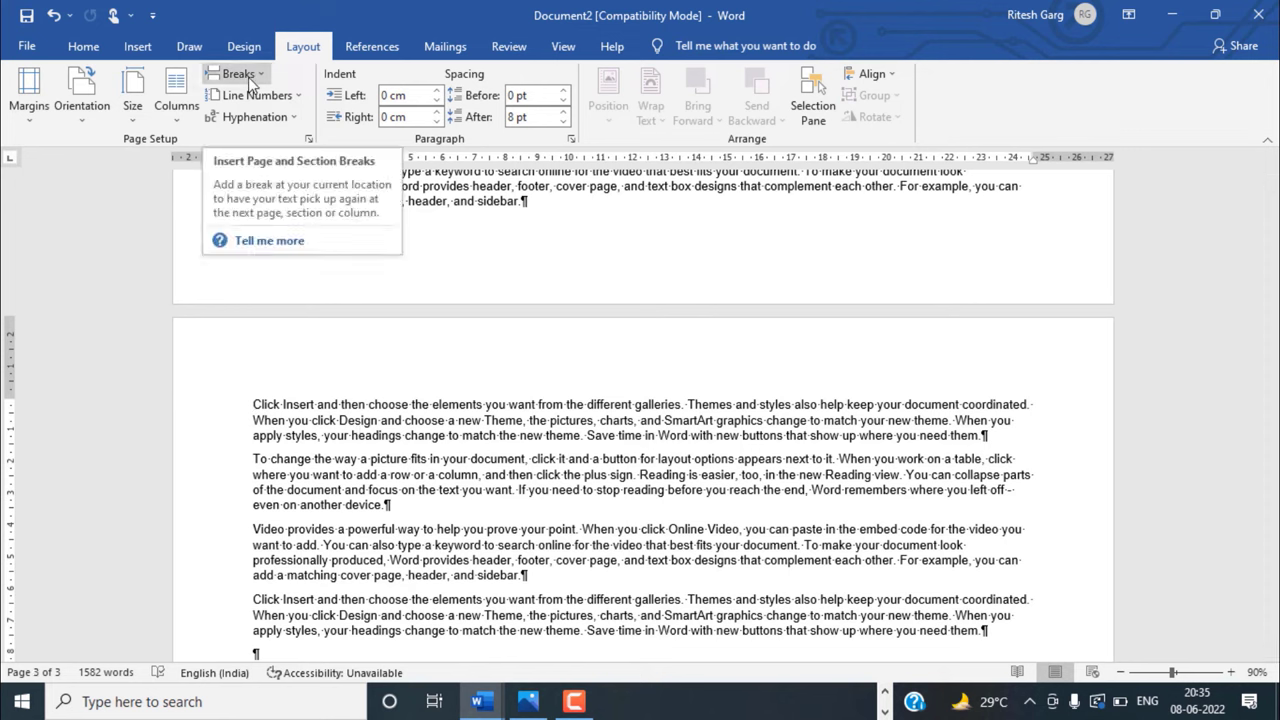
- Insert a continuous section break after the text before the 'Click Insert' paragraph
left_click(250, 82)
left_click(302, 377)
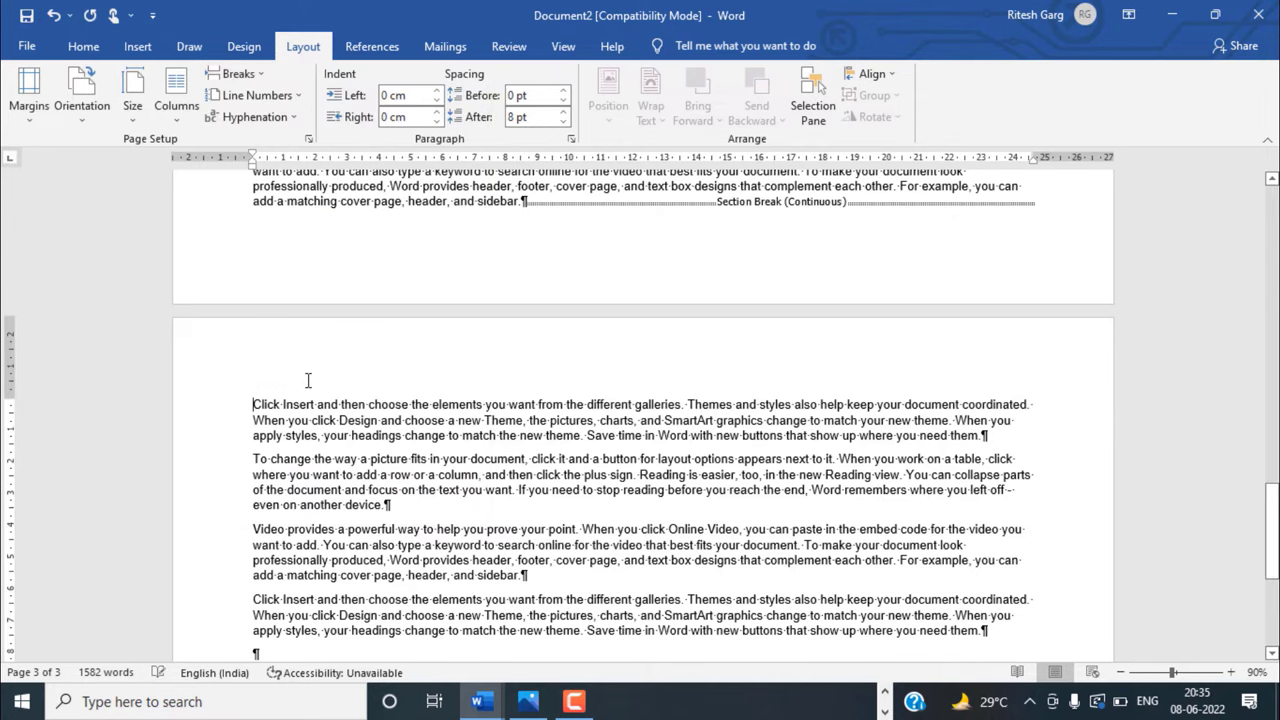
scroll(532, 248, "up", 1)
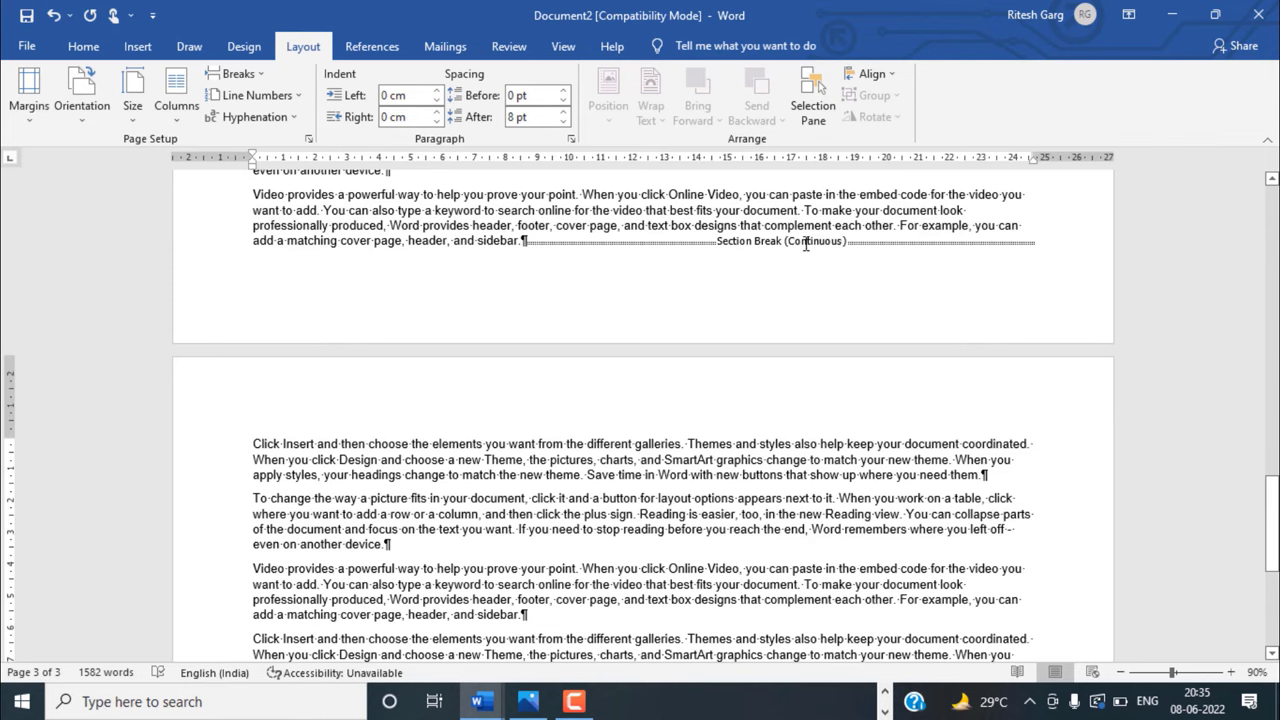
scroll(303, 394, "down", 1)
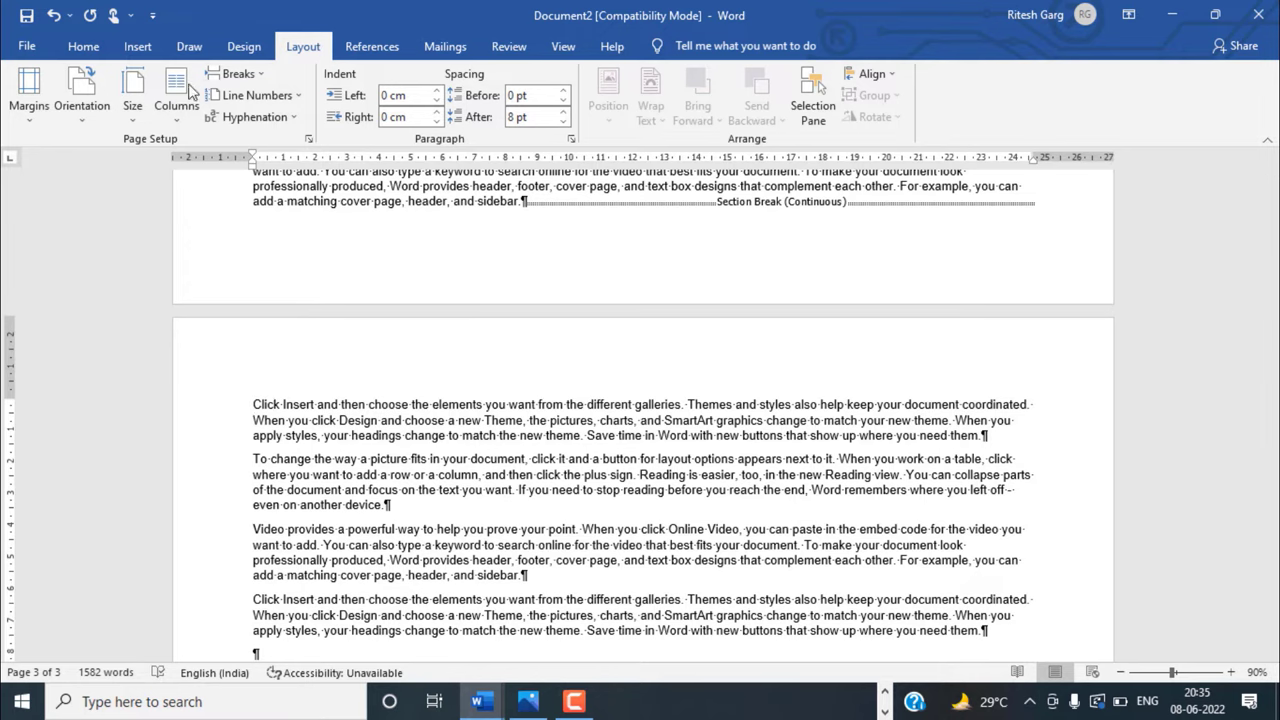
- Return the last section to Portrait, leaving only page 2 landscape, then check the pages
left_click(88, 115)
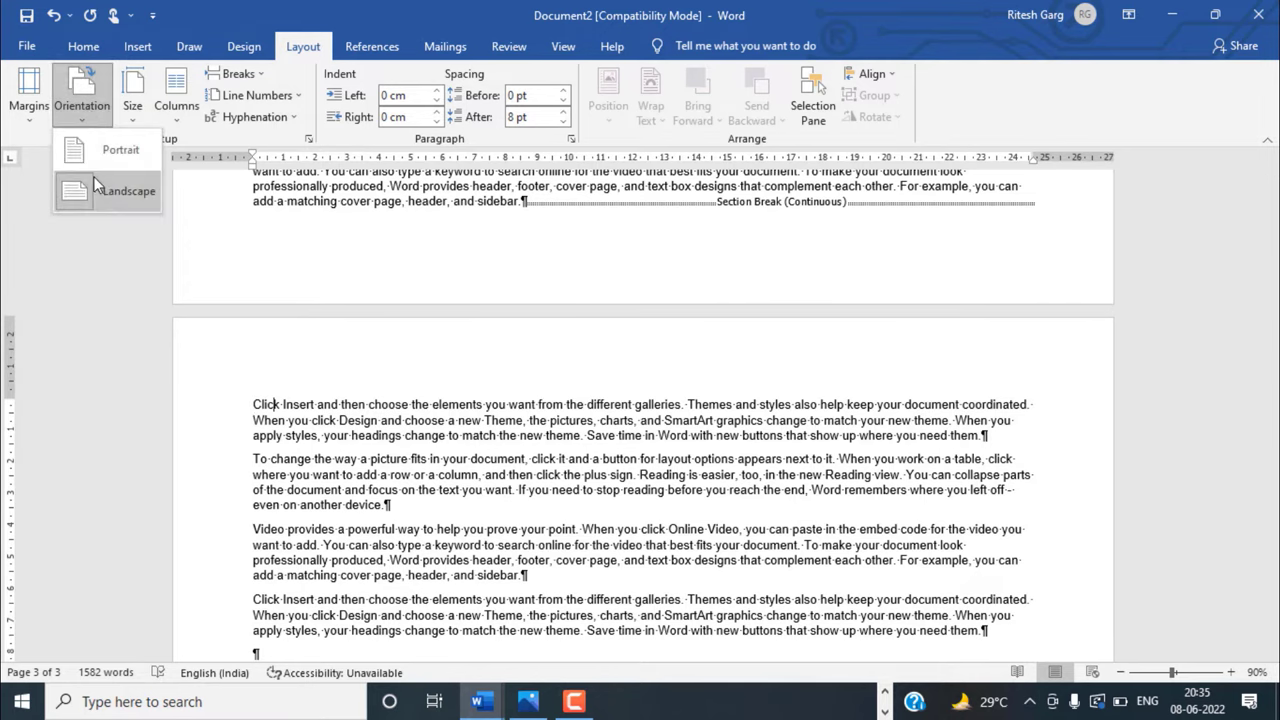
left_click(100, 163)
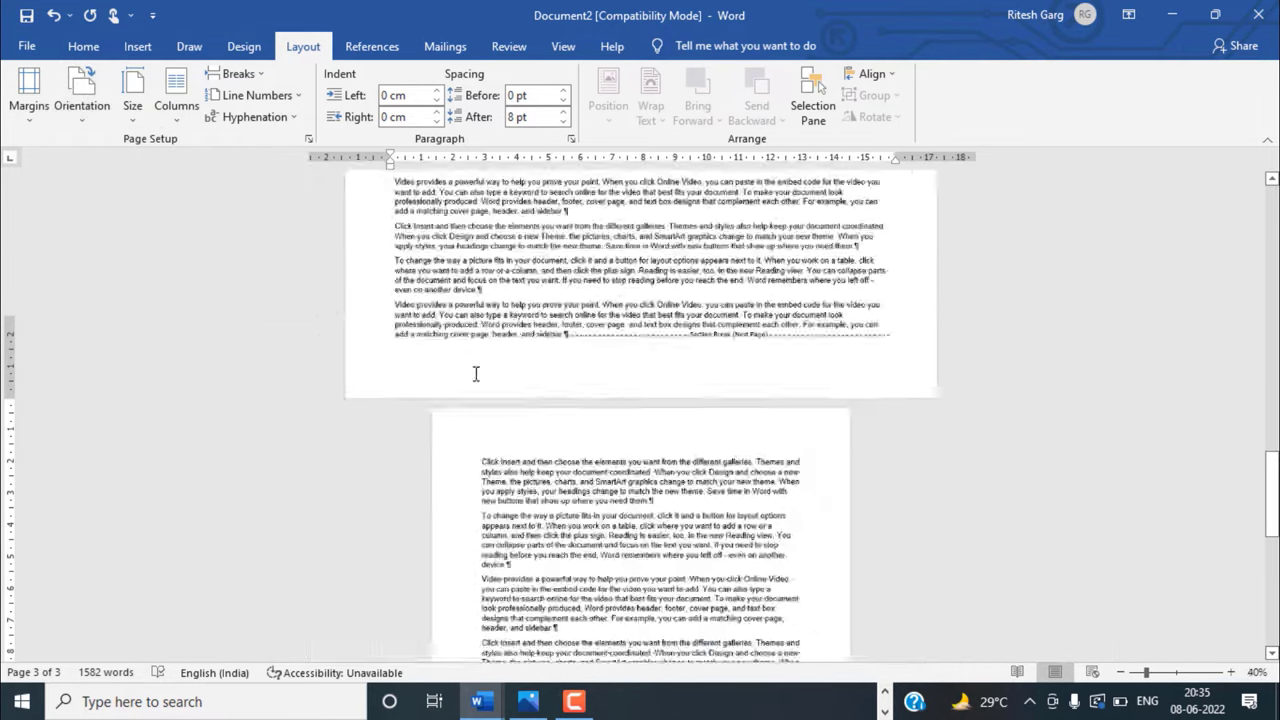
scroll(474, 372, "down", 8, "ctrl")
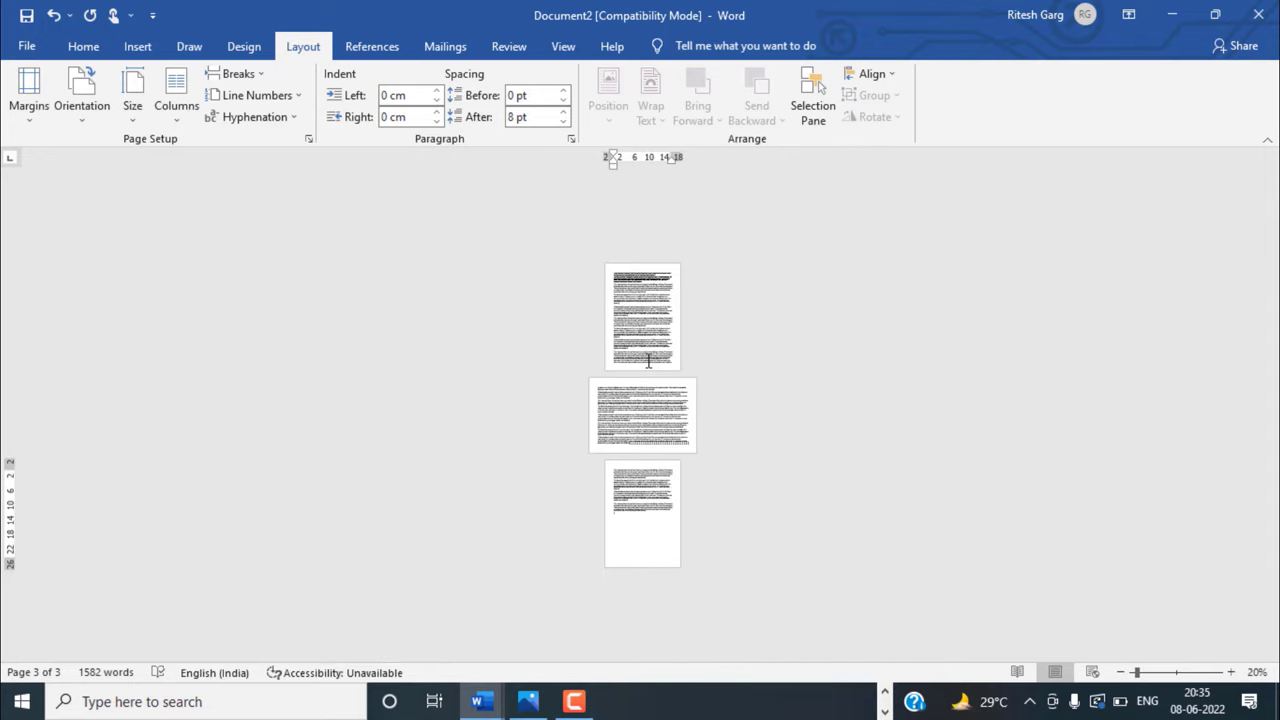
scroll(651, 363, "up", 3, "ctrl")
scroll(669, 303, "down", 1)
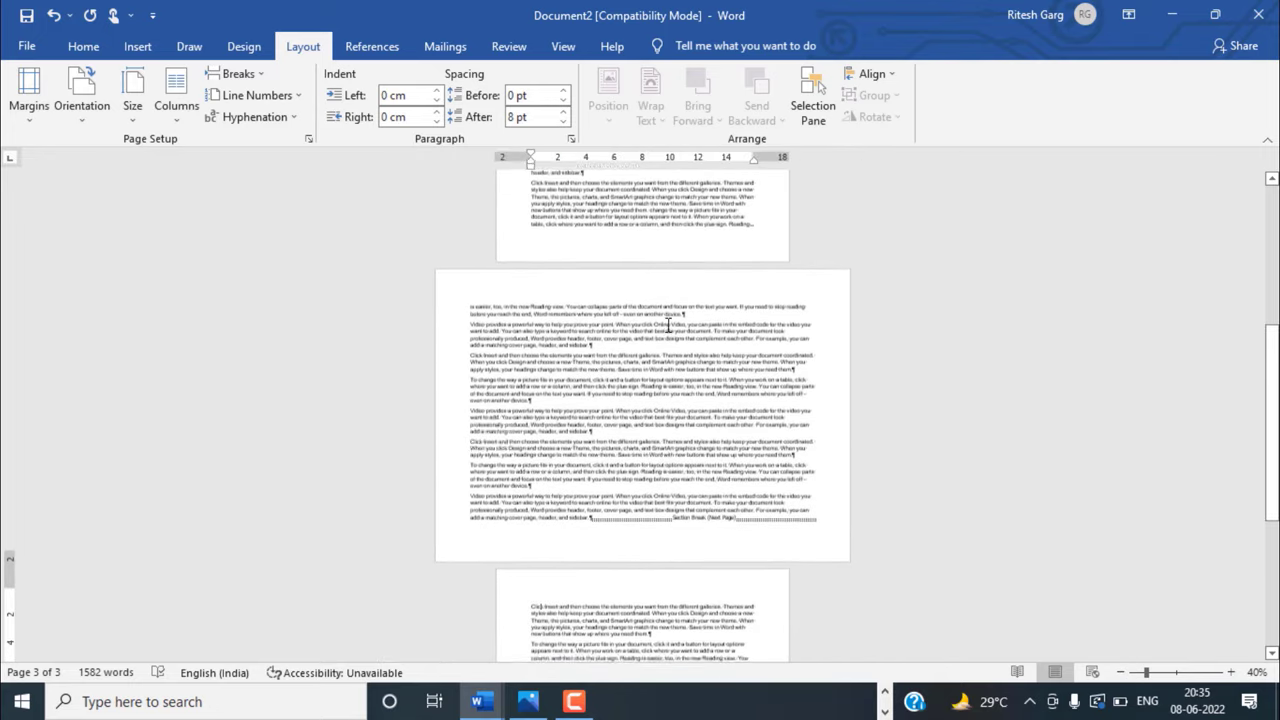
scroll(640, 312, "down", 2)
scroll(617, 380, "down", 2)
scroll(617, 385, "down", 1)
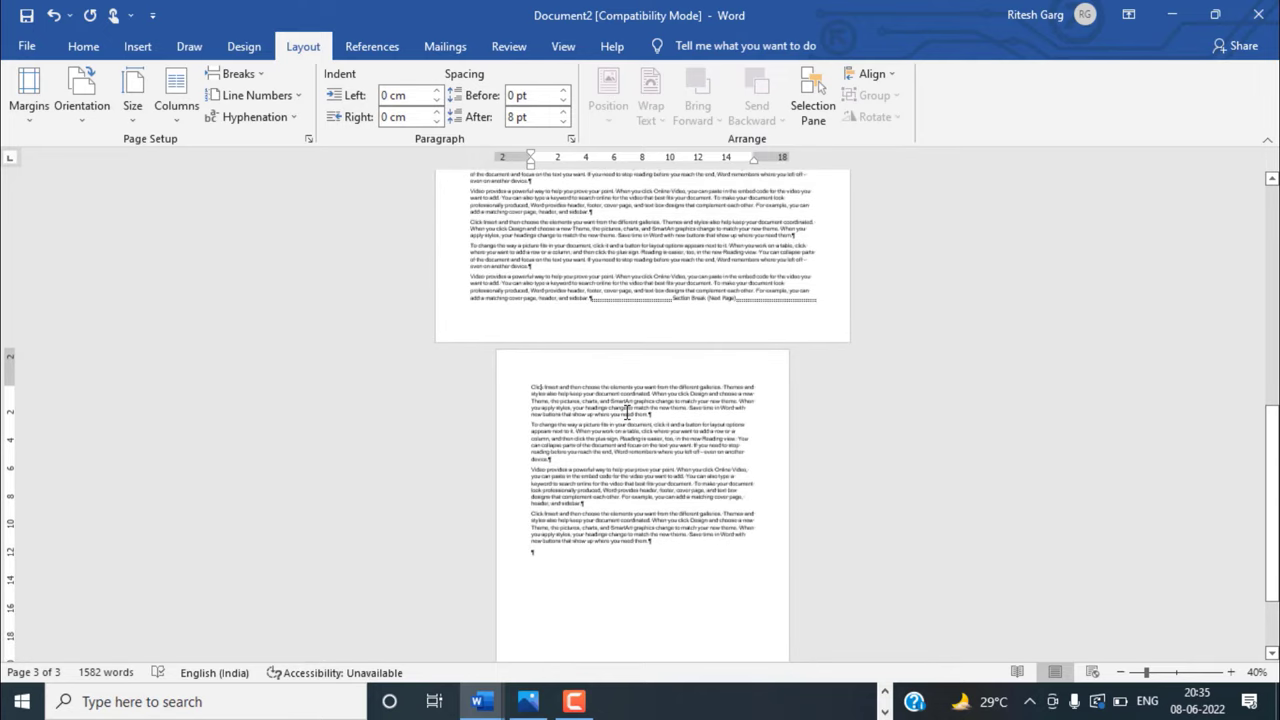
scroll(617, 403, "up", 3, "ctrl")
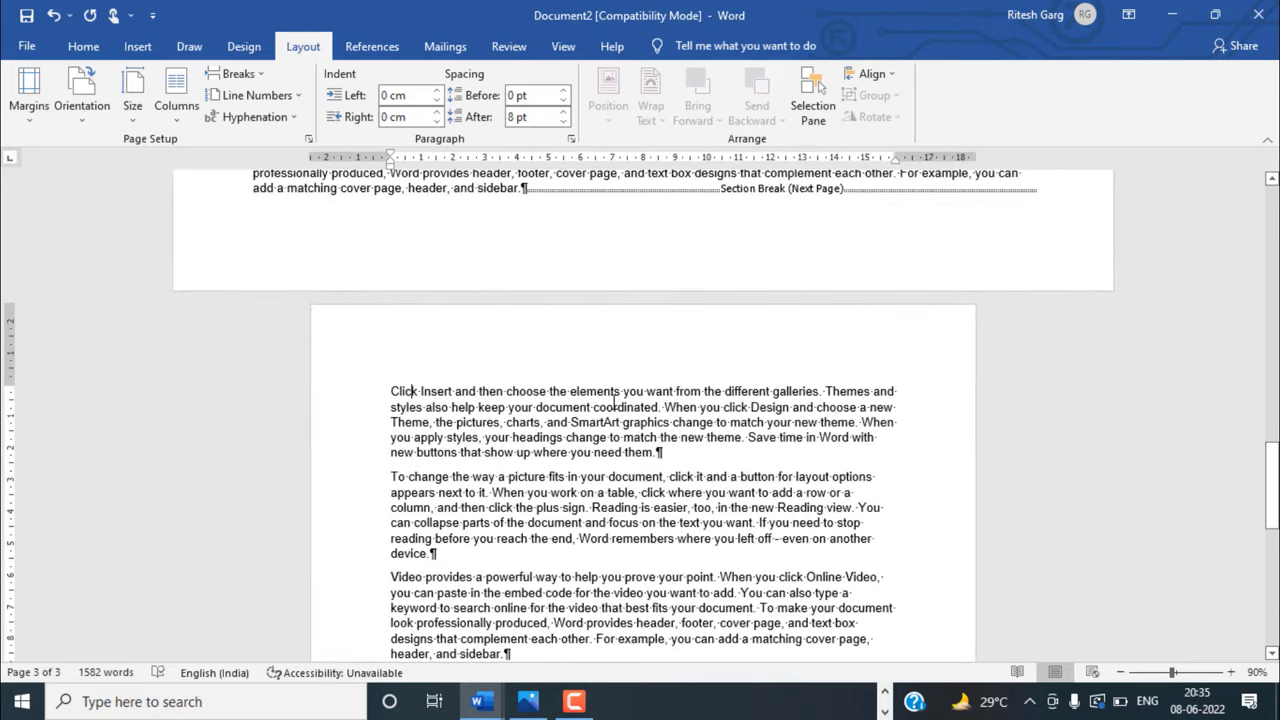
scroll(617, 403, "up", 2)
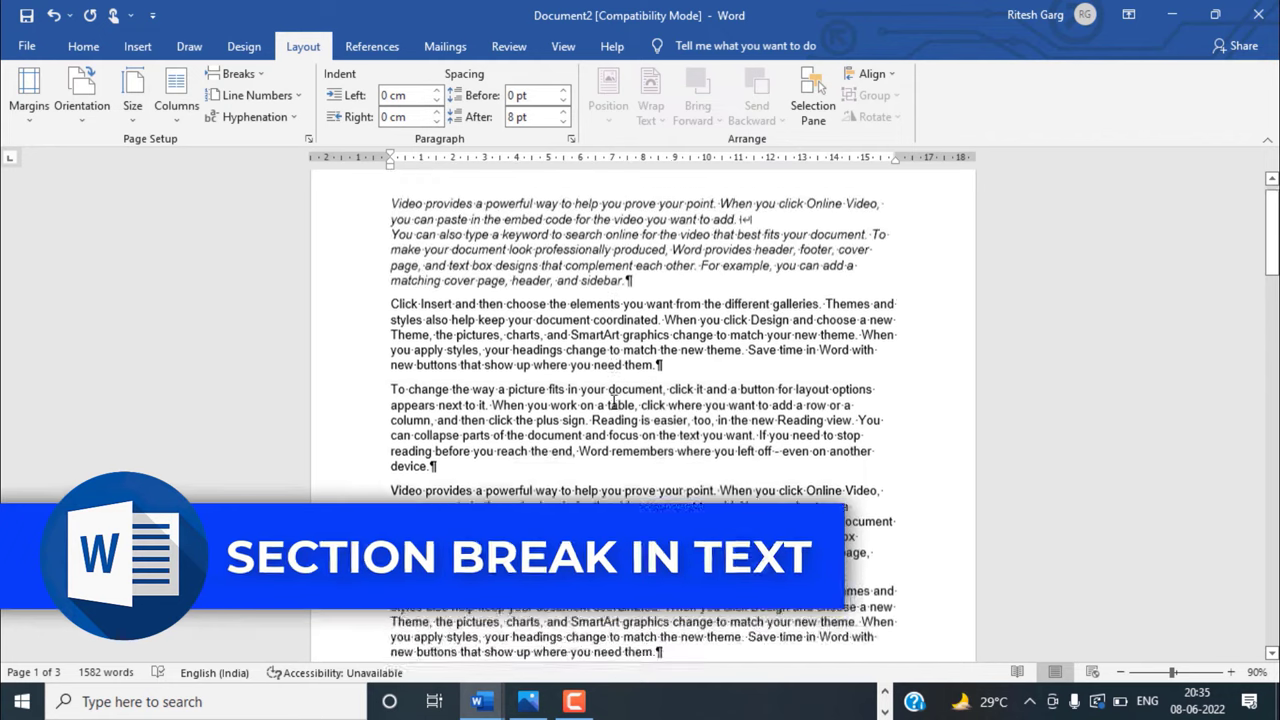
- Insert a Continuous section break after 'sidebar.' at the end of page 1's first paragraph
scroll(613, 403, "up", 2)
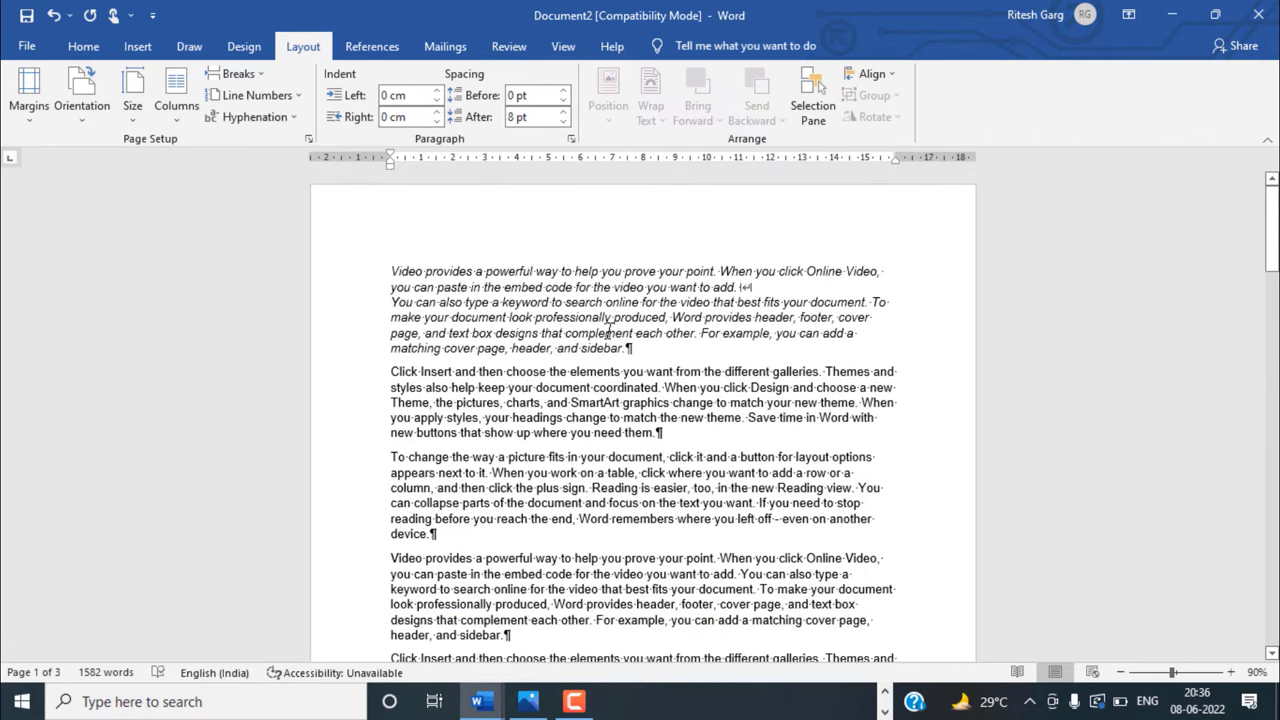
scroll(600, 400, "down", 1)
scroll(500, 330, "up", 1)
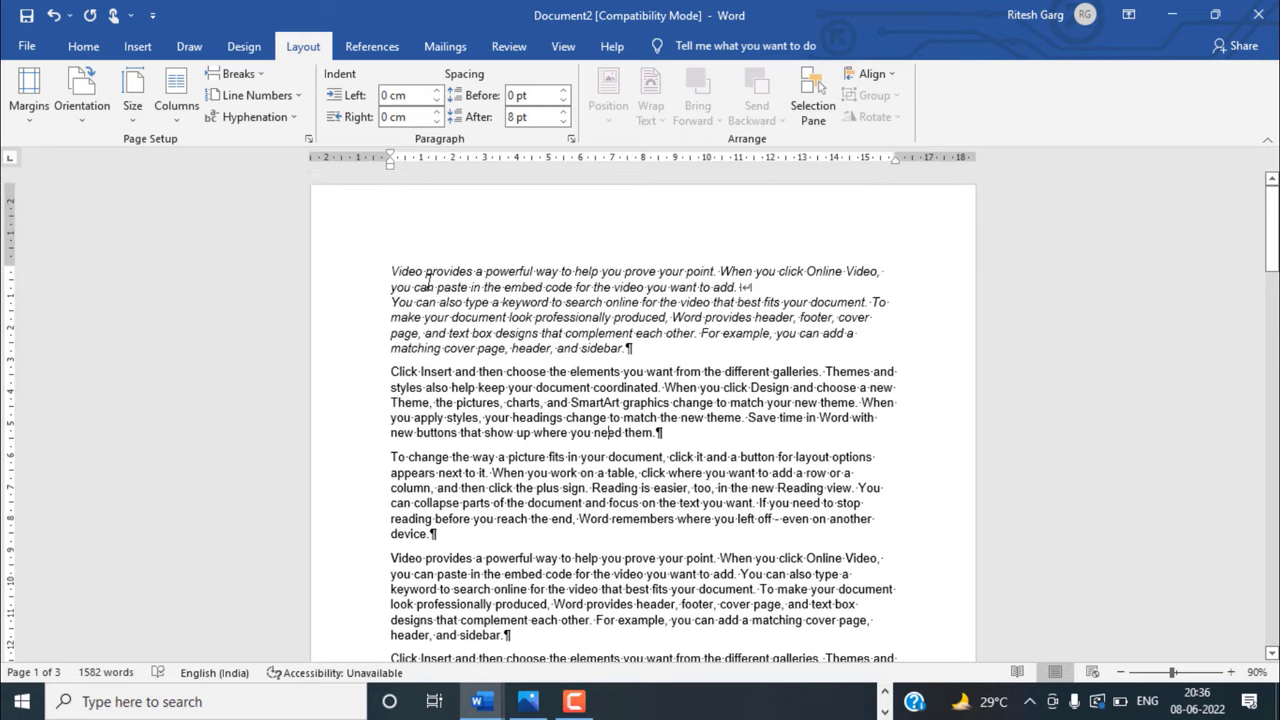
left_click_drag(388, 270, 670, 356)
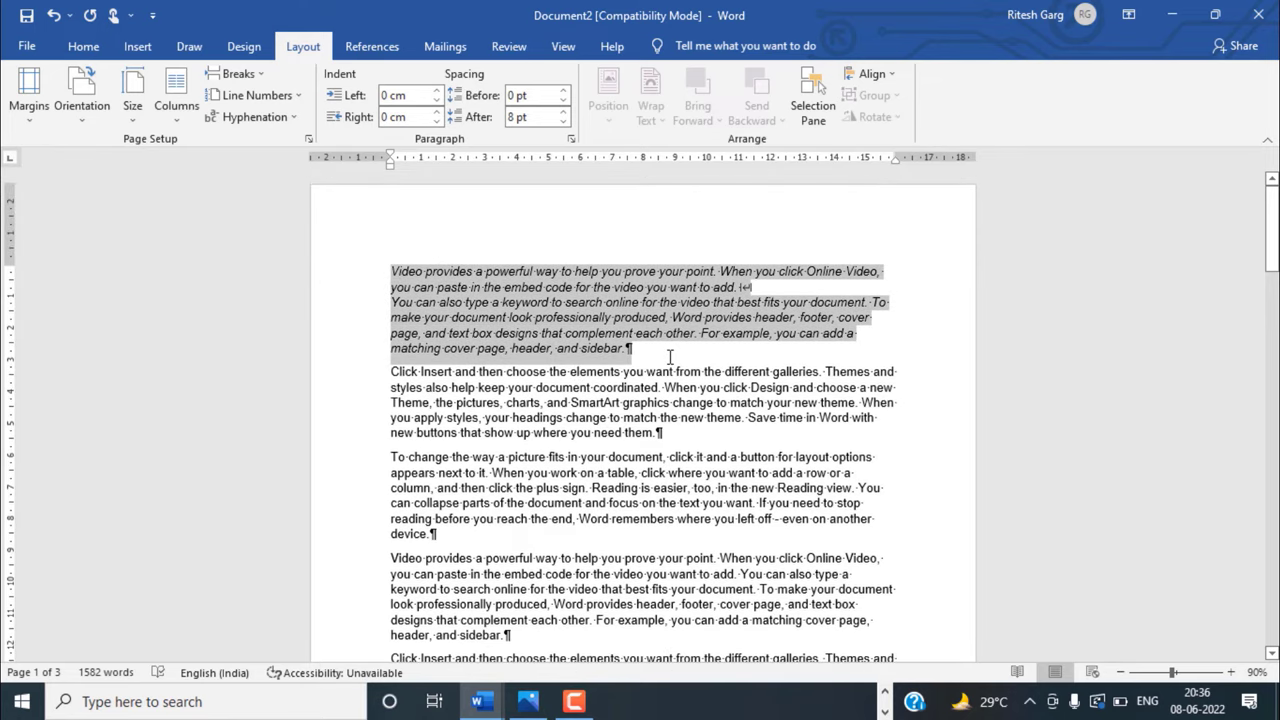
left_click(600, 402)
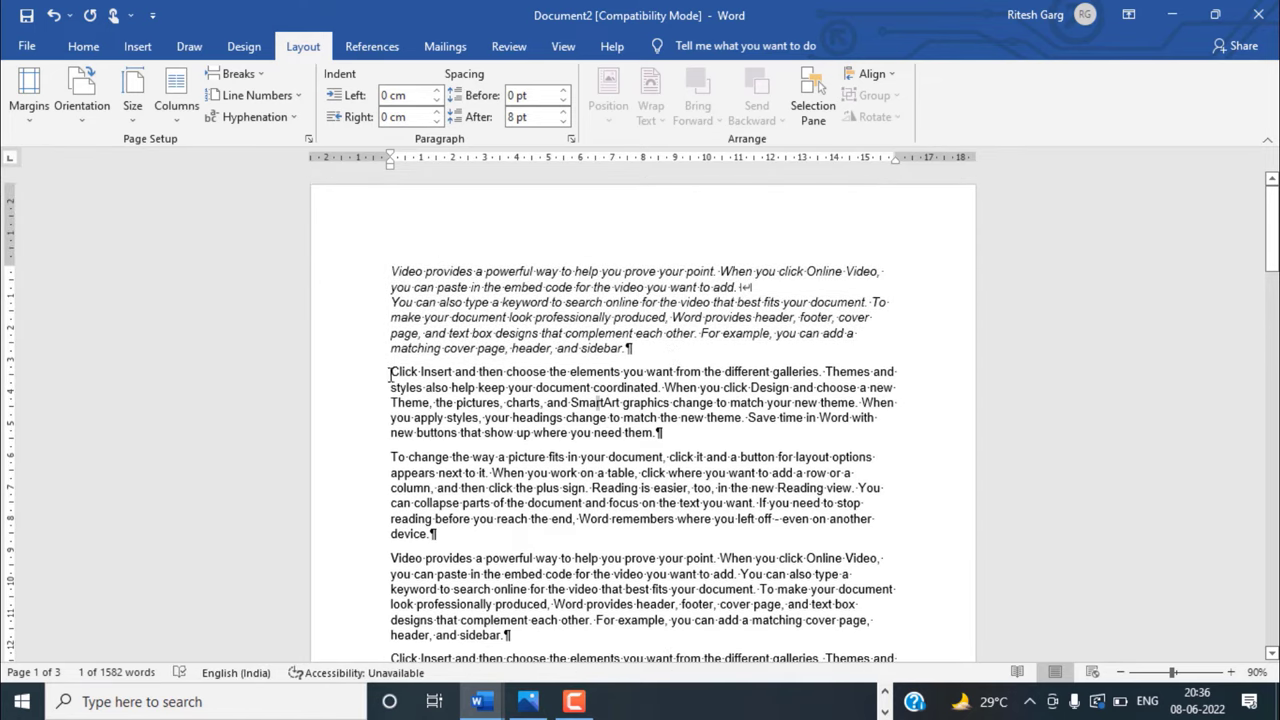
left_click_drag(390, 374, 604, 514)
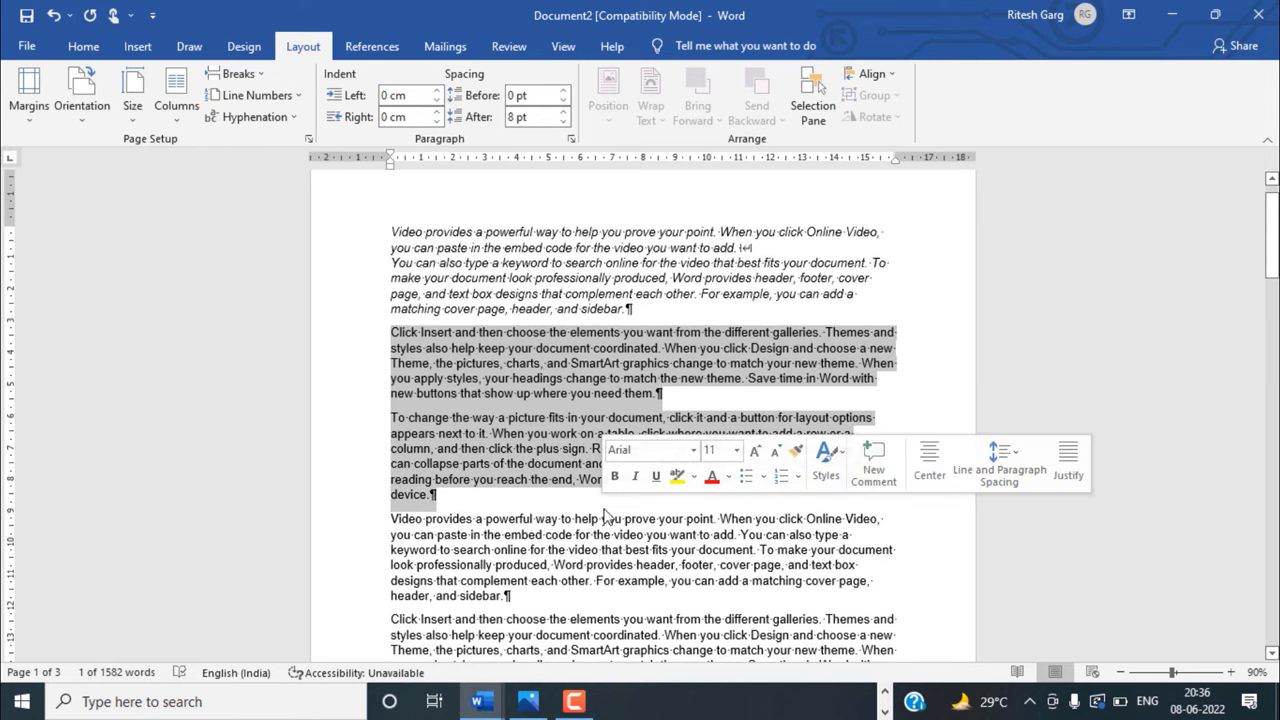
key("Right")
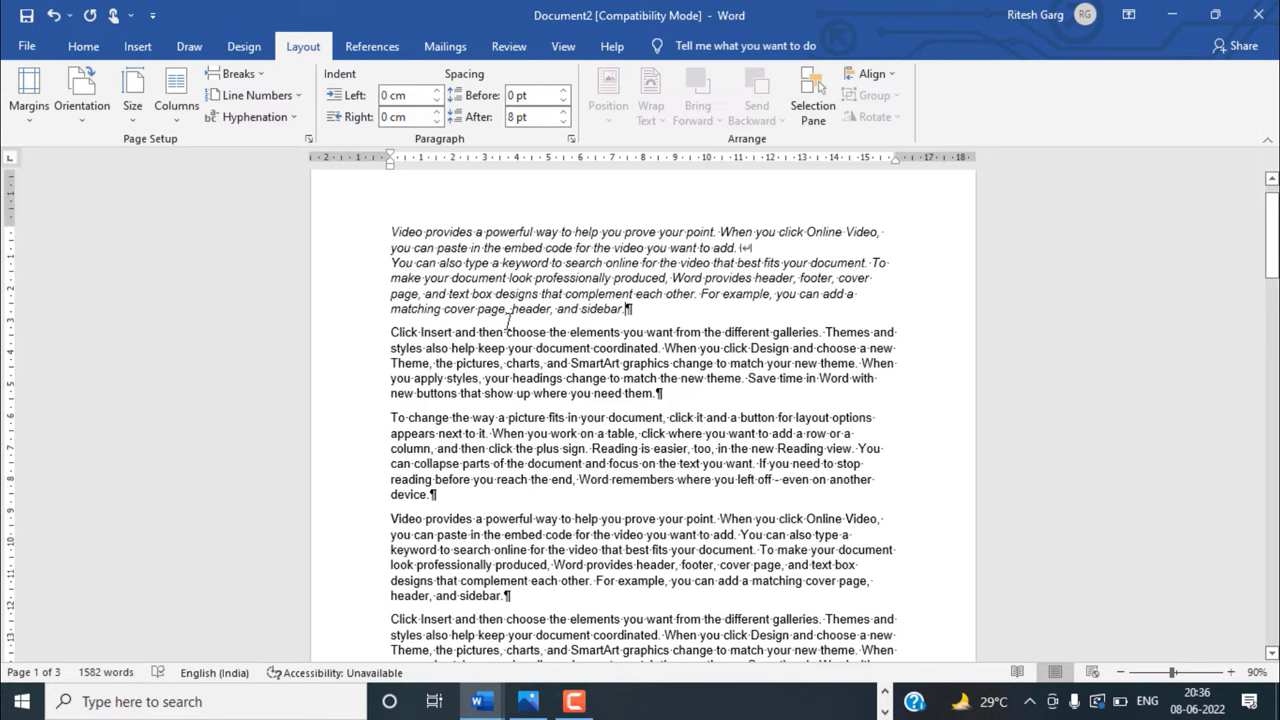
left_click(264, 74)
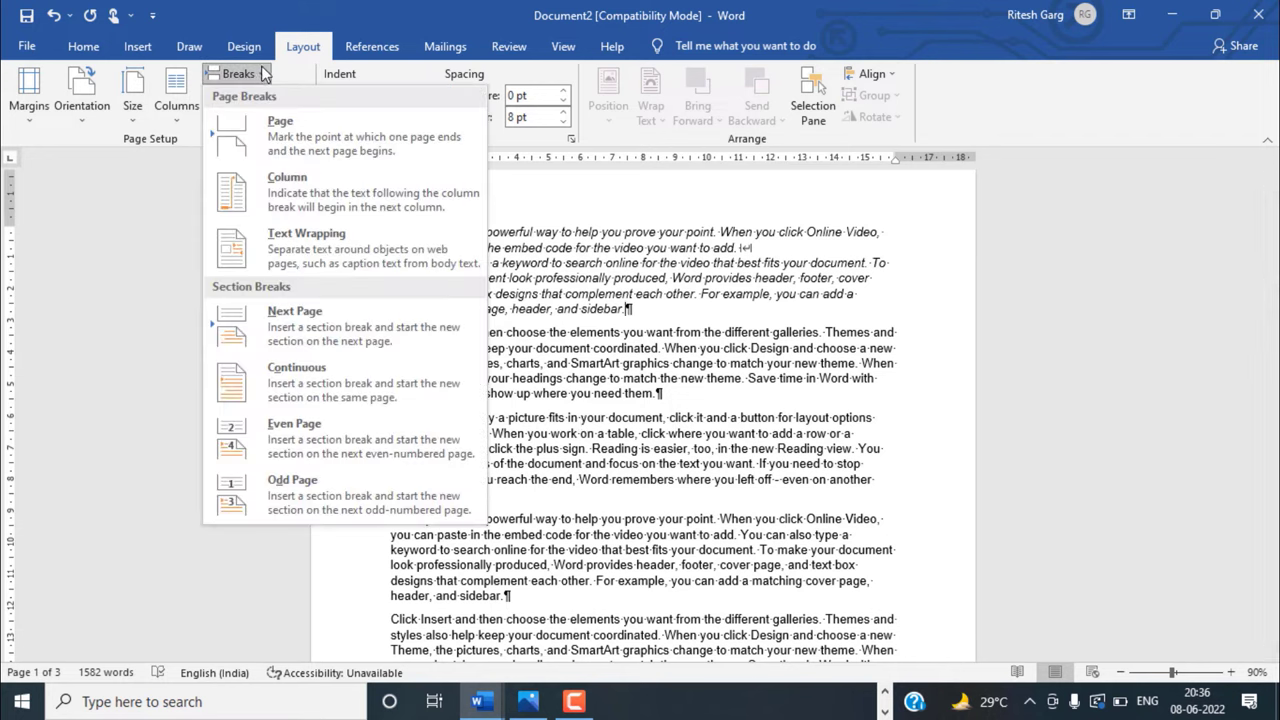
left_click(320, 373)
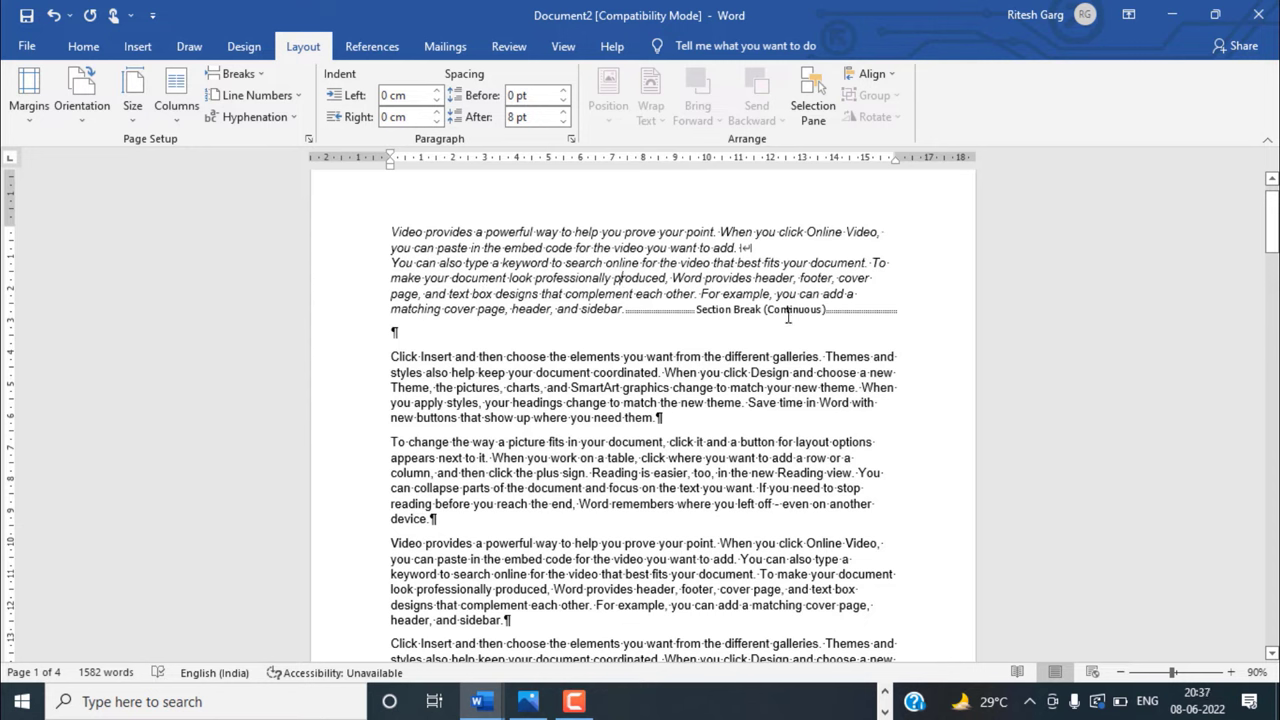
- Place the insertion point in the text below the new continuous section break
scroll(827, 333, "down", 2)
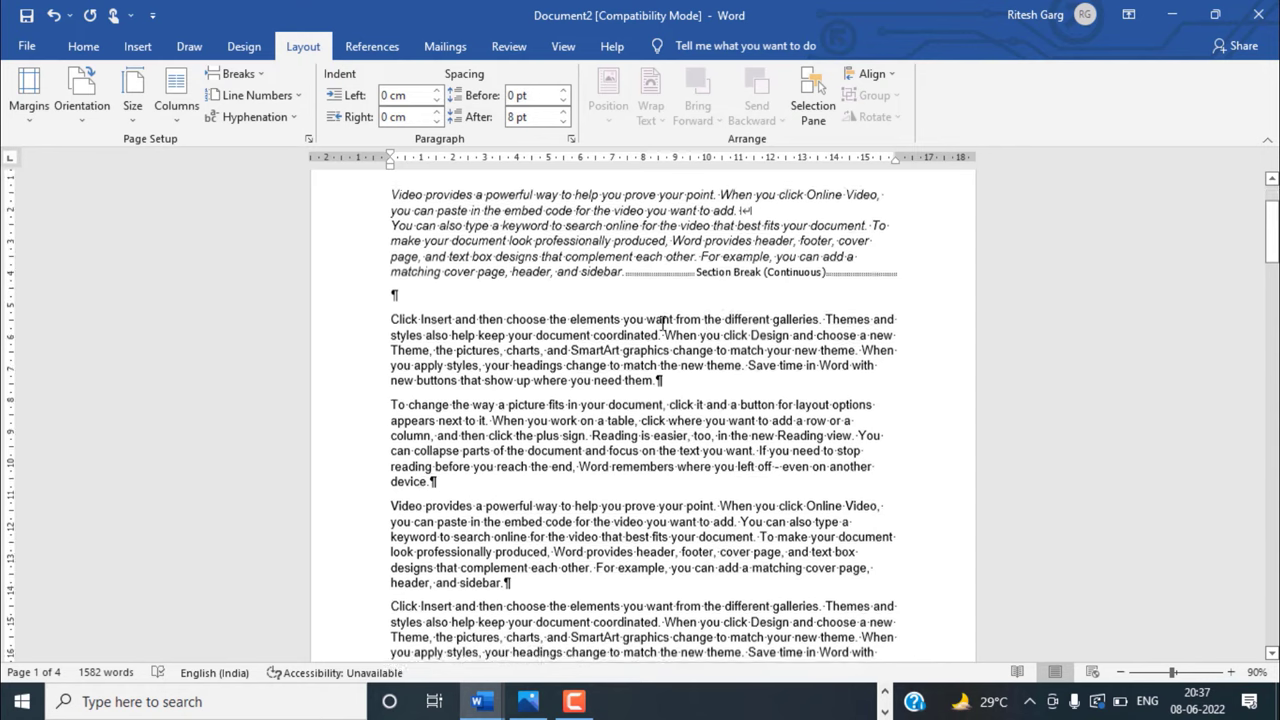
left_click_drag(392, 278, 472, 355)
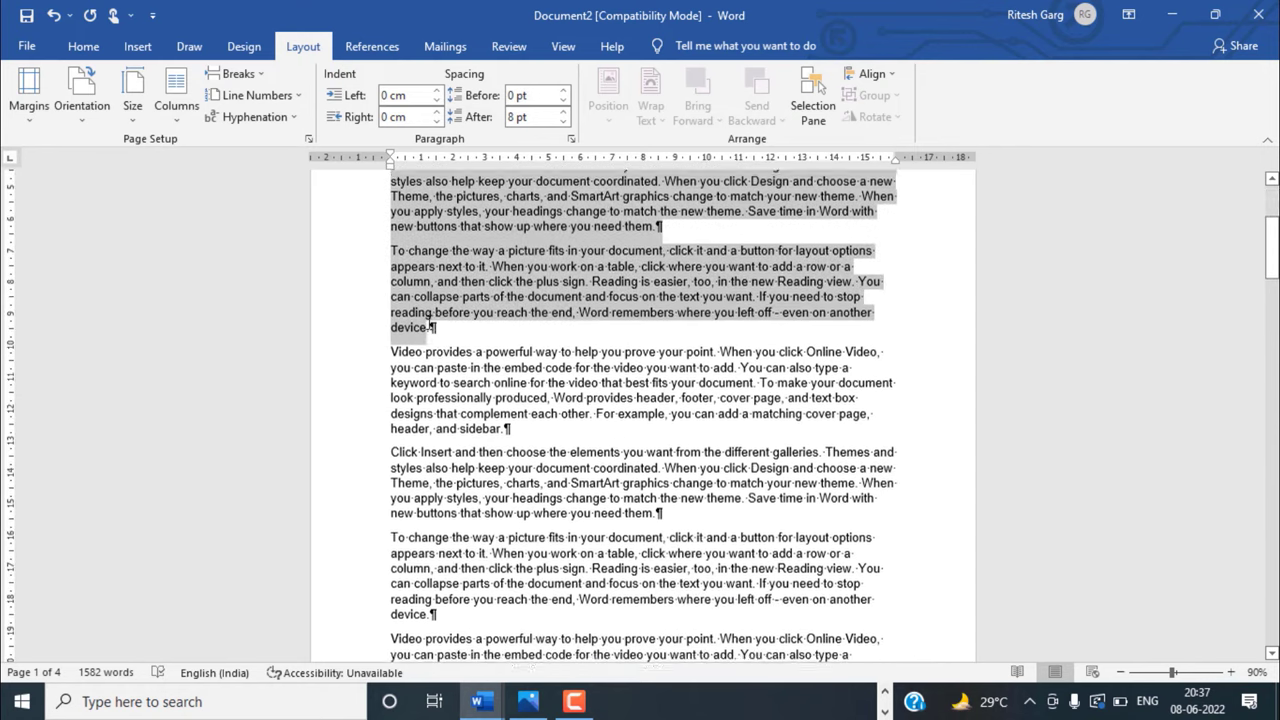
scroll(478, 327, "up", 2)
scroll(478, 322, "up", 1)
left_click(400, 333)
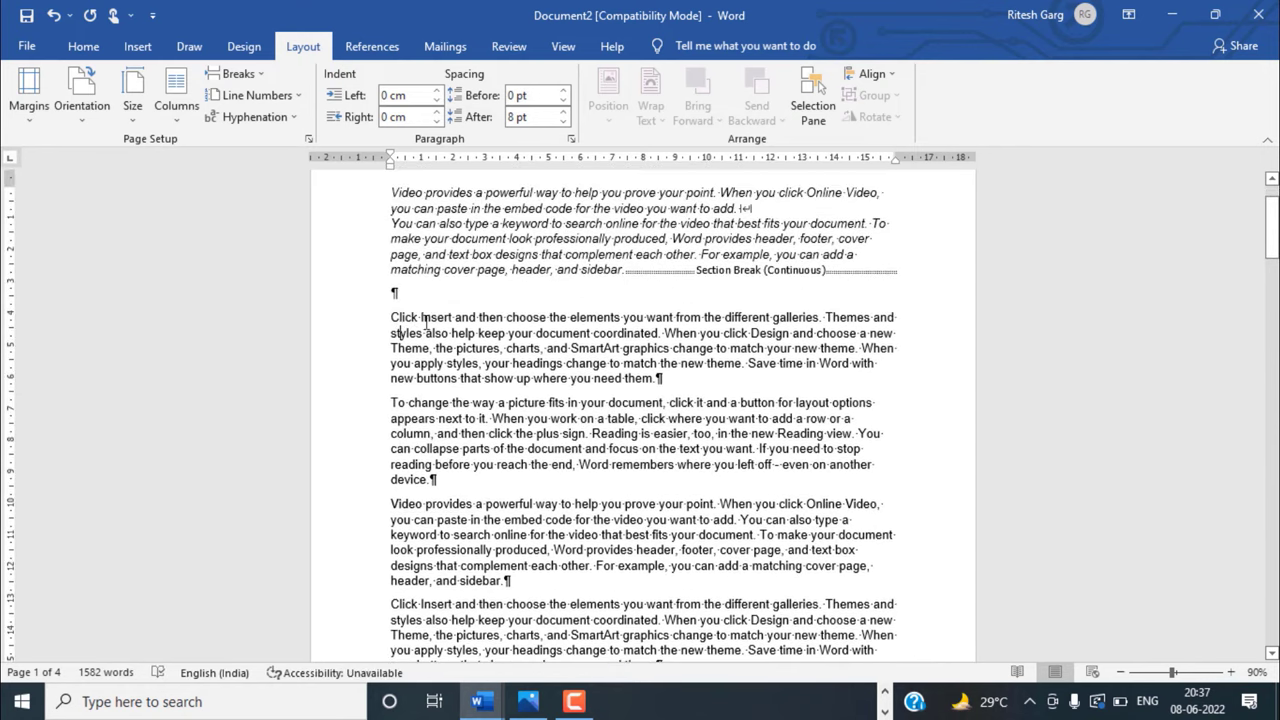
left_click(176, 118)
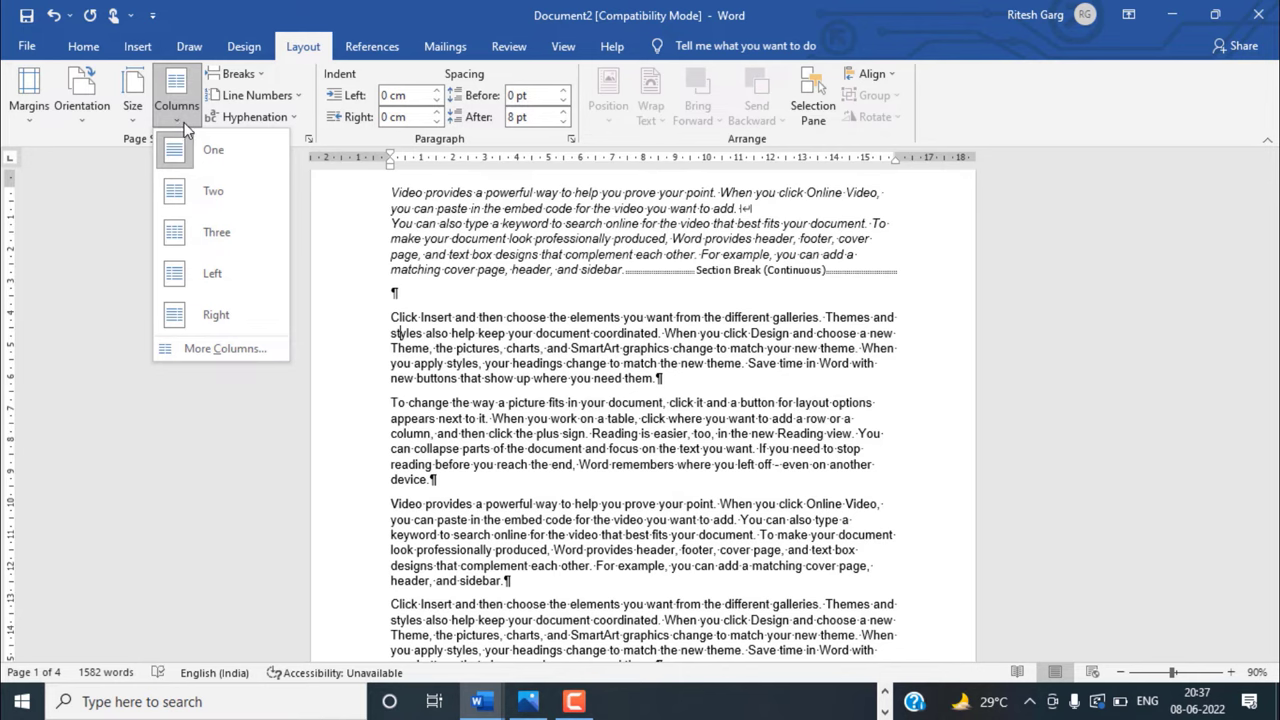
left_click(179, 119)
left_click(181, 116)
left_click(210, 187)
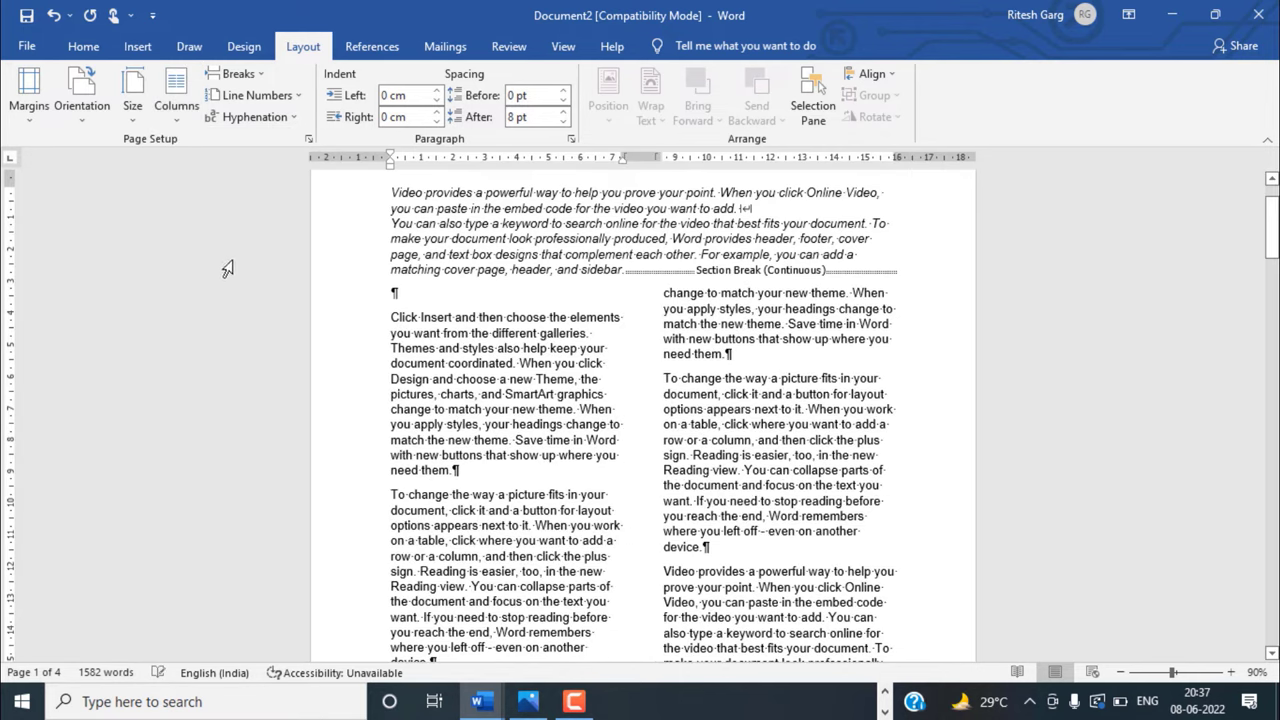
scroll(526, 430, "up", 2)
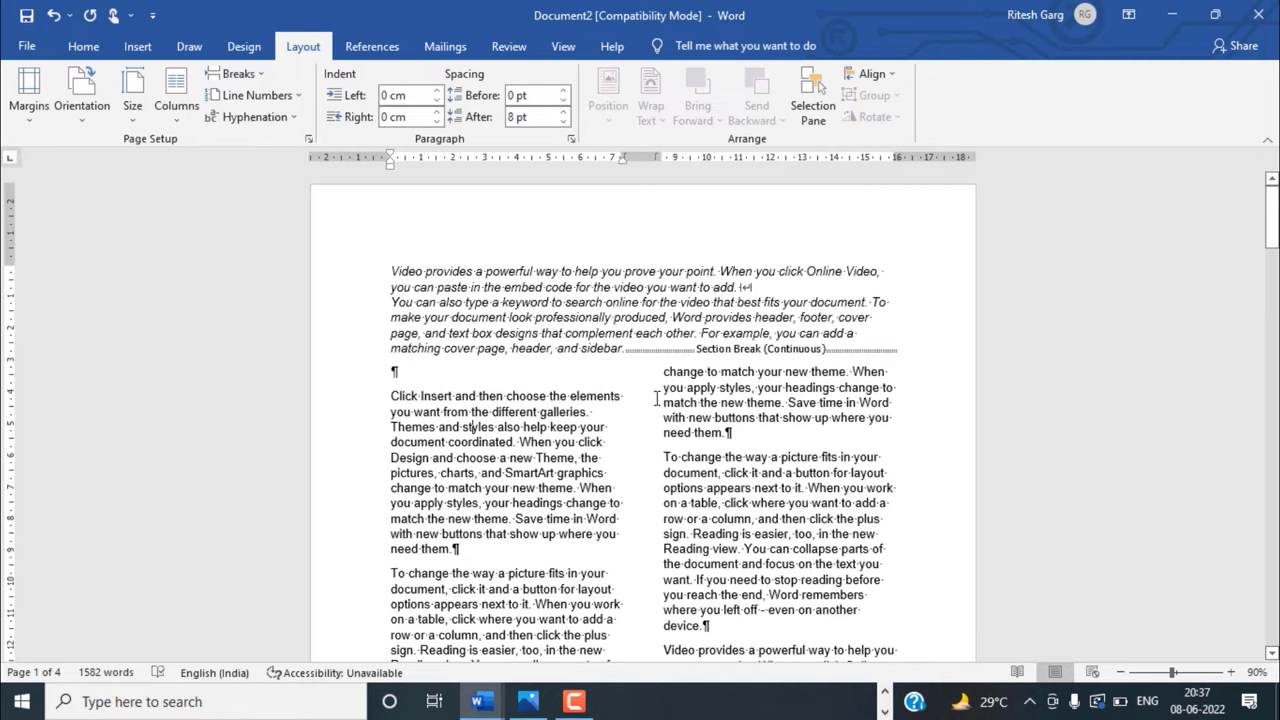
scroll(645, 419, "down", 1)
scroll(555, 423, "up", 1)
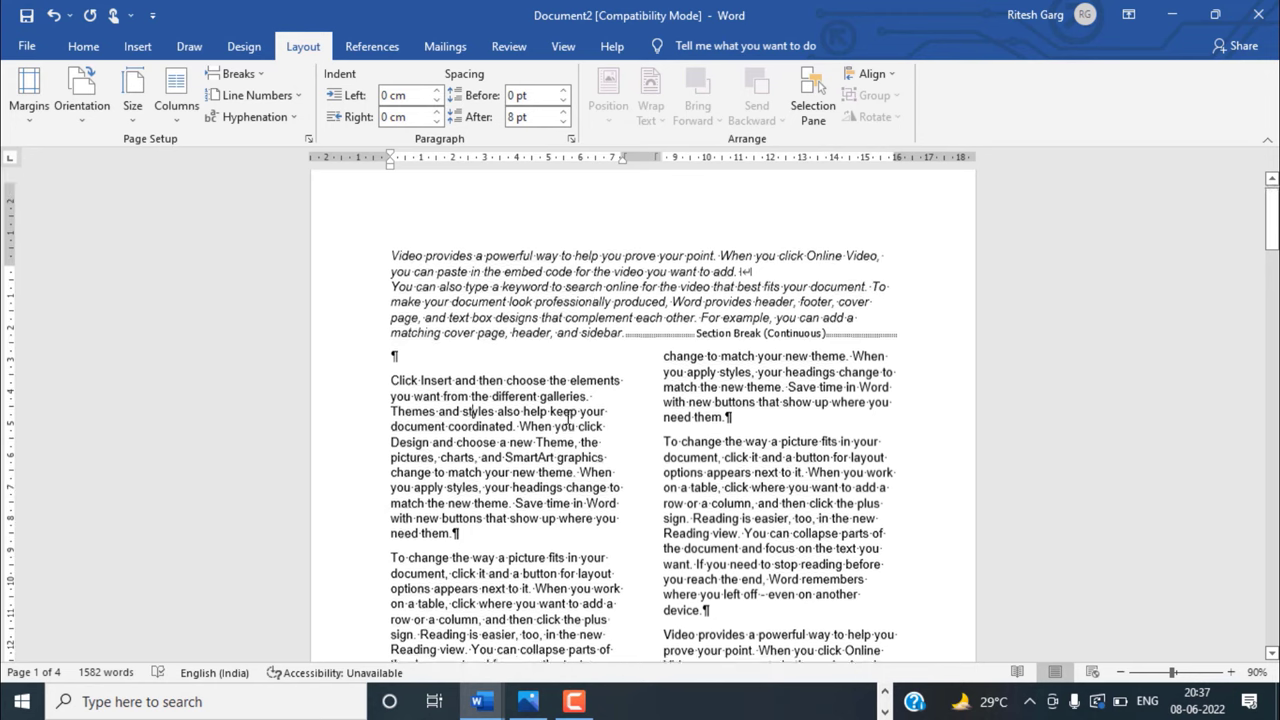
scroll(595, 310, "down", 7)
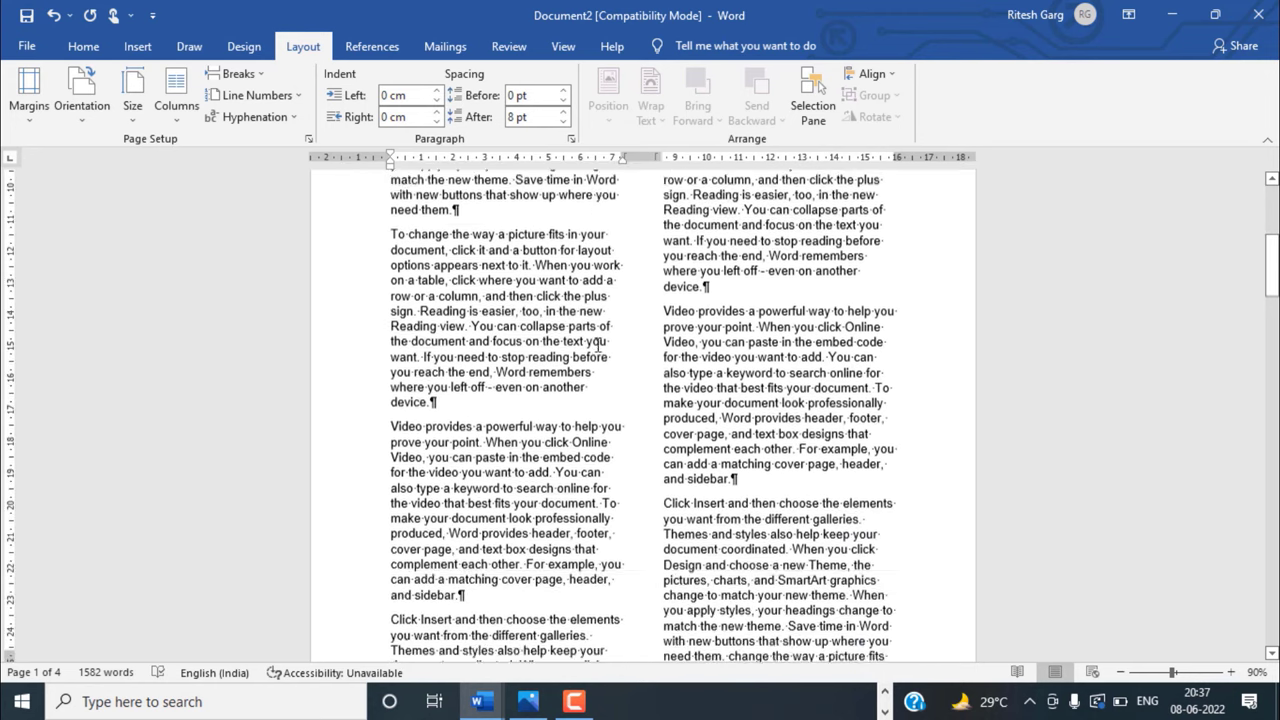
scroll(598, 345, "down", 1)
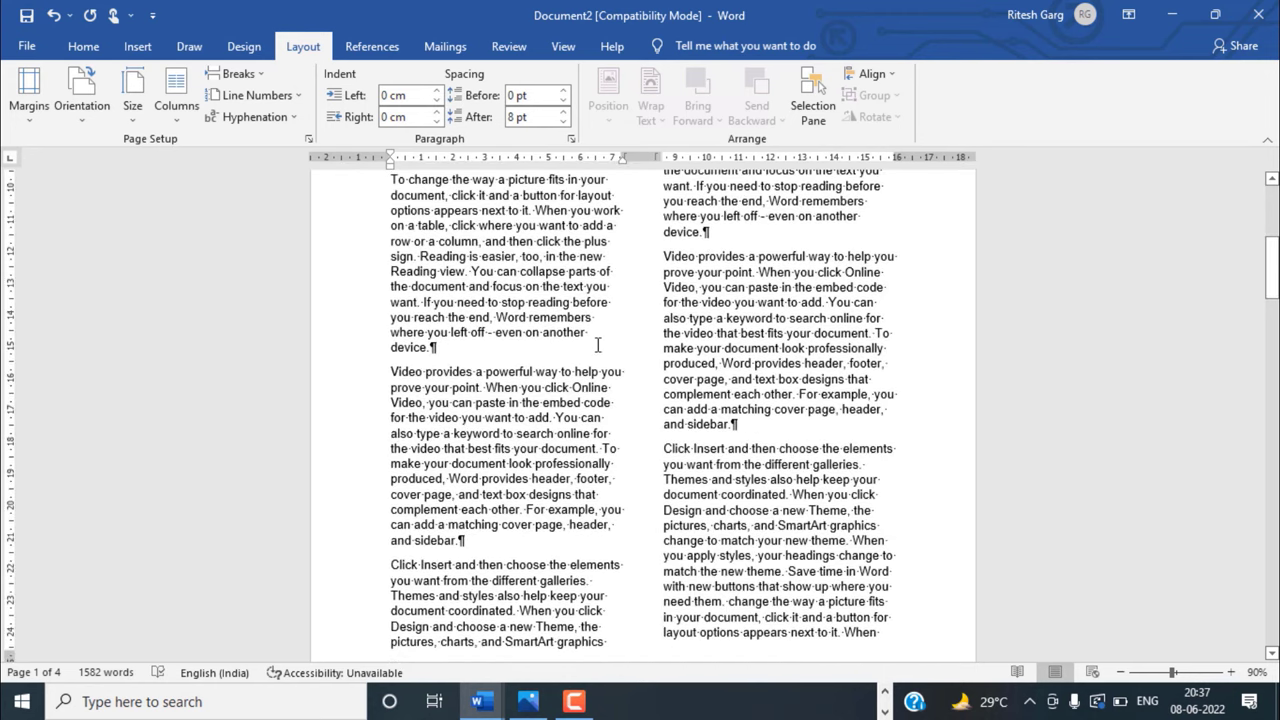
scroll(598, 345, "down", 2)
scroll(614, 366, "down", 5)
scroll(614, 370, "down", 4)
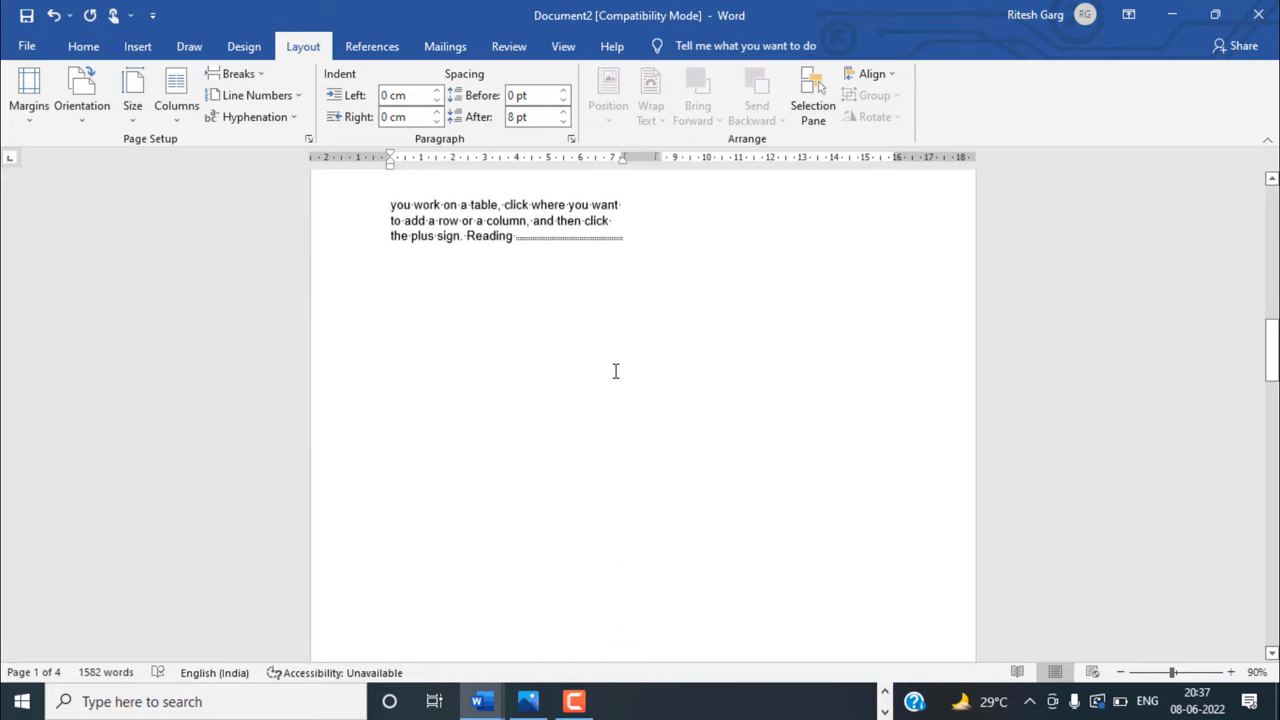
scroll(616, 371, "down", 2)
scroll(616, 371, "down", 3)
scroll(663, 386, "down", 5)
scroll(663, 386, "down", 5)
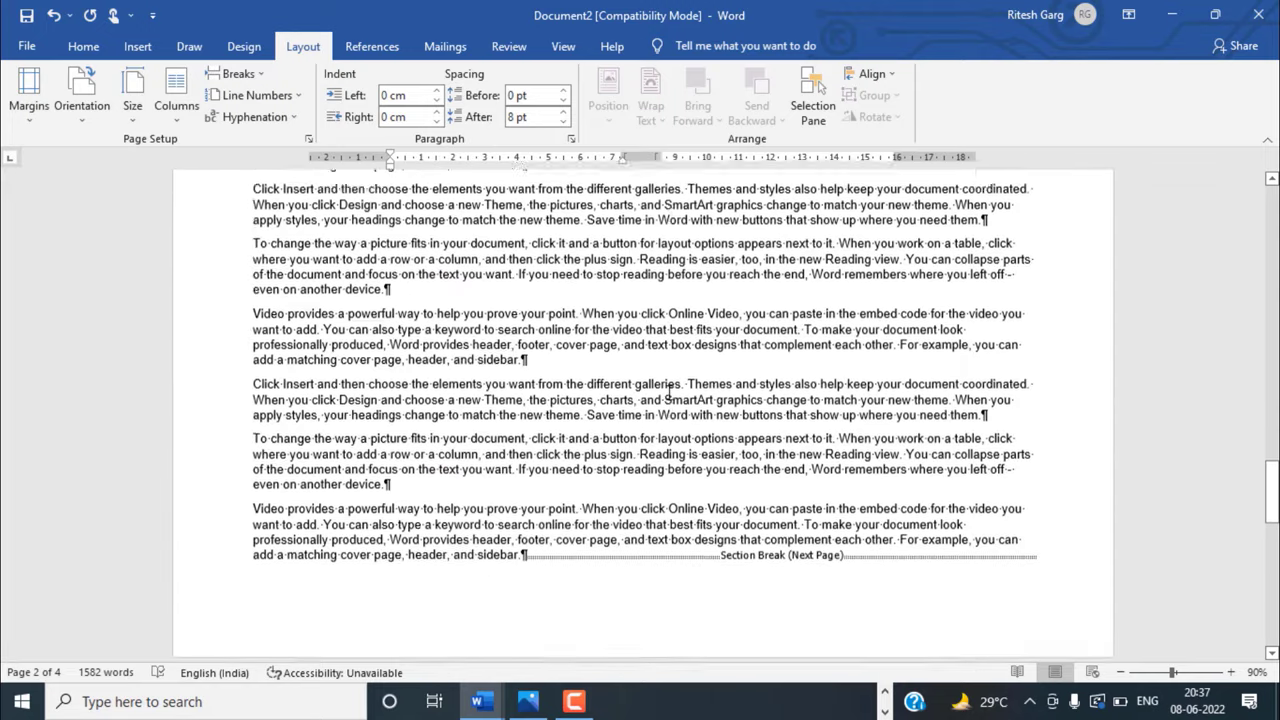
scroll(672, 385, "down", 2)
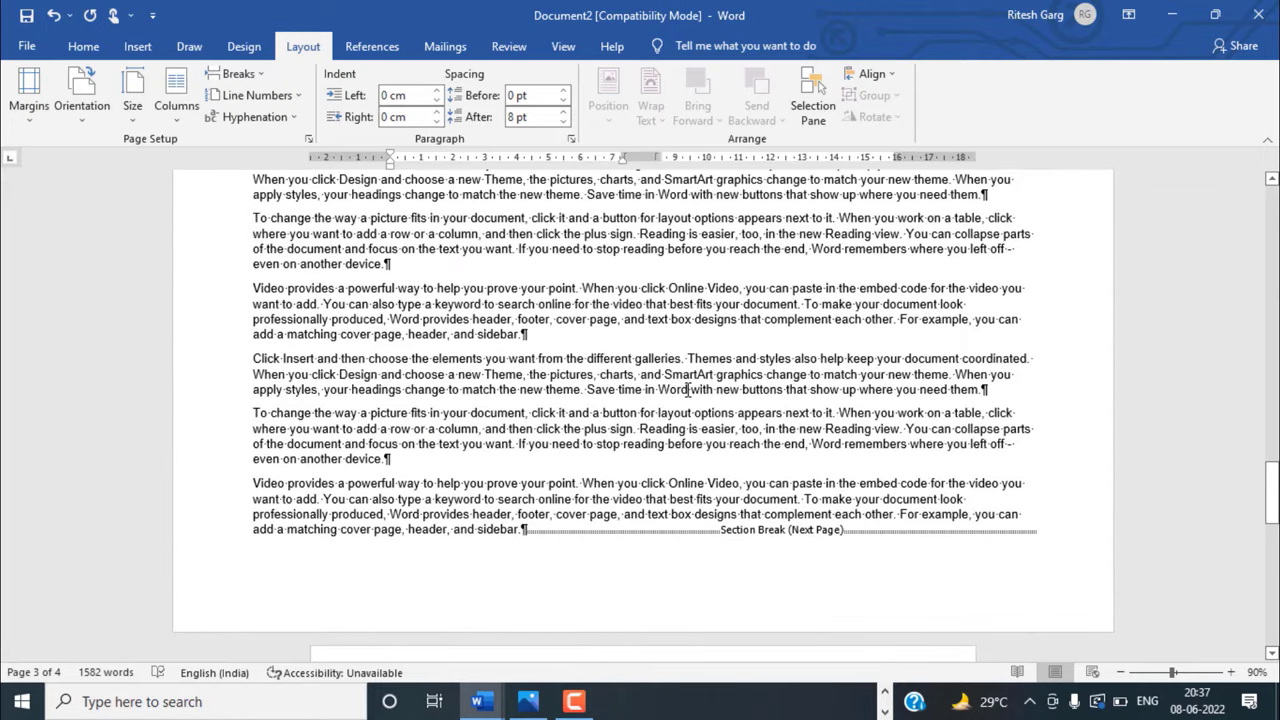
scroll(688, 389, "up", 5)
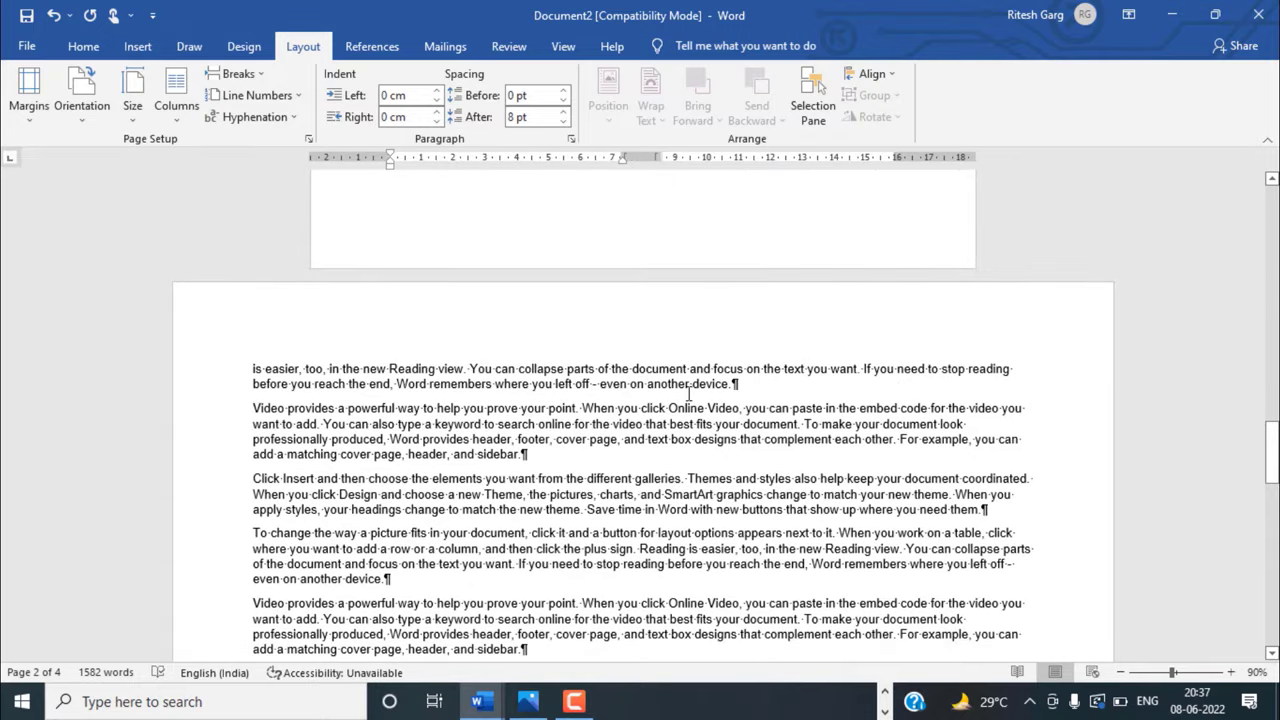
scroll(688, 393, "down", 3, "ctrl")
scroll(674, 408, "down", 1, "ctrl")
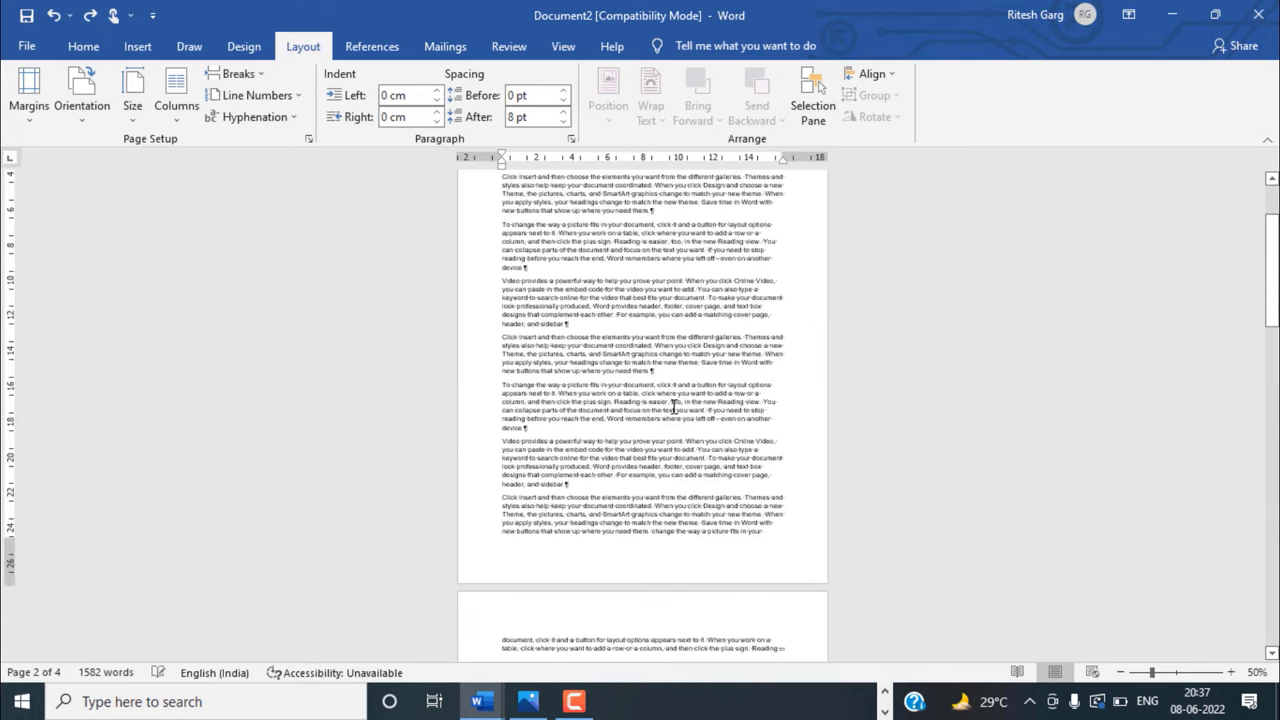
scroll(674, 408, "down", 2)
scroll(674, 408, "down", 3)
scroll(674, 408, "down", 2)
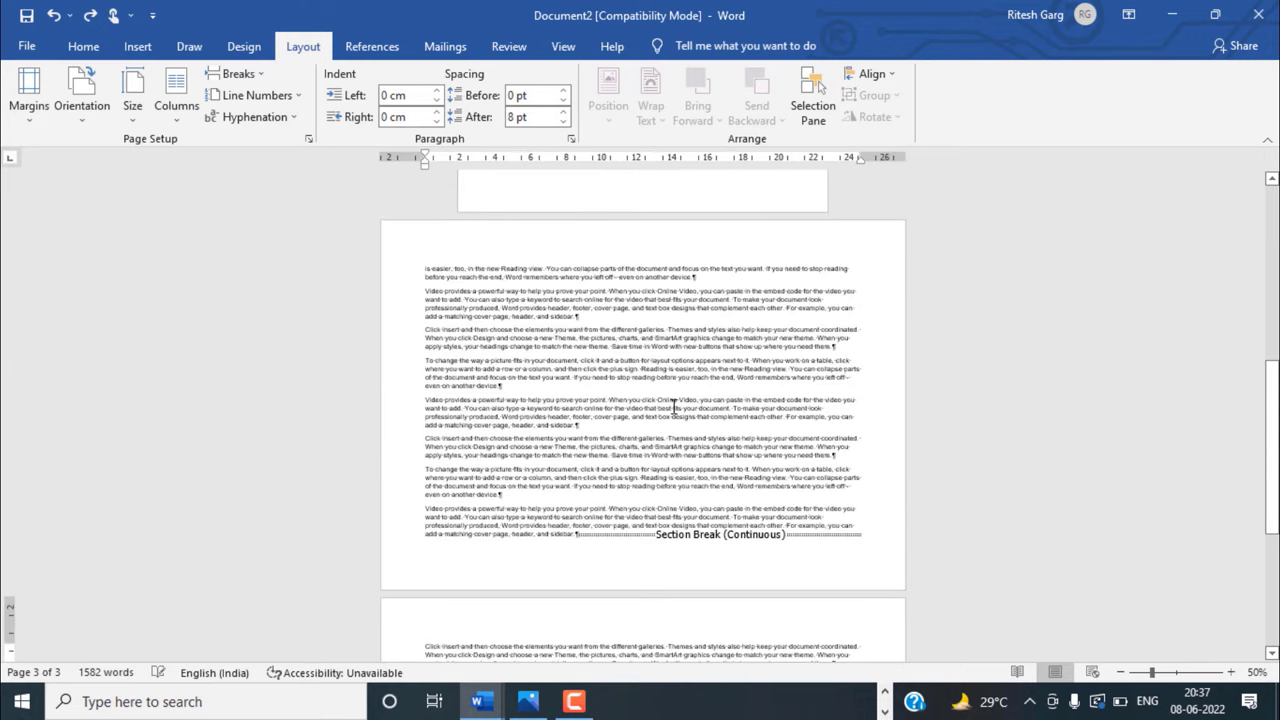
scroll(674, 408, "up", 5)
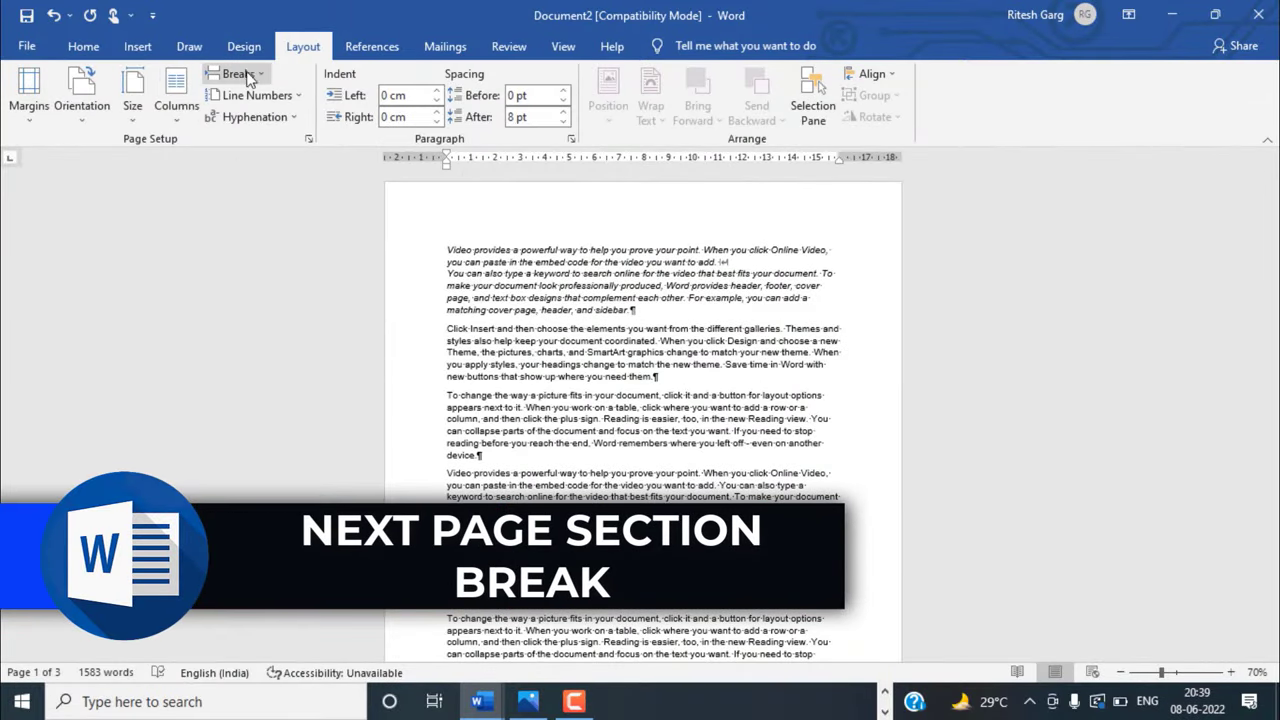
- Review the Breaks options without inserting one, then move down to the end of page 1
left_click(237, 75)
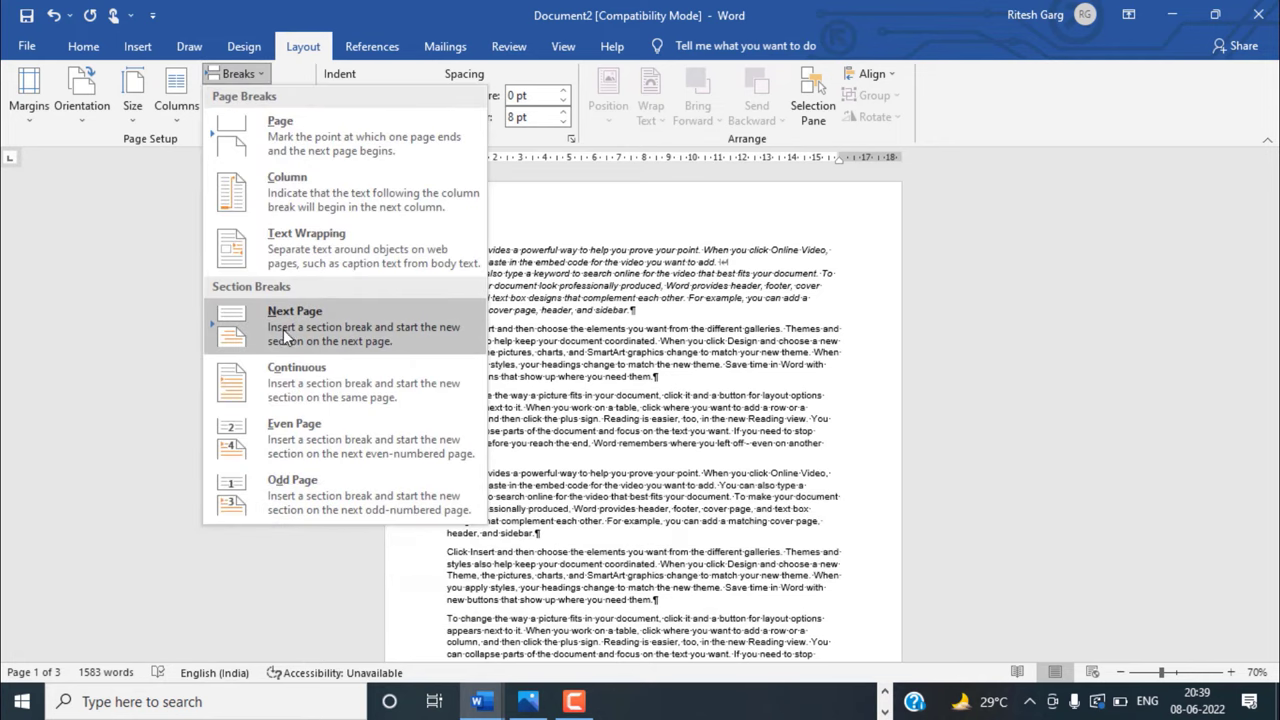
left_click(738, 338)
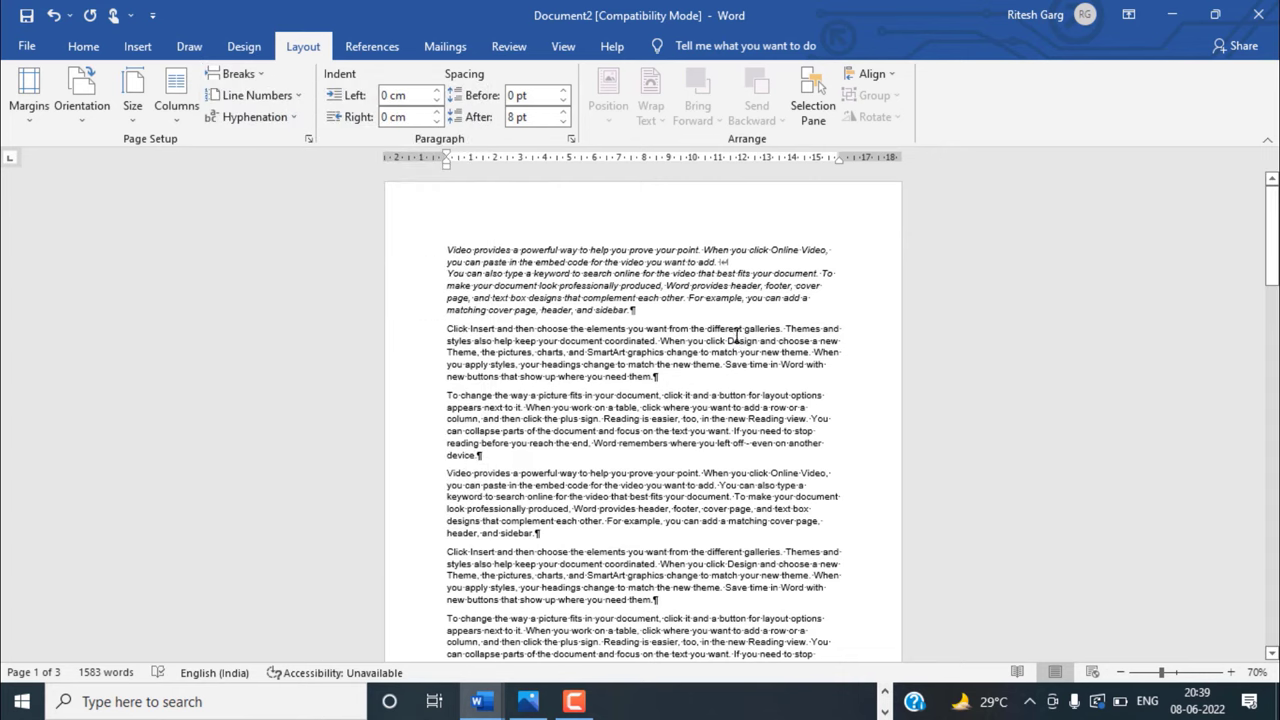
scroll(729, 337, "down", 3)
scroll(588, 318, "up", 3)
scroll(590, 324, "down", 3)
scroll(600, 390, "down", 4)
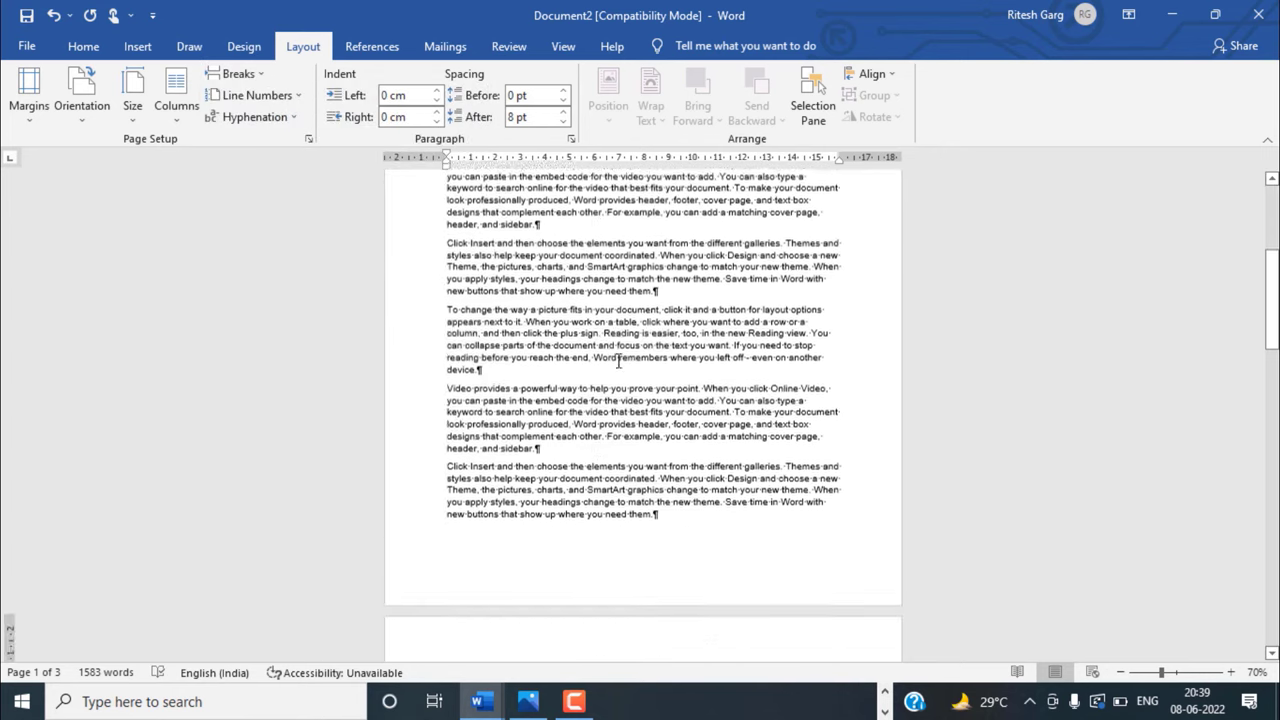
scroll(608, 451, "down", 3)
scroll(613, 530, "down", 3)
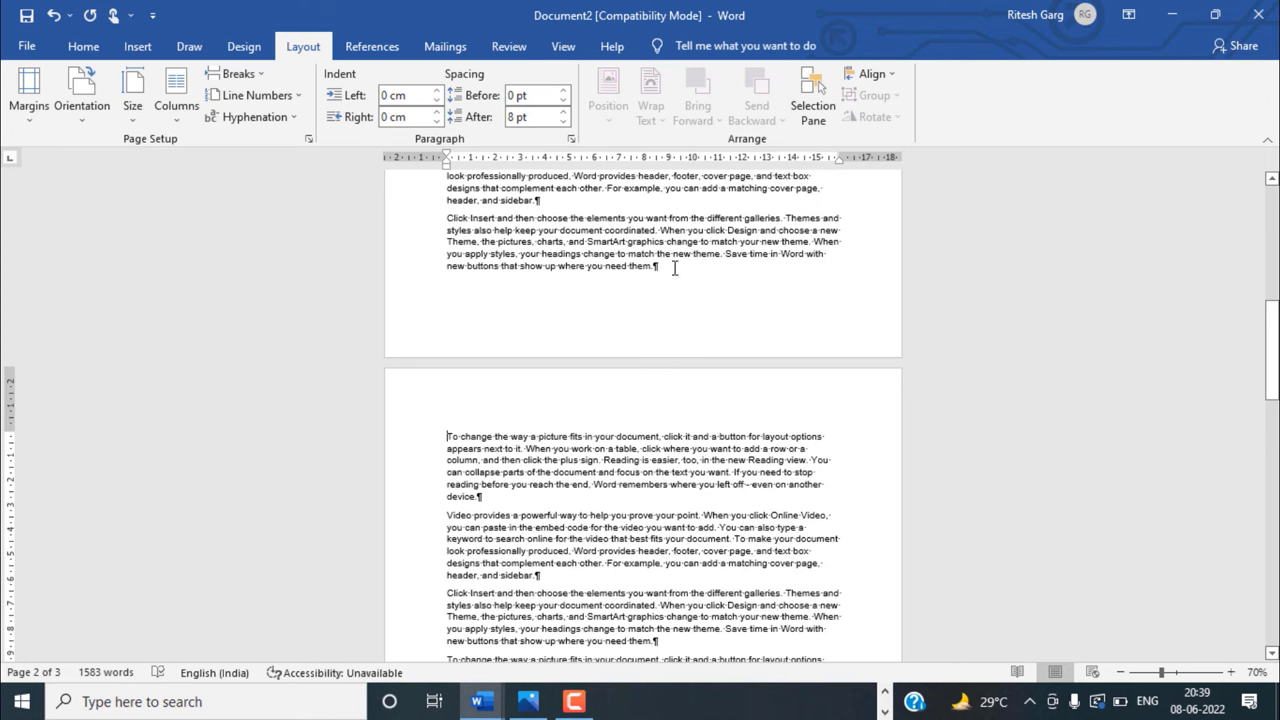
- Insert a Next Page section break after 'need them.' at the end of page 1
left_click(656, 268)
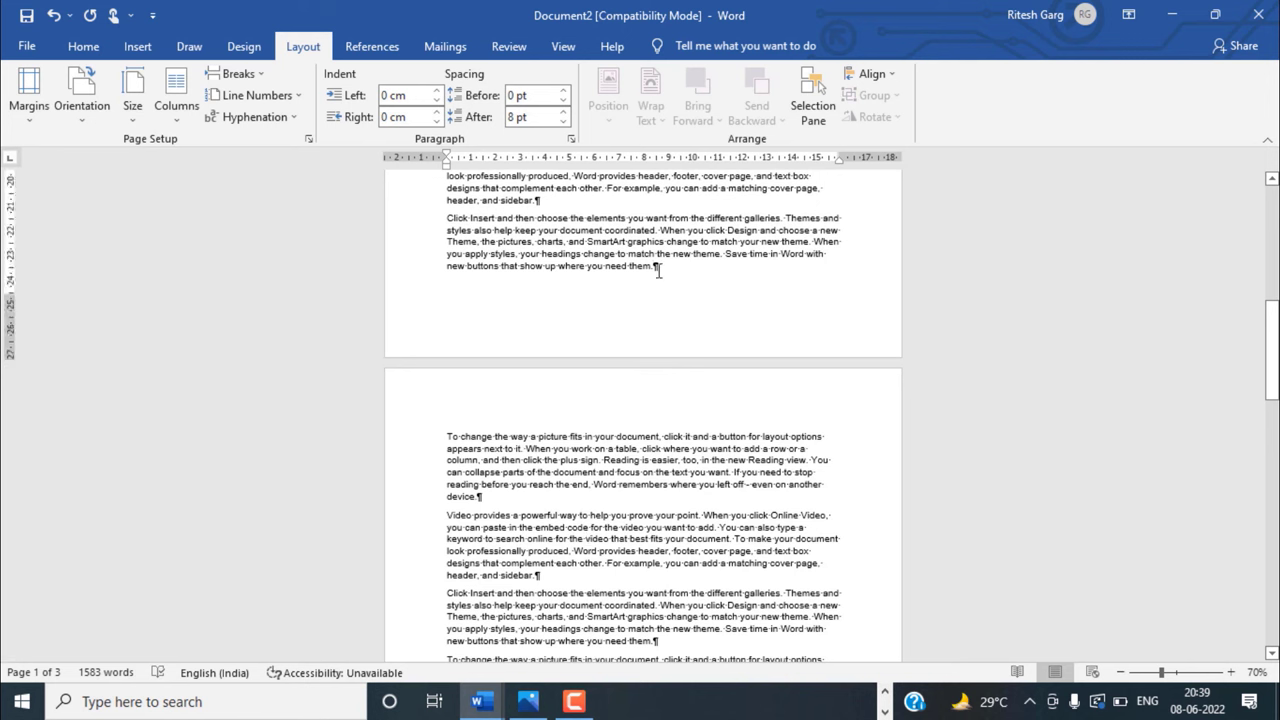
left_click(240, 74)
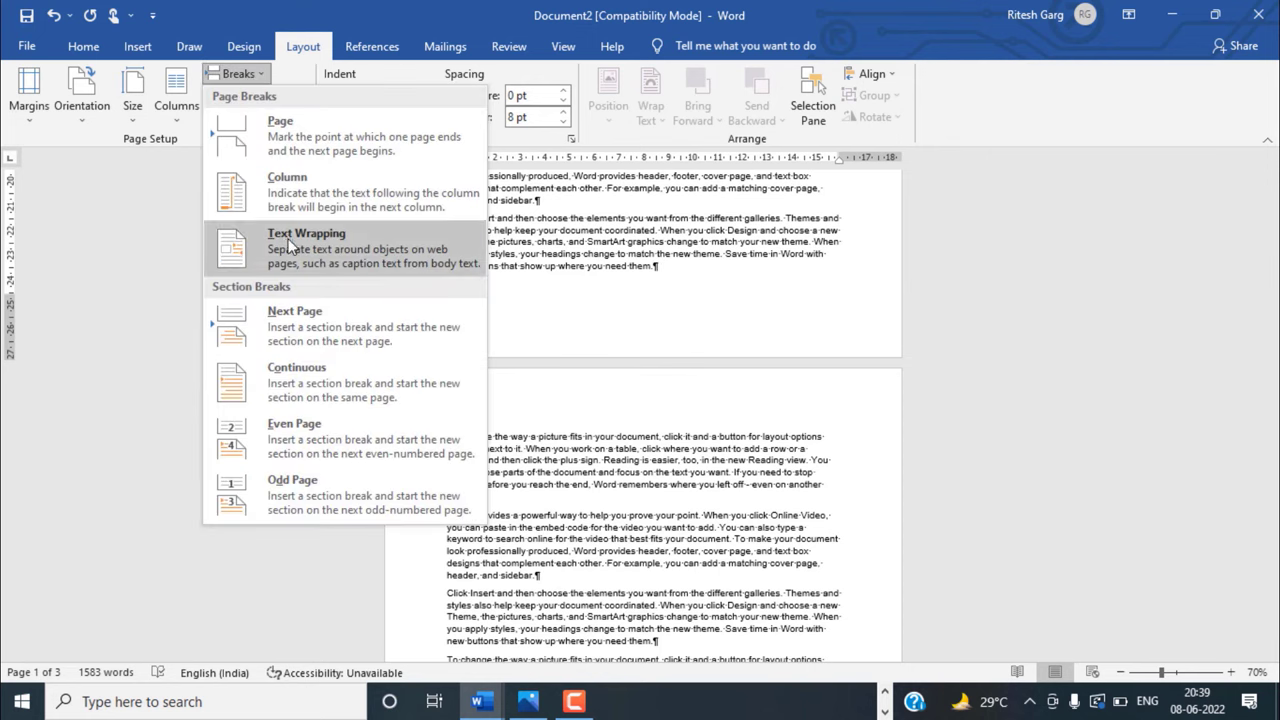
left_click(308, 344)
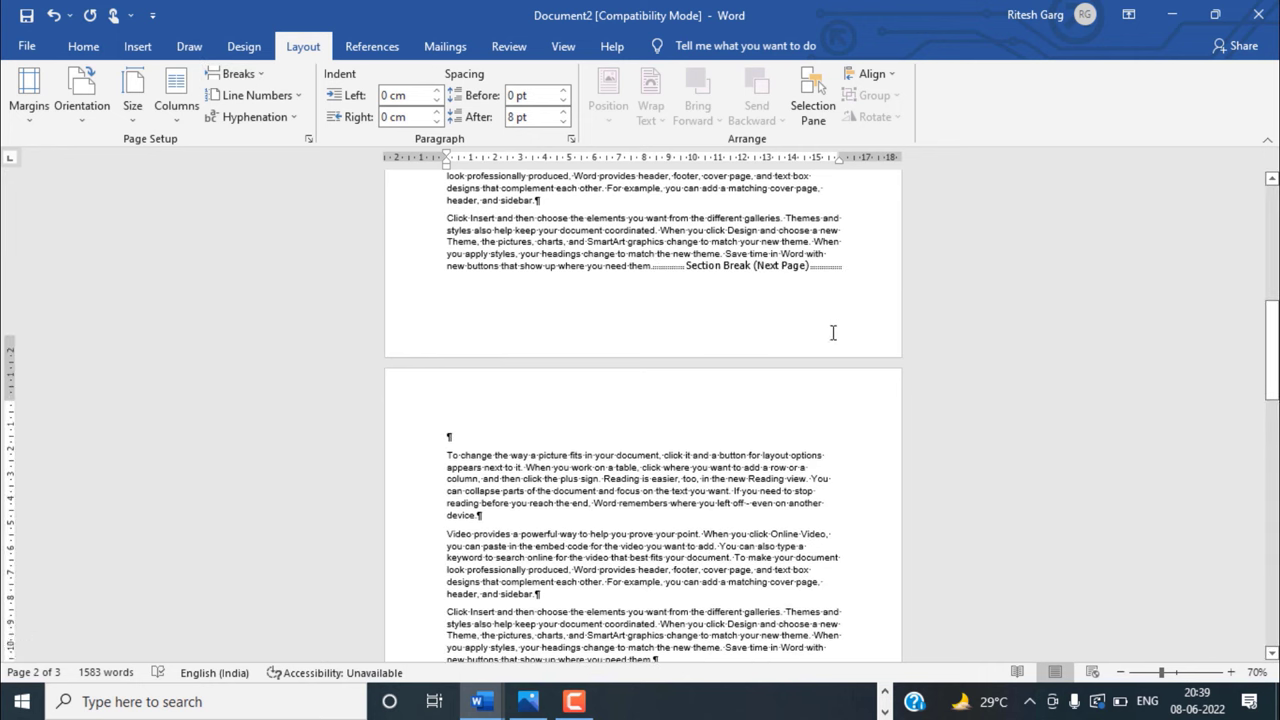
scroll(835, 320, "down", 4)
scroll(800, 340, "down", 3)
scroll(700, 400, "down", 3)
scroll(679, 419, "down", 1)
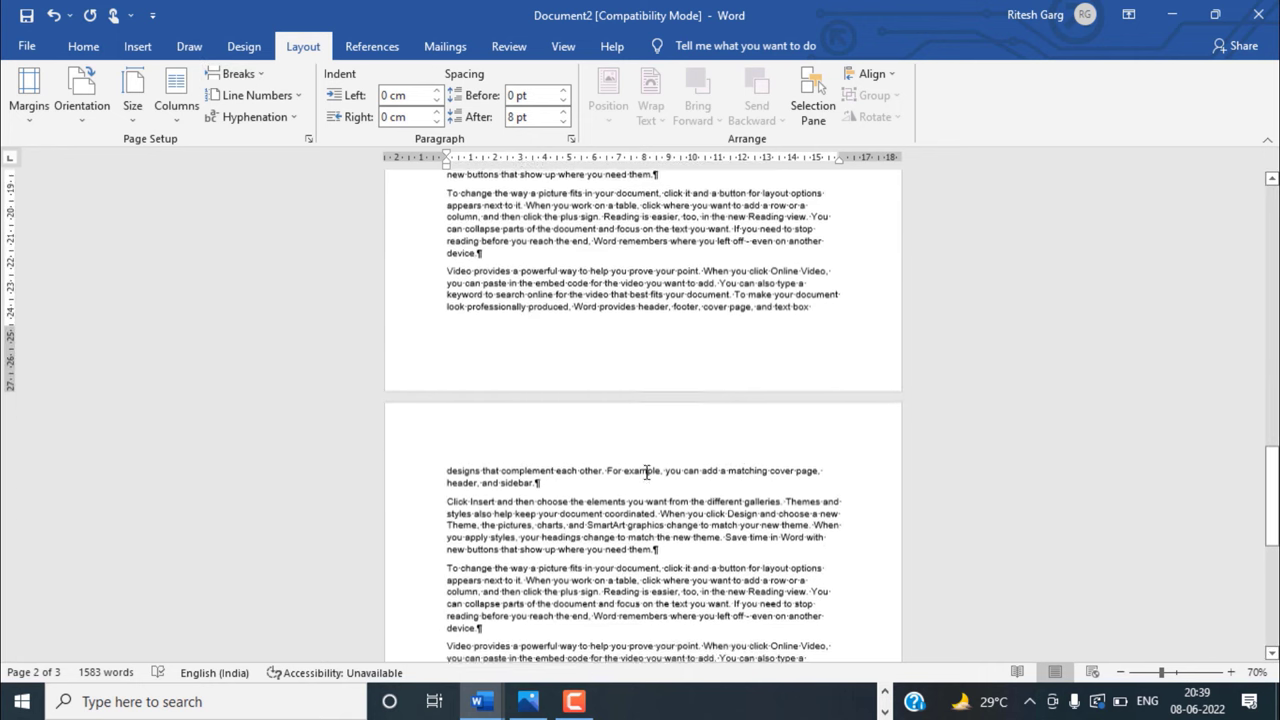
- Insert a Next Page section break right after 'text box' on page 2
left_click(821, 307)
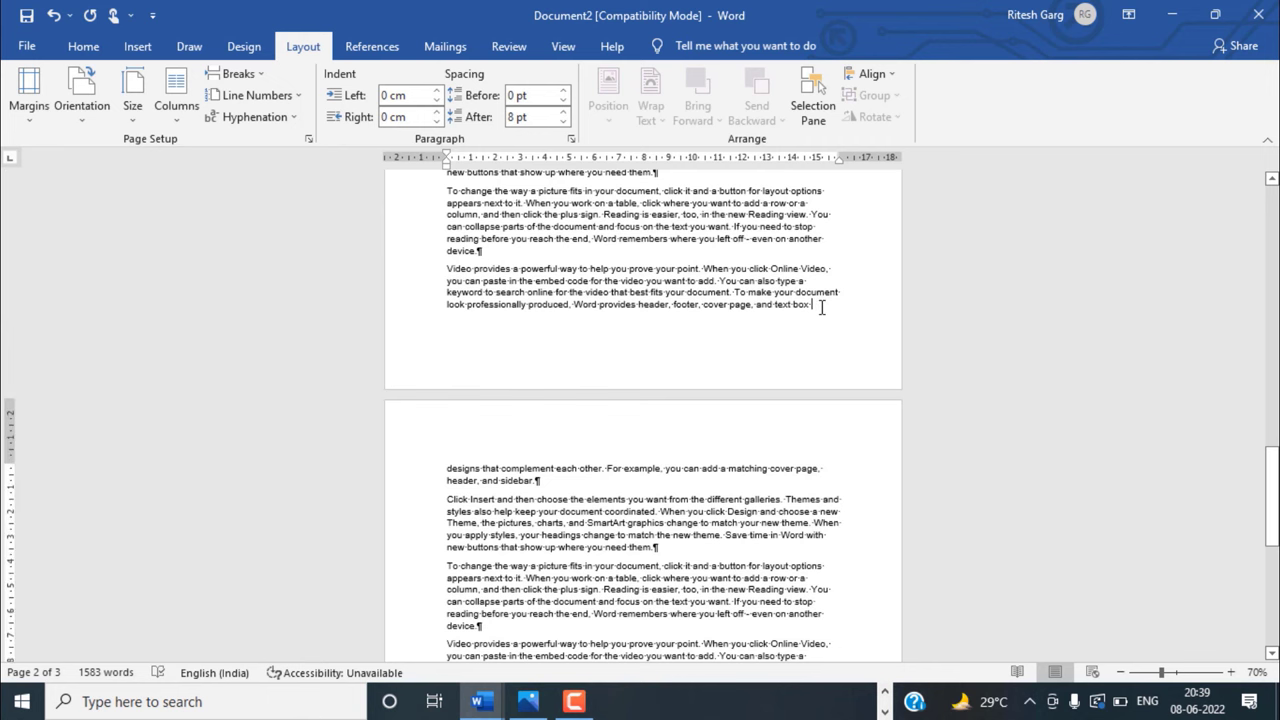
left_click(237, 74)
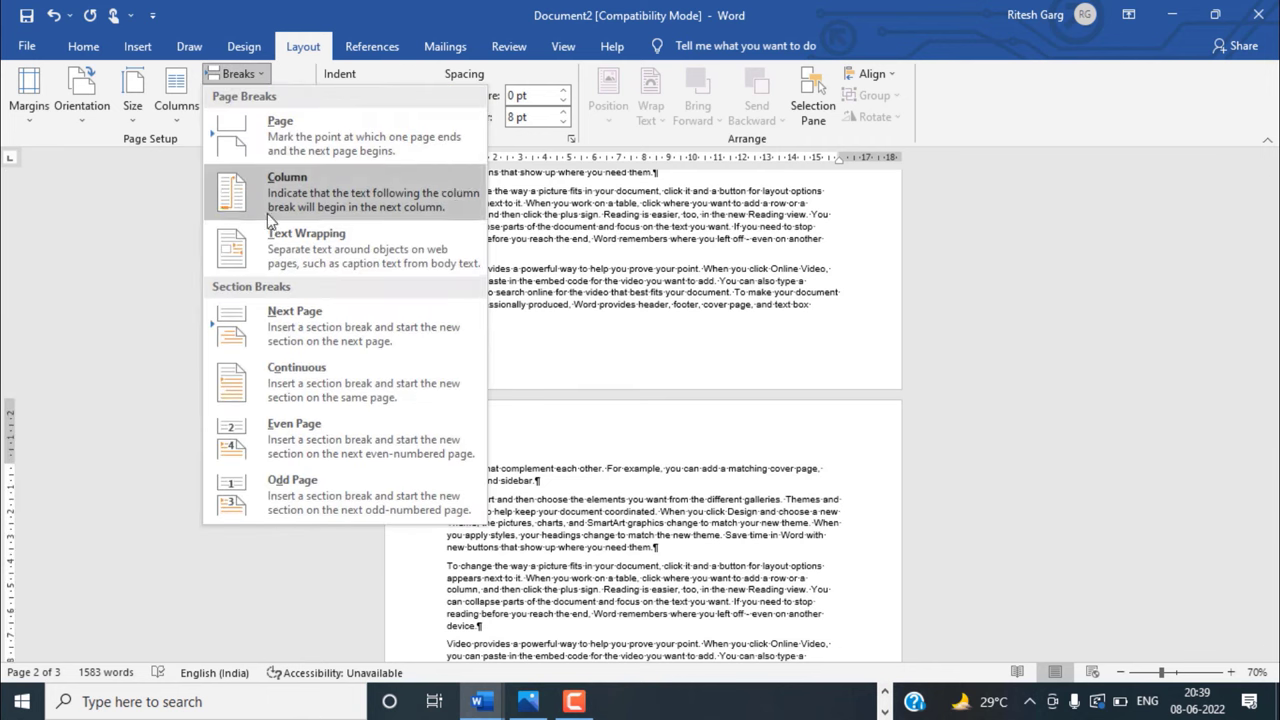
left_click(281, 333)
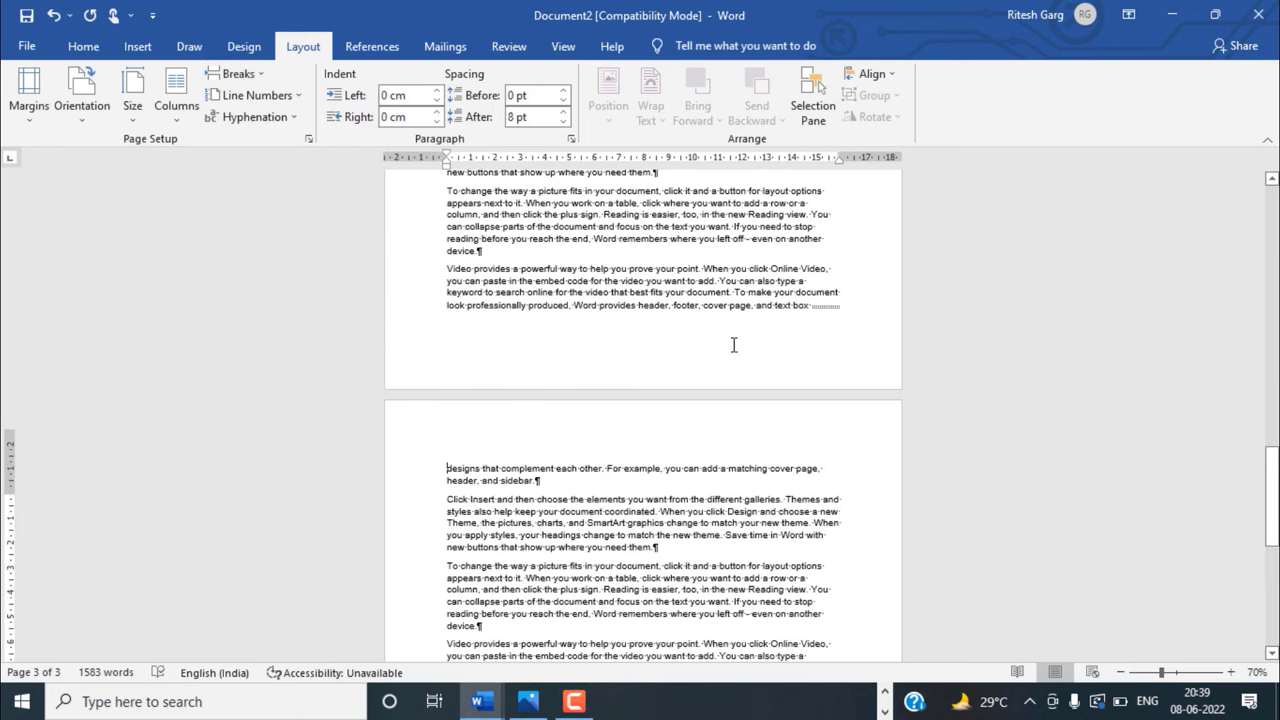
scroll(680, 354, "down", 5, "ctrl")
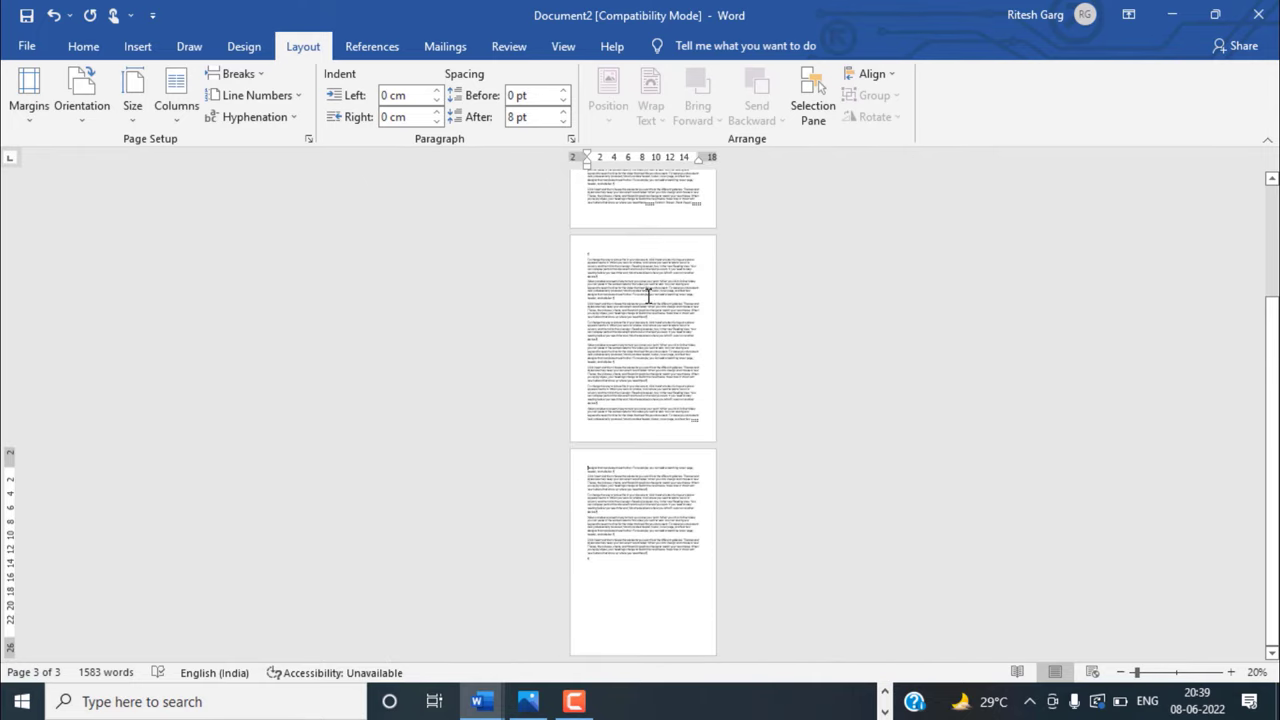
scroll(583, 314, "up", 4, "ctrl")
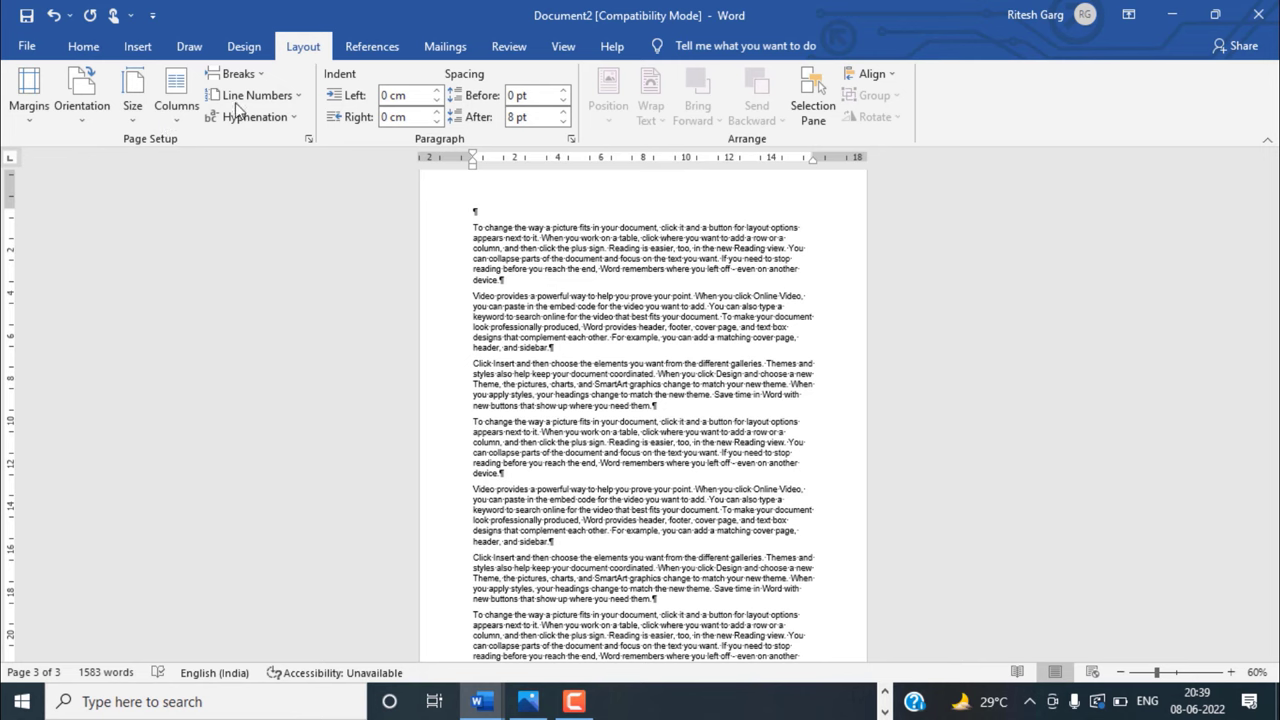
- Set the section ending at the 'text box' break to Landscape orientation
left_click(84, 100)
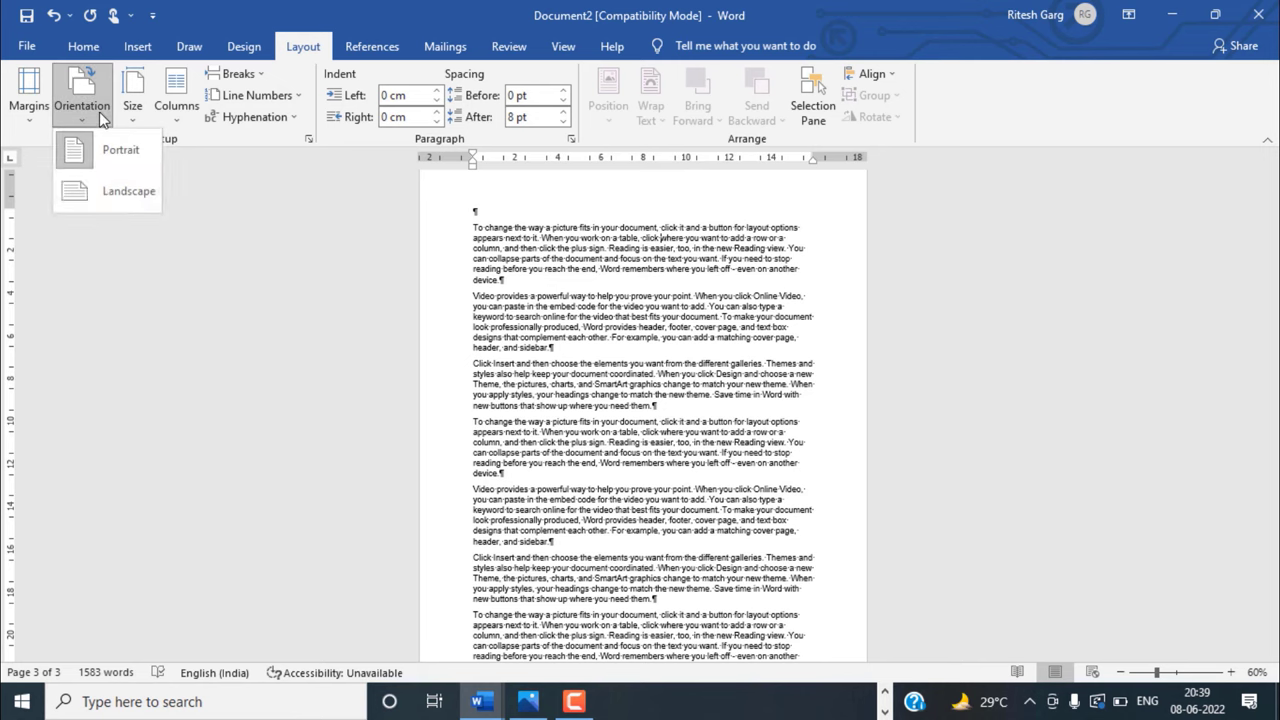
left_click(99, 195)
scroll(495, 345, "down", 3, "ctrl")
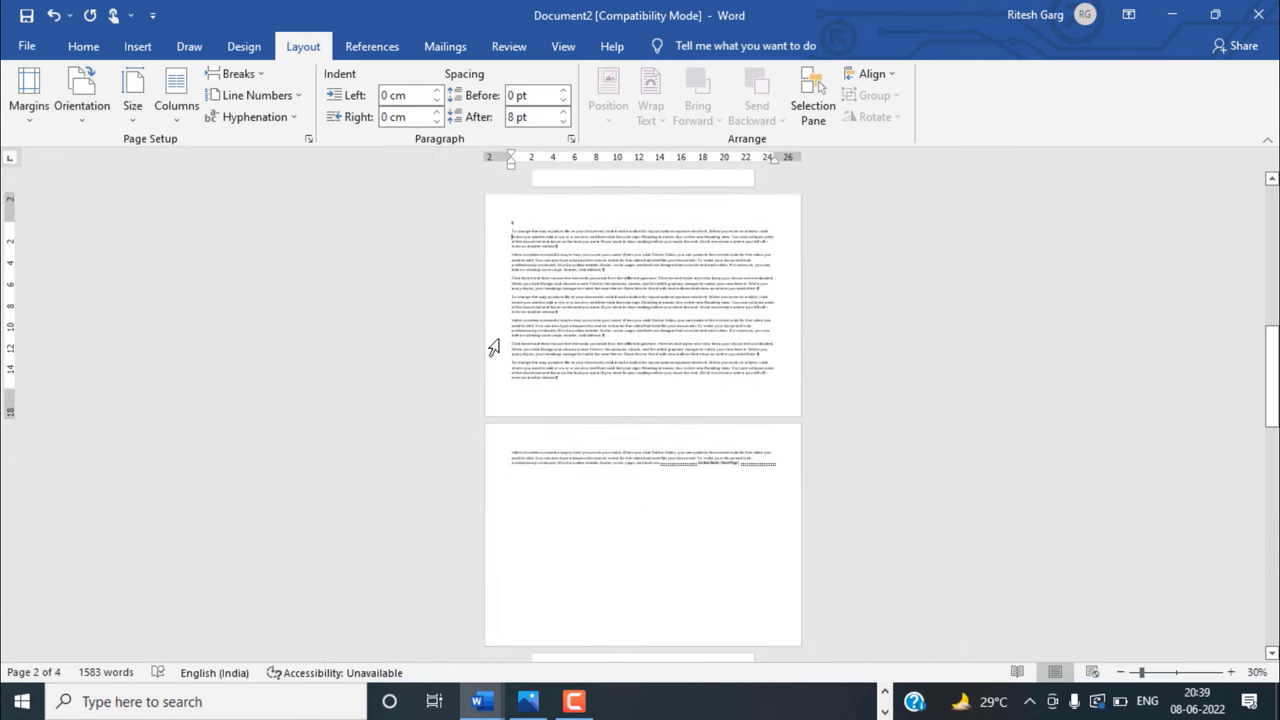
scroll(513, 349, "down", 1)
scroll(571, 366, "down", 1)
scroll(677, 397, "up", 3, "ctrl")
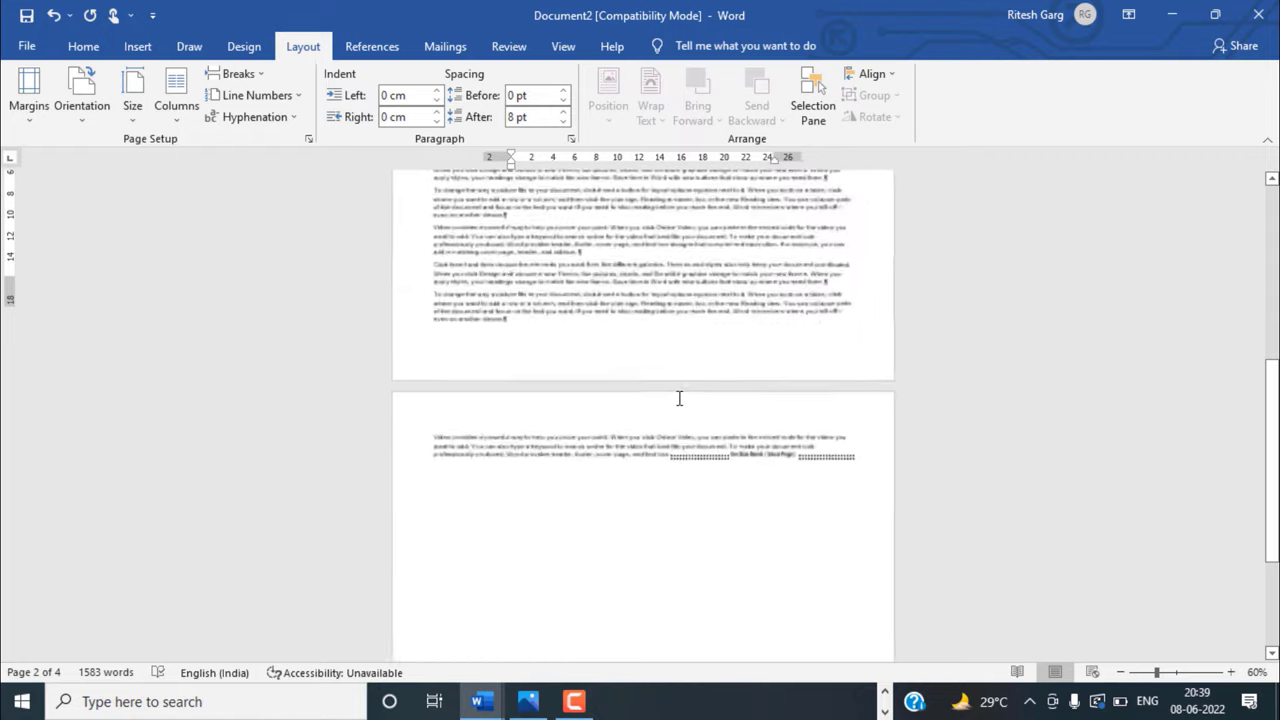
scroll(694, 446, "up", 2)
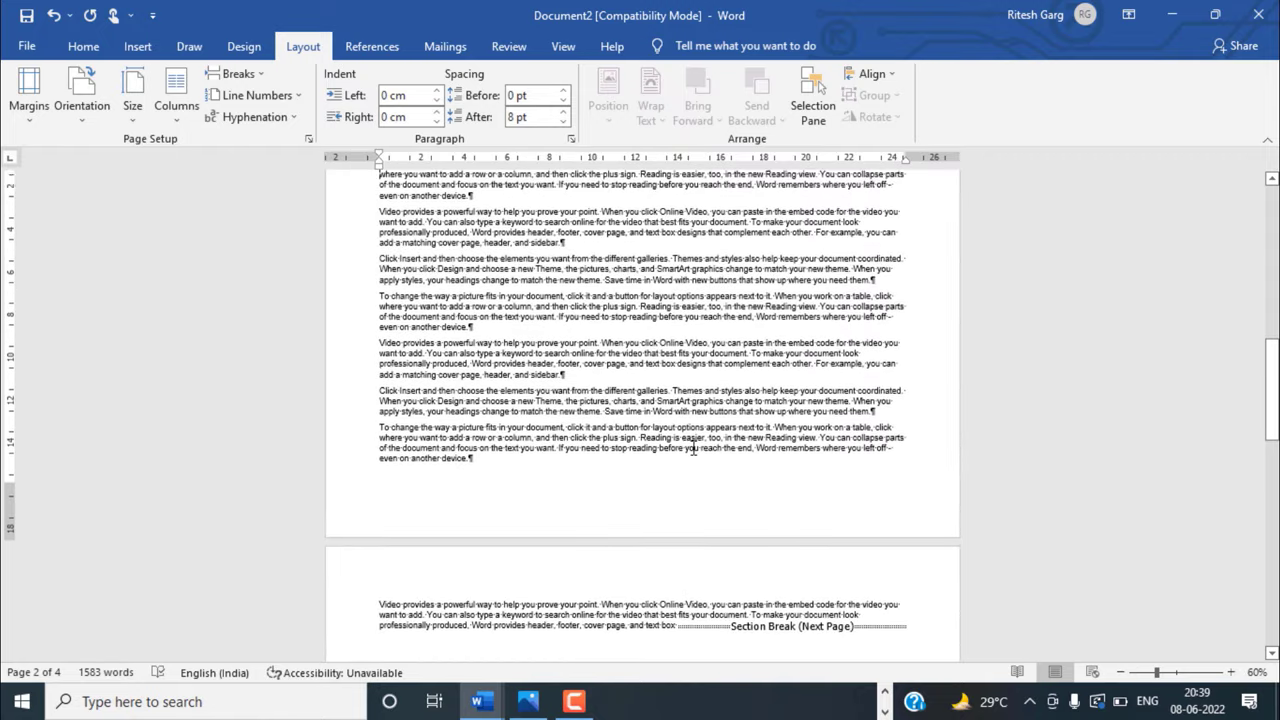